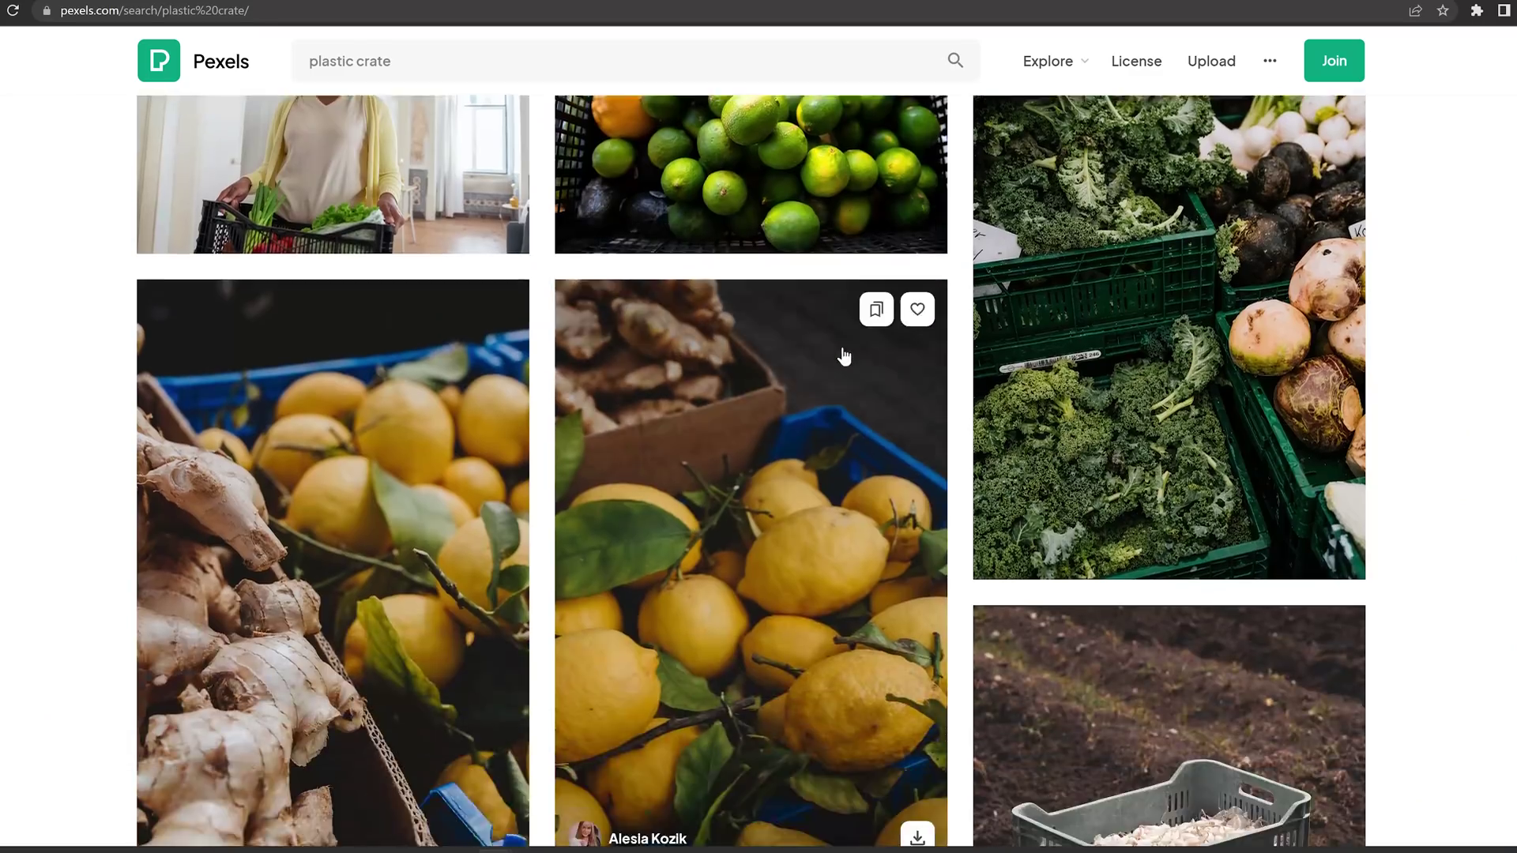
- Open the Pexels photo of two stacked plastic crates on soil and inspect it enlarged
{"action": "scroll", "coordinate": [1039, 442], "scroll_direction": "down", "scroll_amount": 3}
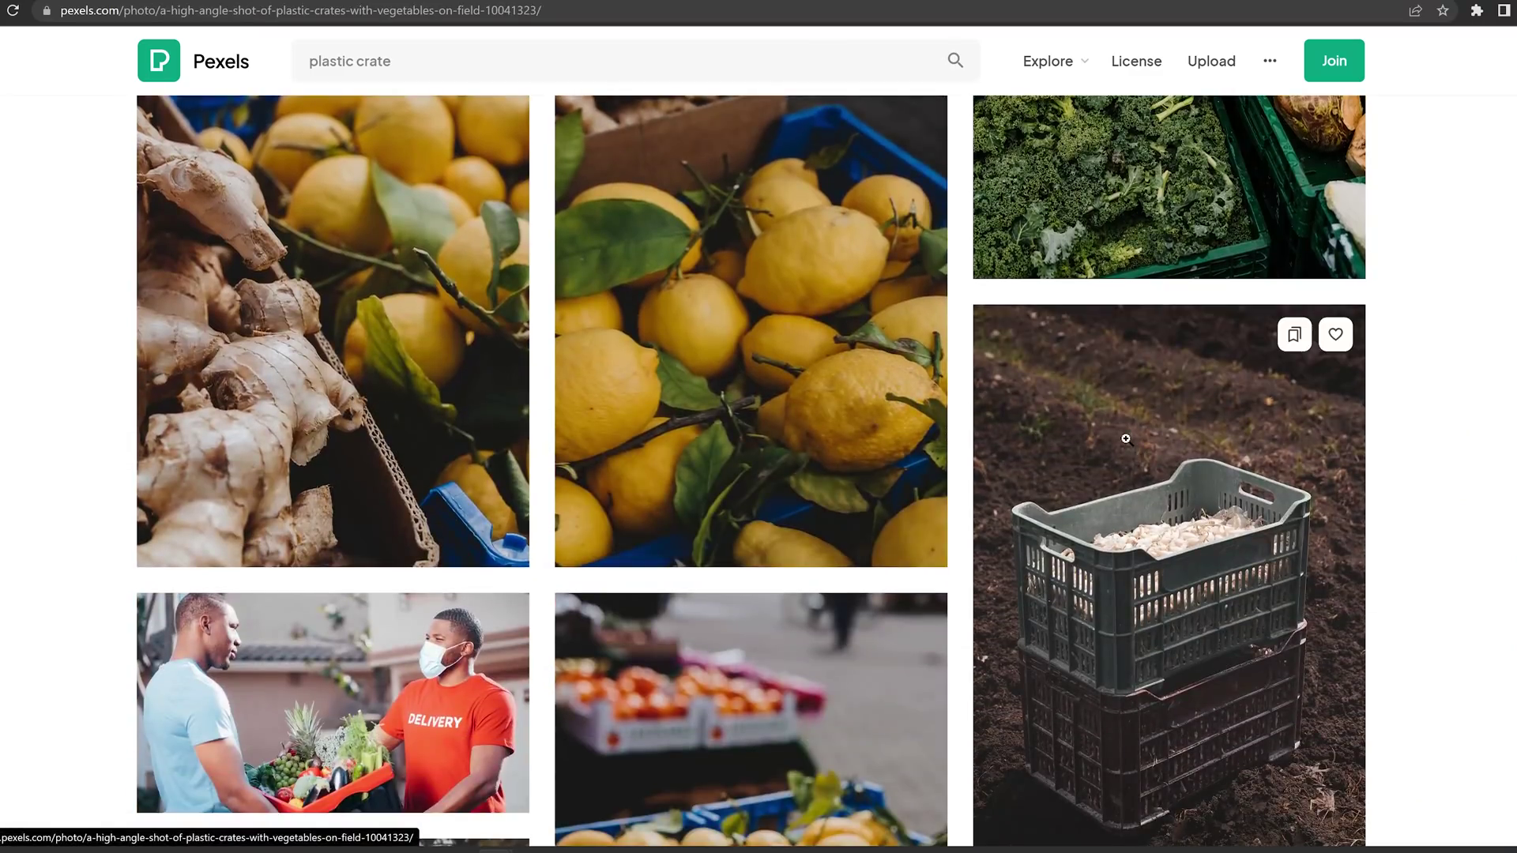
{"action": "left_click", "coordinate": [1125, 440]}
{"action": "left_click", "coordinate": [759, 435]}
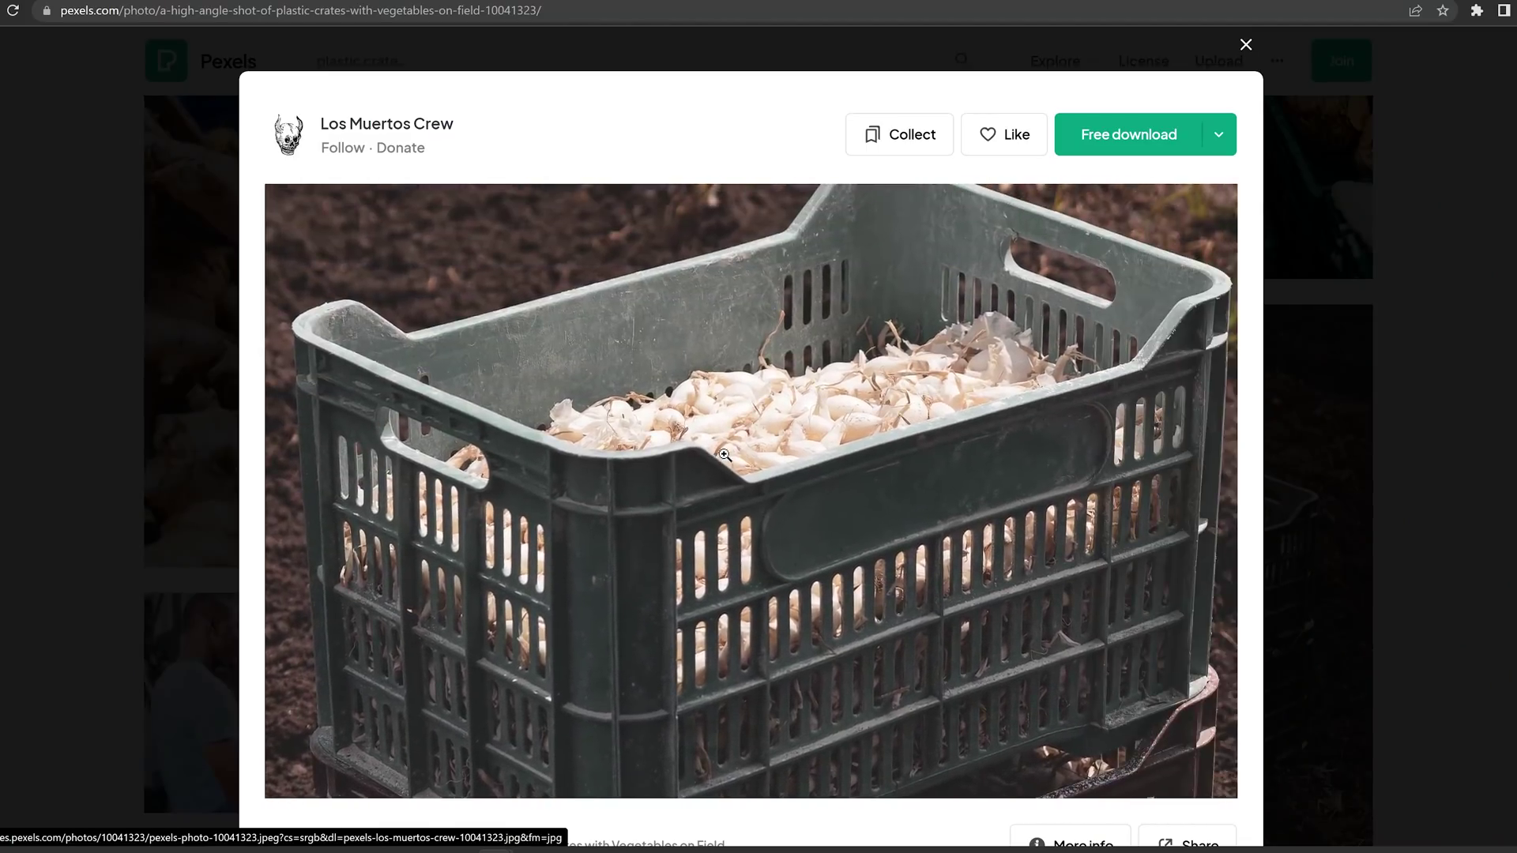
{"action": "left_click", "coordinate": [608, 462]}
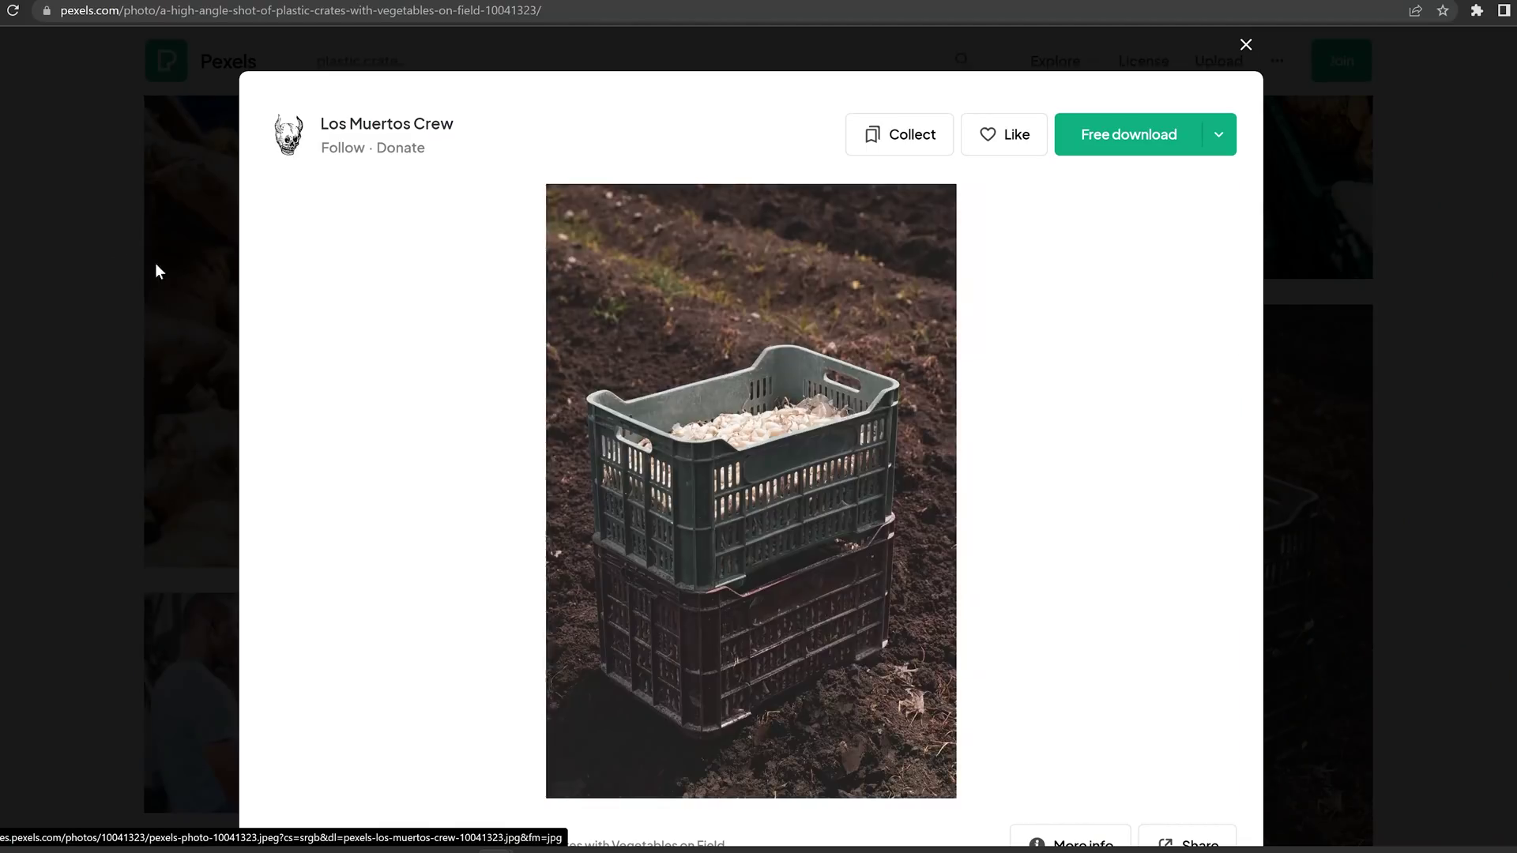
{"action": "left_click", "coordinate": [81, 209]}
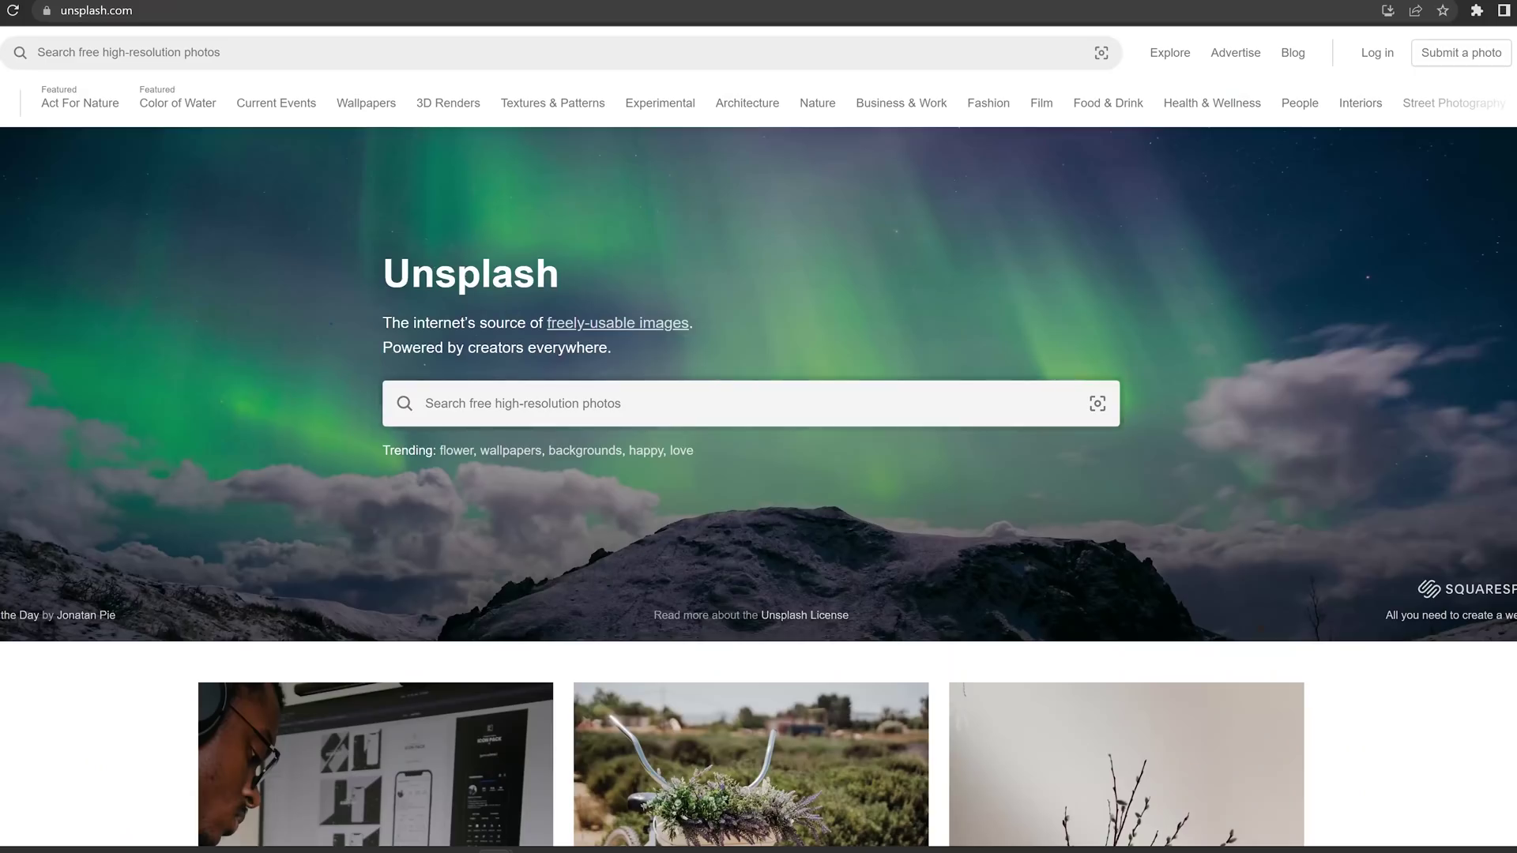
- Search Unsplash for "plastic crate" and look through the resulting photos
{"action": "left_click", "coordinate": [426, 403]}
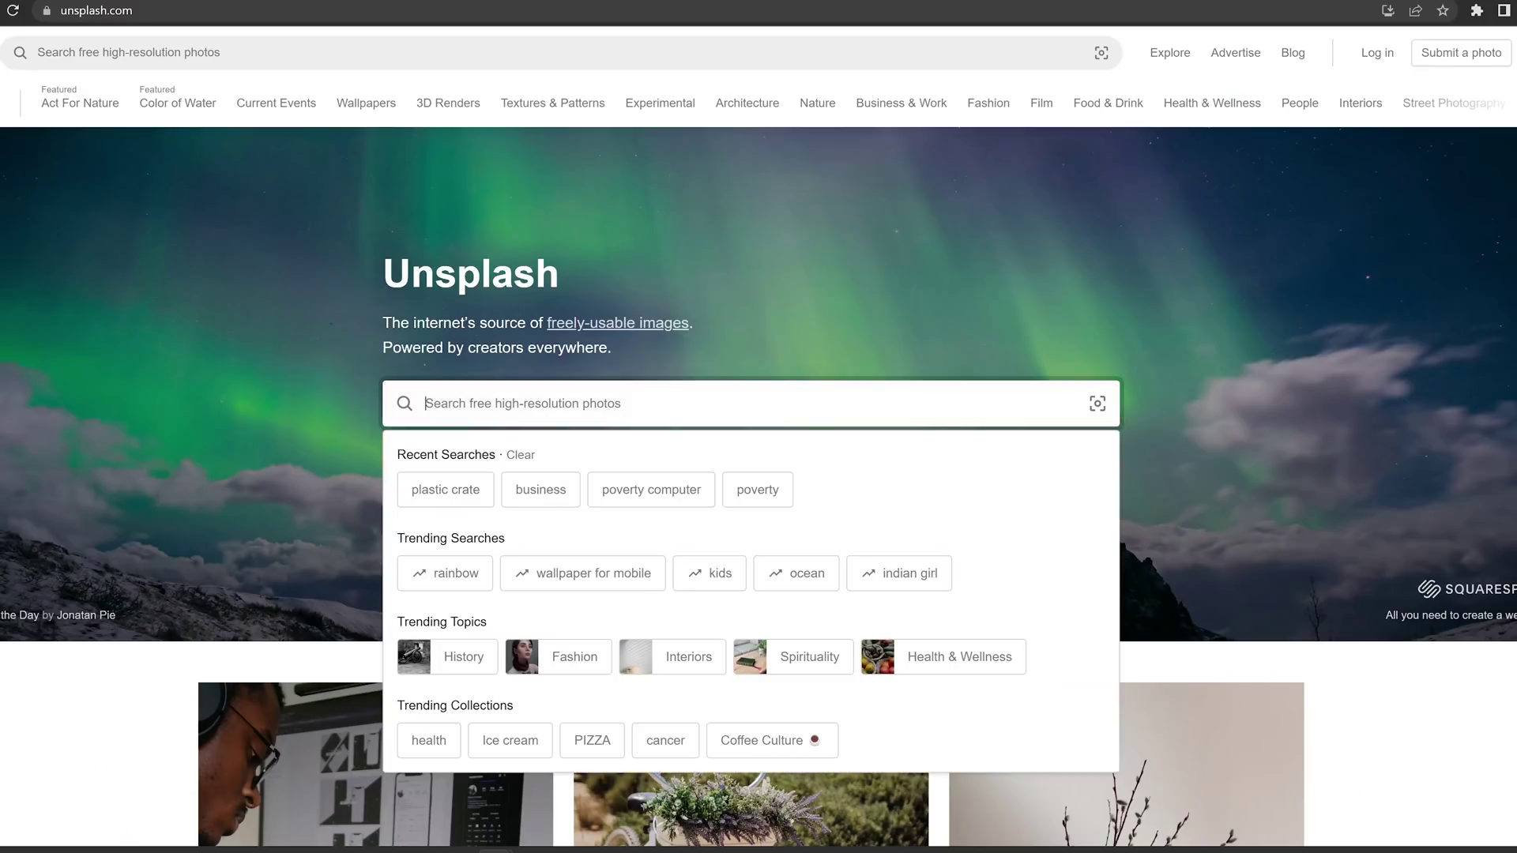
{"action": "type", "text": "plastic crat"}
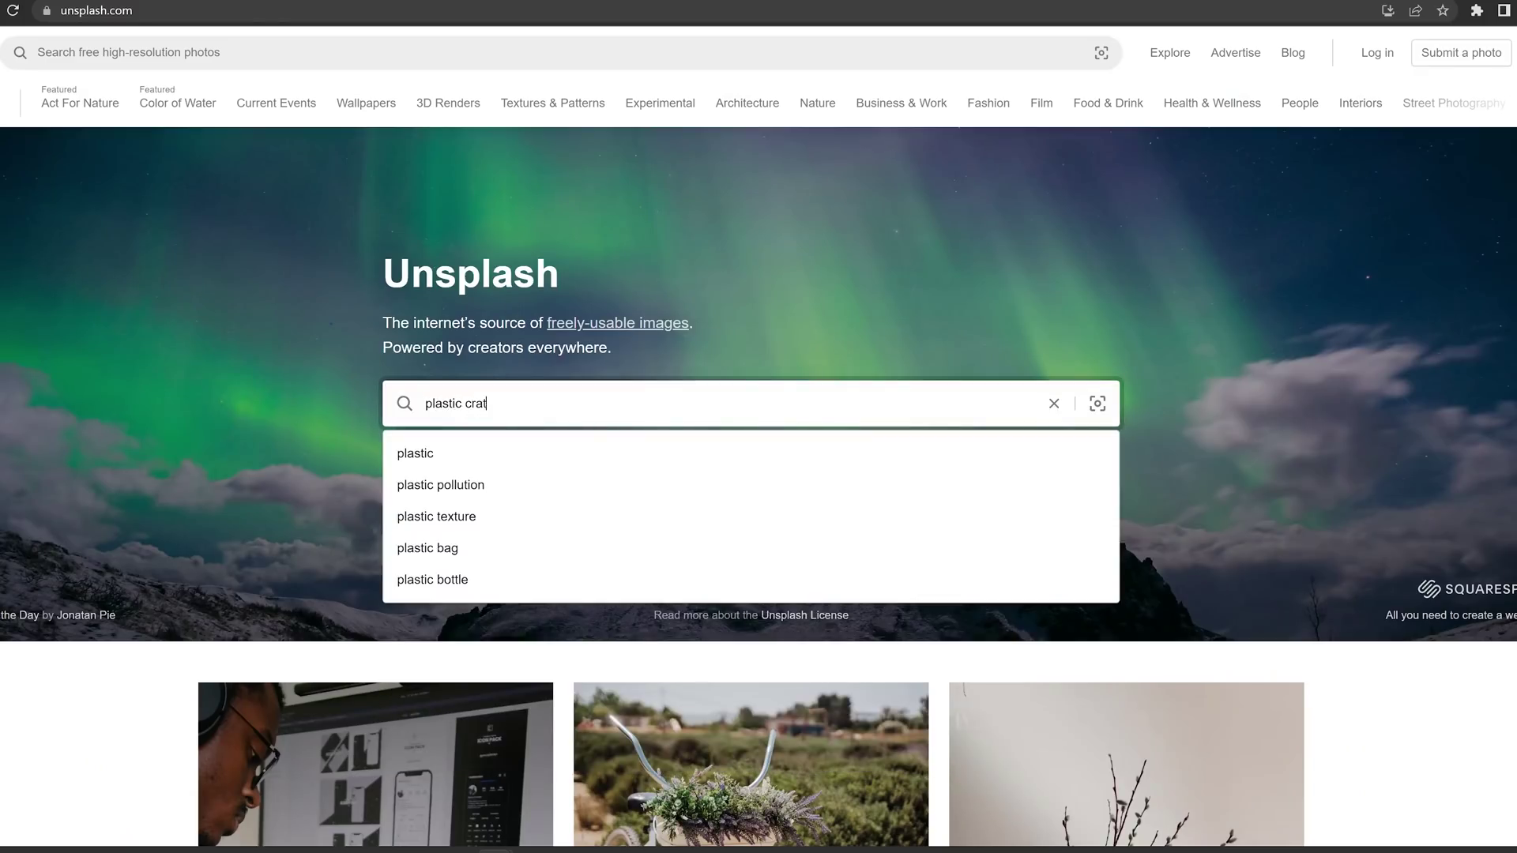
{"action": "type", "text": "e"}
{"action": "key", "text": "Return"}
{"action": "scroll", "coordinate": [551, 412], "scroll_direction": "down", "scroll_amount": 9}
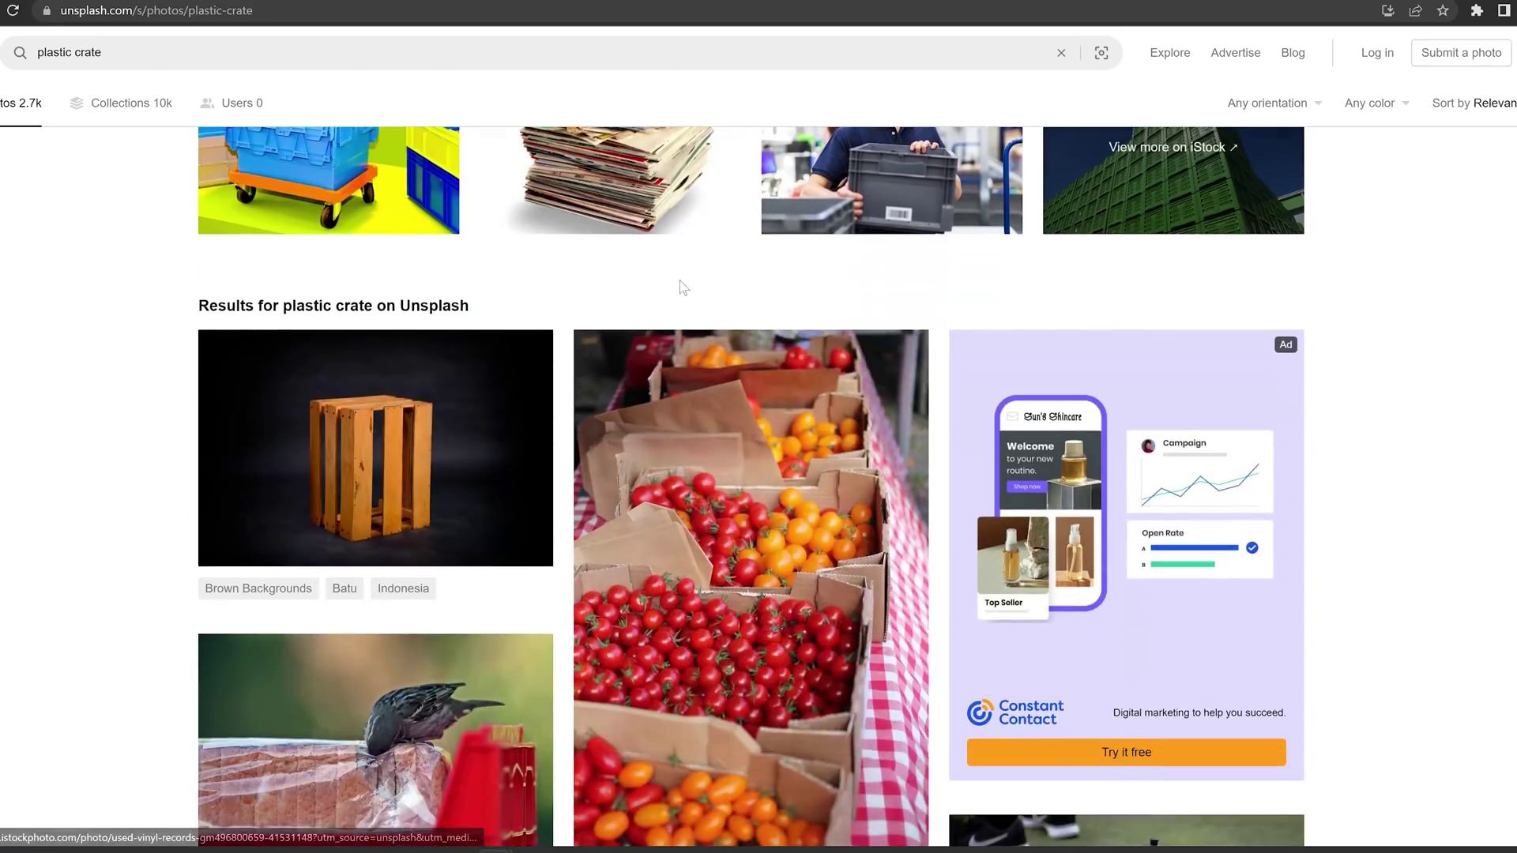
{"action": "scroll", "coordinate": [680, 279], "scroll_direction": "up", "scroll_amount": 5}
{"action": "scroll", "coordinate": [681, 286], "scroll_direction": "up", "scroll_amount": 2}
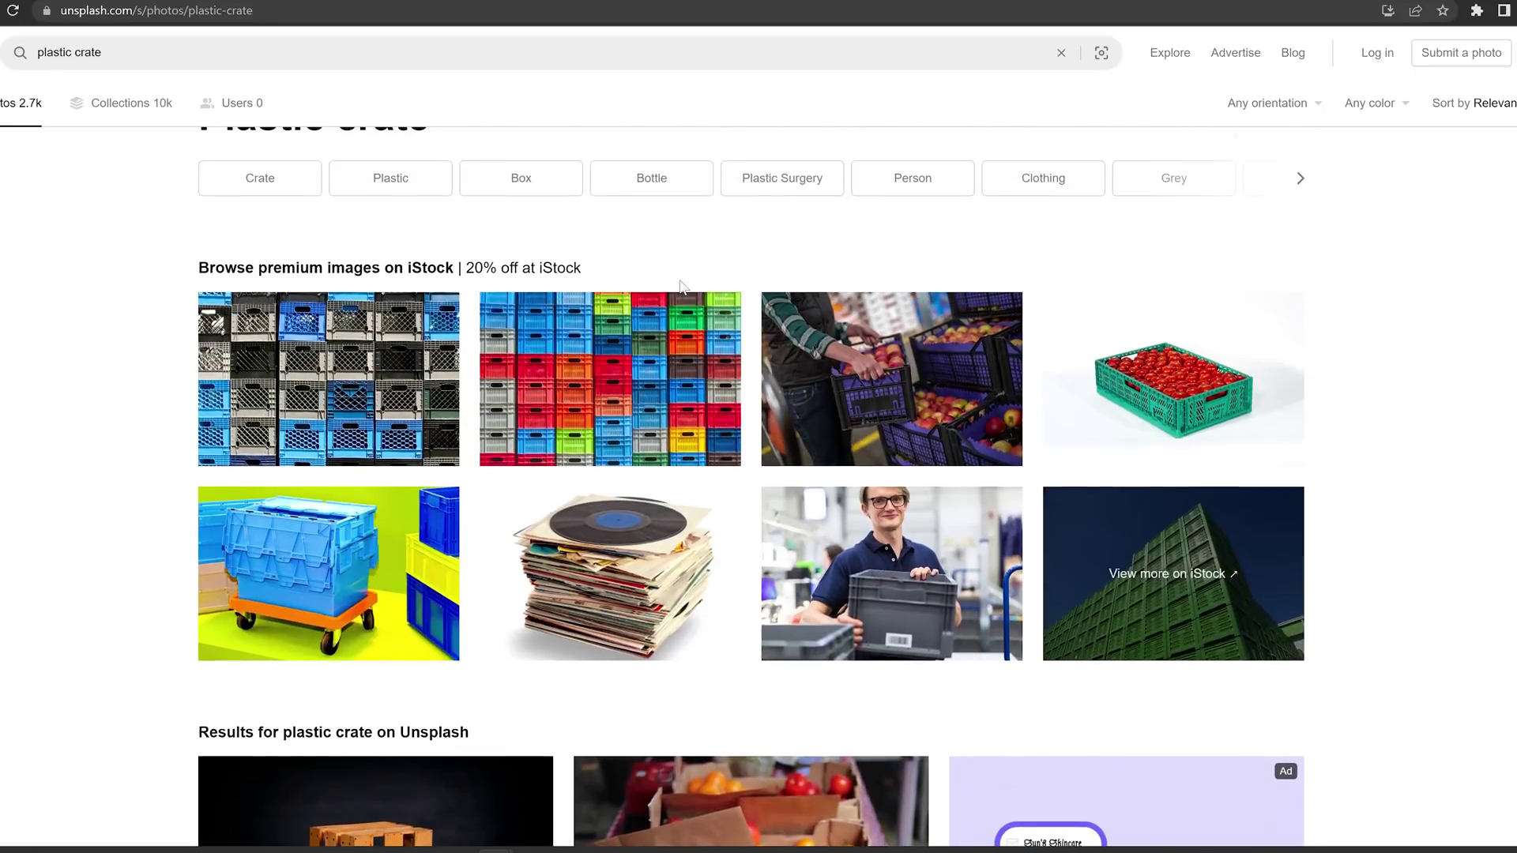
- View the Alamy photo of stacked plastic crates on the quay and examine the crate.jpg reference image up close
{"action": "left_click", "coordinate": [613, 363]}
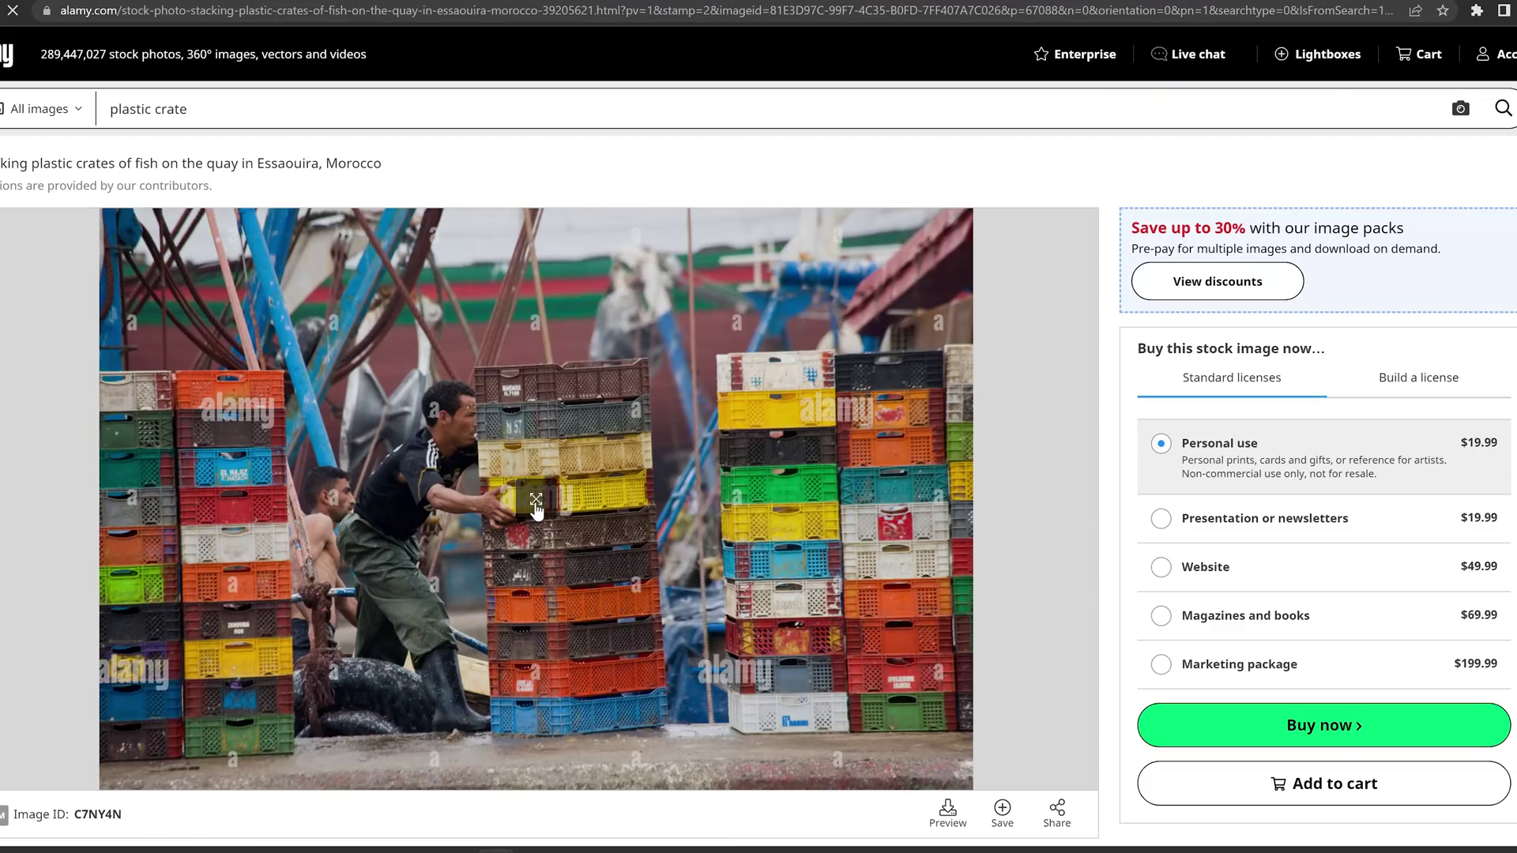
{"action": "left_click", "coordinate": [535, 506]}
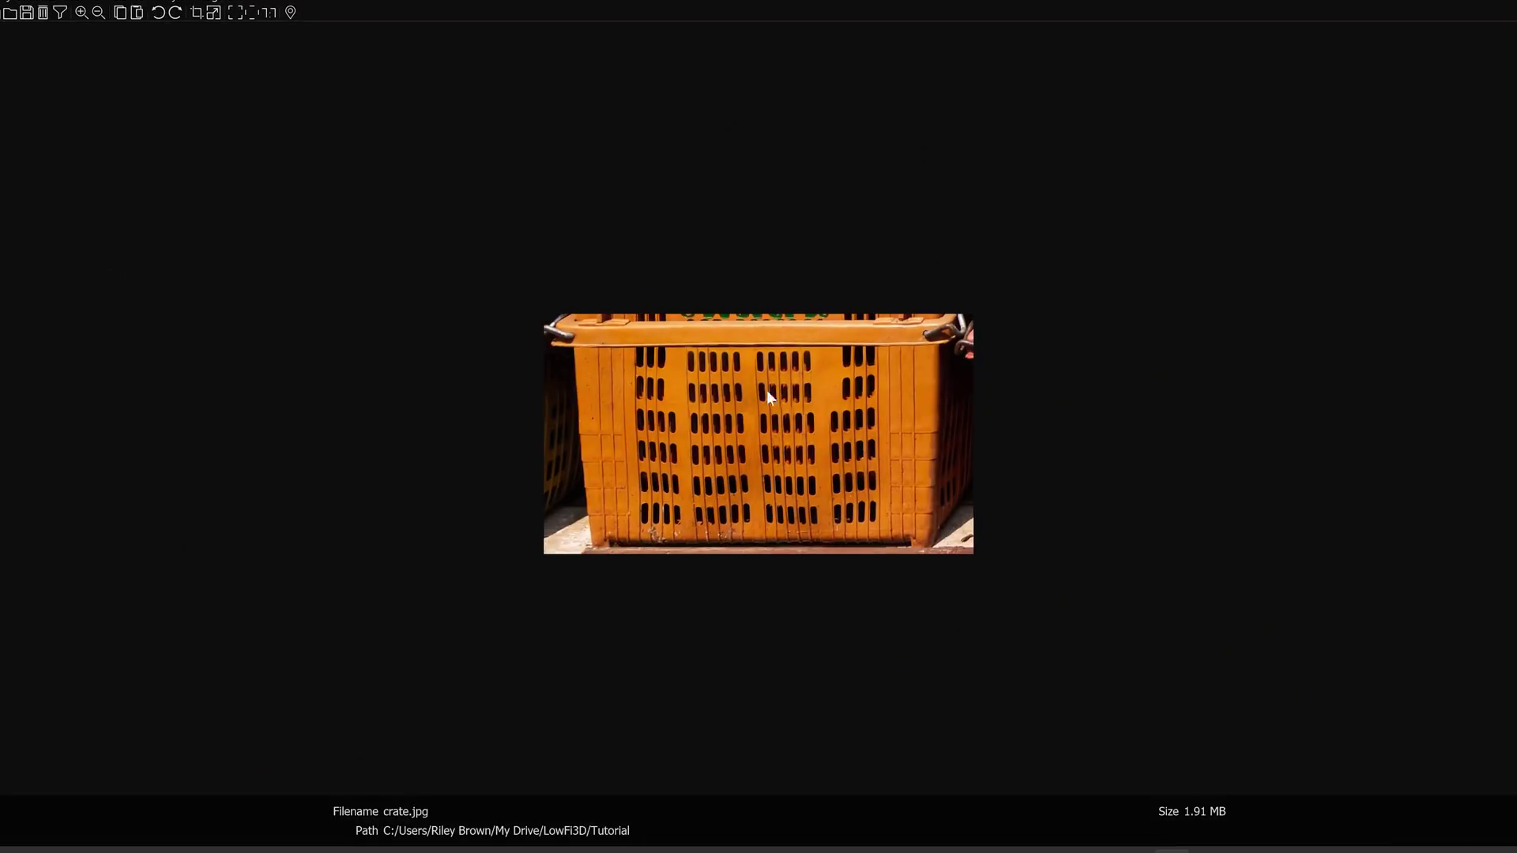
{"action": "scroll", "coordinate": [731, 435], "scroll_direction": "up", "scroll_amount": 5}
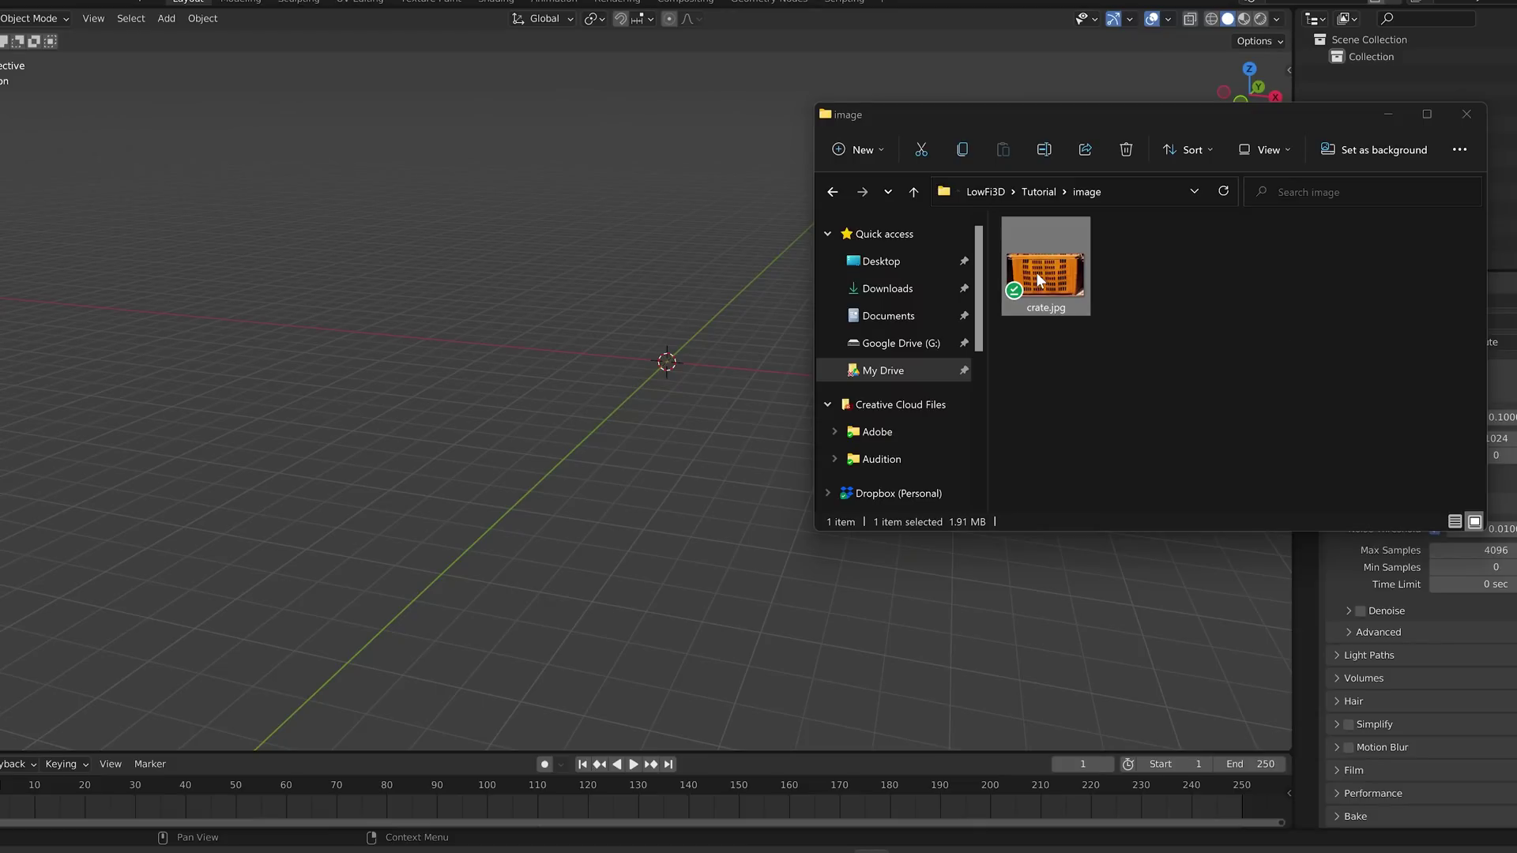
- Bring crate.jpg into the Blender scene as a reference image and rotate it 90° about the X axis to stand upright
{"action": "left_click_drag", "start_coordinate": [649, 365], "coordinate": [638, 362]}
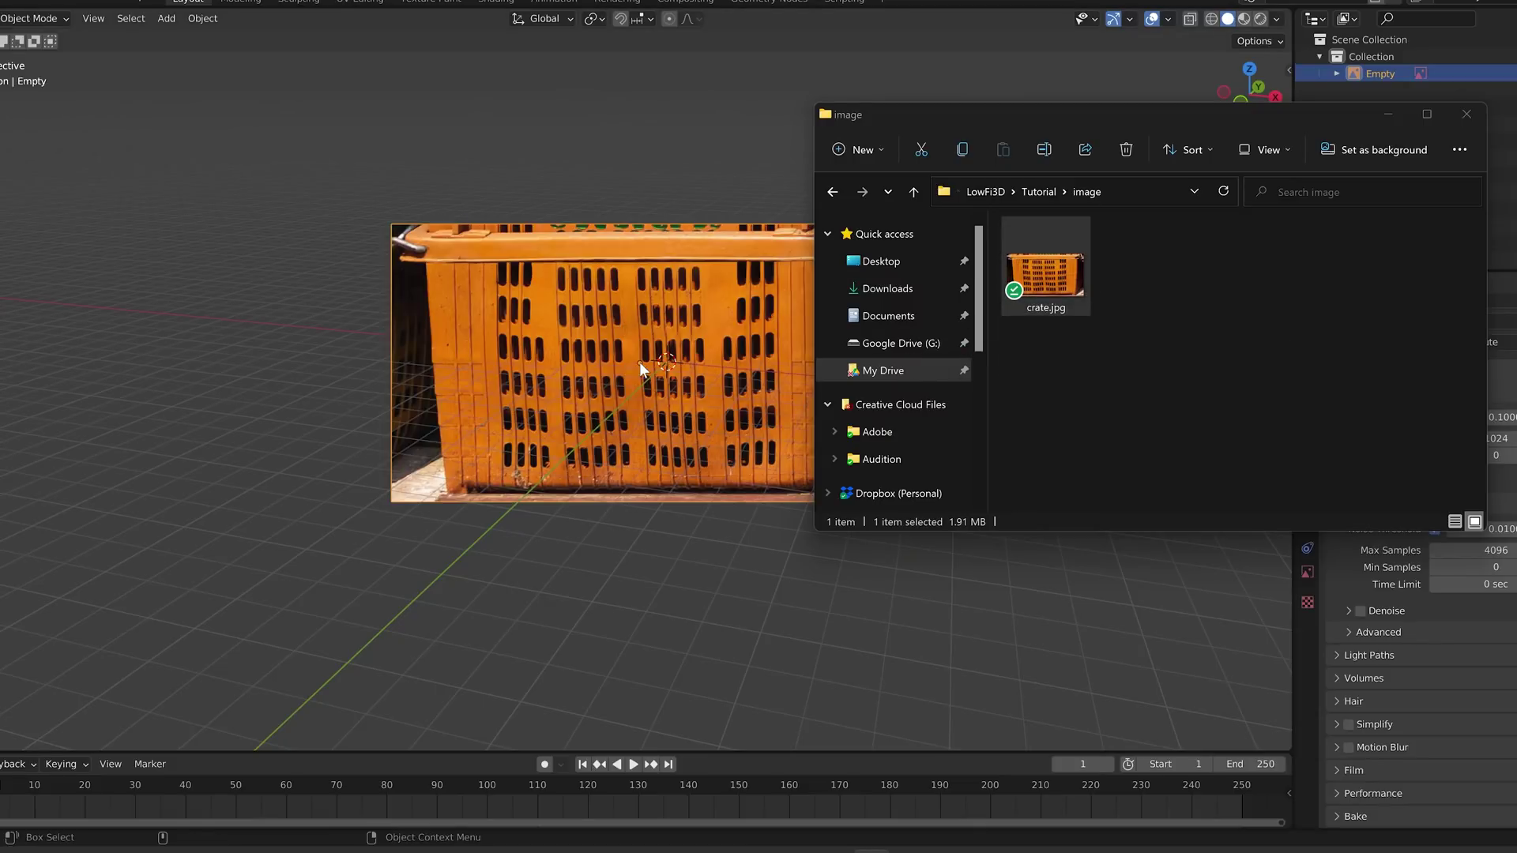
{"action": "middle_click_drag", "start_coordinate": [736, 283], "coordinate": [747, 395]}
{"action": "type", "text": "rx90"}
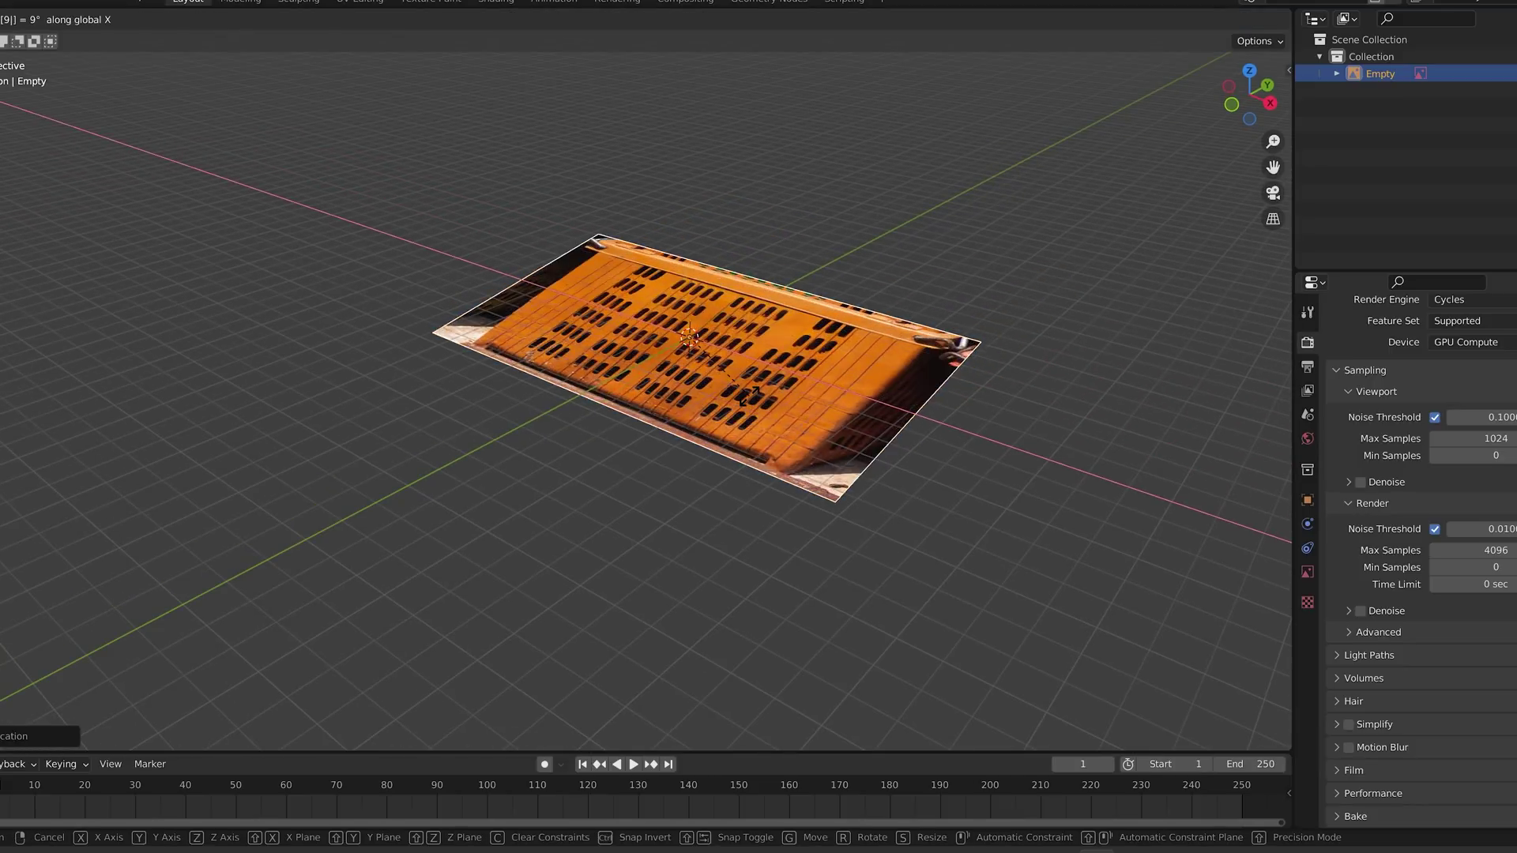
{"action": "key", "text": "Return"}
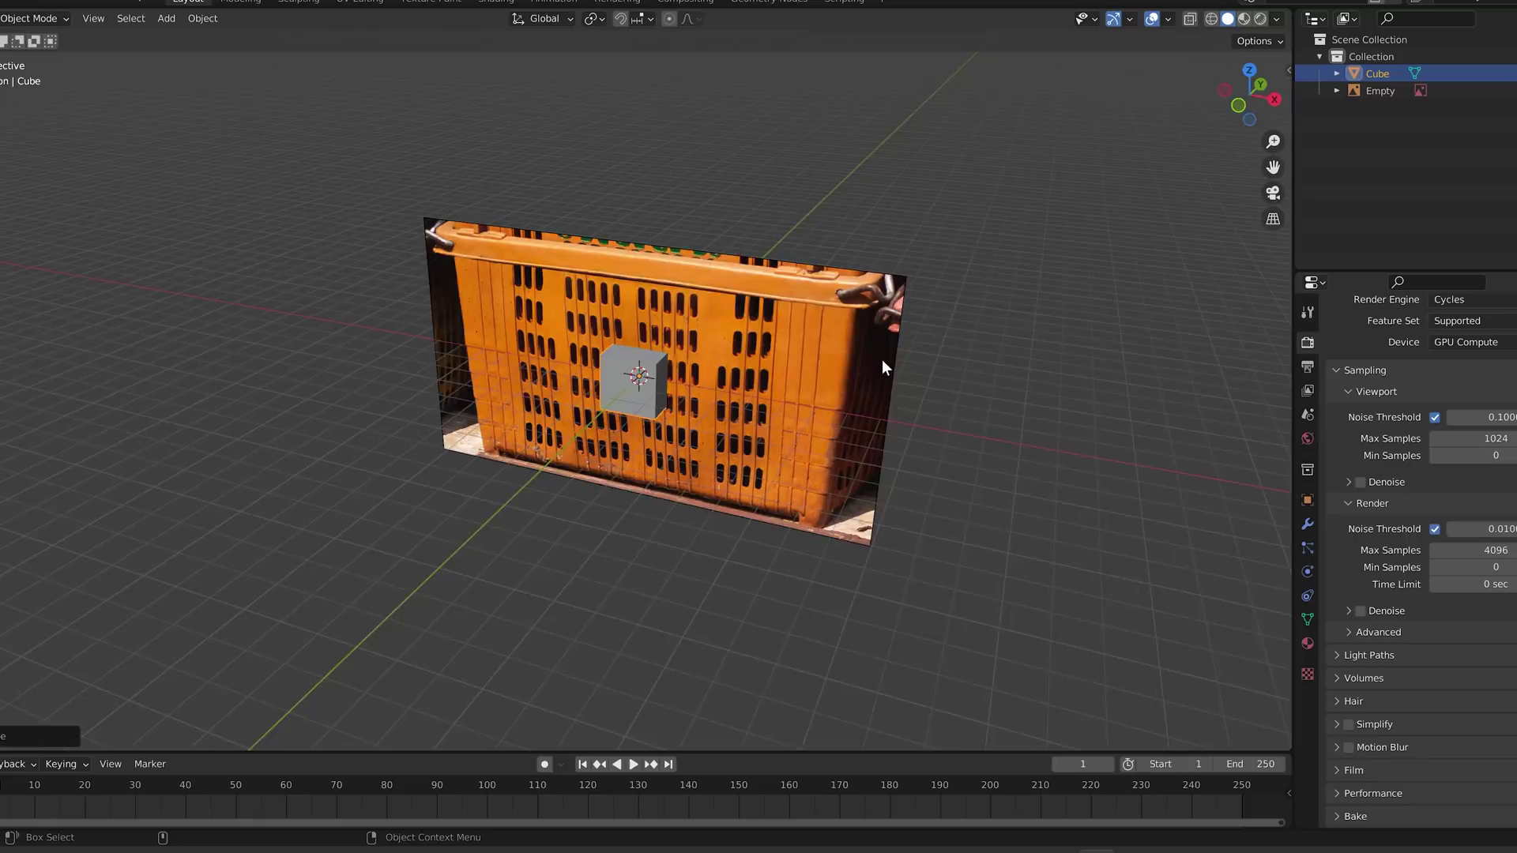
- Scale the cube up over the crate photo in front view and widen it along X to match the crate body
{"action": "key", "text": "KP_1"}
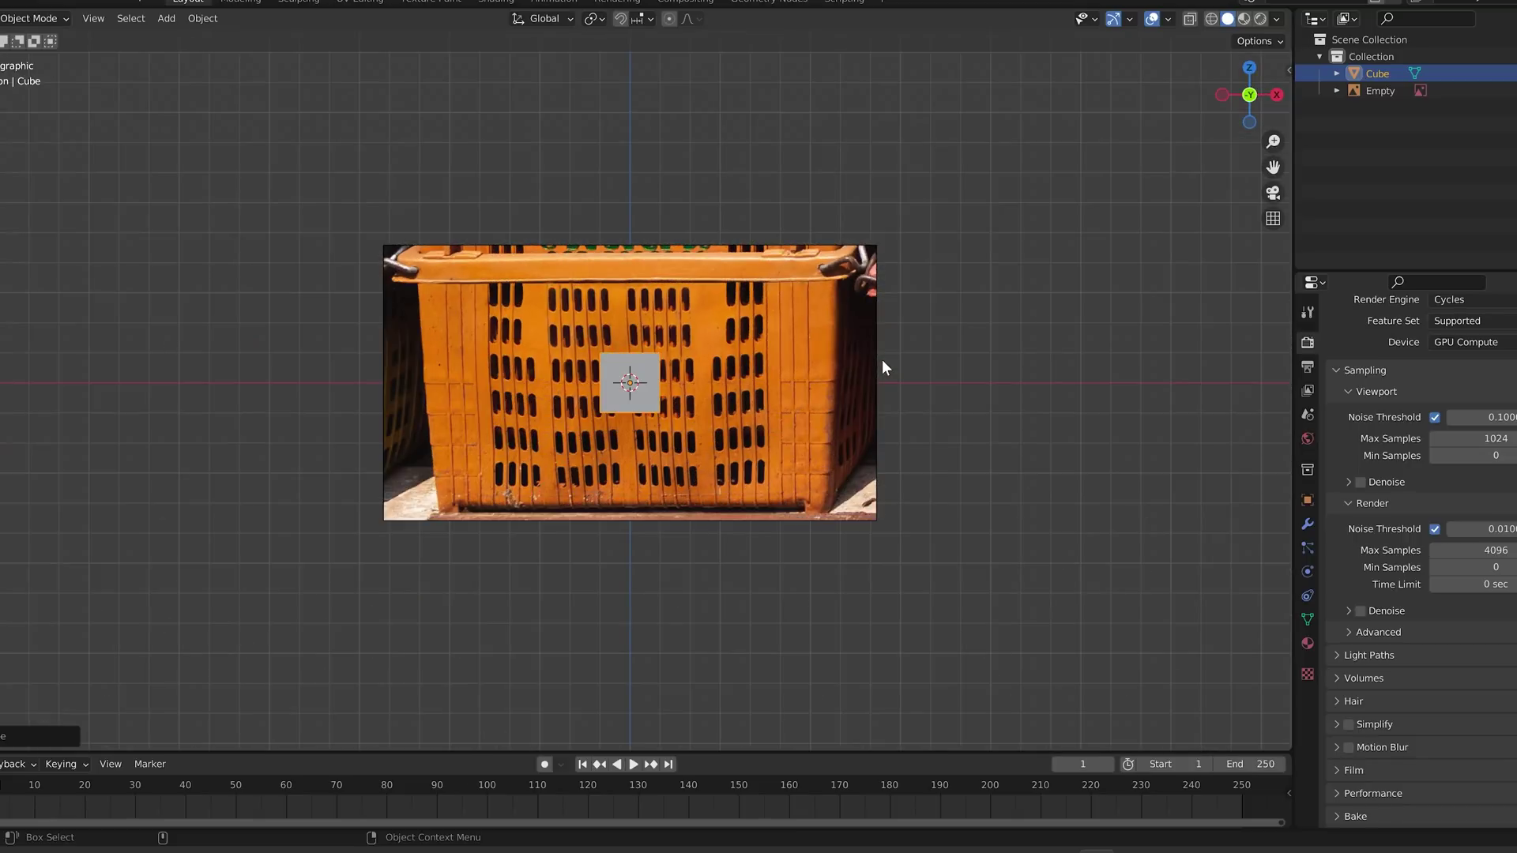
{"action": "key", "text": "s"}
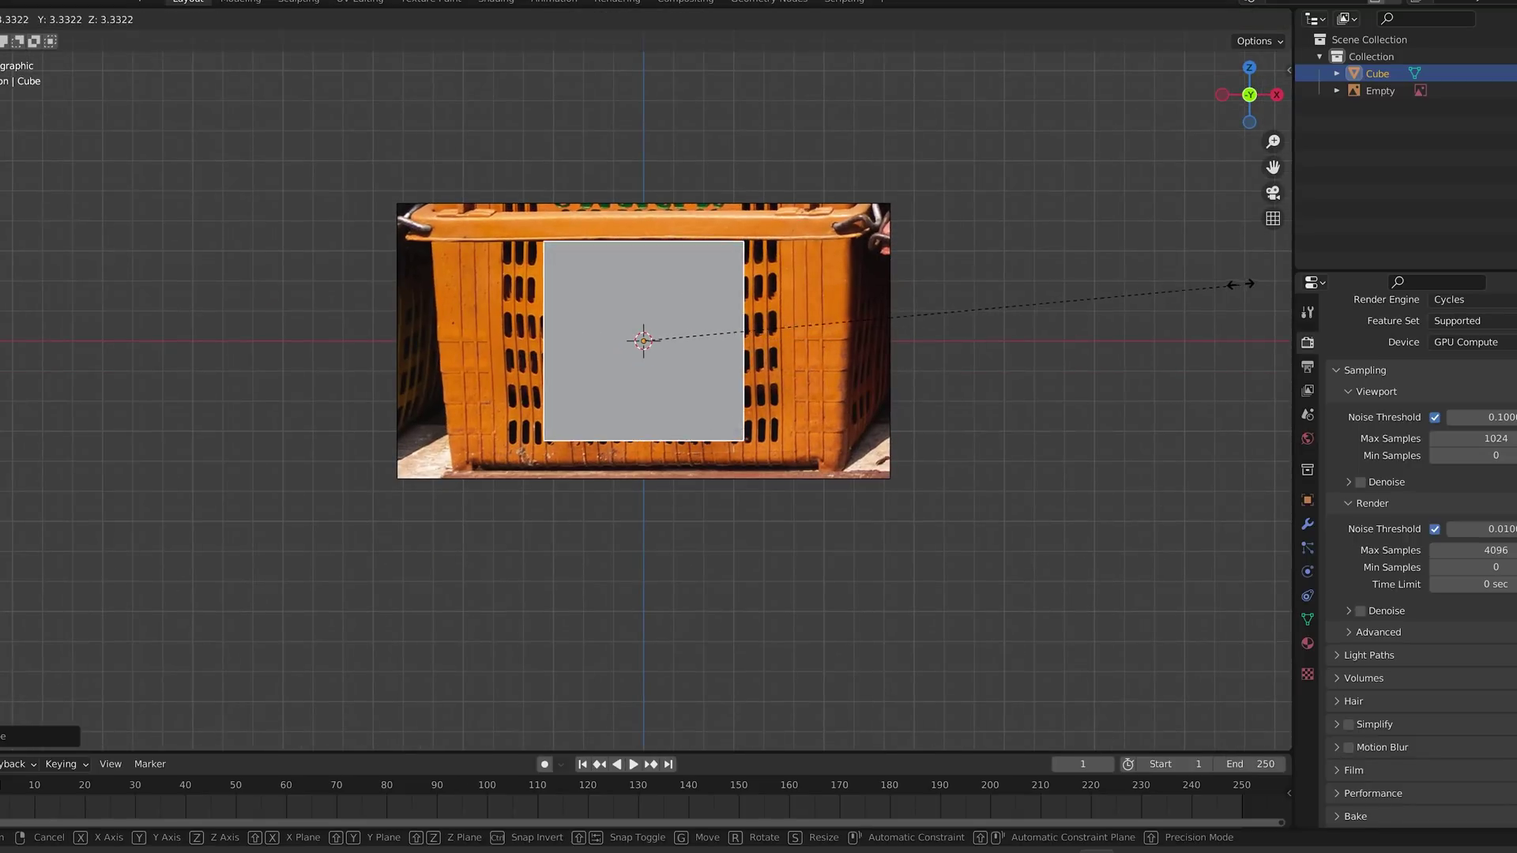
{"action": "key", "text": "x"}
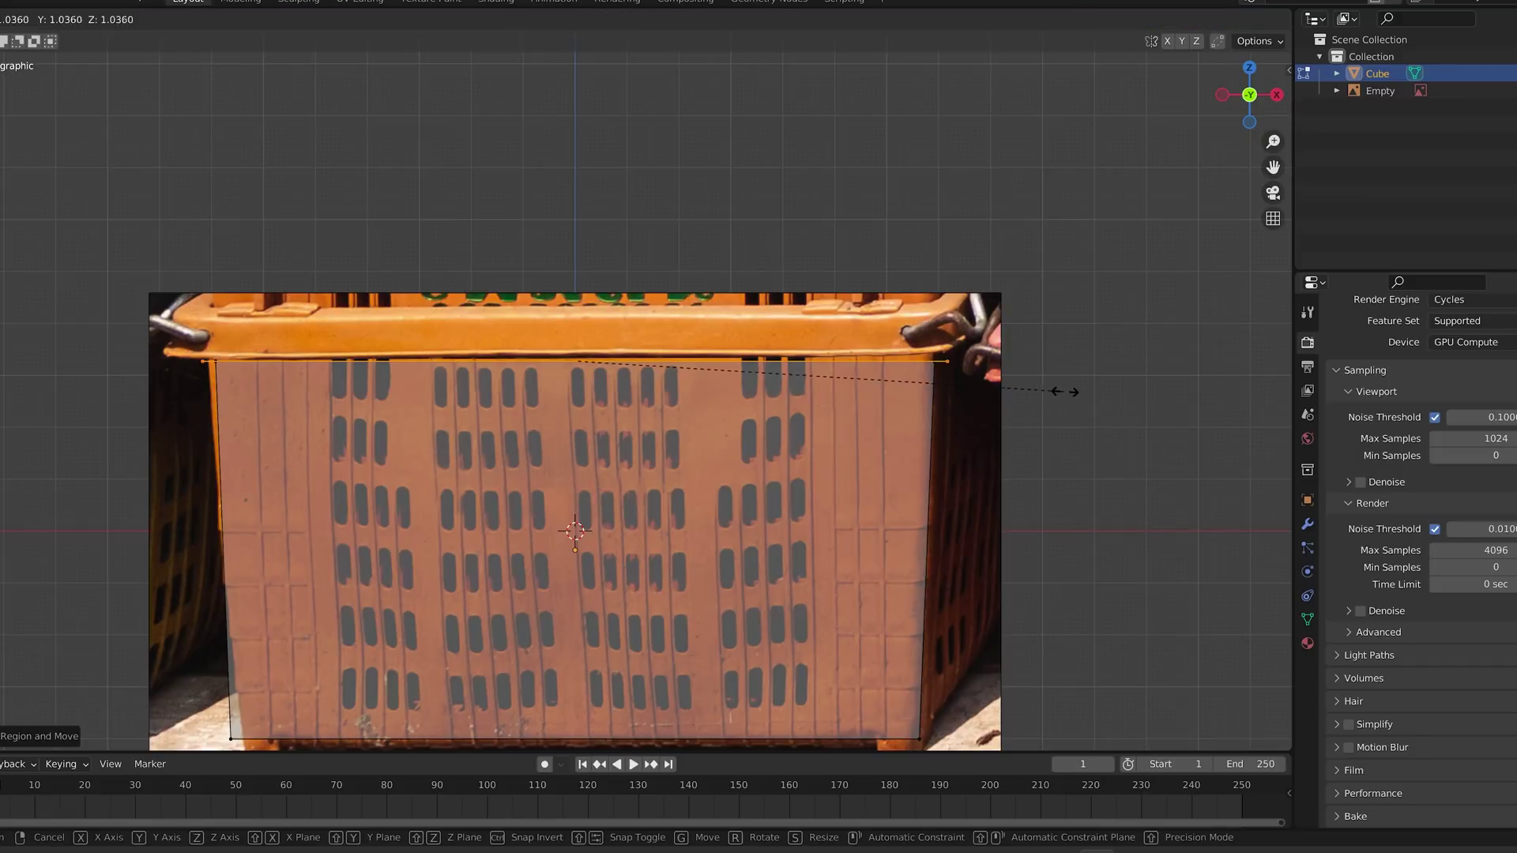
- Form the crate's rim by scaling the extruded top outward to about 1.036 and extruding it upward about 11.6 inches
{"action": "left_click", "coordinate": [1079, 392]}
{"action": "key", "text": "e"}
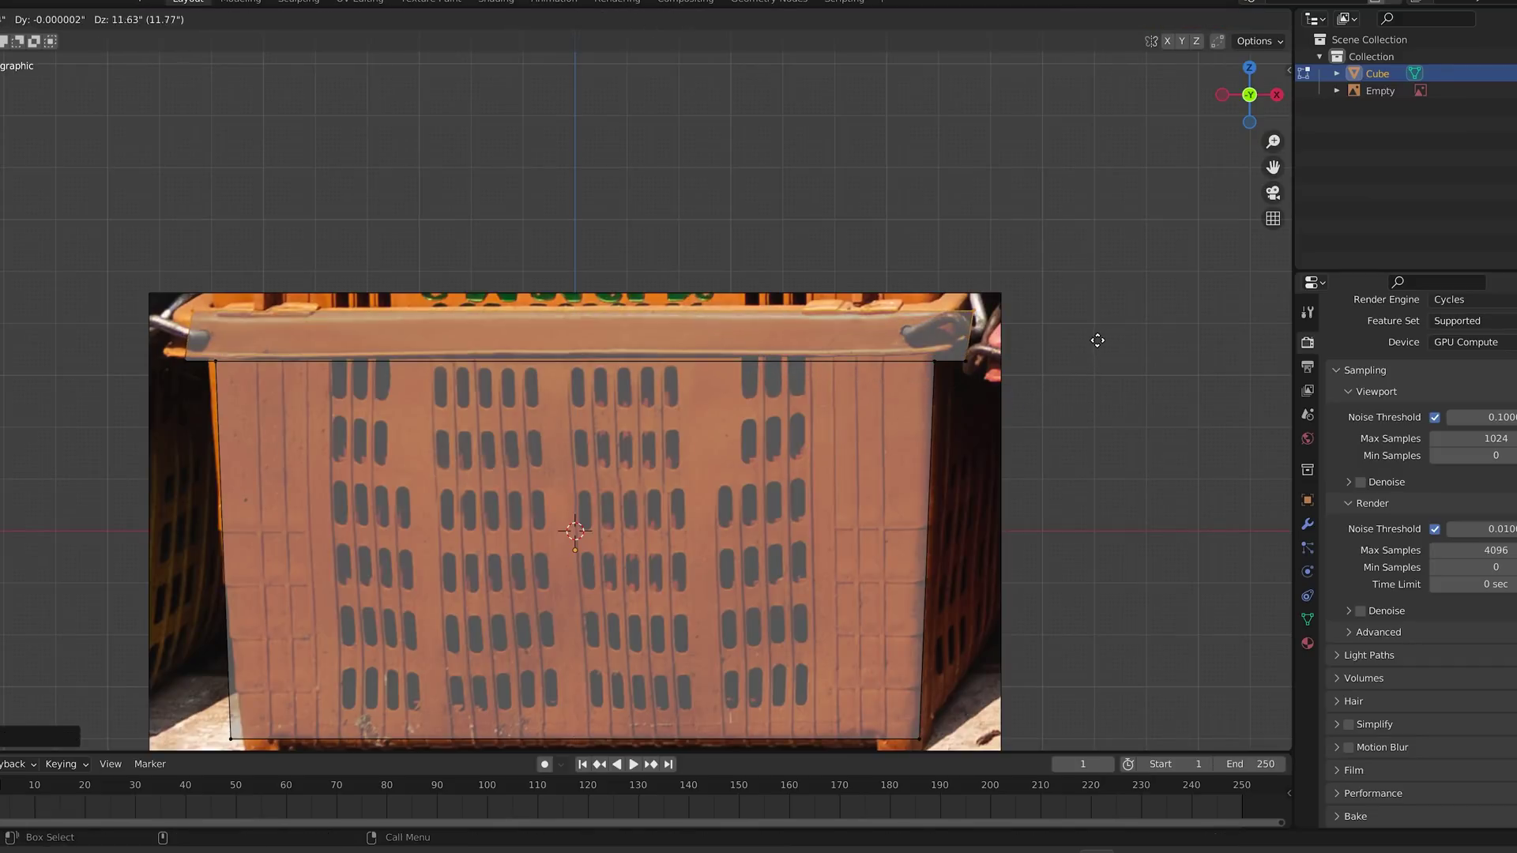
{"action": "left_click", "coordinate": [1093, 341]}
- Delete the top face of the crate mesh to open it up, and return to Object Mode
{"action": "middle_click_drag", "start_coordinate": [1092, 342], "coordinate": [660, 440]}
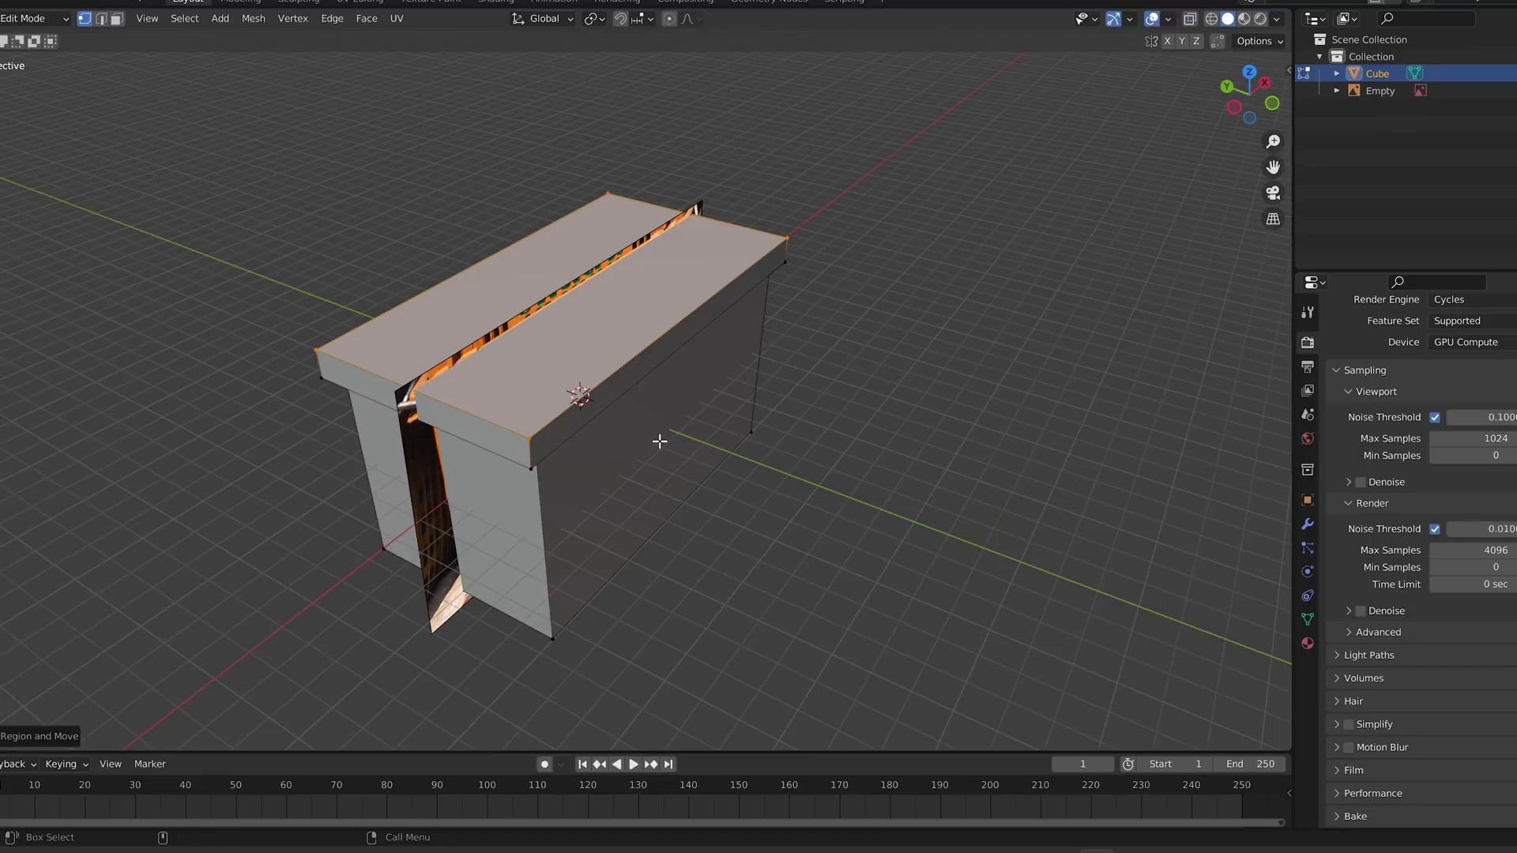
{"action": "key", "text": "x"}
{"action": "left_click", "coordinate": [647, 301]}
{"action": "key", "text": "Tab"}
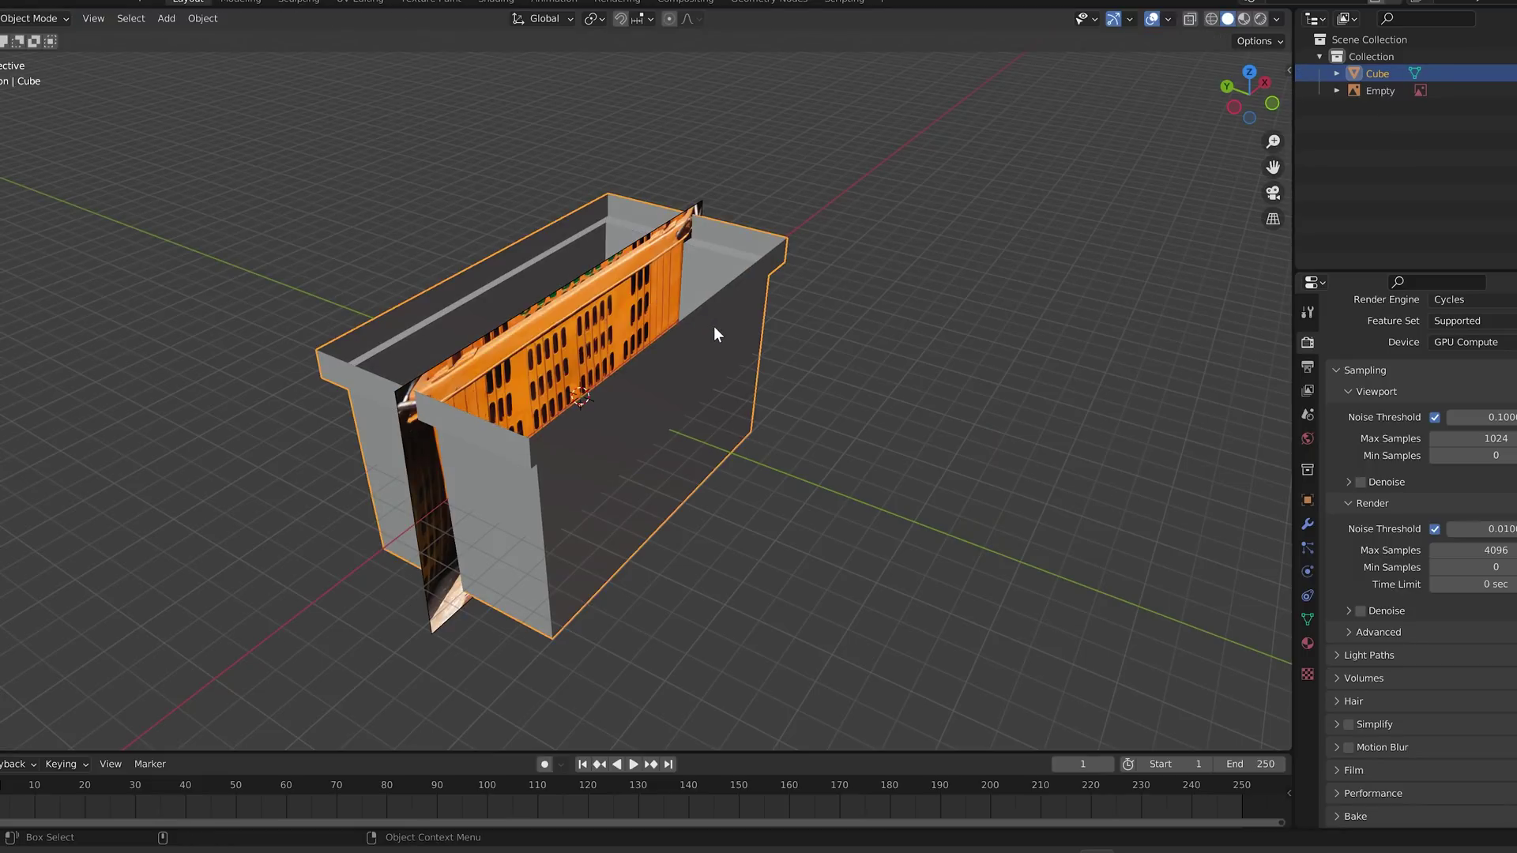
- Create a new material for the crate and connect a crate.jpg image texture to its Base Color
{"action": "middle_click_drag", "start_coordinate": [713, 325], "coordinate": [951, 399]}
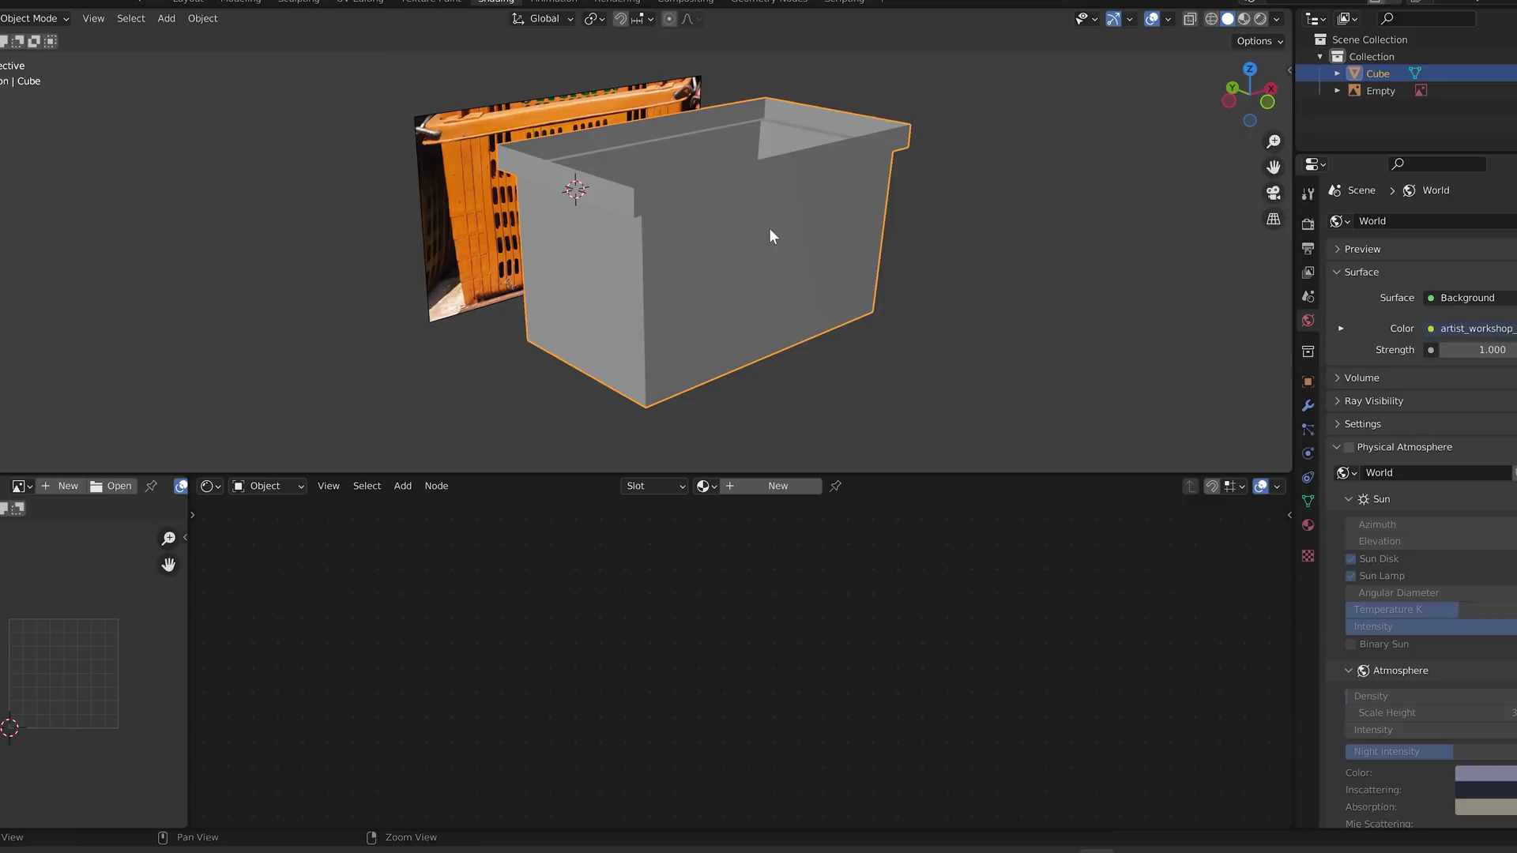
{"action": "left_click", "coordinate": [791, 490]}
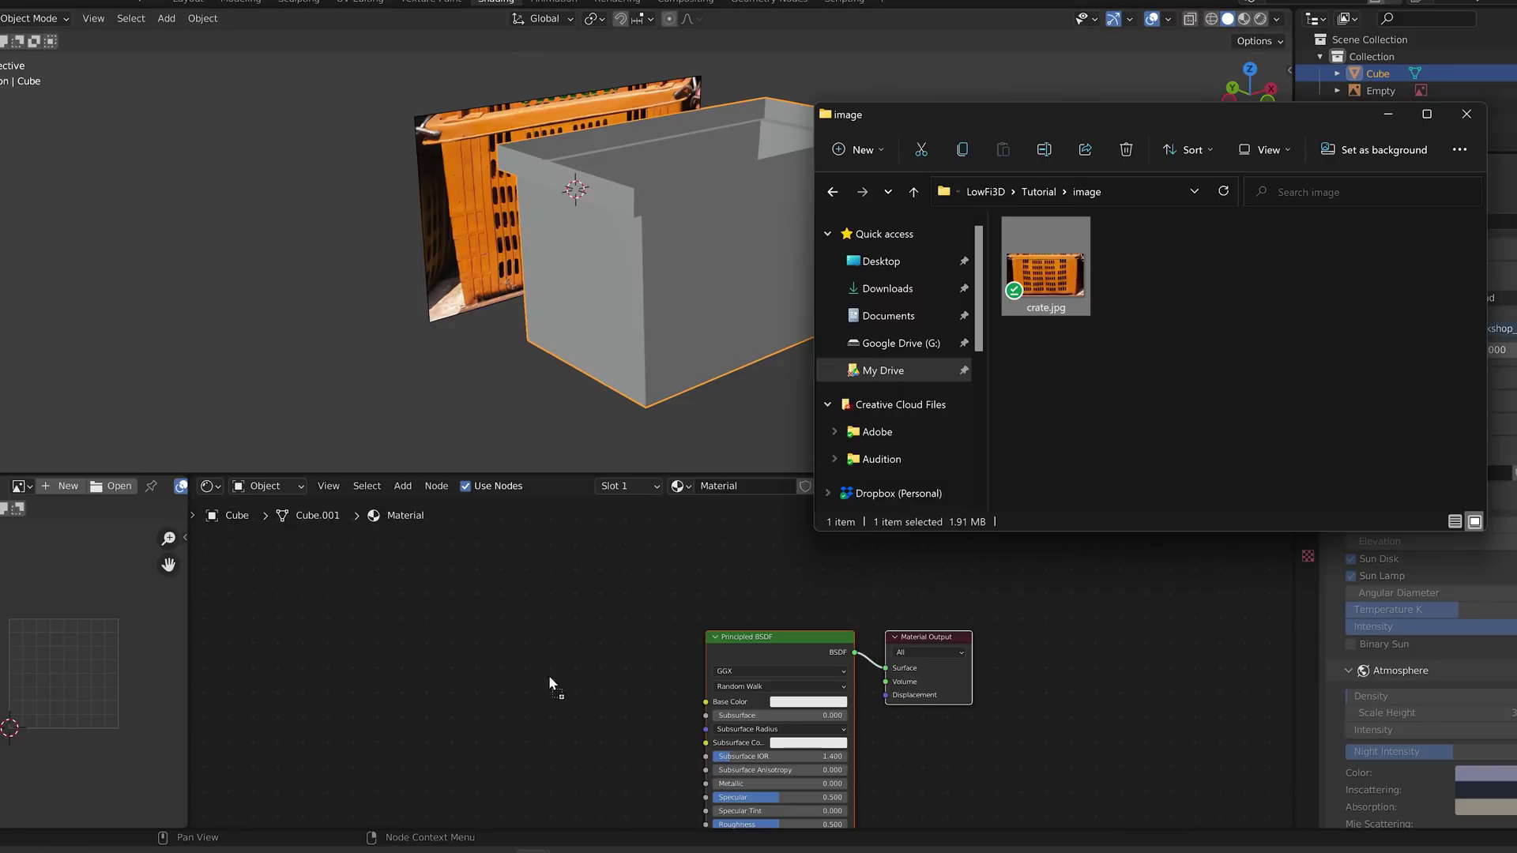
{"action": "left_click_drag", "start_coordinate": [548, 675], "coordinate": [522, 574]}
{"action": "left_click_drag", "start_coordinate": [652, 590], "coordinate": [725, 576]}
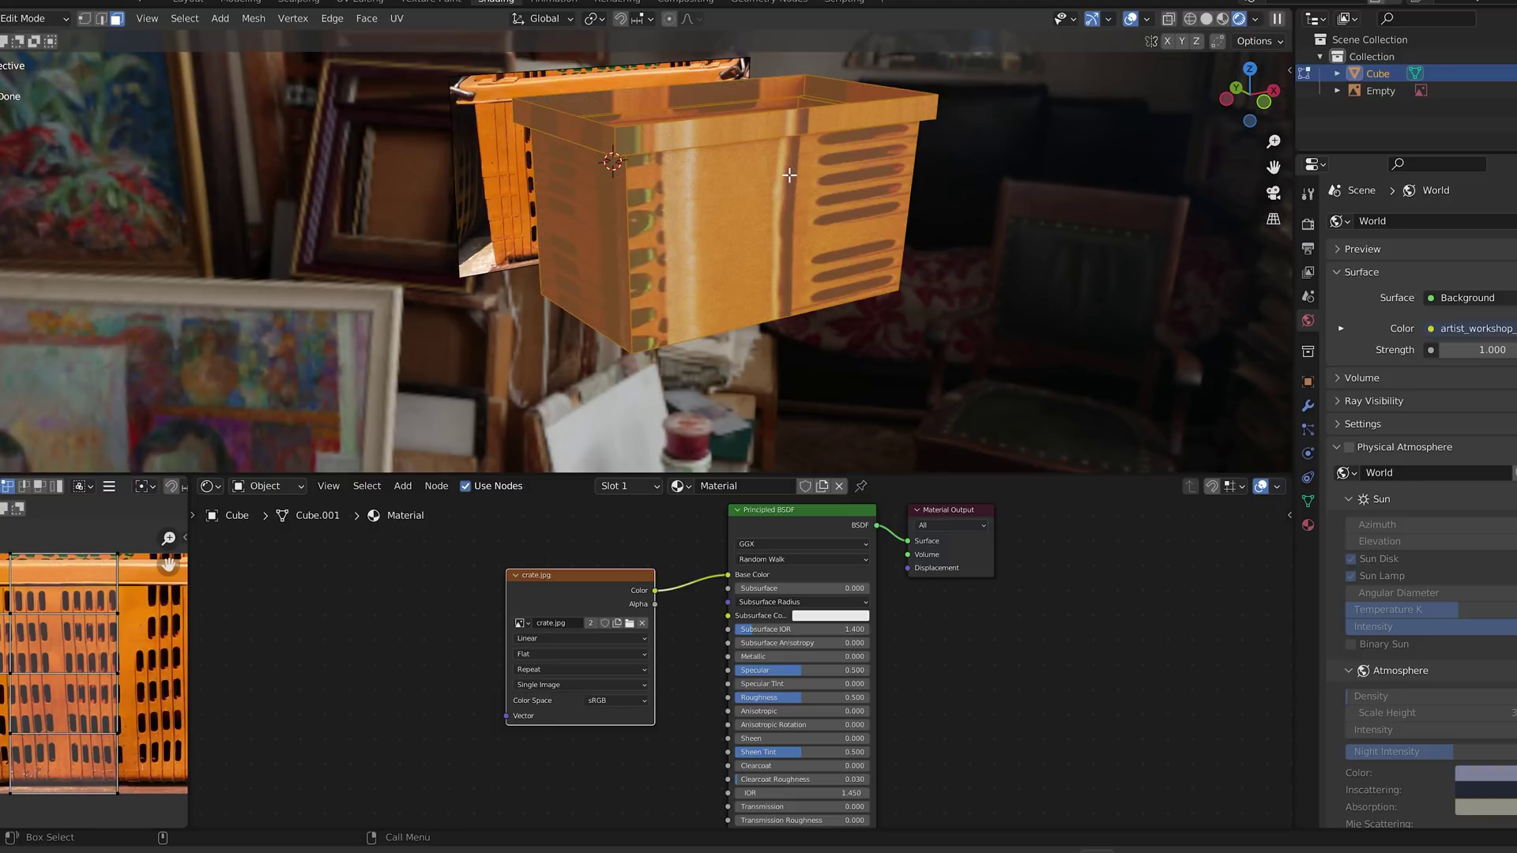
- Unwrap the crate with Cube Projection and check the side, end, rim and base UV islands by selecting them in turn
{"action": "key", "text": "u"}
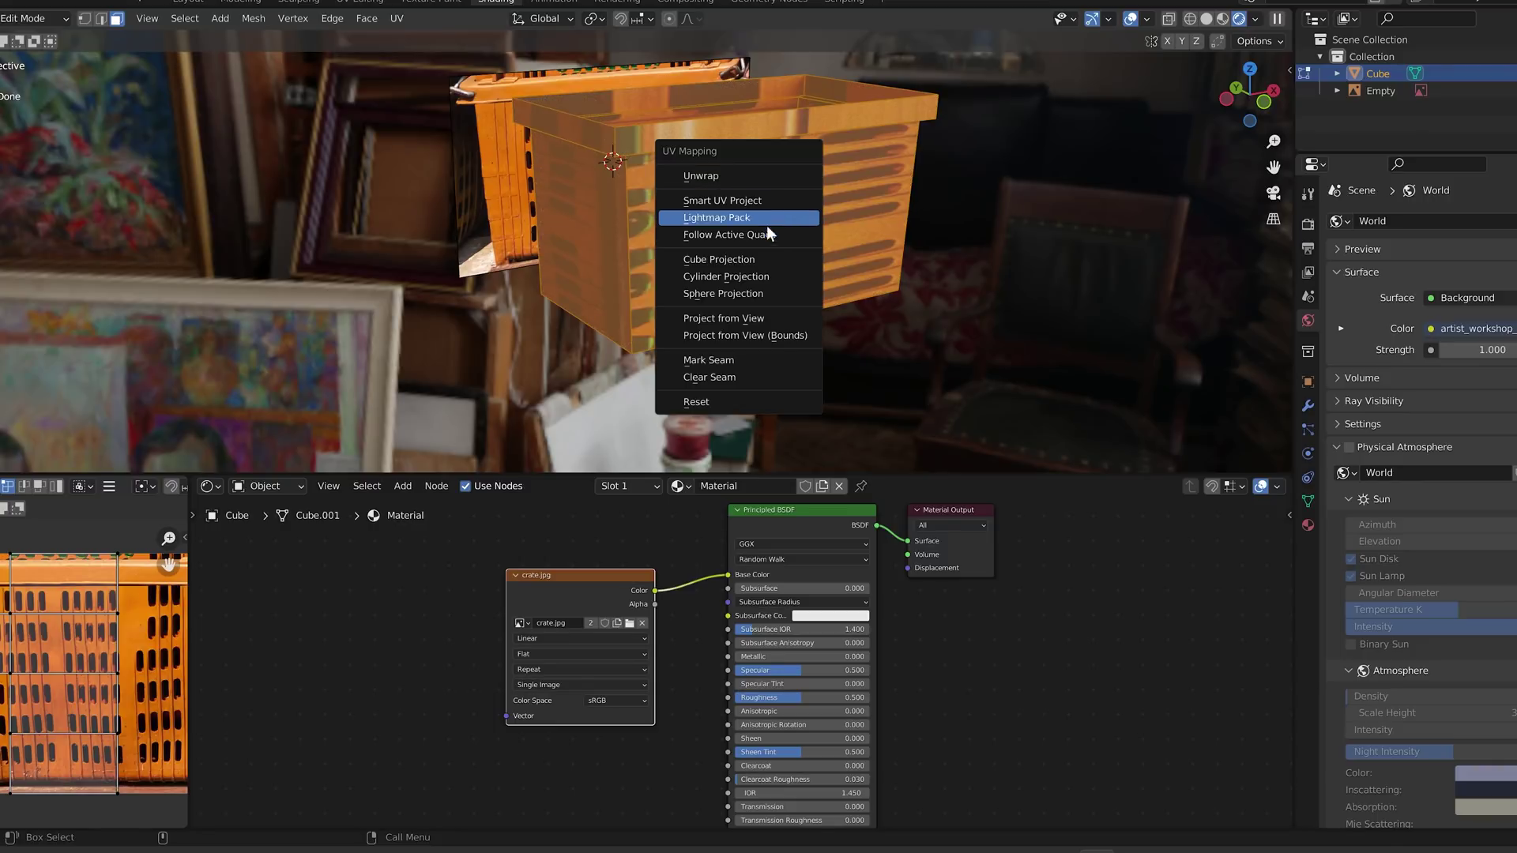
{"action": "left_click", "coordinate": [749, 264]}
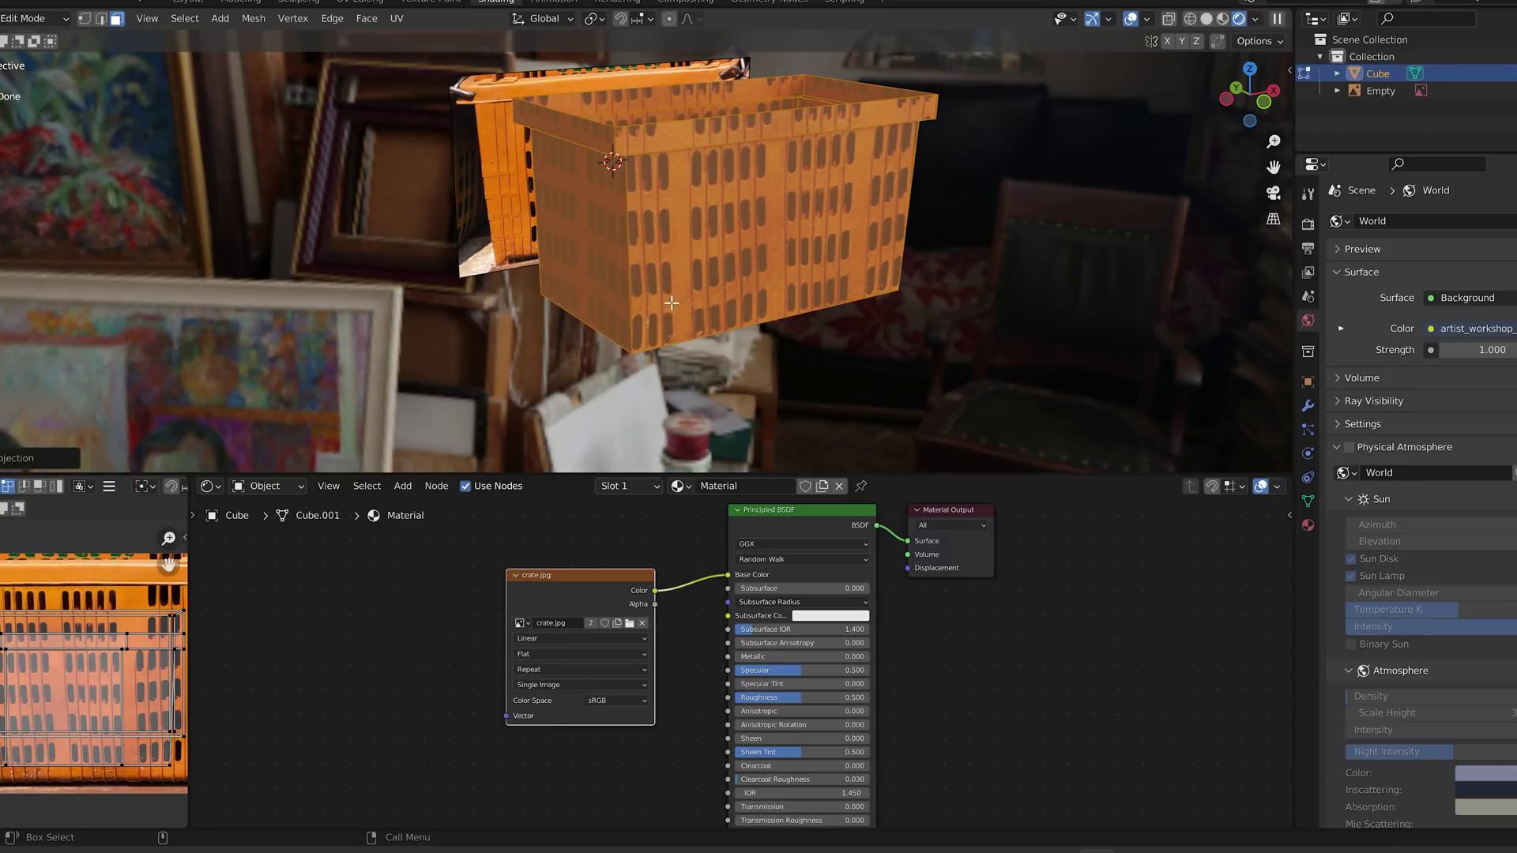
{"action": "left_click_drag", "start_coordinate": [2, 454], "coordinate": [166, 630]}
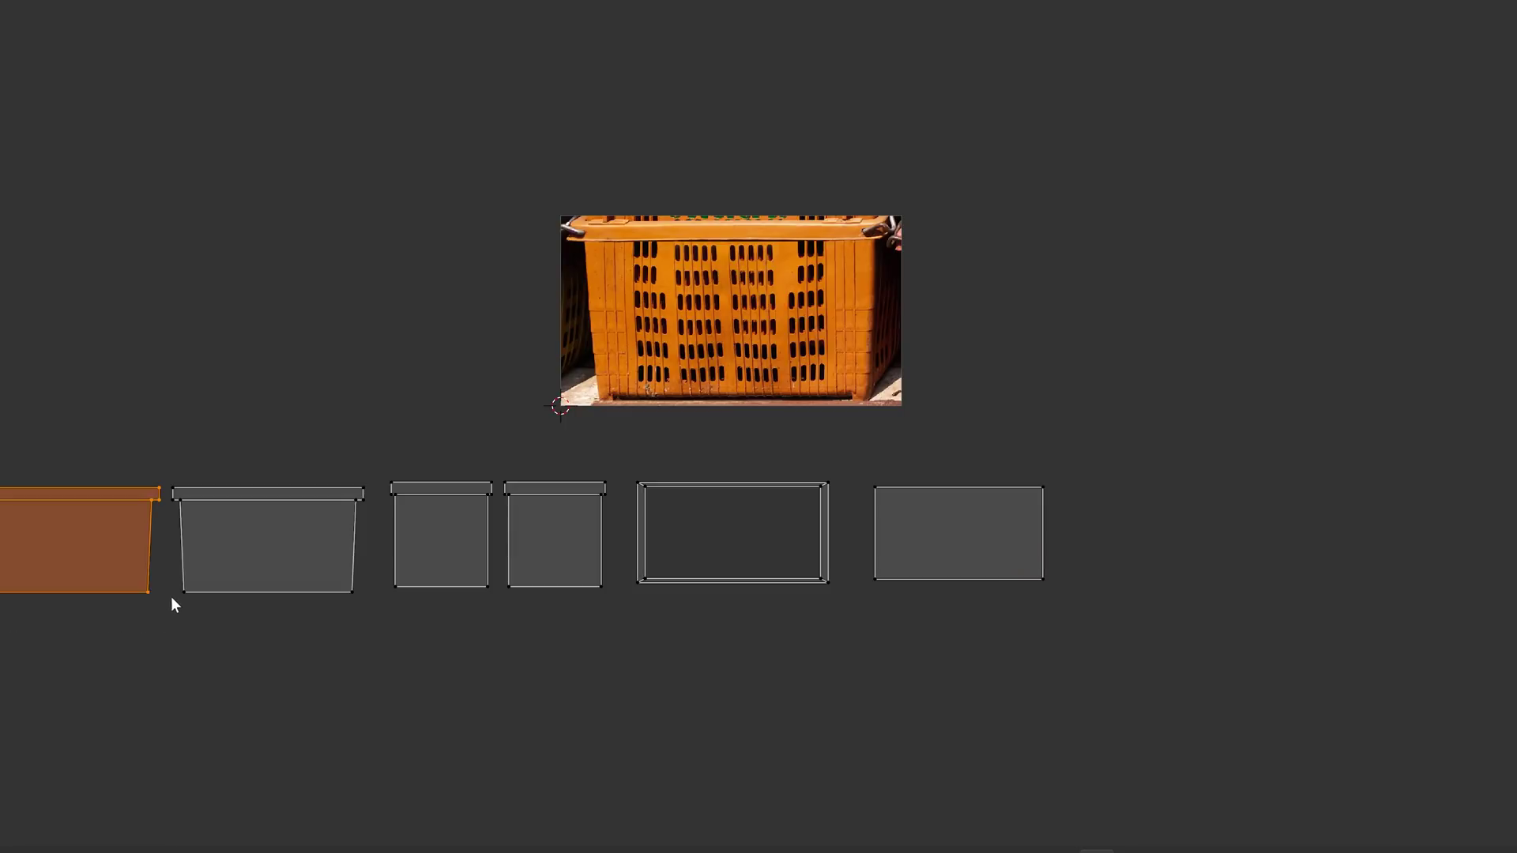
{"action": "left_click_drag", "start_coordinate": [163, 460], "coordinate": [366, 635]}
{"action": "left_click_drag", "start_coordinate": [377, 453], "coordinate": [615, 622]}
{"action": "left_click_drag", "start_coordinate": [624, 467], "coordinate": [1082, 611]}
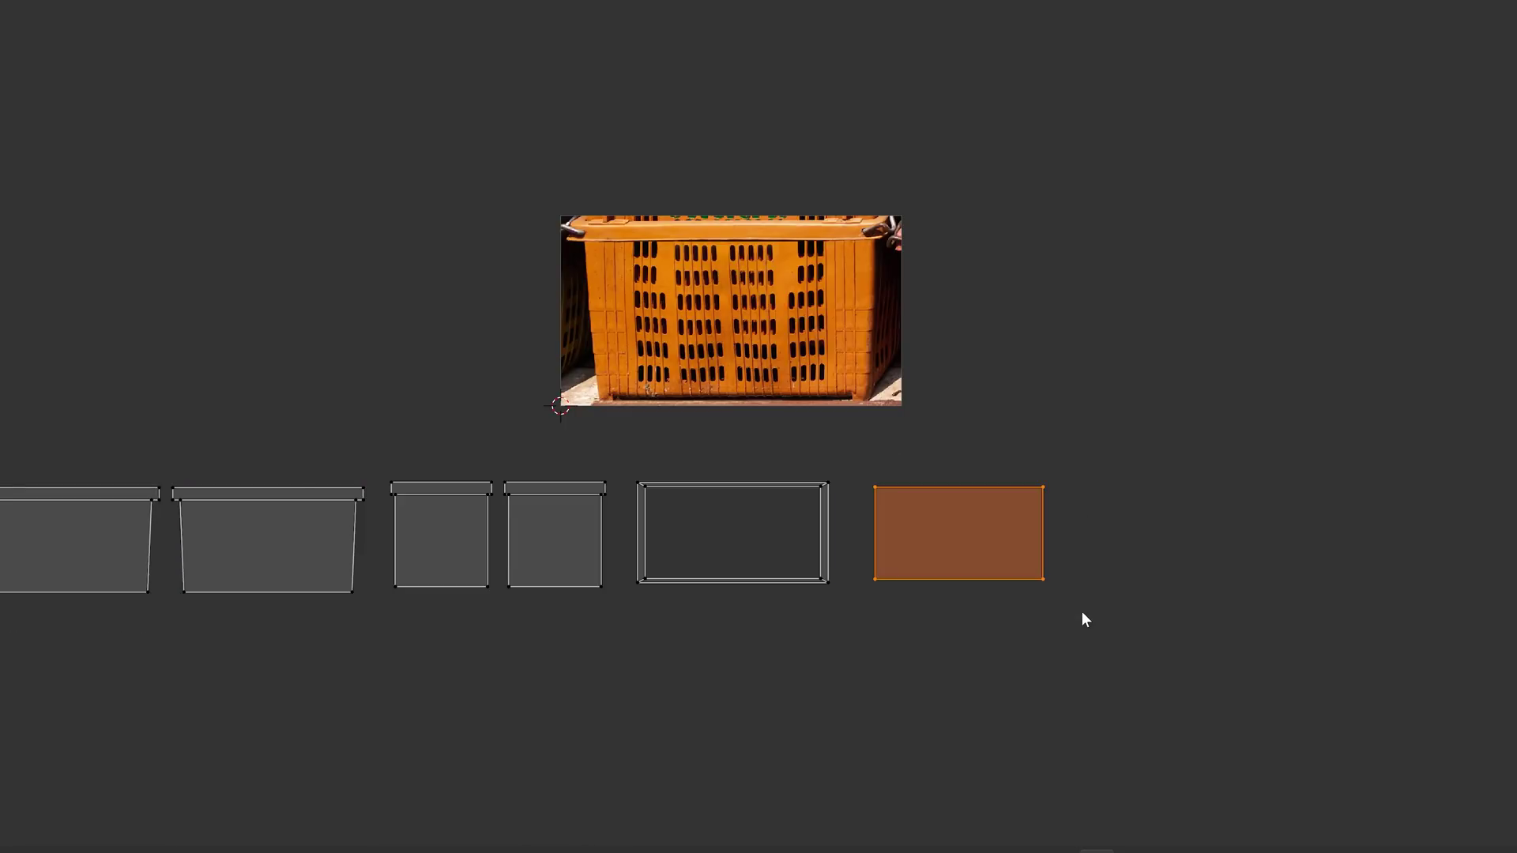
- Stack the two long-side UV islands on each other, and stack the two end islands the same way
{"action": "key", "text": "g"}
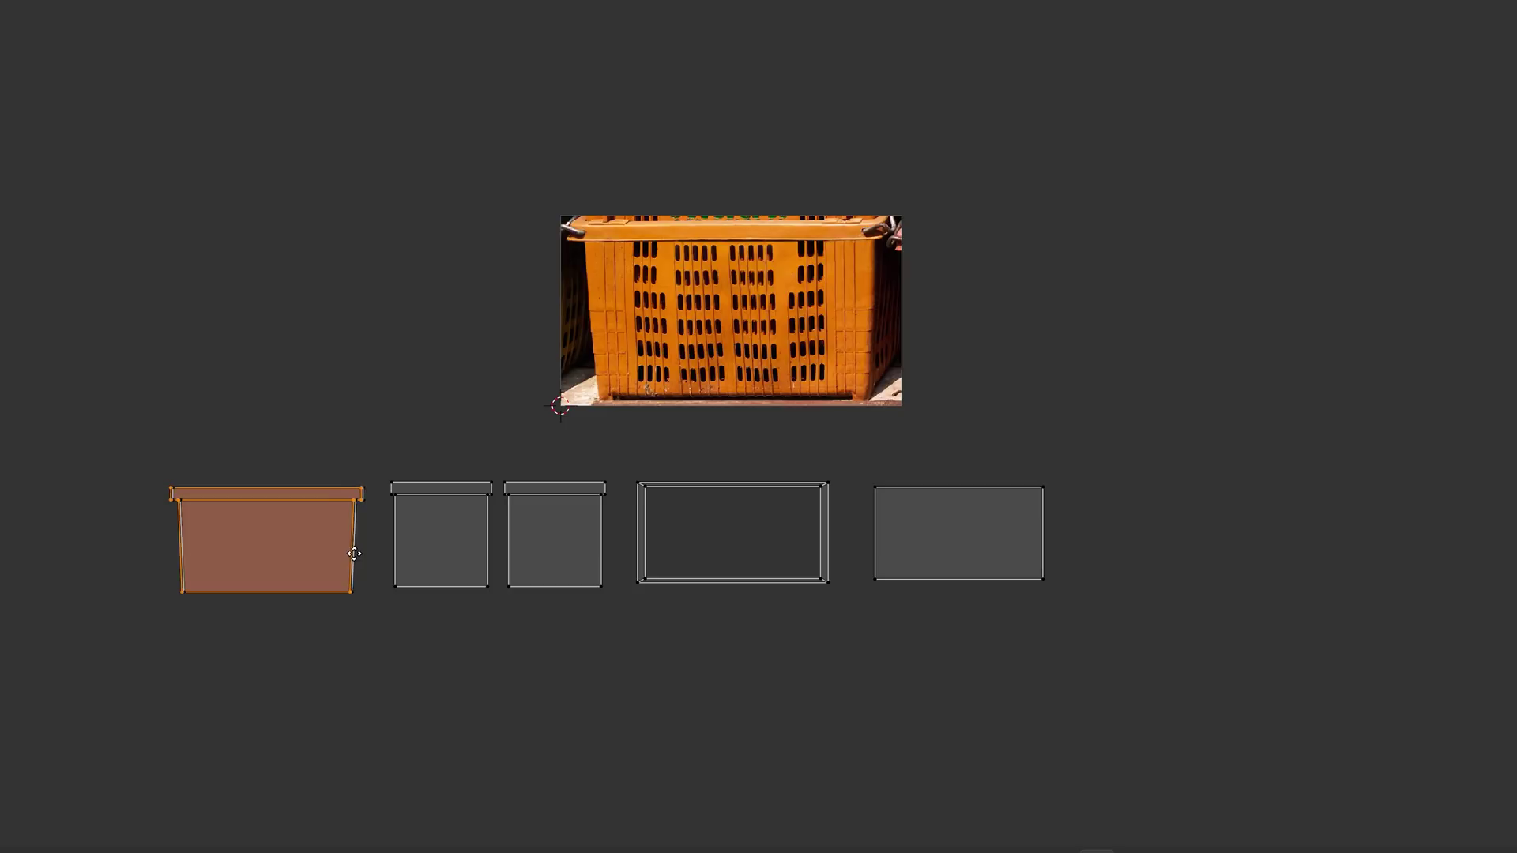
{"action": "left_click", "coordinate": [356, 554]}
{"action": "left_click_drag", "start_coordinate": [381, 466], "coordinate": [498, 610]}
{"action": "key", "text": "g"}
{"action": "left_click", "coordinate": [610, 610]}
- Fit the stacked long-side UV islands to the crate front in the photo and place the end islands over it
{"action": "left_click_drag", "start_coordinate": [162, 467], "coordinate": [371, 610]}
{"action": "key", "text": "g"}
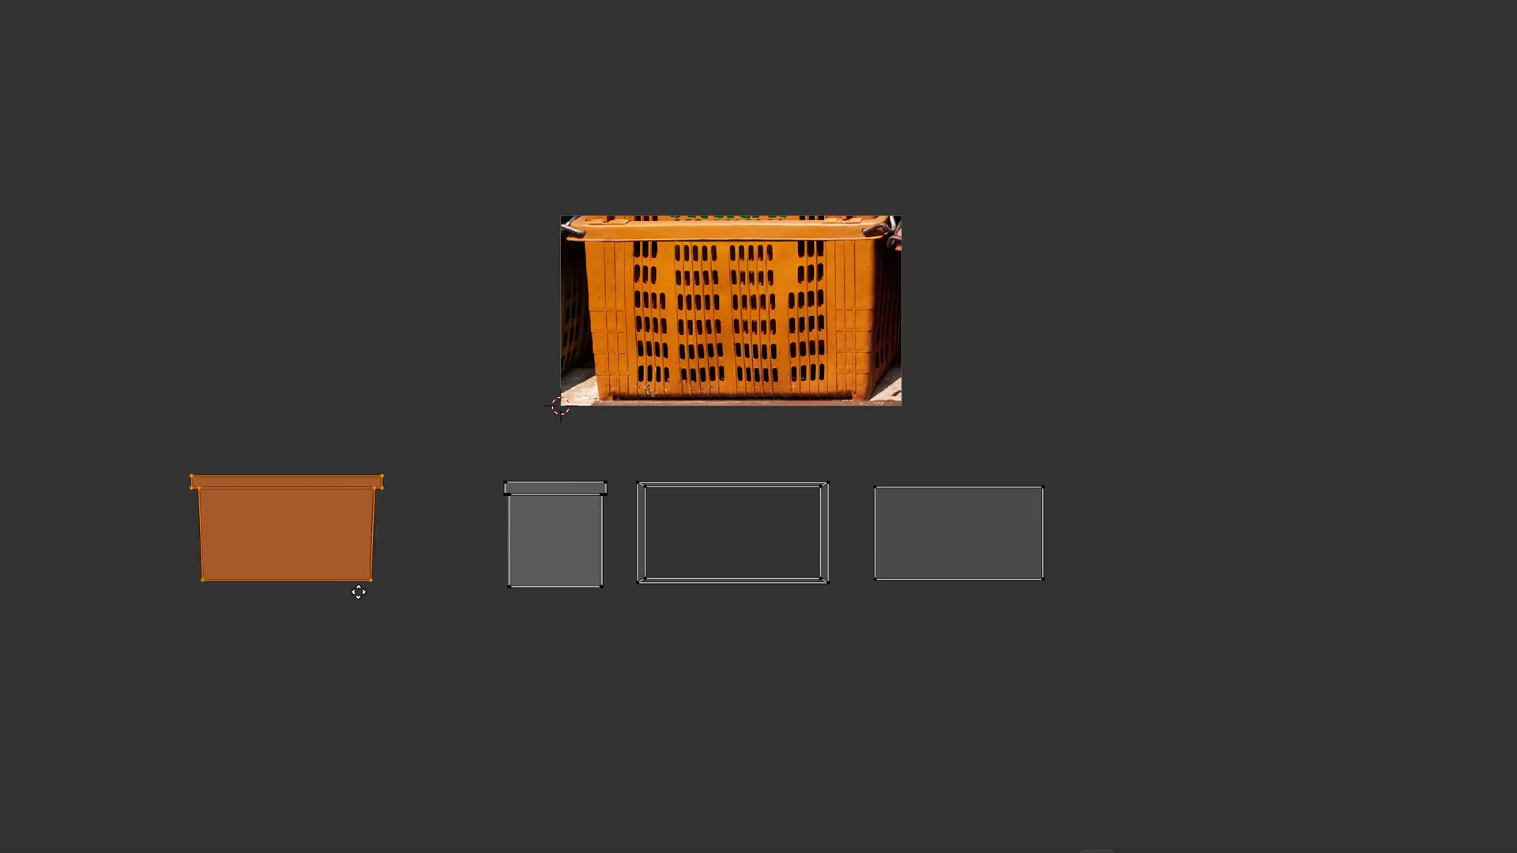
{"action": "left_click", "coordinate": [764, 406]}
{"action": "scroll", "coordinate": [846, 288], "scroll_direction": "up", "scroll_amount": 4}
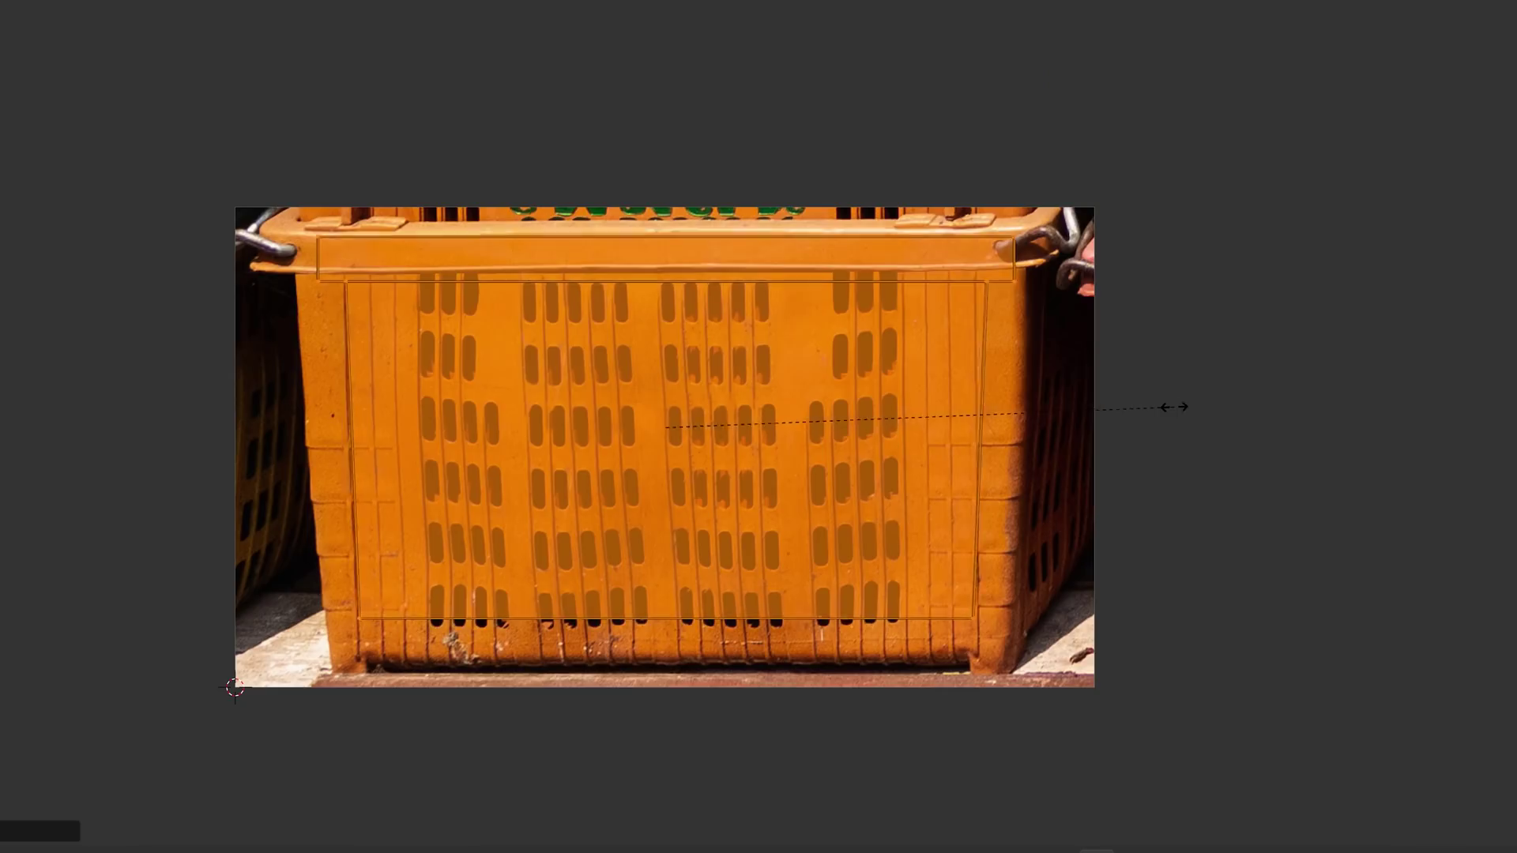
{"action": "left_click", "coordinate": [1196, 410]}
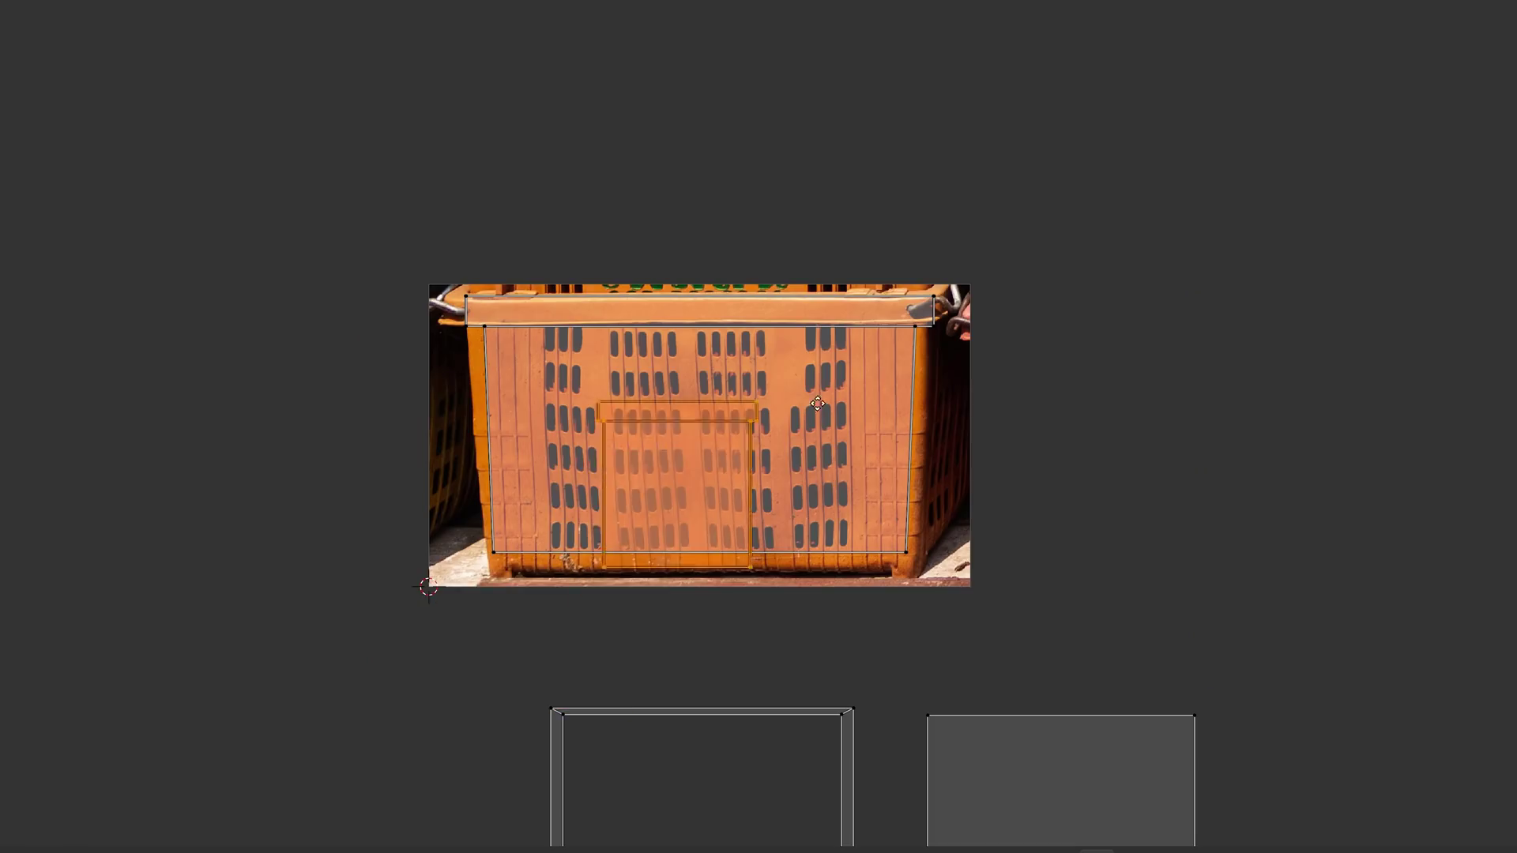
{"action": "scroll", "coordinate": [824, 369], "scroll_direction": "up", "scroll_amount": 4}
- Shrink the rim and base UV islands, move them onto the crate's orange surface in the photo, and rotate them 90°
{"action": "left_click_drag", "start_coordinate": [1147, 568], "coordinate": [823, 718]}
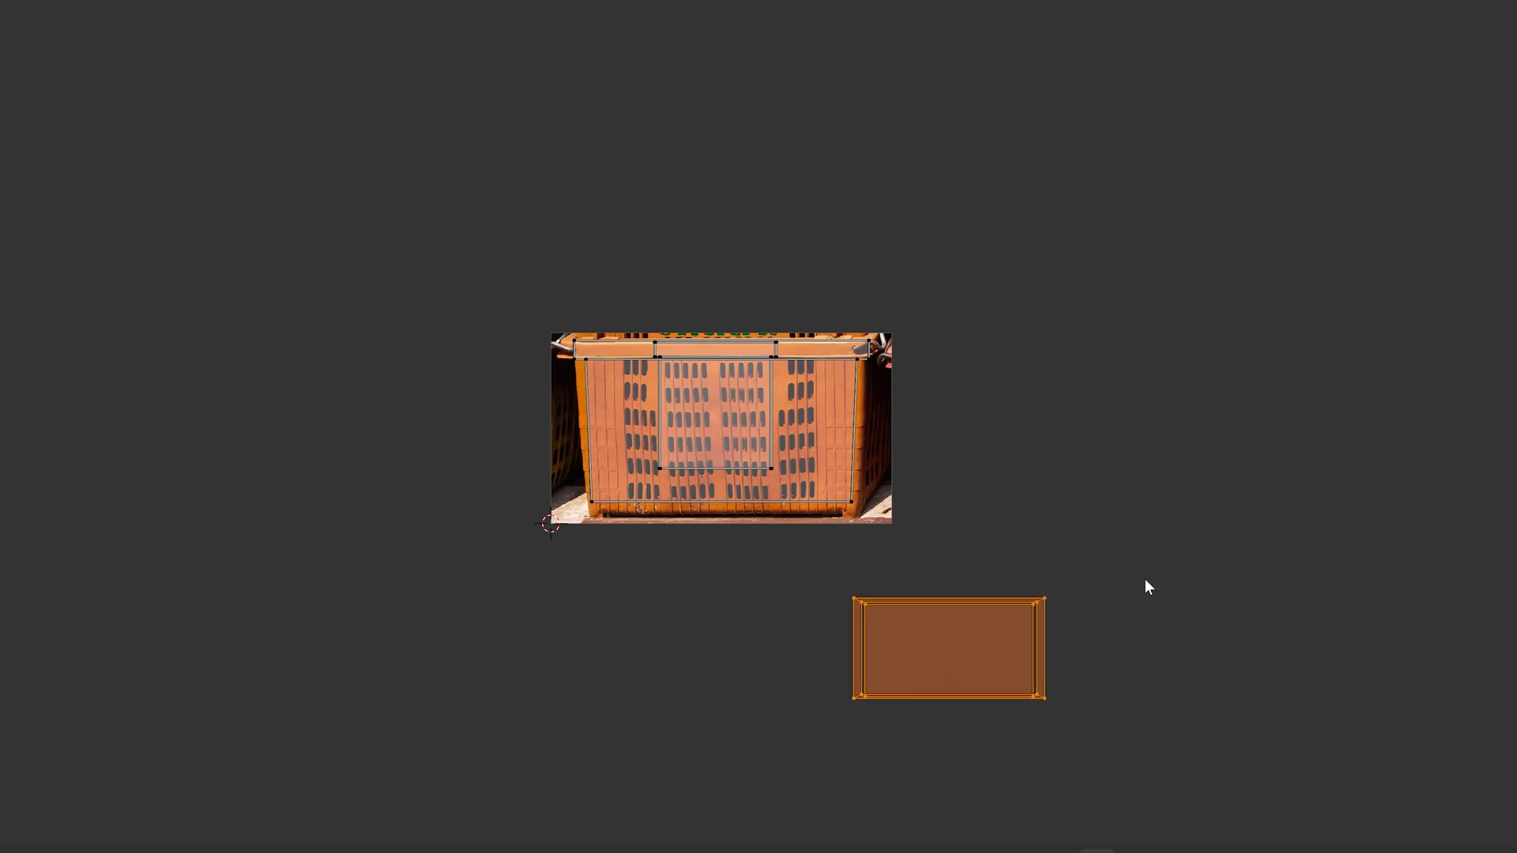
{"action": "key", "text": "s"}
{"action": "left_click", "coordinate": [974, 633]}
{"action": "scroll", "coordinate": [1077, 656], "scroll_direction": "up", "scroll_amount": 3}
{"action": "type", "text": "g"}
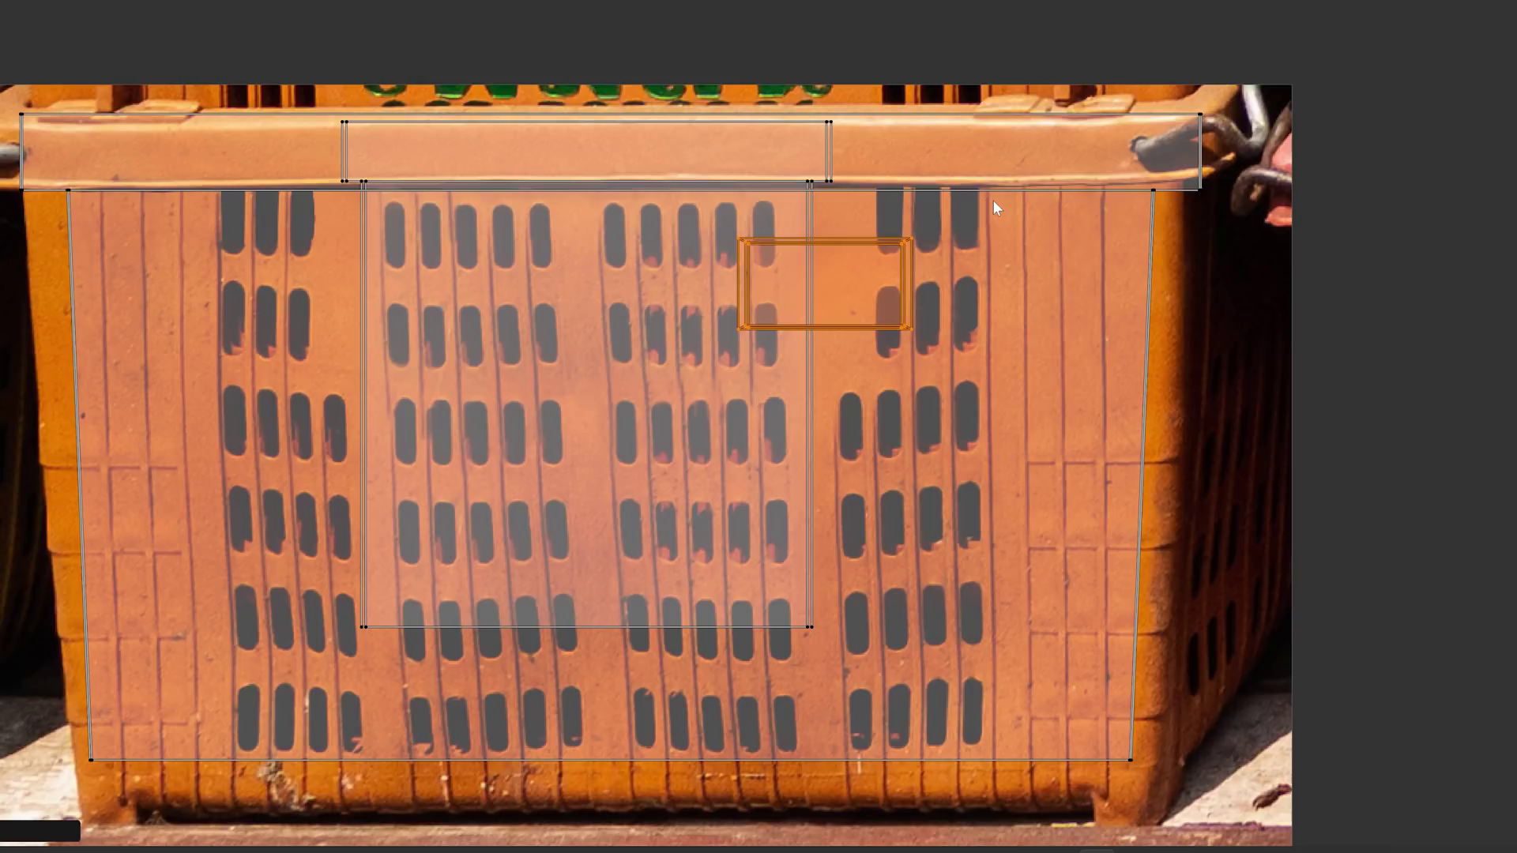
{"action": "type", "text": "r90"}
{"action": "left_click", "coordinate": [993, 201]}
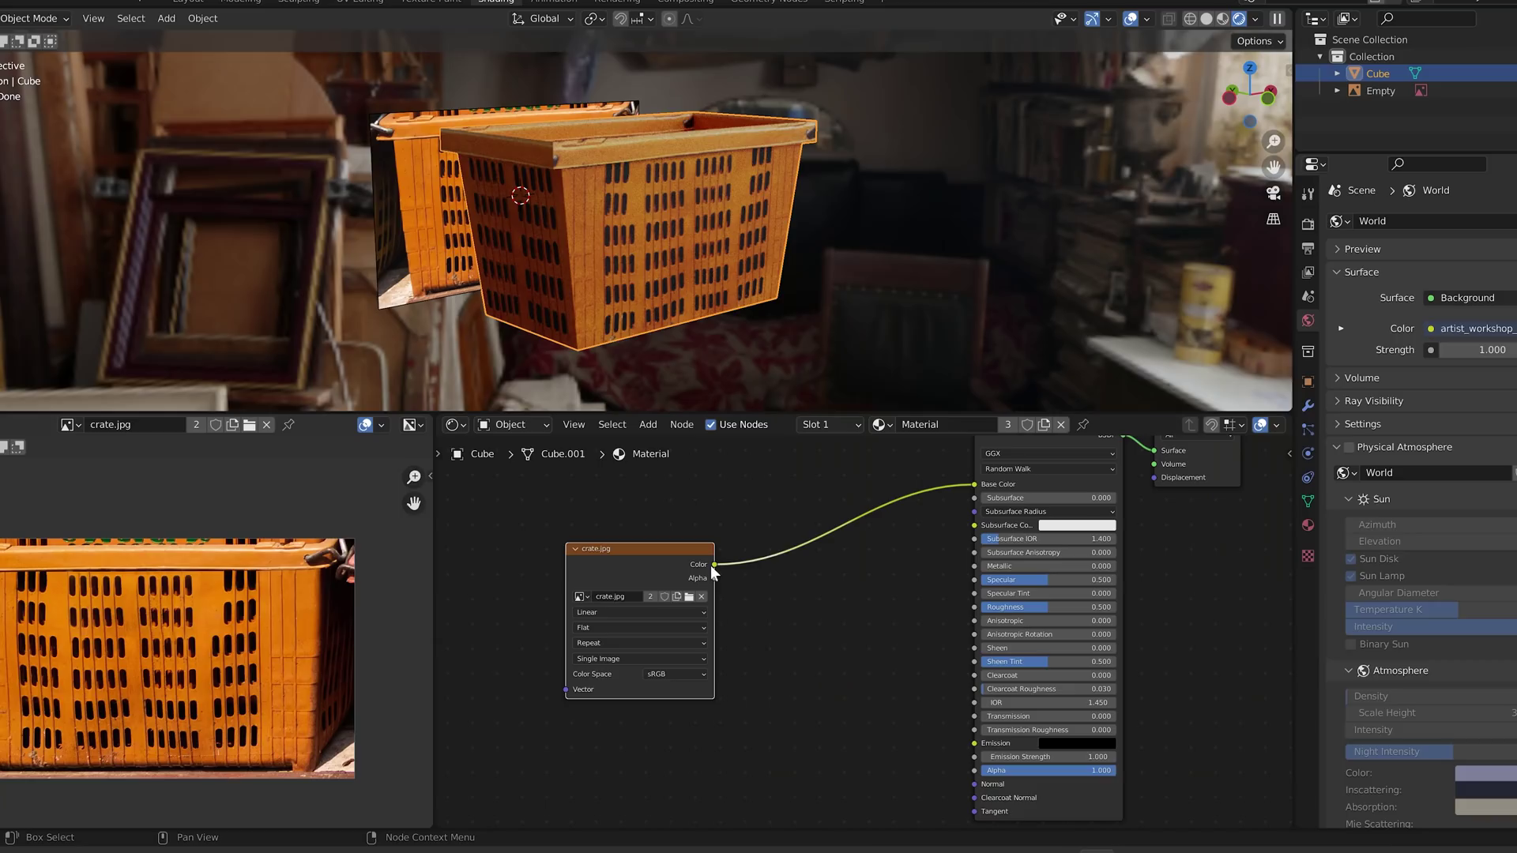
- Connect the photo's color to the shader's Alpha through a ColorRamp and move the ramp's white stop to 0.057
{"action": "left_click_drag", "start_coordinate": [713, 564], "coordinate": [971, 770]}
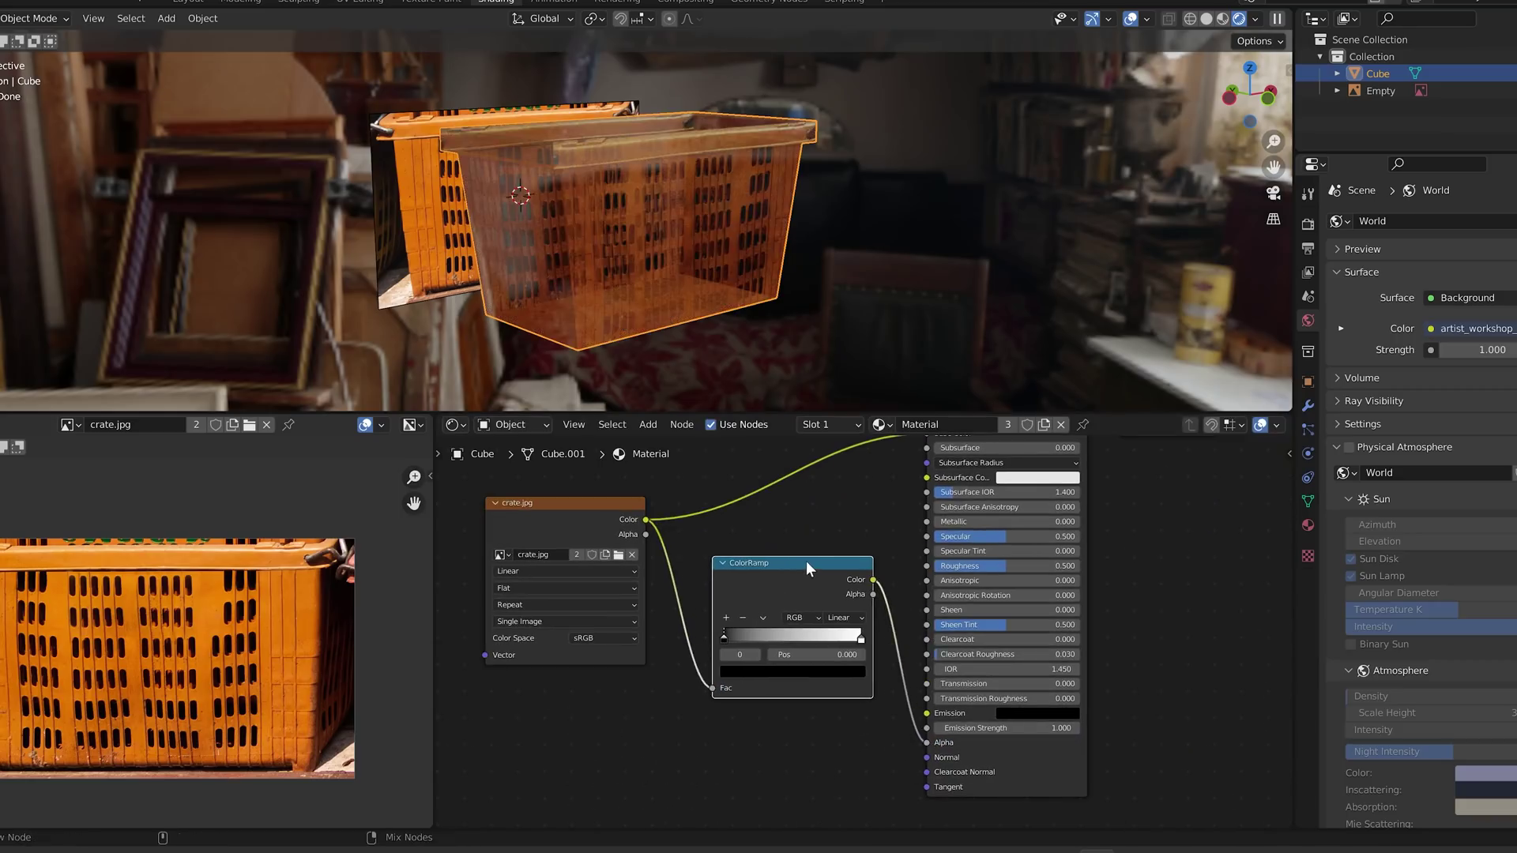
{"action": "scroll", "coordinate": [632, 237], "scroll_direction": "up", "scroll_amount": 5}
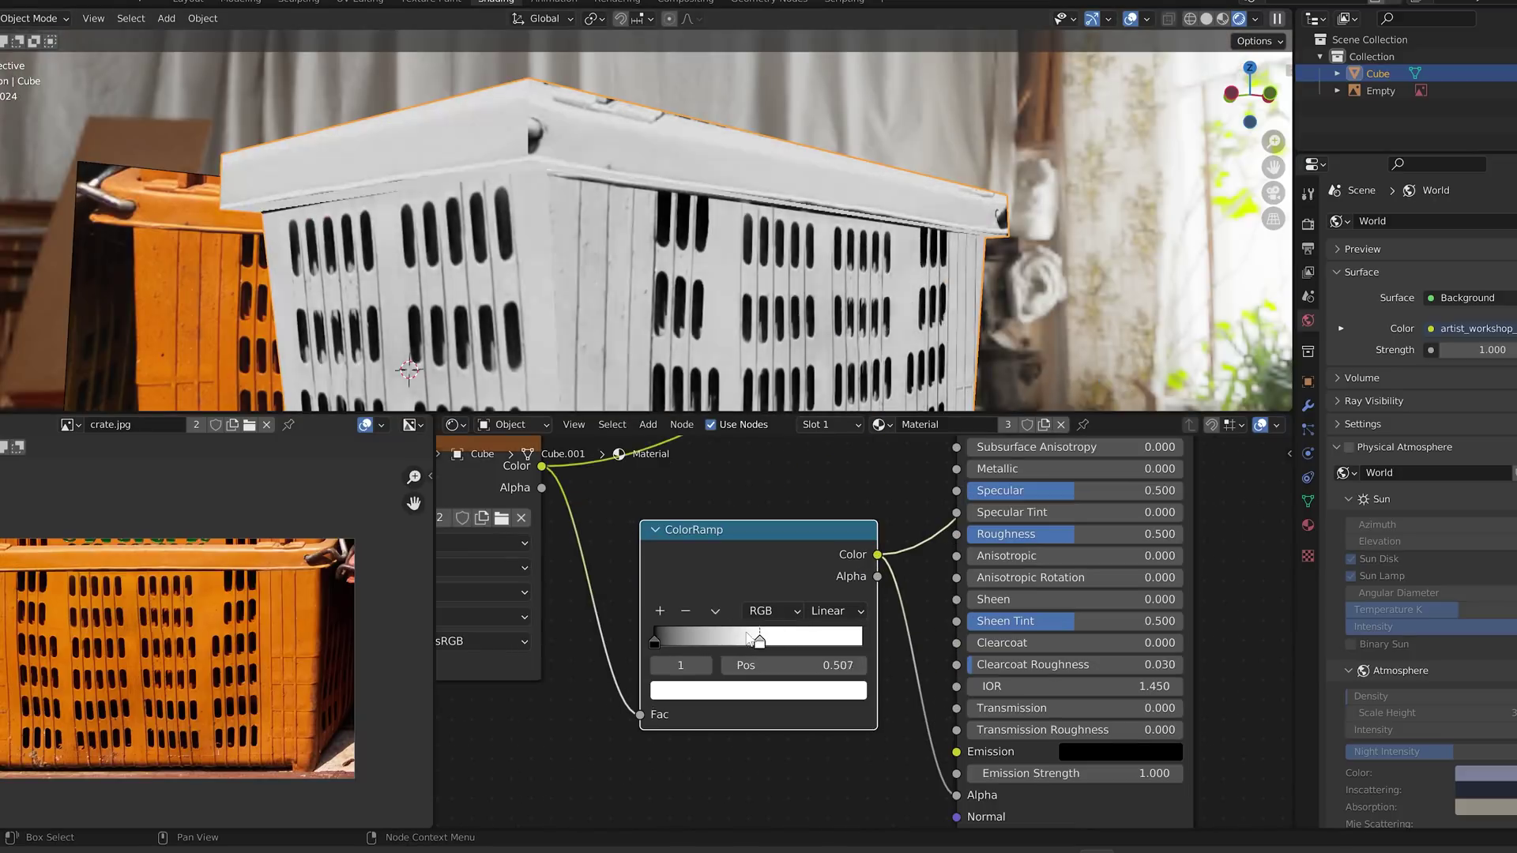
{"action": "left_click_drag", "start_coordinate": [751, 639], "coordinate": [689, 631]}
{"action": "left_click", "coordinate": [656, 640]}
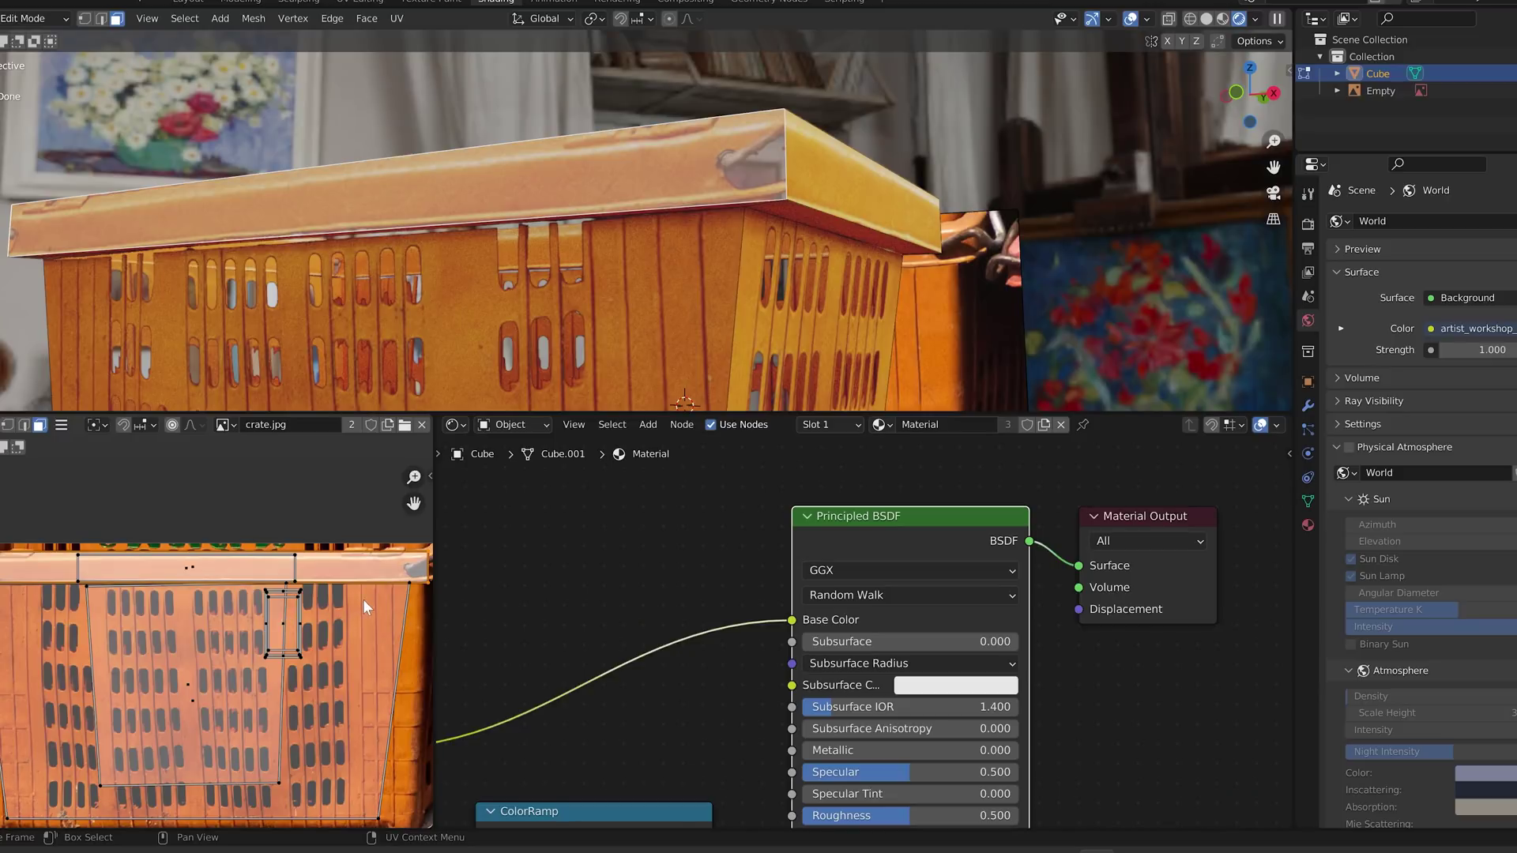
- Slide the selected UVs horizontally over the photo, and extrude the crate's upper rim edges, scaling them inward
{"action": "key", "text": "g"}
{"action": "key", "text": "x"}
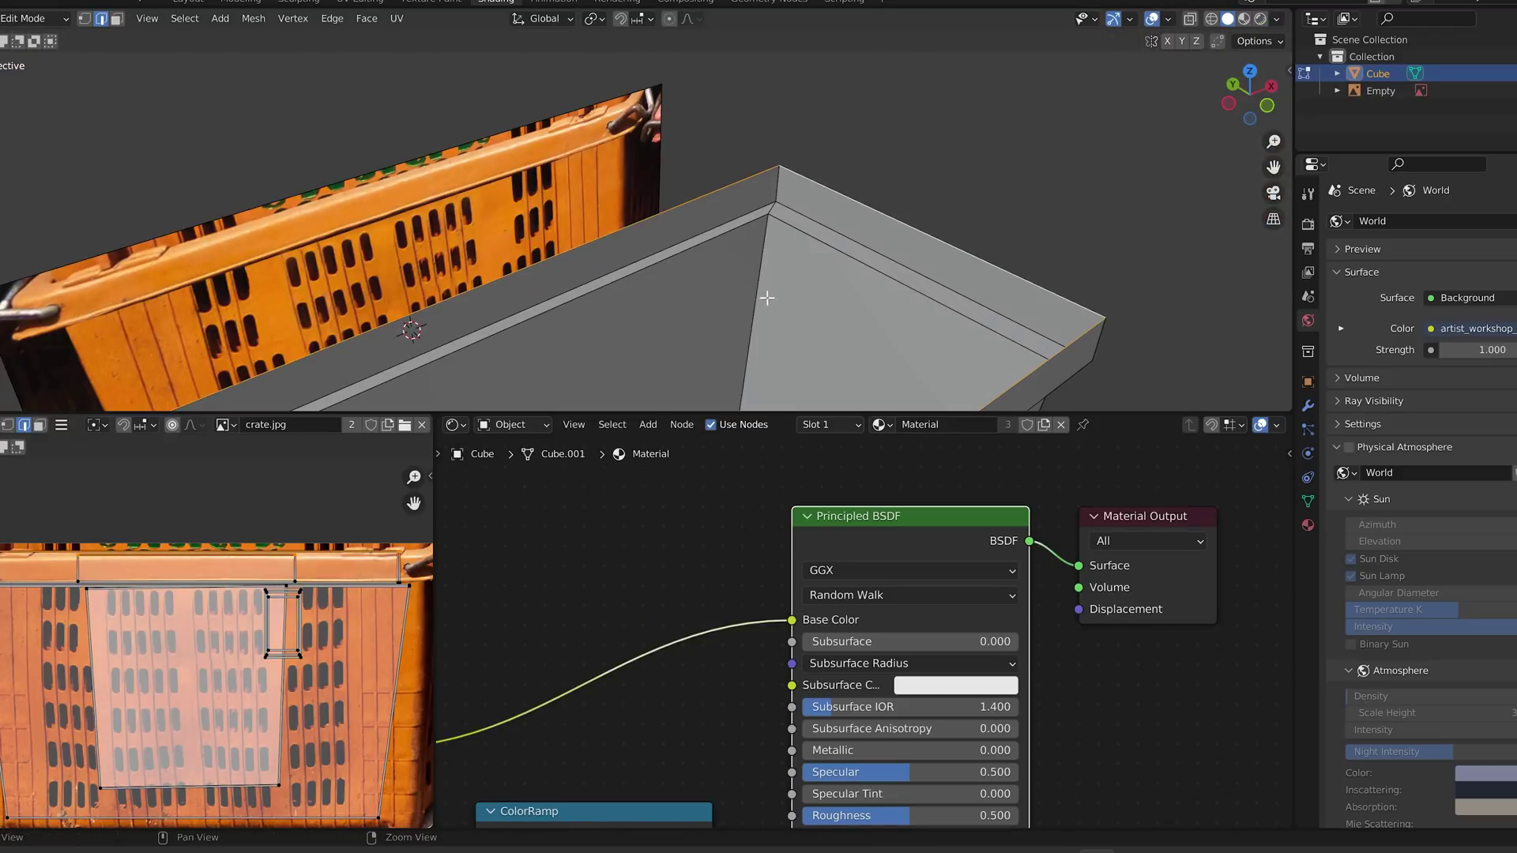
{"action": "middle_click_drag", "start_coordinate": [767, 298], "coordinate": [846, 216]}
{"action": "key", "text": "e"}
{"action": "key", "text": "s"}
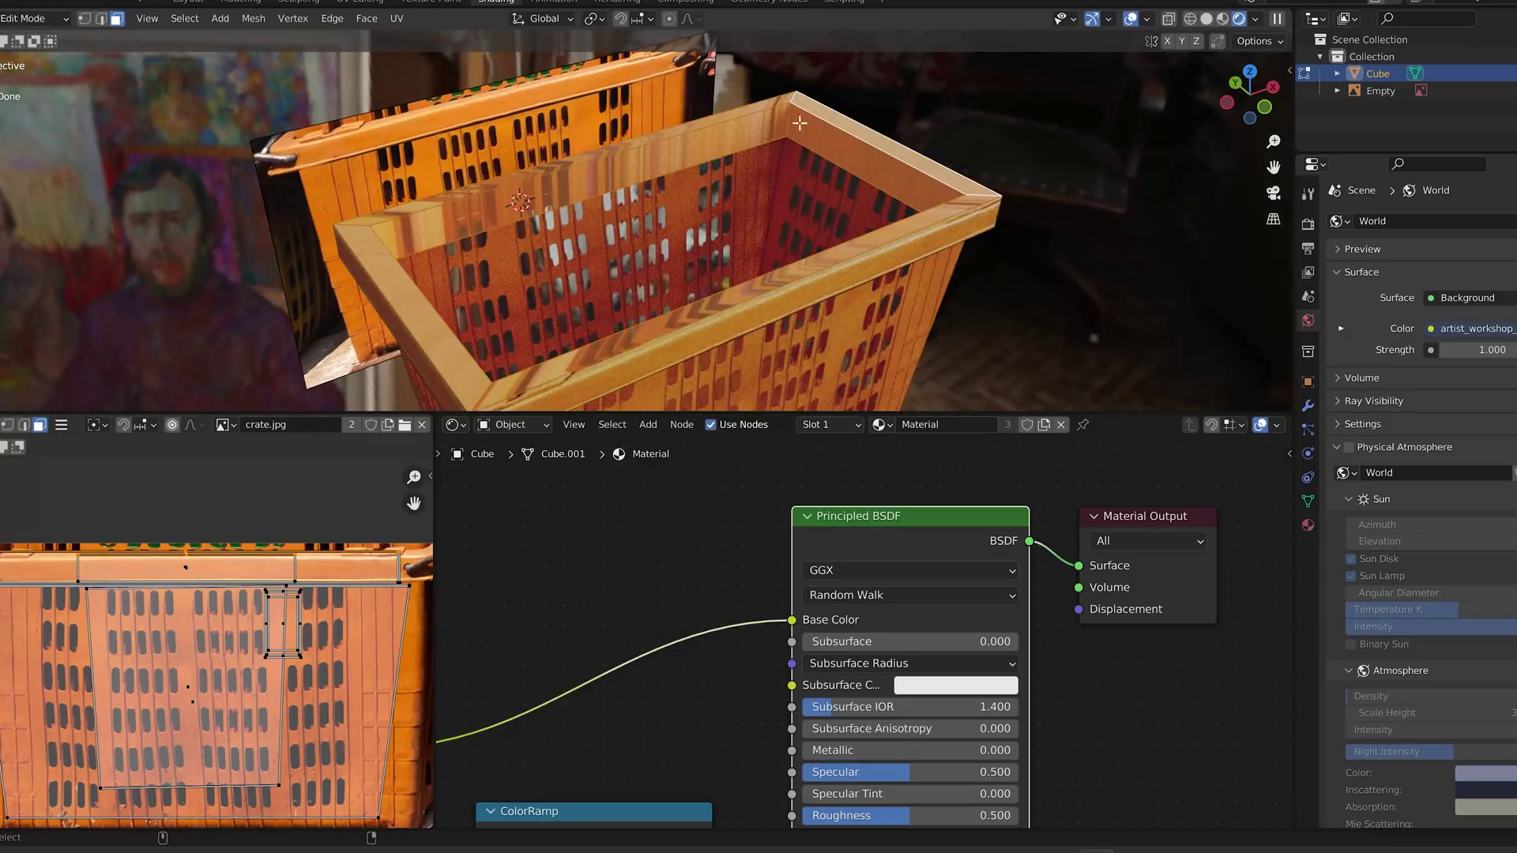
- Unwrap the new inner rim faces with Cube Projection and move their UVs onto the photo's plain orange surface
{"action": "key", "text": "u"}
{"action": "left_click", "coordinate": [803, 157]}
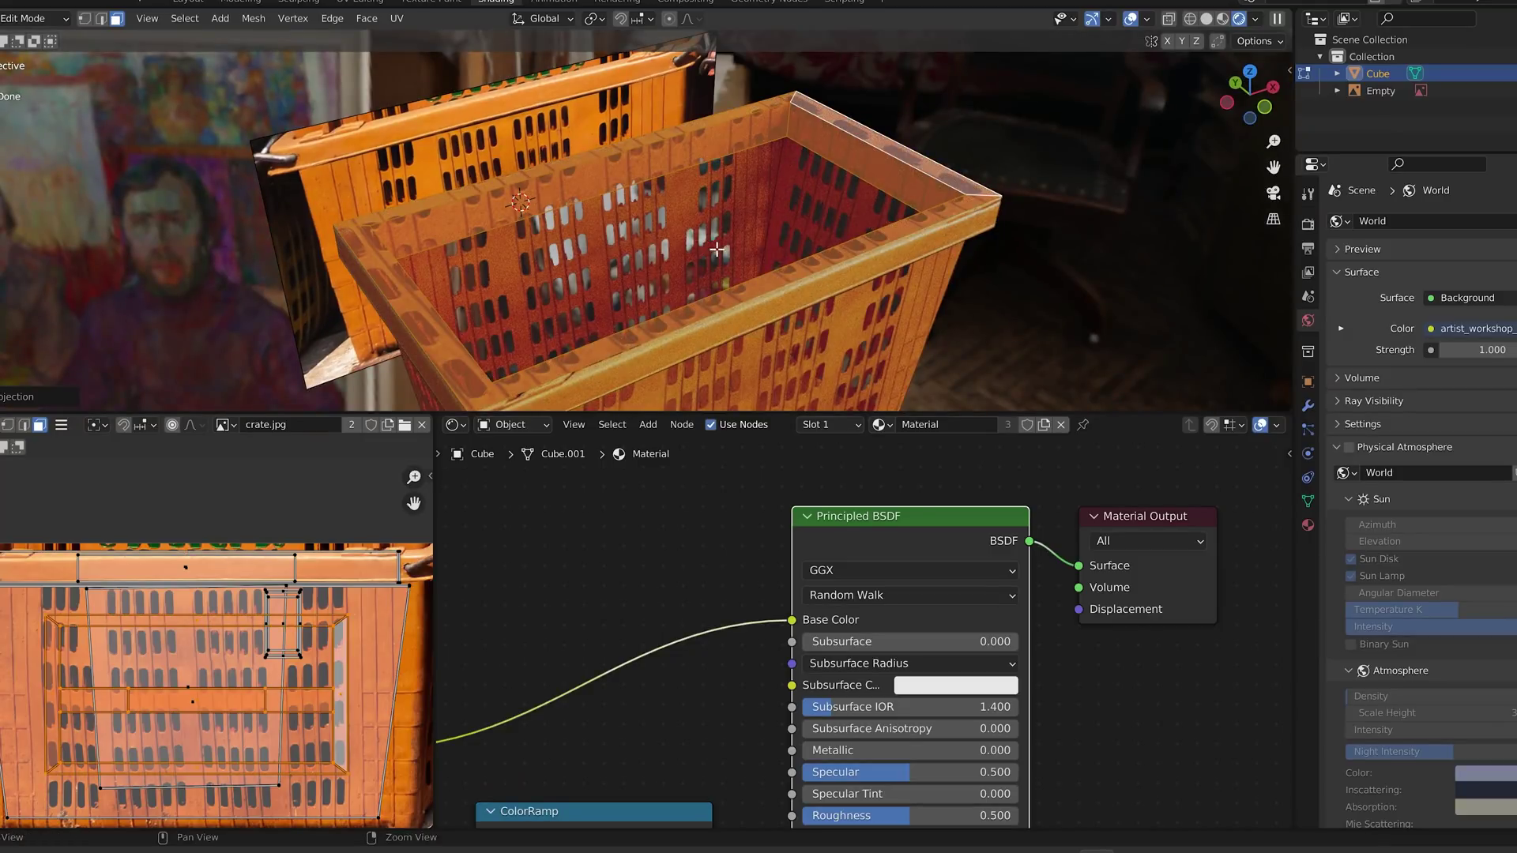
{"action": "middle_click_drag", "start_coordinate": [716, 250], "coordinate": [752, 218], "text": "shift"}
{"action": "key", "text": "g"}
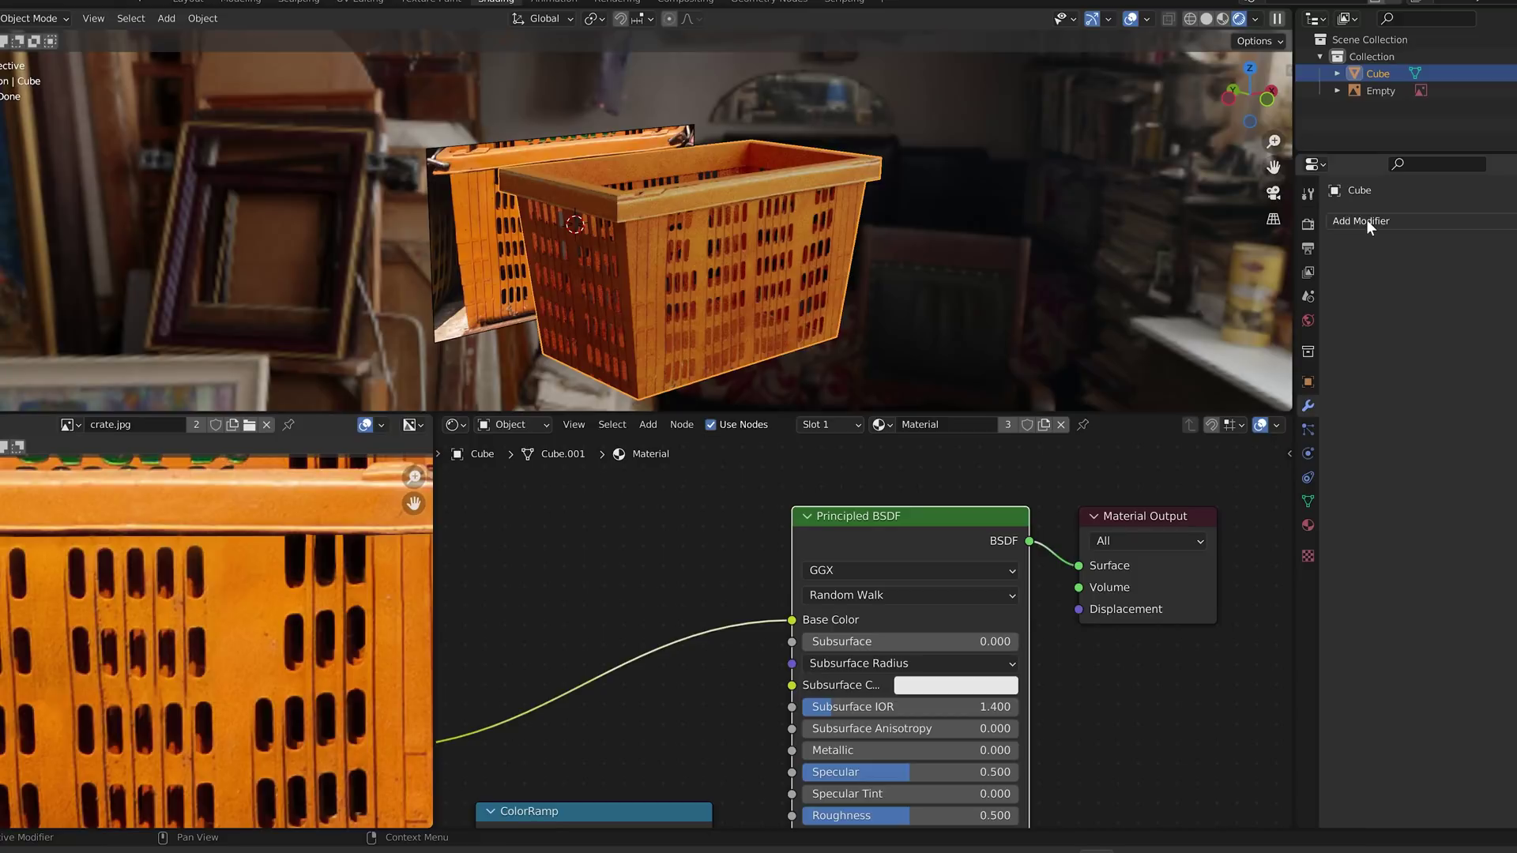
- Add a Bevel modifier with 4 segments and an Array modifier with 12 copies offset by 0.200 along Z
{"action": "left_click", "coordinate": [1366, 220]}
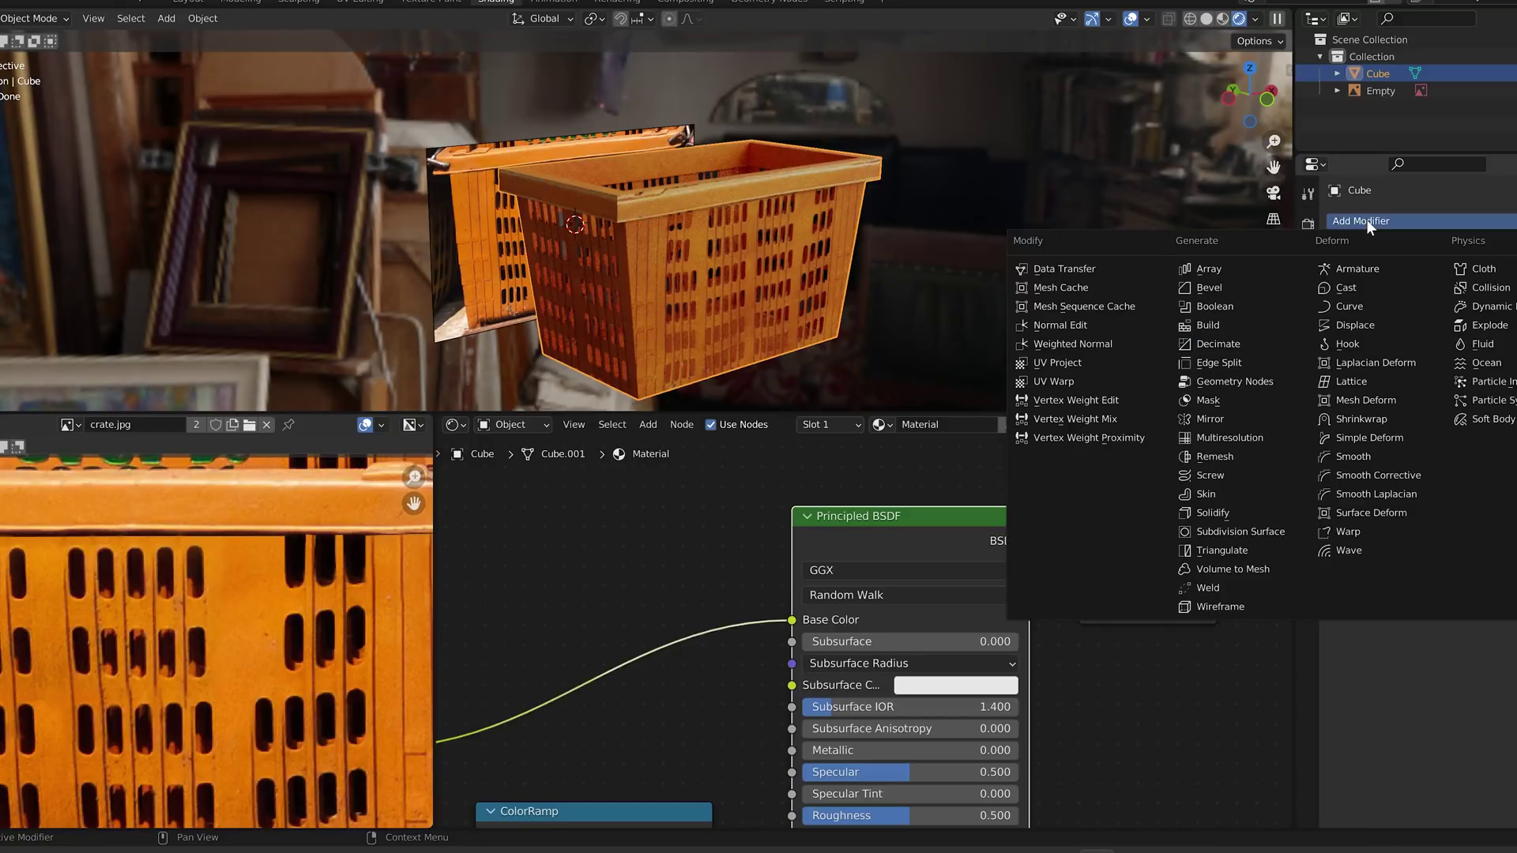
{"action": "left_click", "coordinate": [1239, 288]}
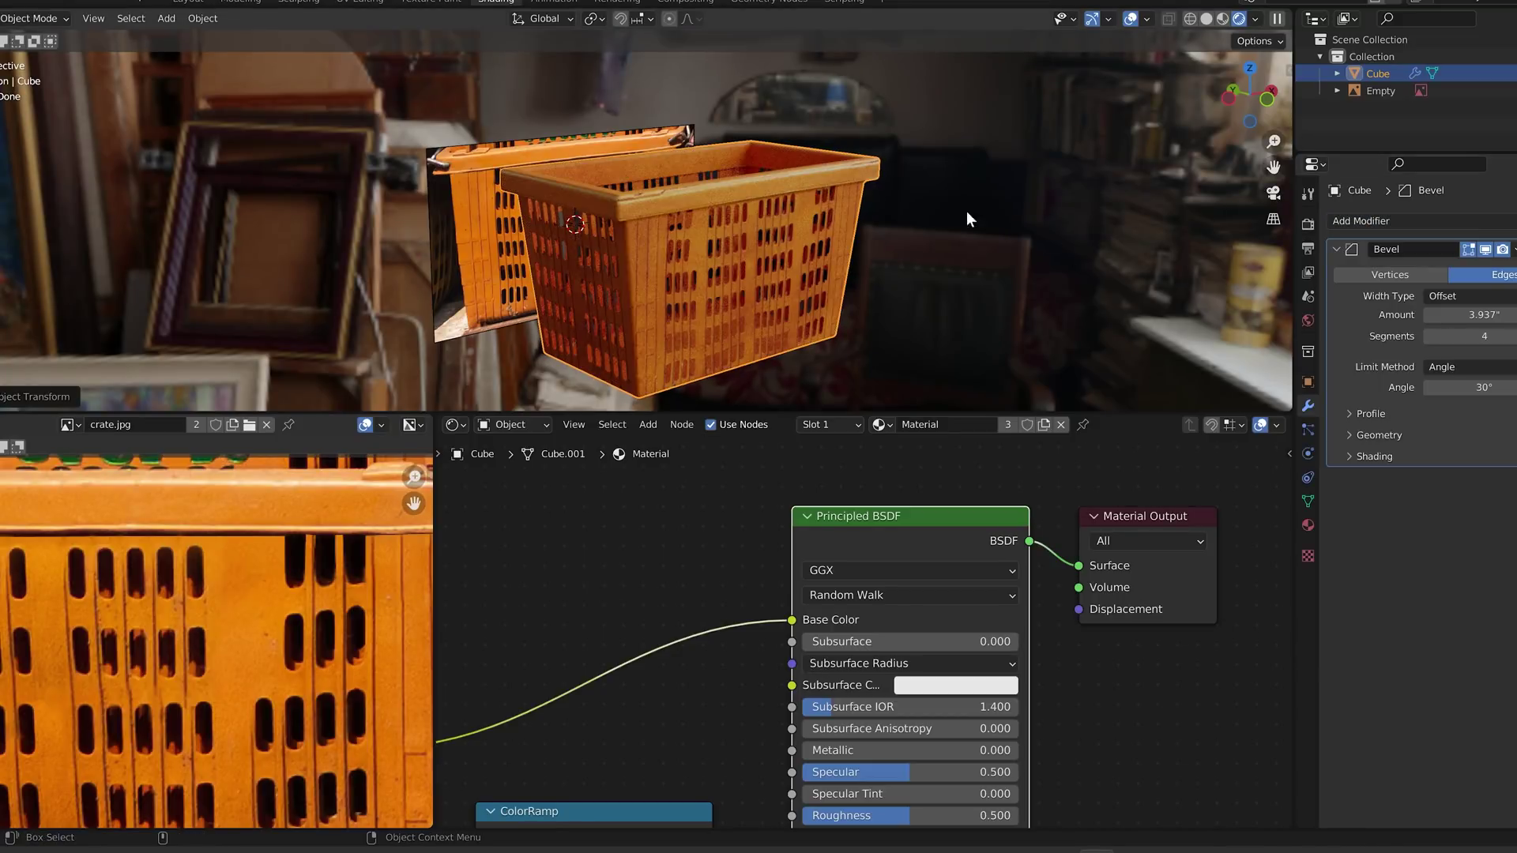
{"action": "left_click", "coordinate": [1360, 221]}
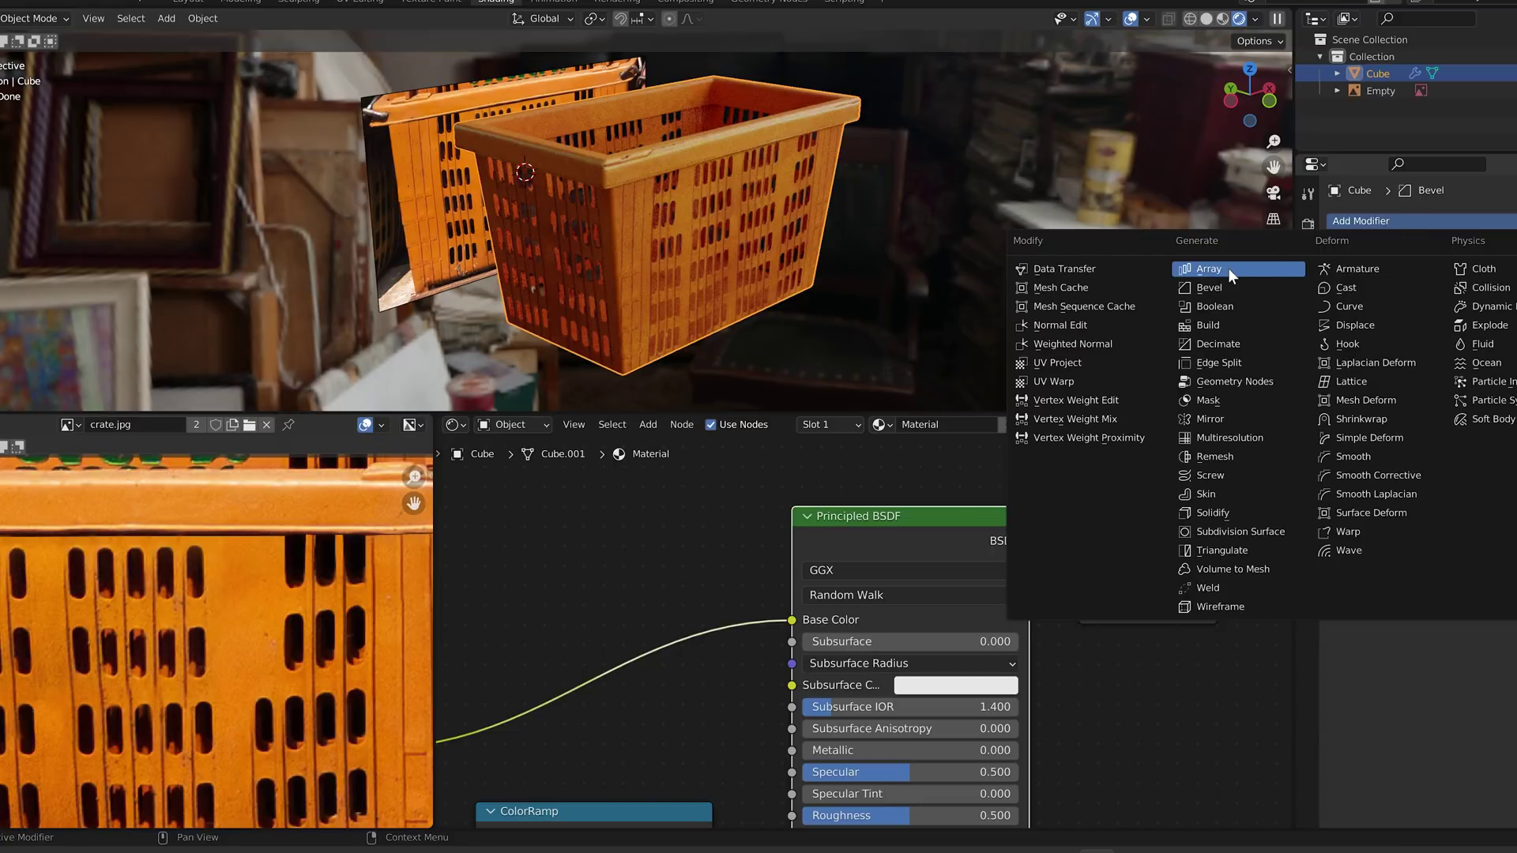
{"action": "left_click", "coordinate": [1228, 268]}
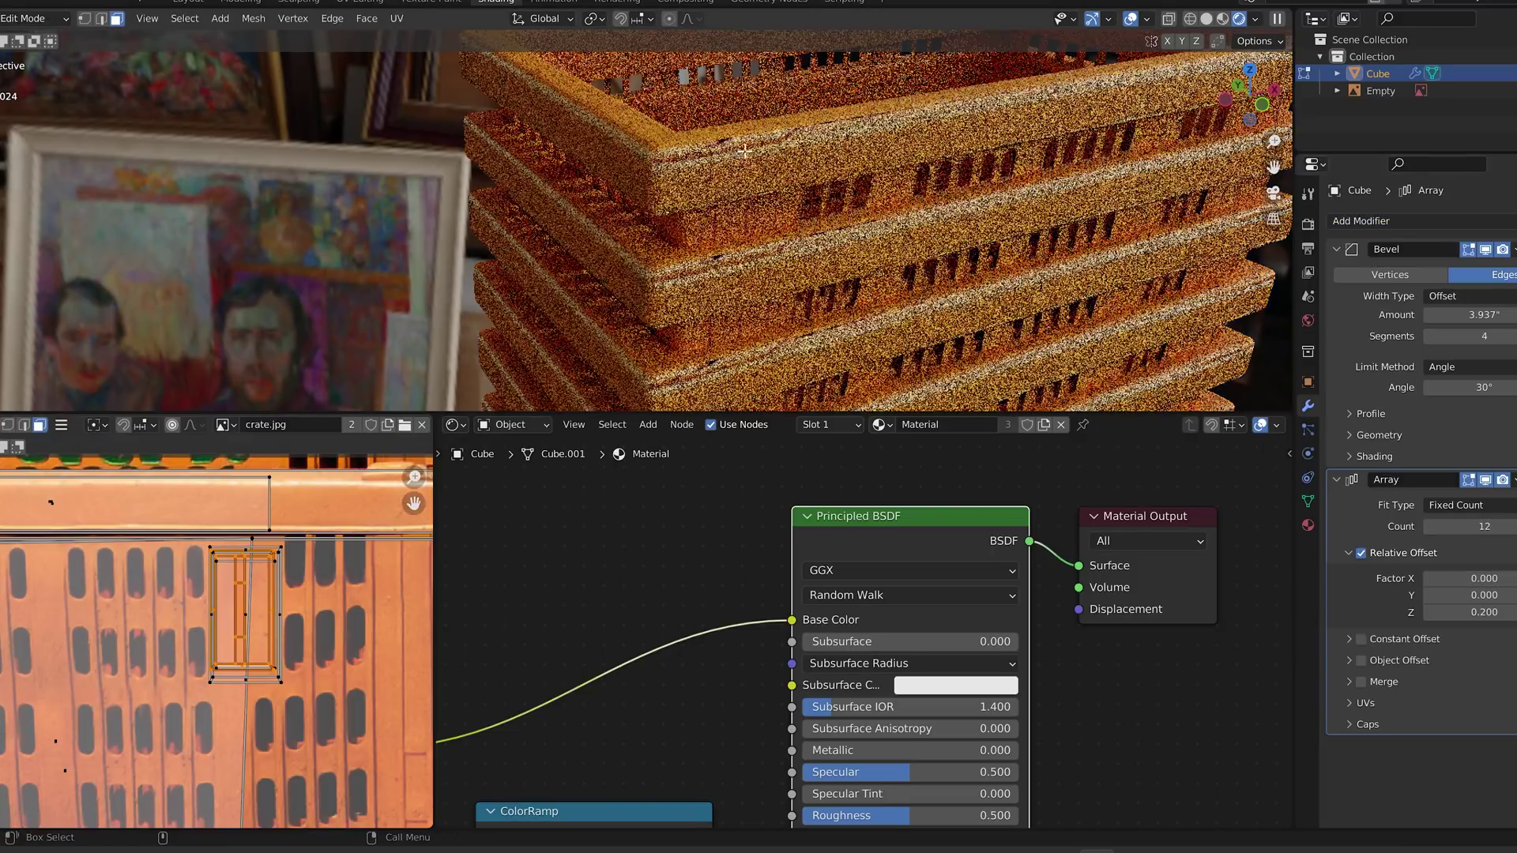
- Reposition the outer rim's UV islands inside the crate's plain rim band in the photo
{"action": "scroll", "coordinate": [744, 150], "scroll_direction": "down", "scroll_amount": 3}
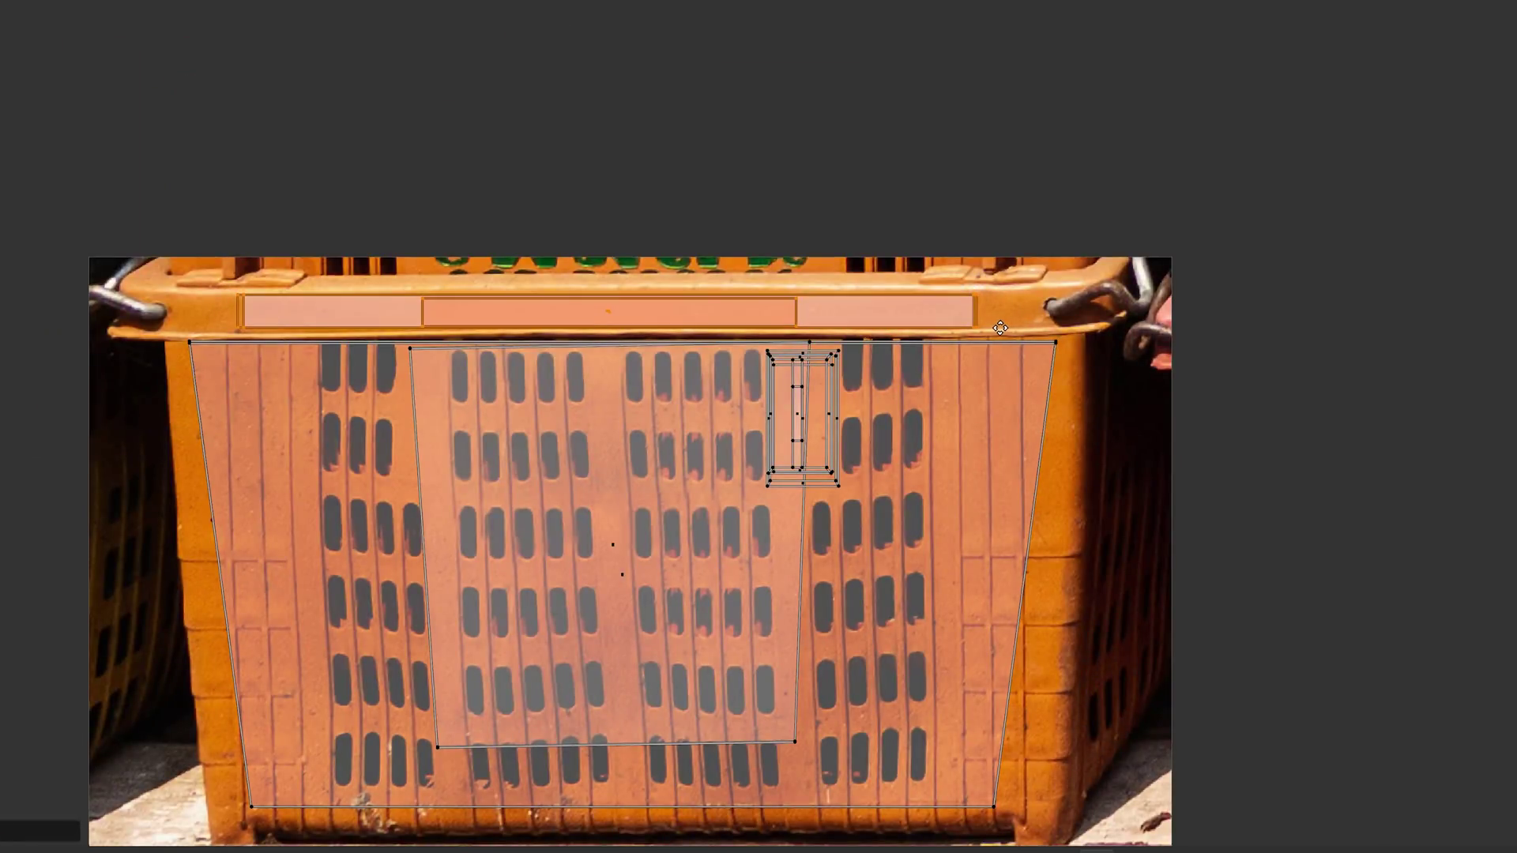
{"action": "left_click_drag", "start_coordinate": [1038, 319], "coordinate": [1039, 320]}
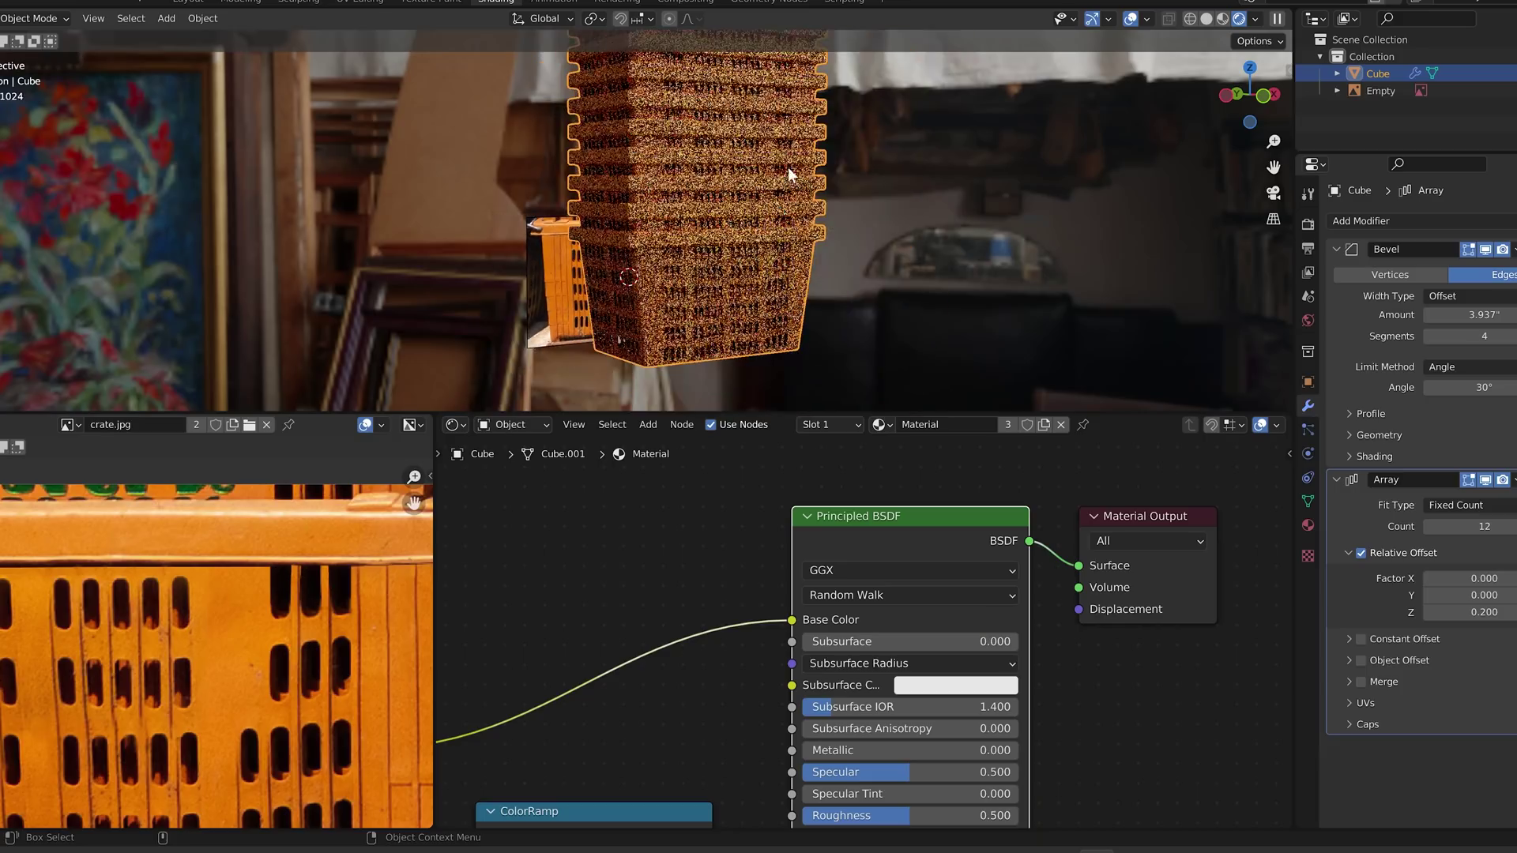
{"action": "key", "text": "alt+a"}
- Enlarge the 3D viewport and apply the crate stack's Array modifier
{"action": "middle_click_drag", "start_coordinate": [733, 229], "coordinate": [633, 390]}
{"action": "left_click_drag", "start_coordinate": [645, 411], "coordinate": [646, 437]}
{"action": "middle_click_drag", "start_coordinate": [684, 231], "coordinate": [706, 227]}
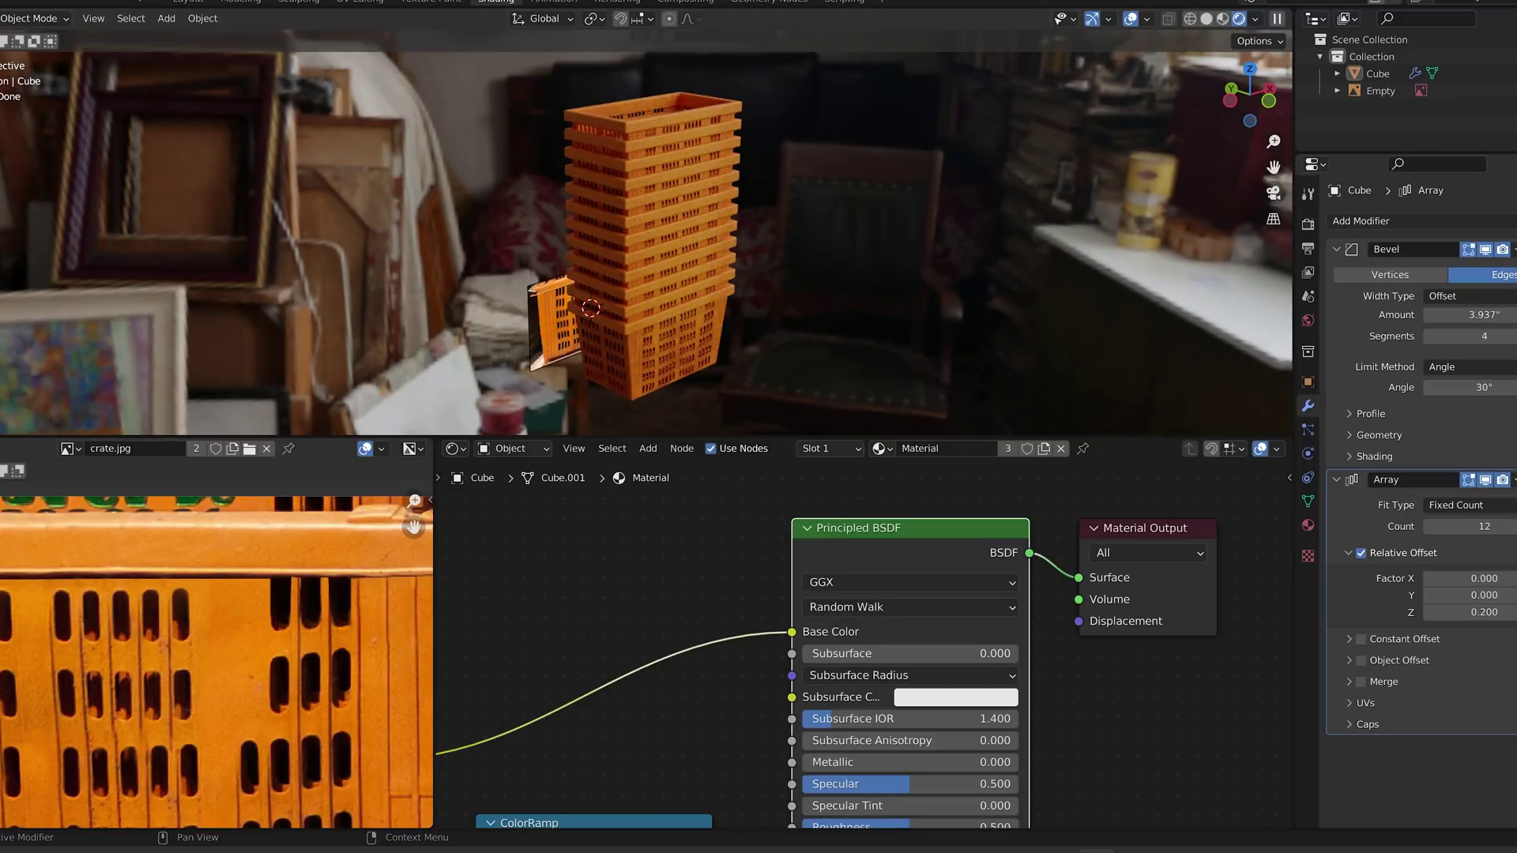
{"action": "scroll", "coordinate": [861, 659], "scroll_direction": "down", "scroll_amount": 3}
{"action": "left_click", "coordinate": [1513, 479]}
{"action": "left_click", "coordinate": [1445, 496]}
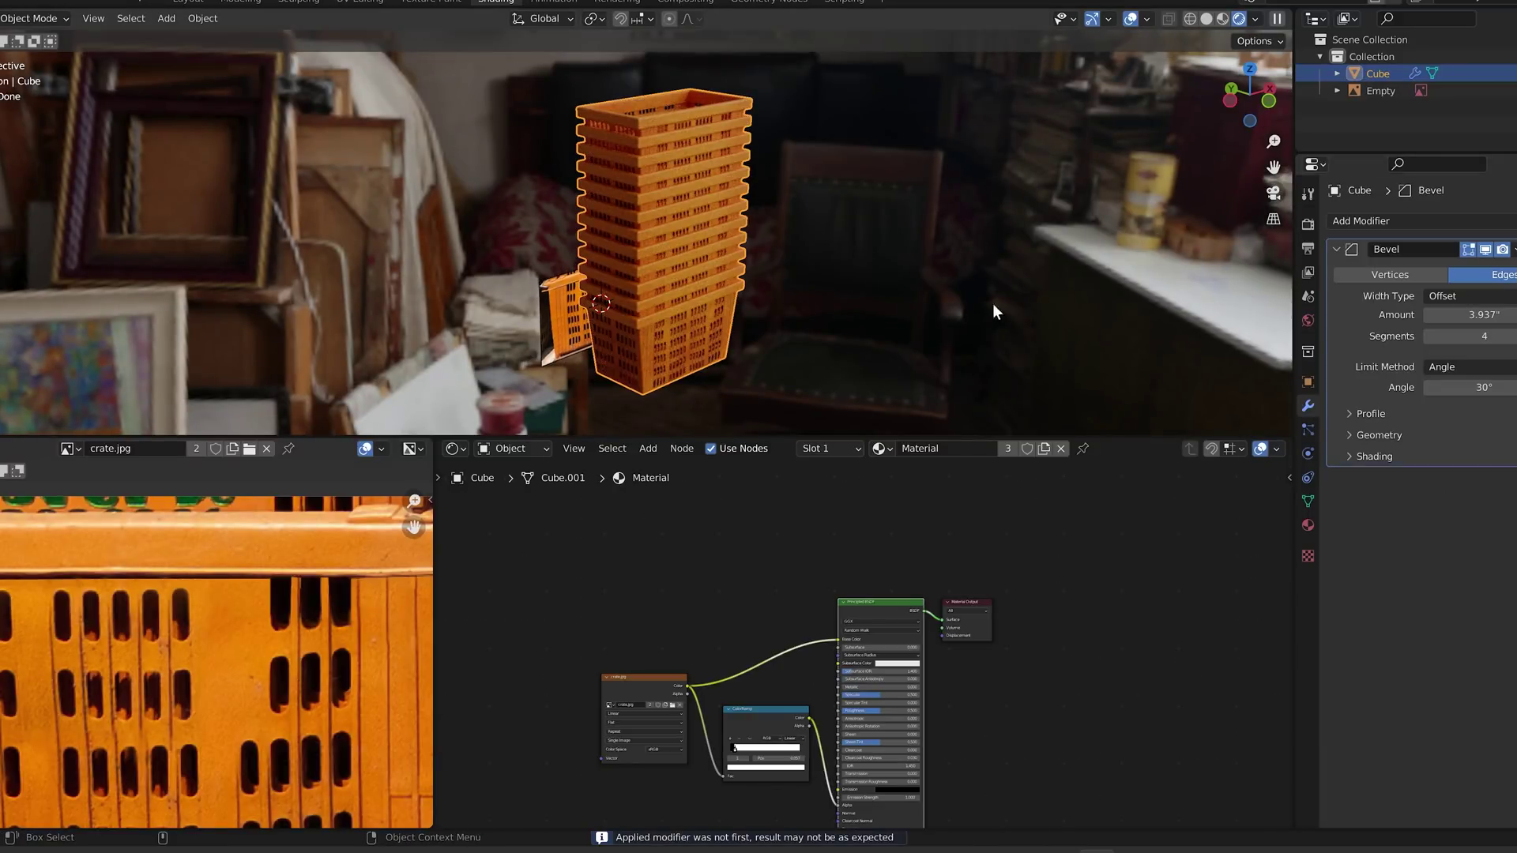
- Separate the stacked mesh by loose parts into individual crate objects
{"action": "key", "text": "Tab"}
{"action": "key", "text": "p"}
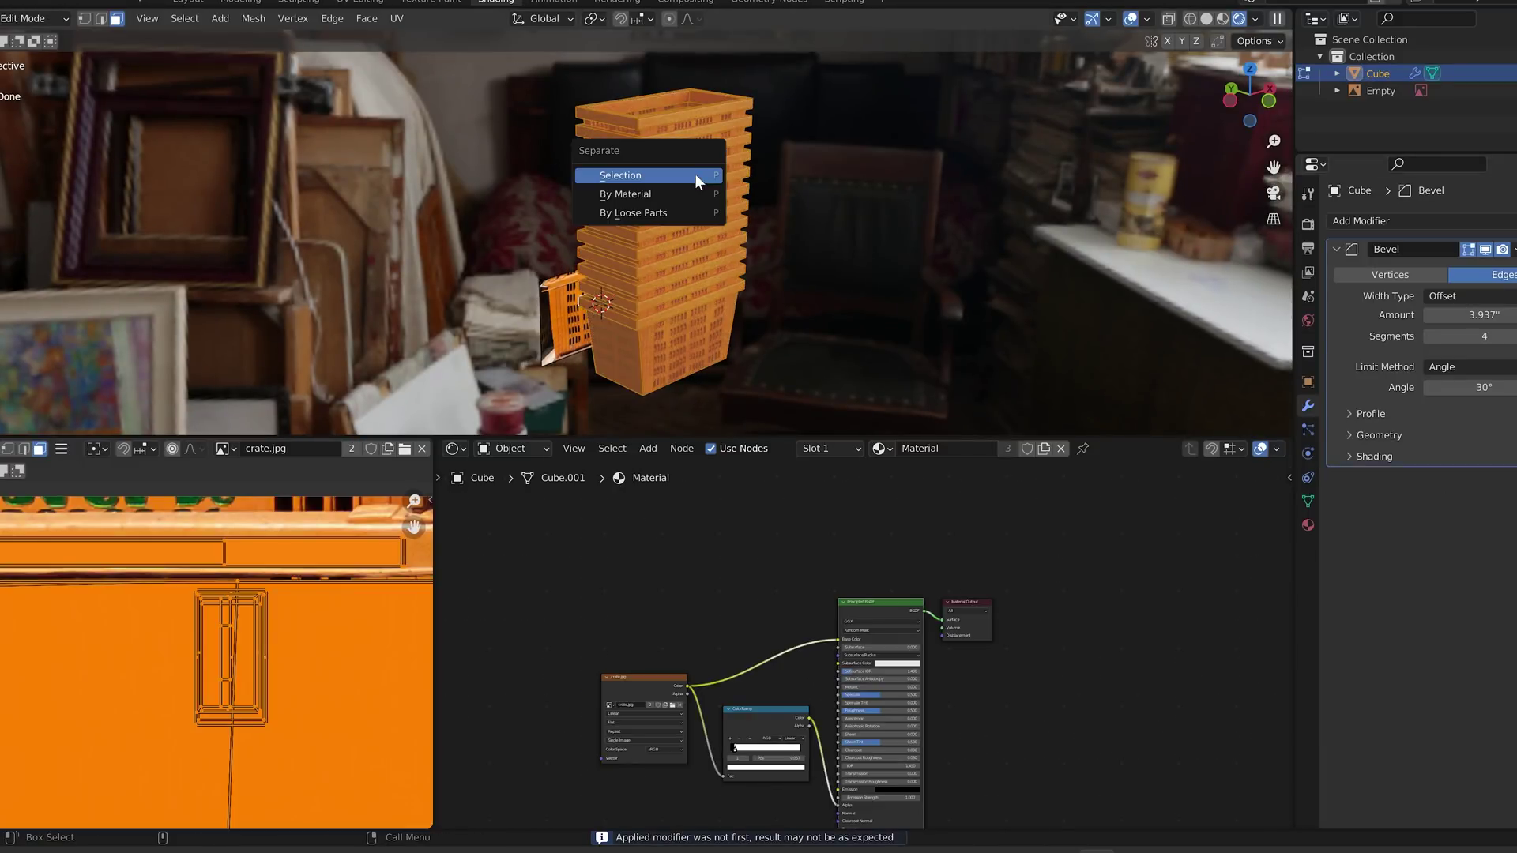
{"action": "left_click", "coordinate": [667, 219]}
{"action": "key", "text": "Tab"}
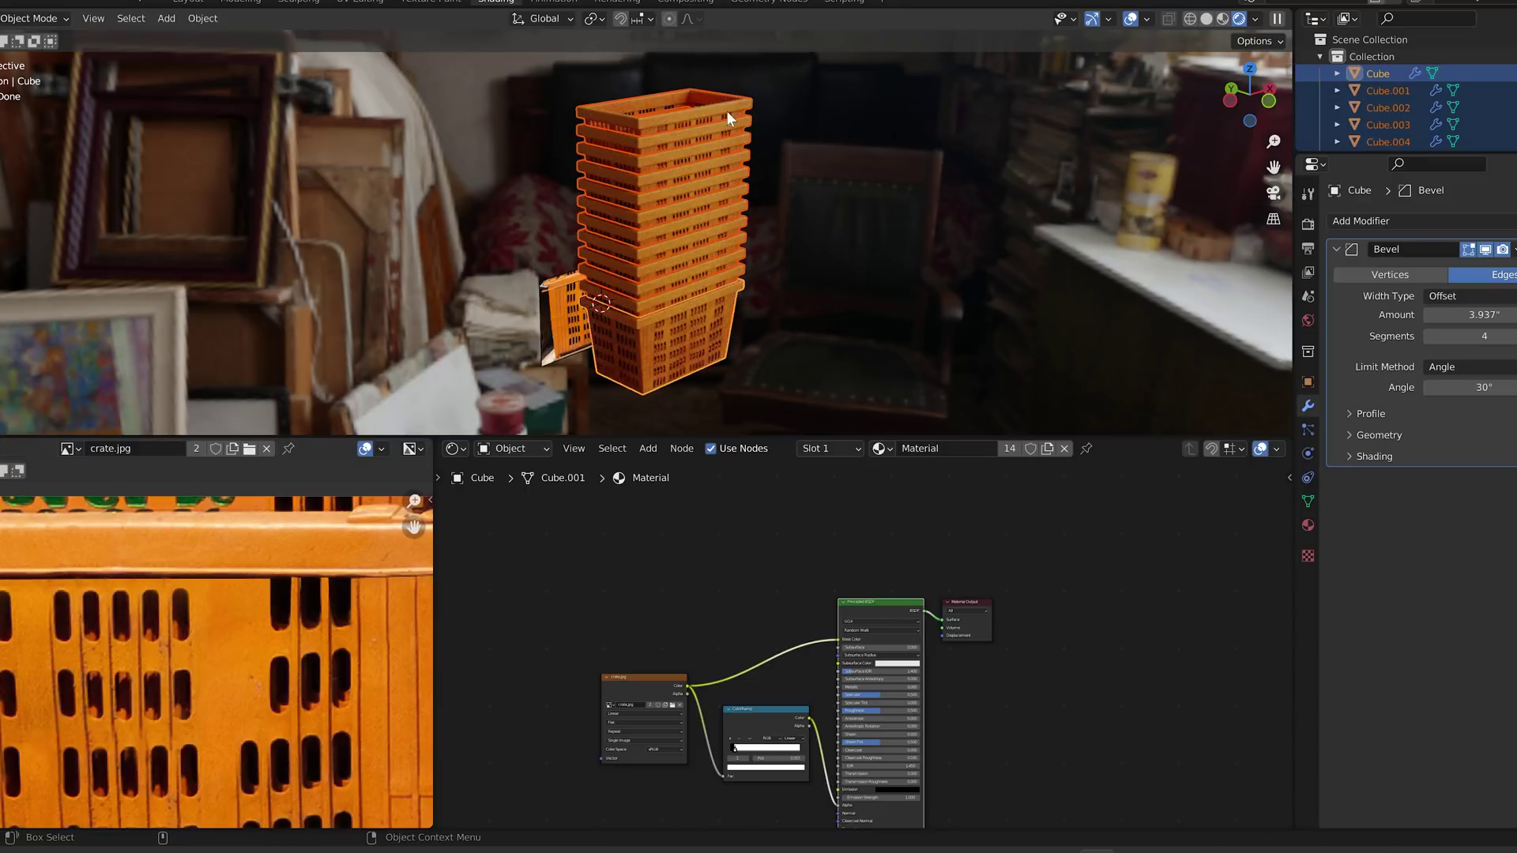
- Select one crate and add an Object Info node and a MixRGB node with Color blending to its material
{"action": "left_click", "coordinate": [743, 114]}
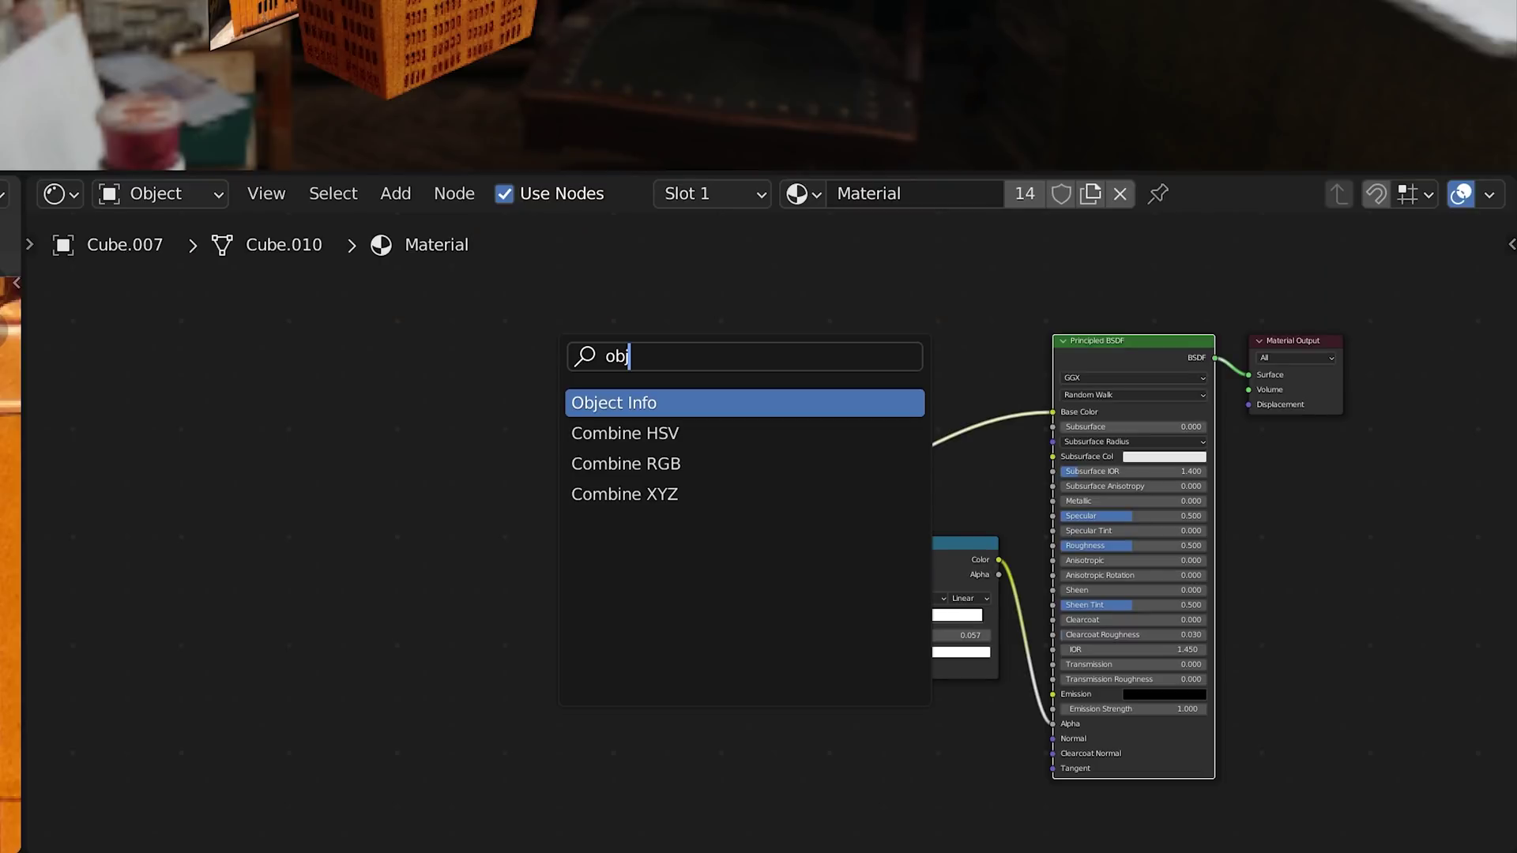
{"action": "key", "text": "Return"}
{"action": "left_click", "coordinate": [237, 380]}
{"action": "key", "text": "shift+a"}
{"action": "left_click", "coordinate": [559, 348]}
{"action": "type", "text": "mi"}
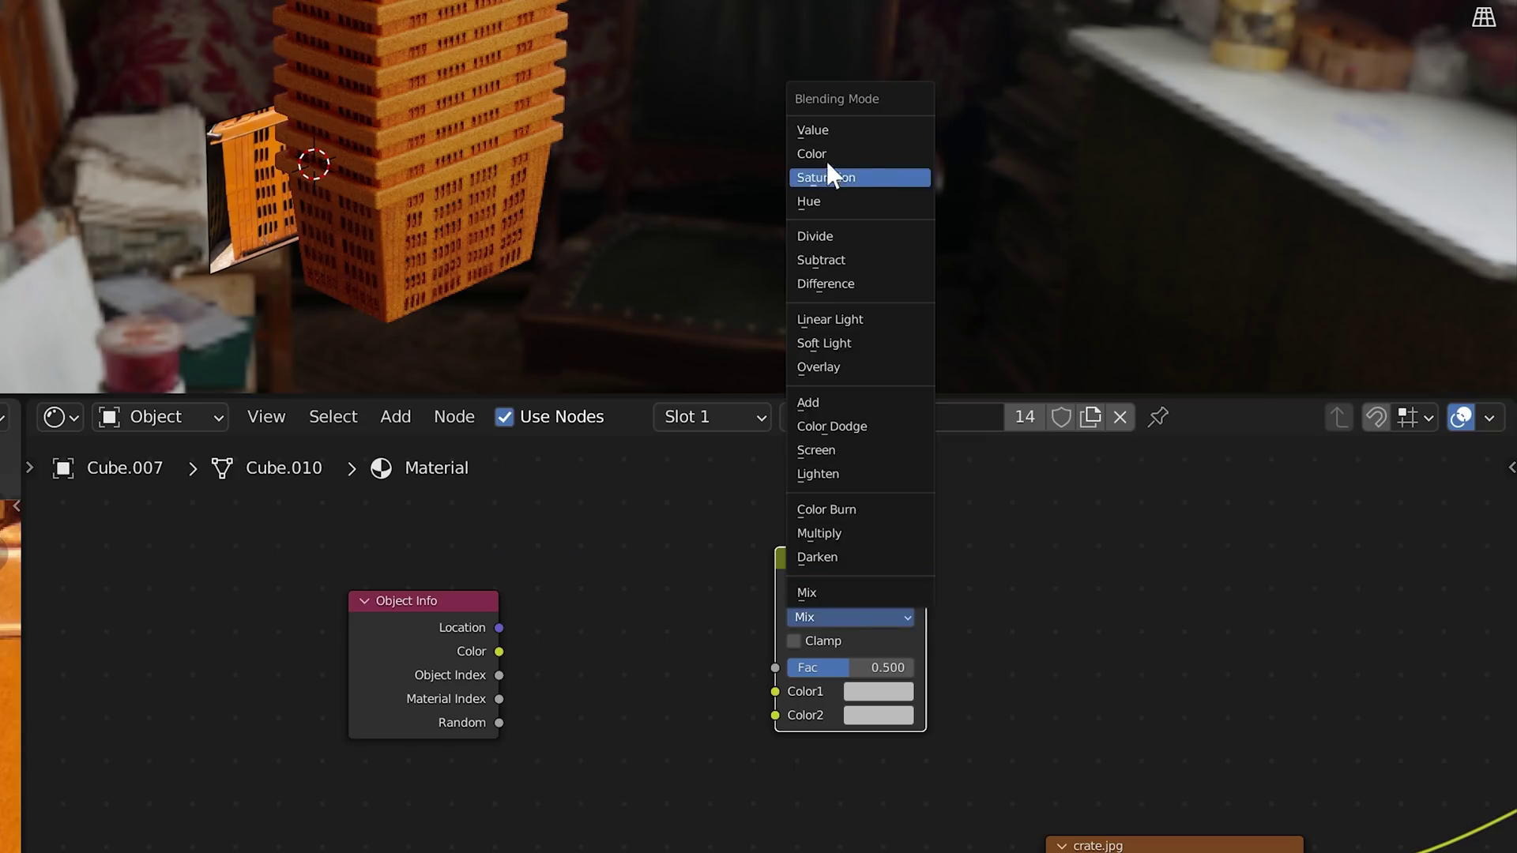
{"action": "left_click", "coordinate": [842, 153]}
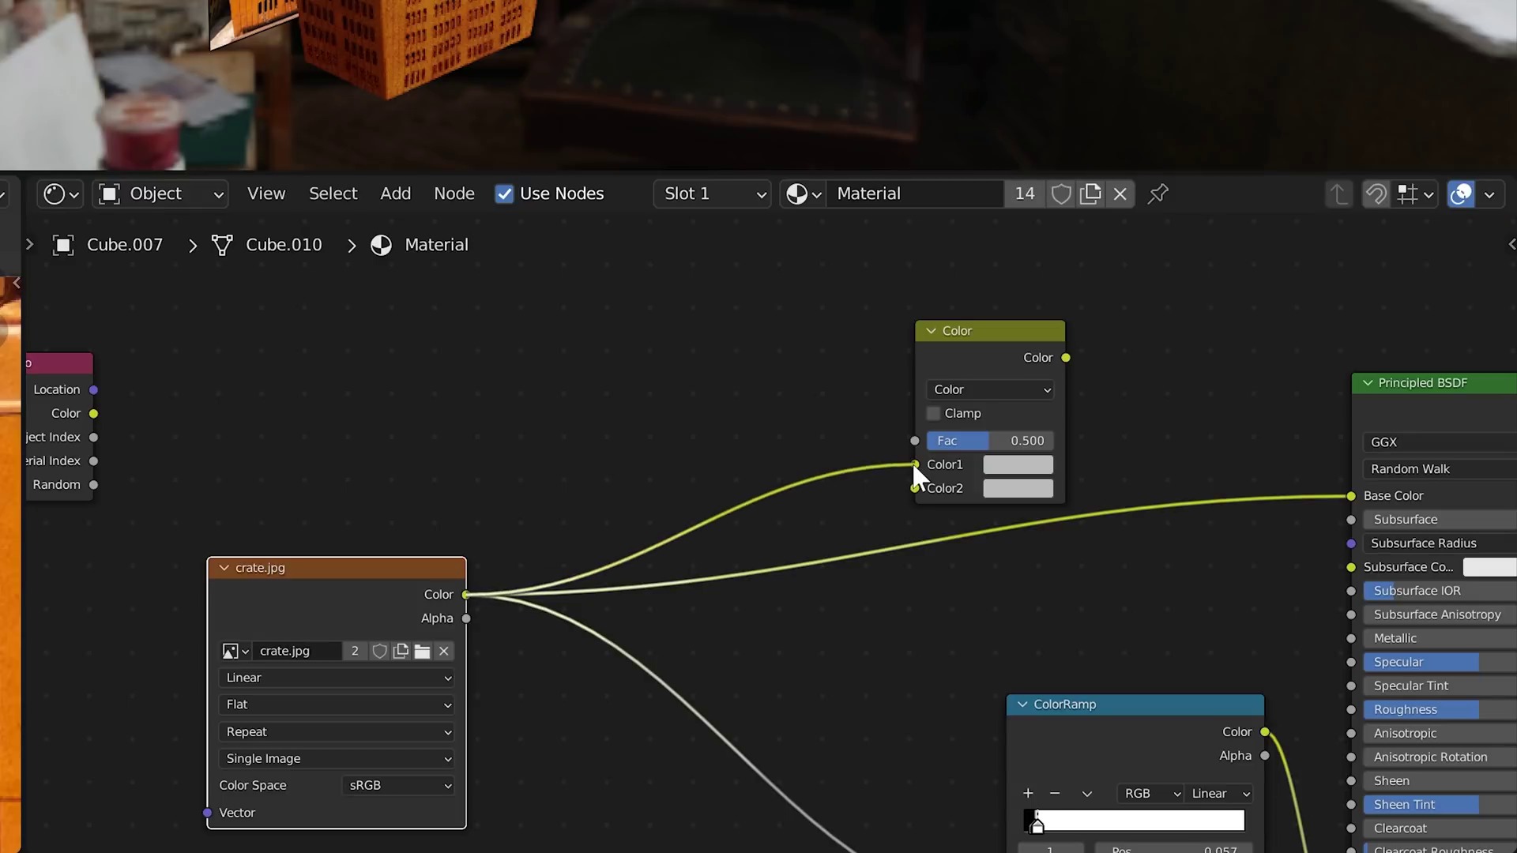
- Connect the photo's color to Color1, Object Info's Random to Color2, and the mix node's output to Base Color
{"action": "left_click_drag", "start_coordinate": [911, 461], "coordinate": [913, 463]}
{"action": "left_click_drag", "start_coordinate": [626, 432], "coordinate": [741, 447]}
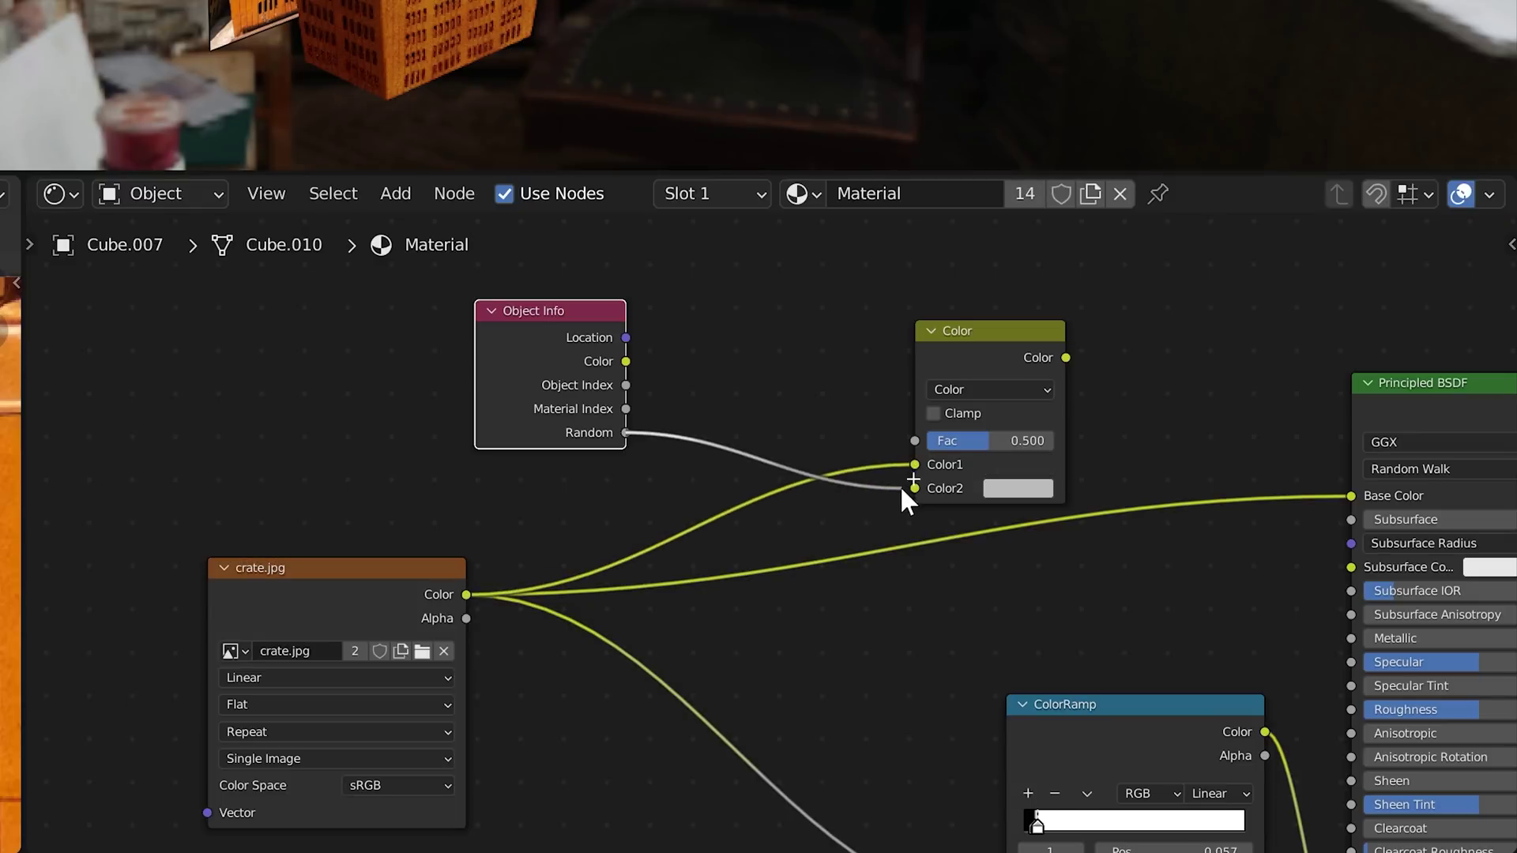
{"action": "left_click_drag", "start_coordinate": [901, 487], "coordinate": [908, 487]}
{"action": "middle_click_drag", "start_coordinate": [792, 388], "coordinate": [548, 385]}
{"action": "left_click_drag", "start_coordinate": [821, 355], "coordinate": [1112, 492]}
{"action": "scroll", "coordinate": [882, 492], "scroll_direction": "down", "scroll_amount": 2}
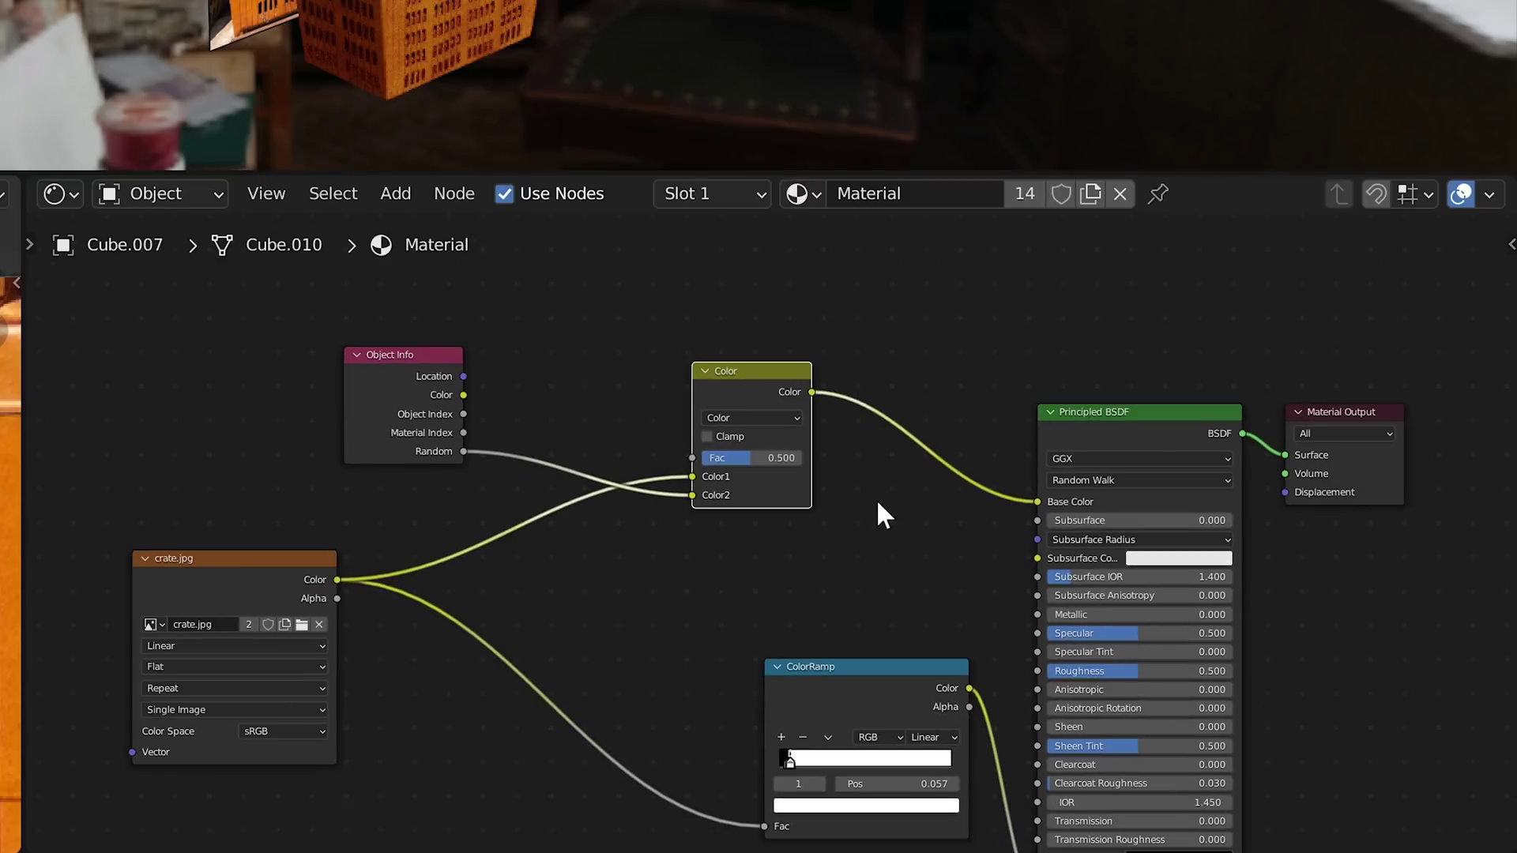
- Add a second ColorRamp and insert it between Object Info's Random output and the mix node's Color2
{"action": "key", "text": "shift+a"}
{"action": "left_click", "coordinate": [591, 306]}
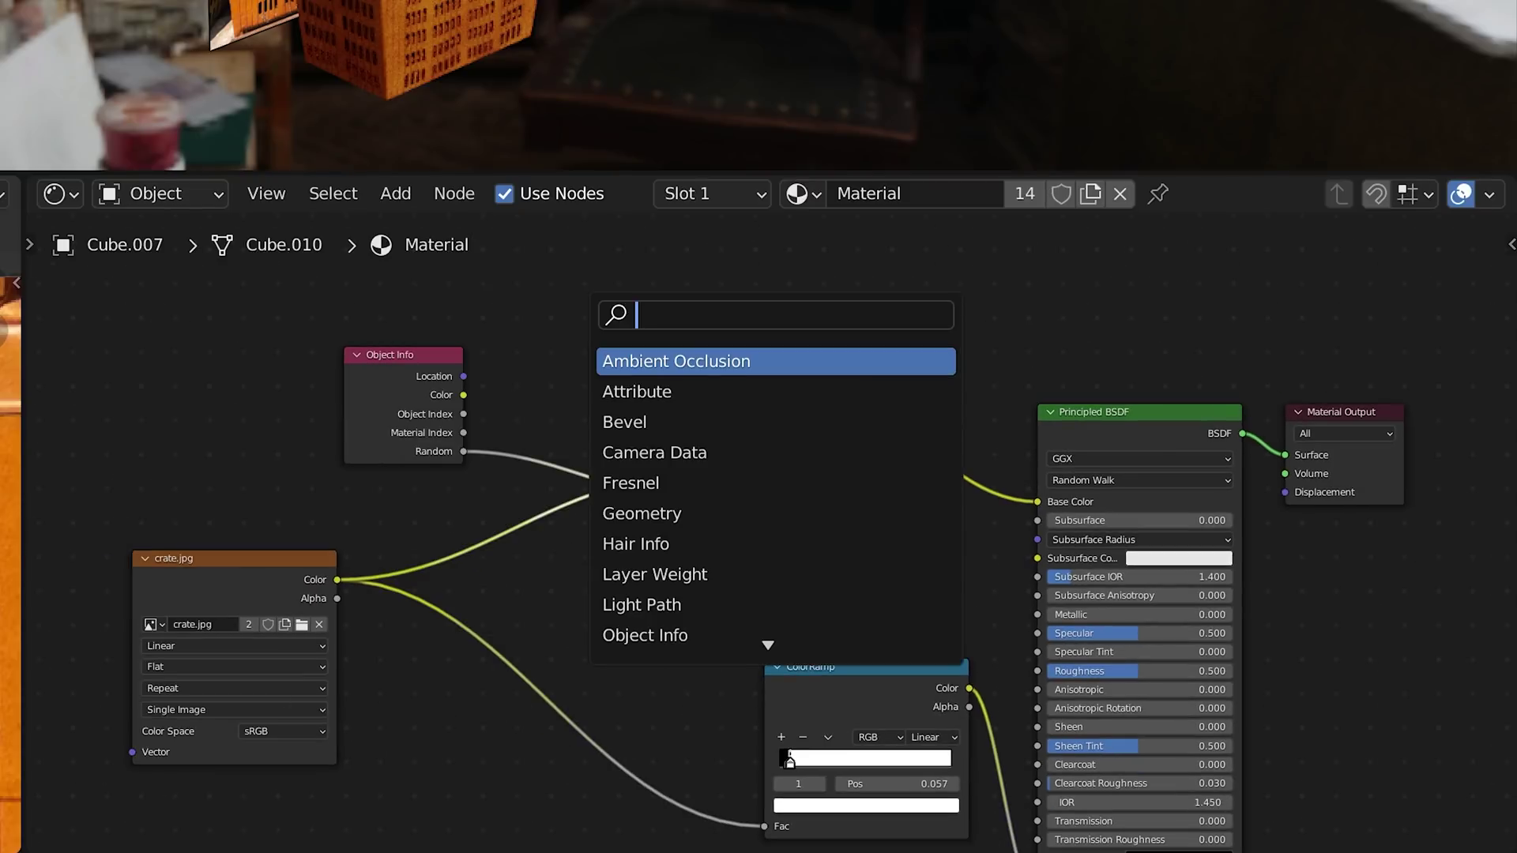
{"action": "type", "text": "ramp"}
{"action": "key", "text": "Return"}
{"action": "left_click", "coordinate": [551, 348]}
- Add stops to the new ColorRamp until it has eight, and distribute them evenly at 0.125 intervals
{"action": "scroll", "coordinate": [320, 422], "scroll_direction": "up", "scroll_amount": 3}
{"action": "left_click", "coordinate": [319, 434]}
{"action": "left_click", "coordinate": [318, 433]}
{"action": "left_click", "coordinate": [318, 434]}
{"action": "left_click", "coordinate": [318, 433]}
{"action": "left_click", "coordinate": [318, 433]}
{"action": "left_click", "coordinate": [406, 434]}
{"action": "left_click", "coordinate": [523, 499]}
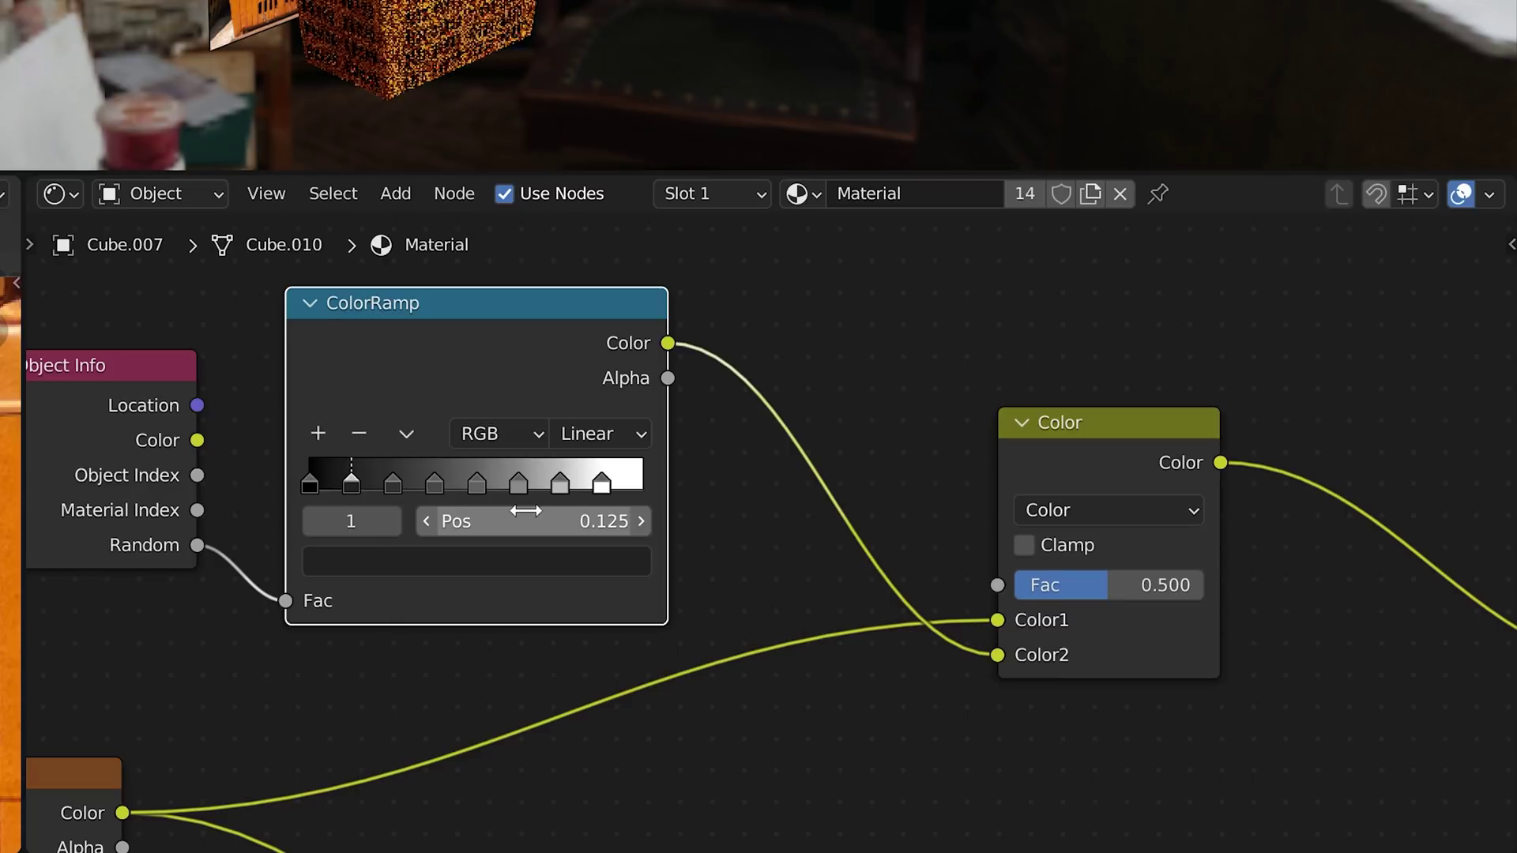
- Color the eight ramp stops blue, turquoise, dark green, light green, orange, salmon, dark red and pink, and set the mix factor to 1.000
{"action": "left_click", "coordinate": [372, 562]}
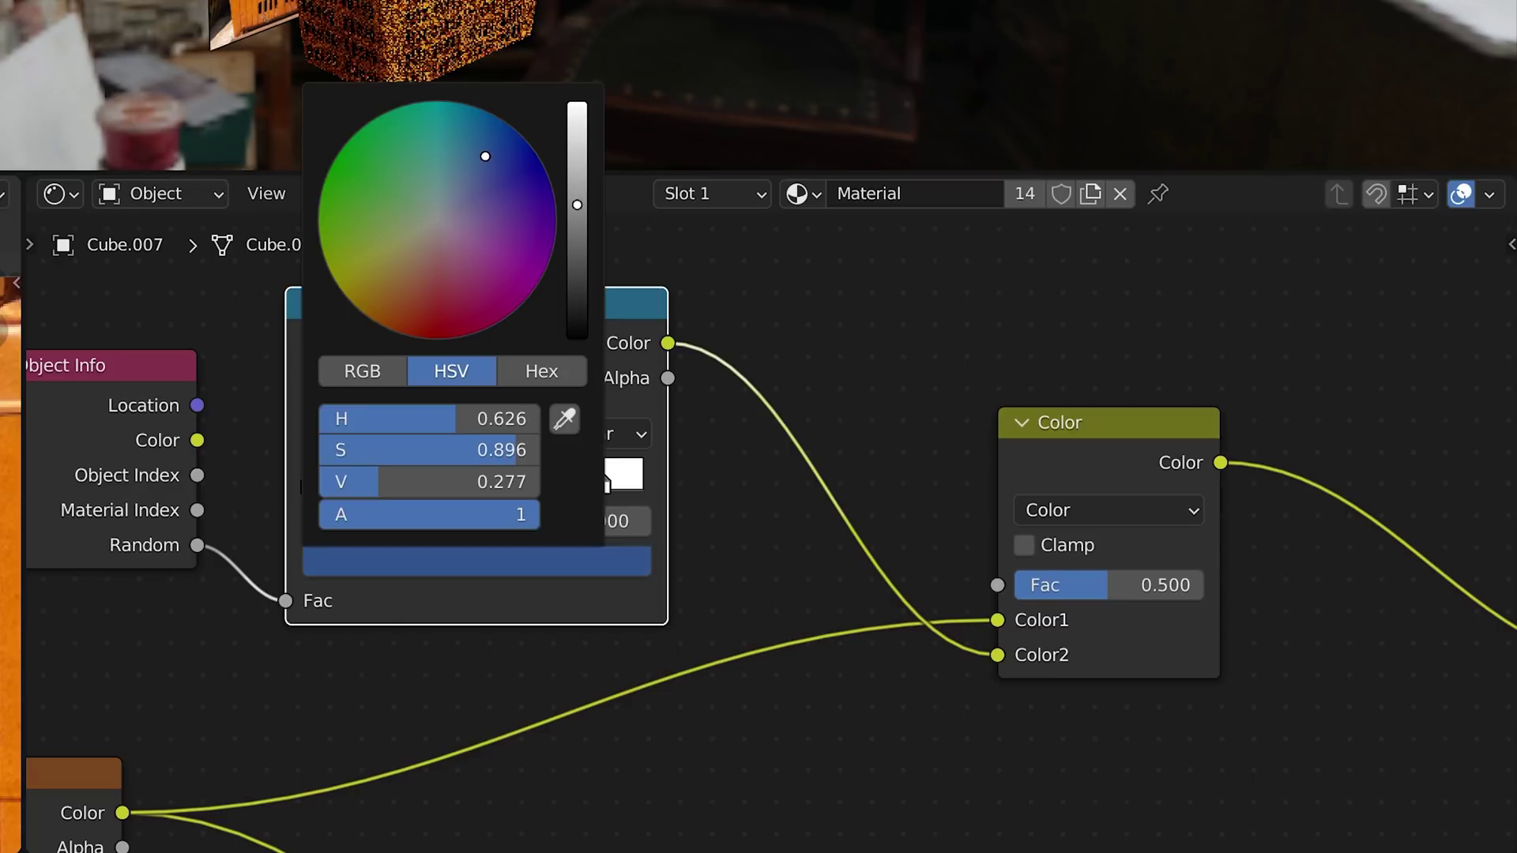
{"action": "left_click_drag", "start_coordinate": [1106, 585], "coordinate": [1187, 583]}
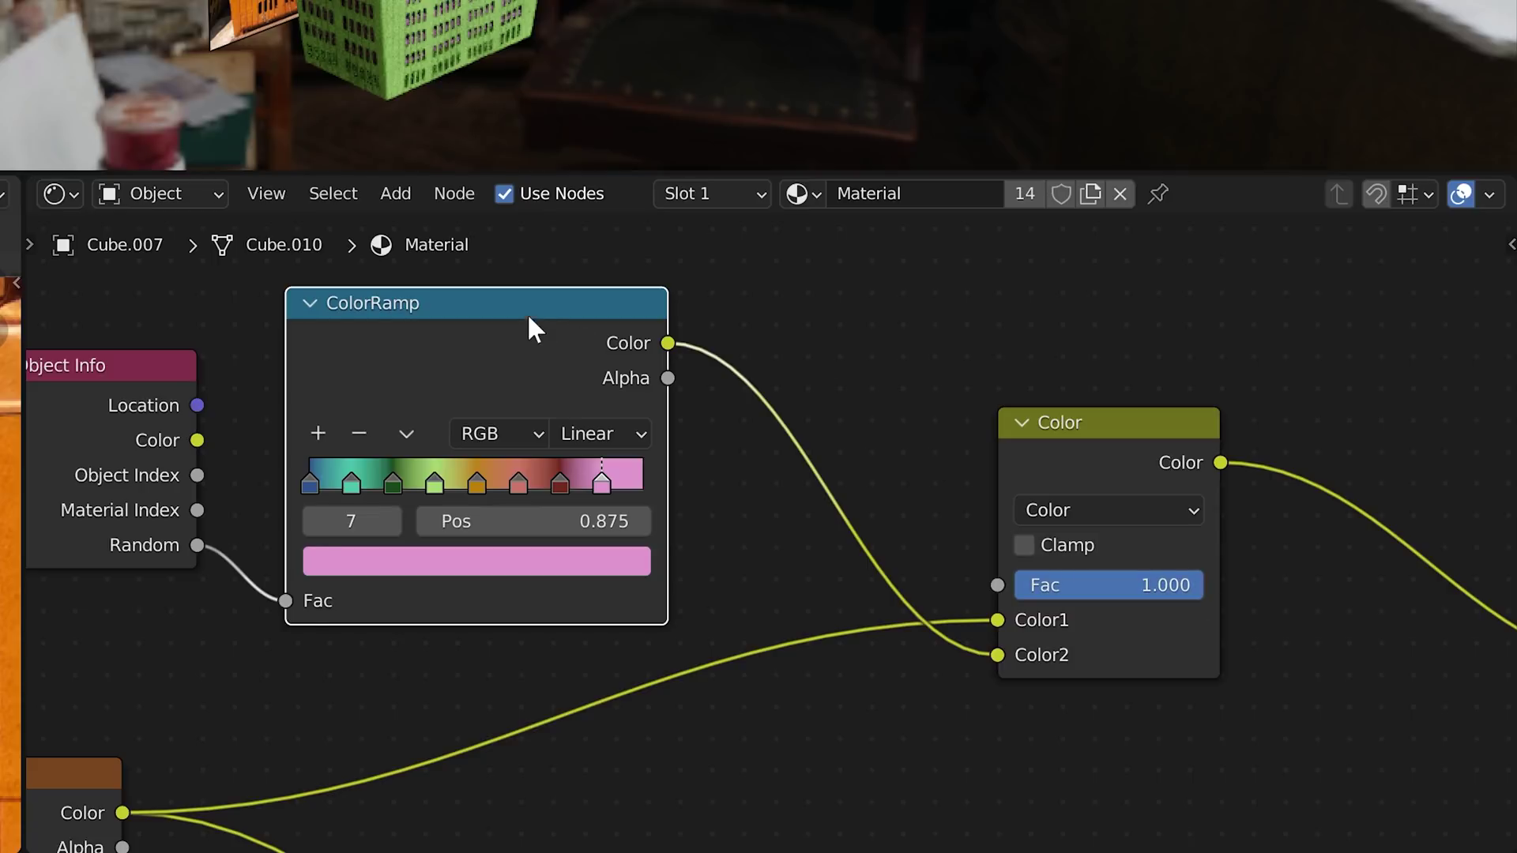
- Move the new ColorRamp closer to the mix node and set its interpolation to Constant
{"action": "left_click_drag", "start_coordinate": [528, 313], "coordinate": [606, 320]}
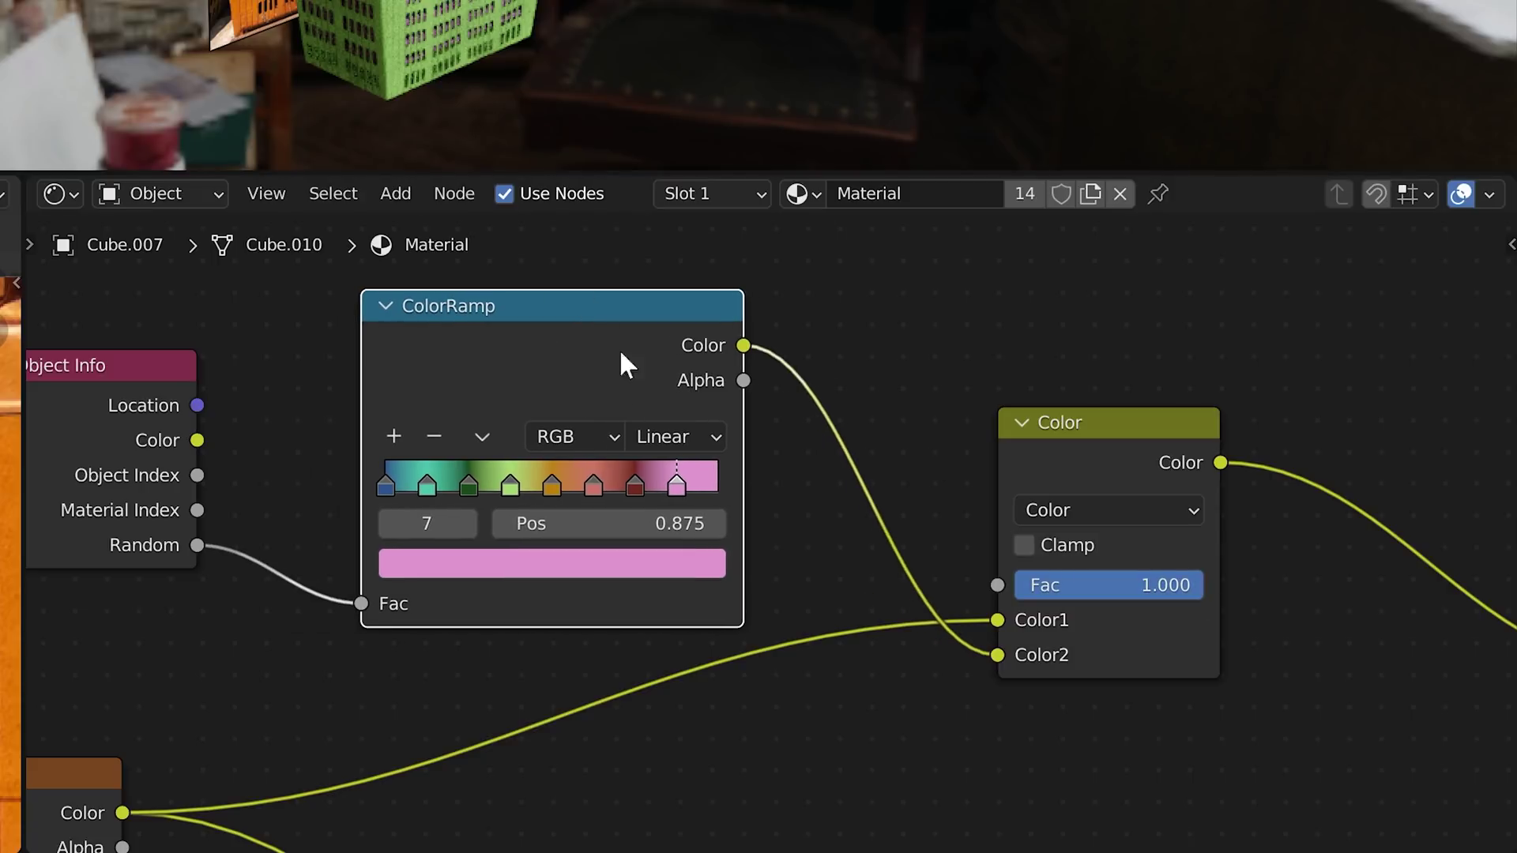
{"action": "left_click", "coordinate": [681, 433]}
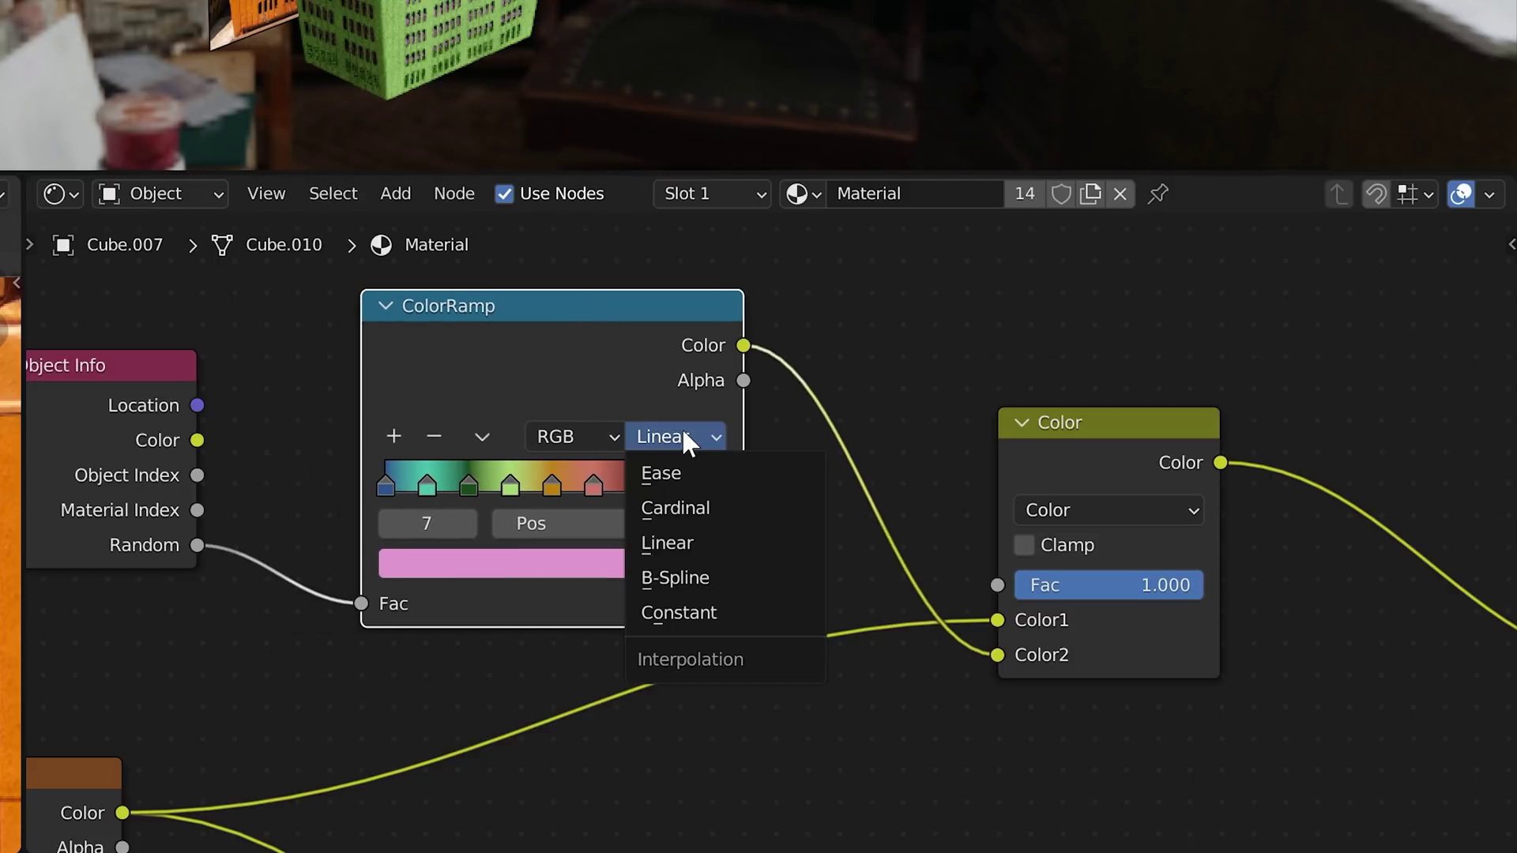
{"action": "left_click", "coordinate": [697, 618]}
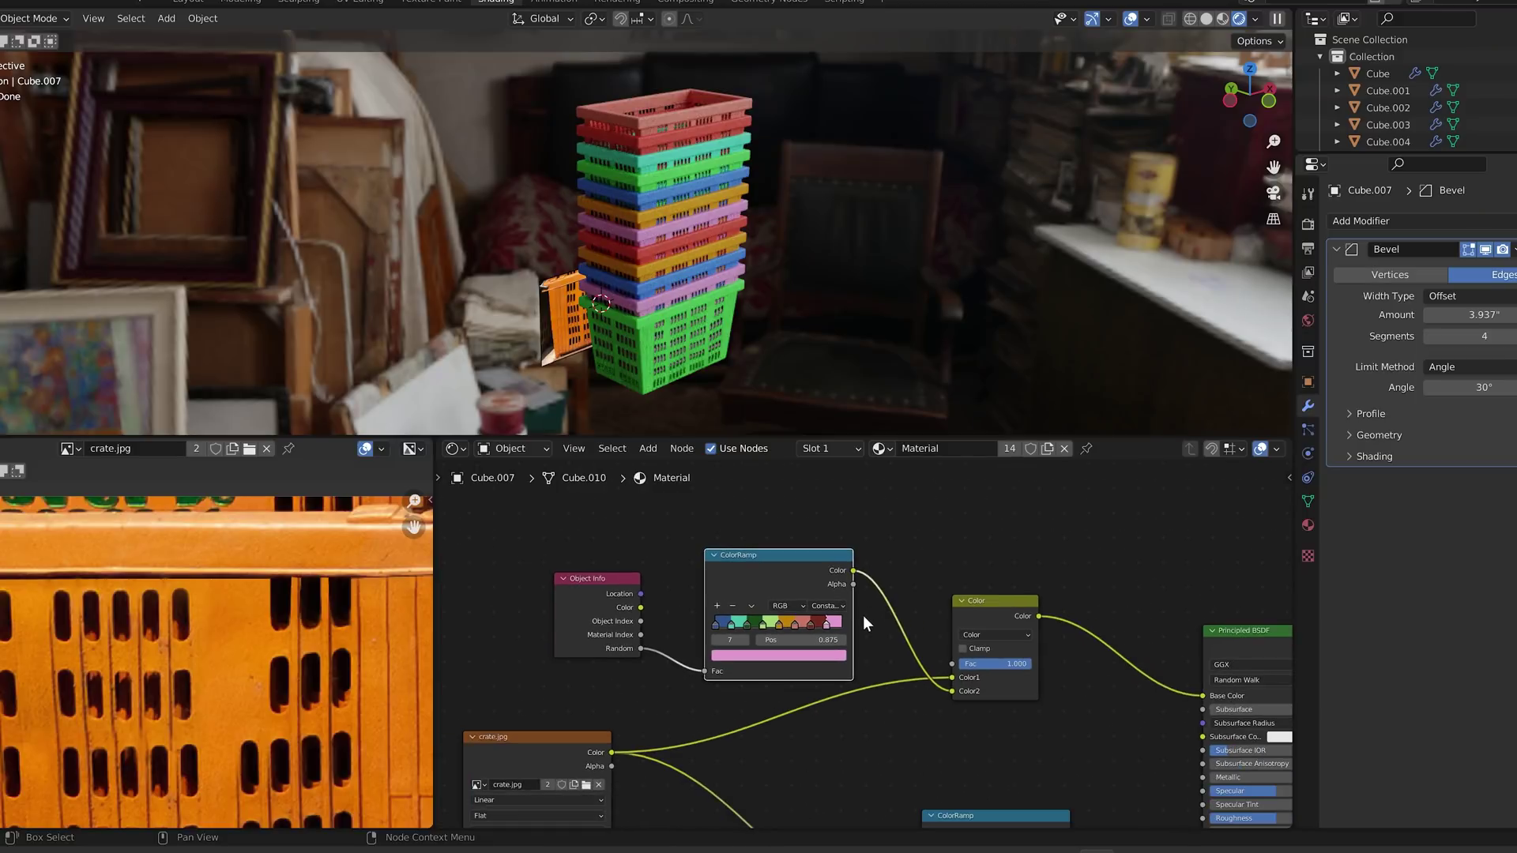
- Duplicate the Color mix node and insert the copy between the original and the shader's Base Color
{"action": "middle_click_drag", "start_coordinate": [862, 614], "coordinate": [722, 589]}
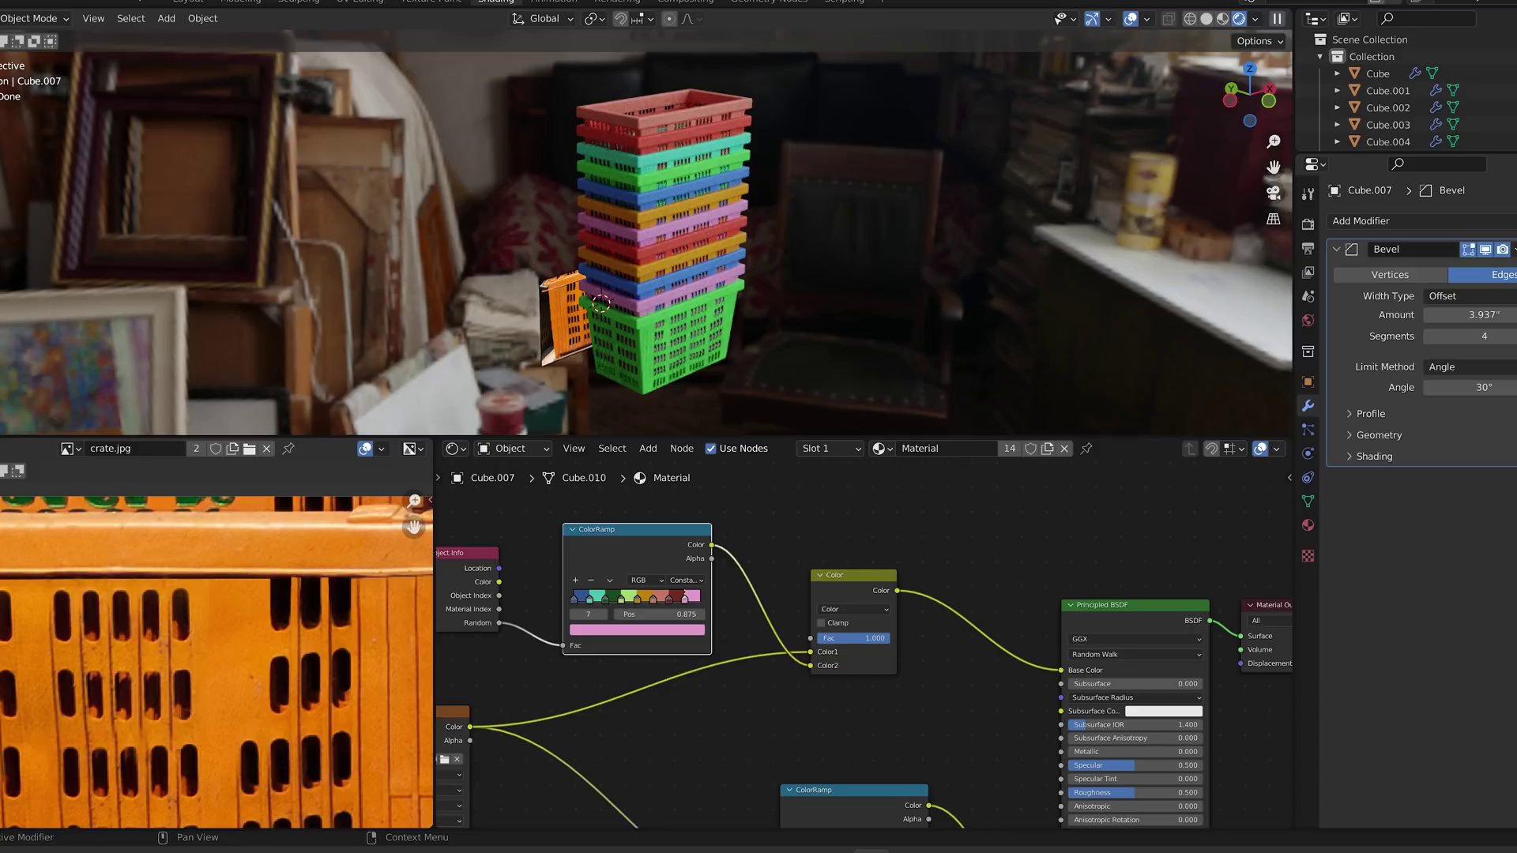
{"action": "left_click", "coordinate": [849, 575]}
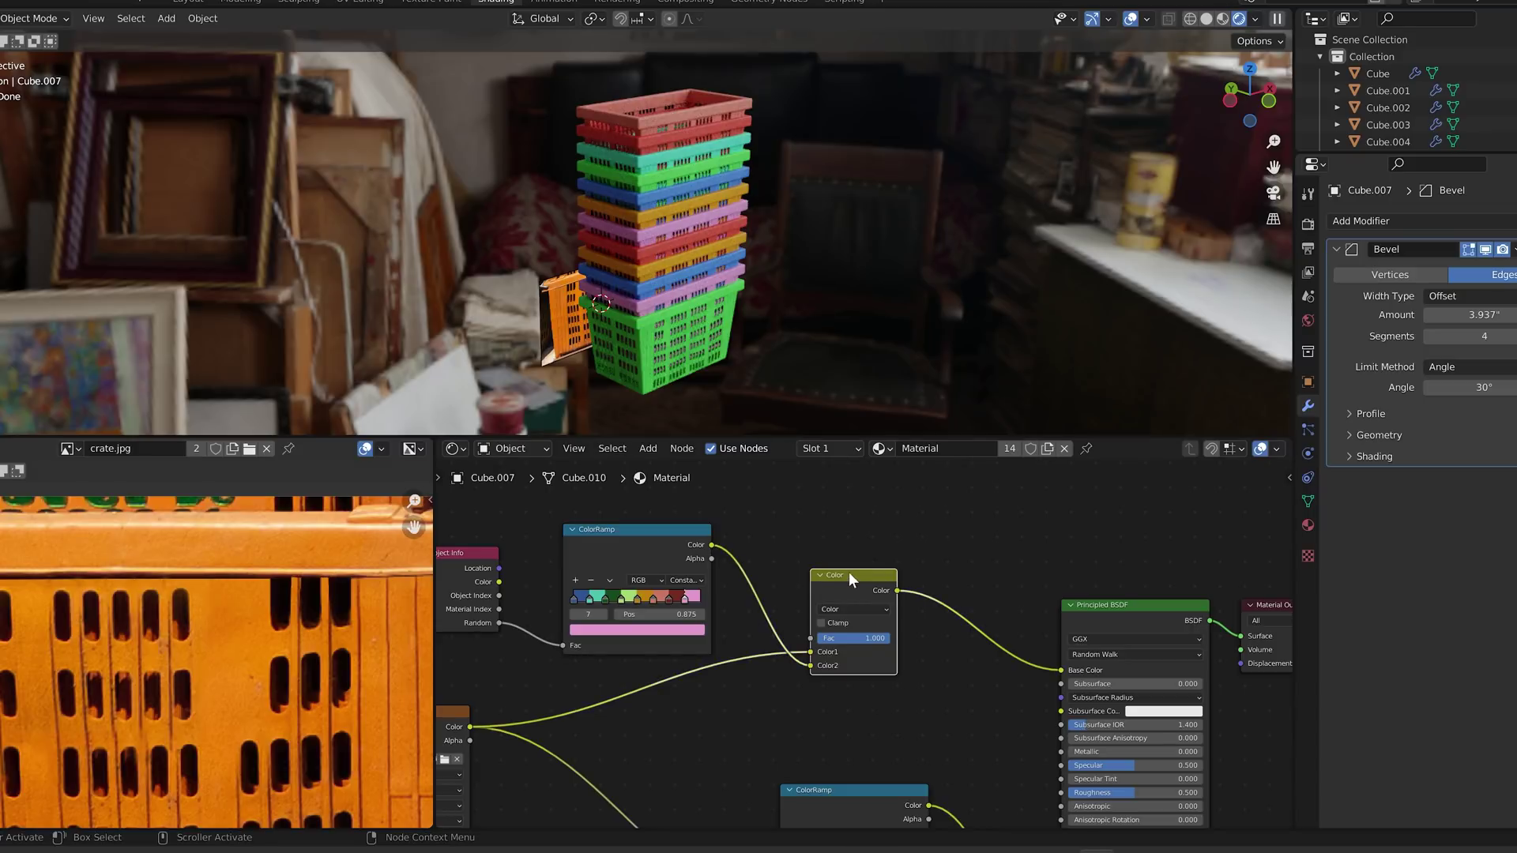
{"action": "left_click_drag", "start_coordinate": [847, 571], "coordinate": [848, 542]}
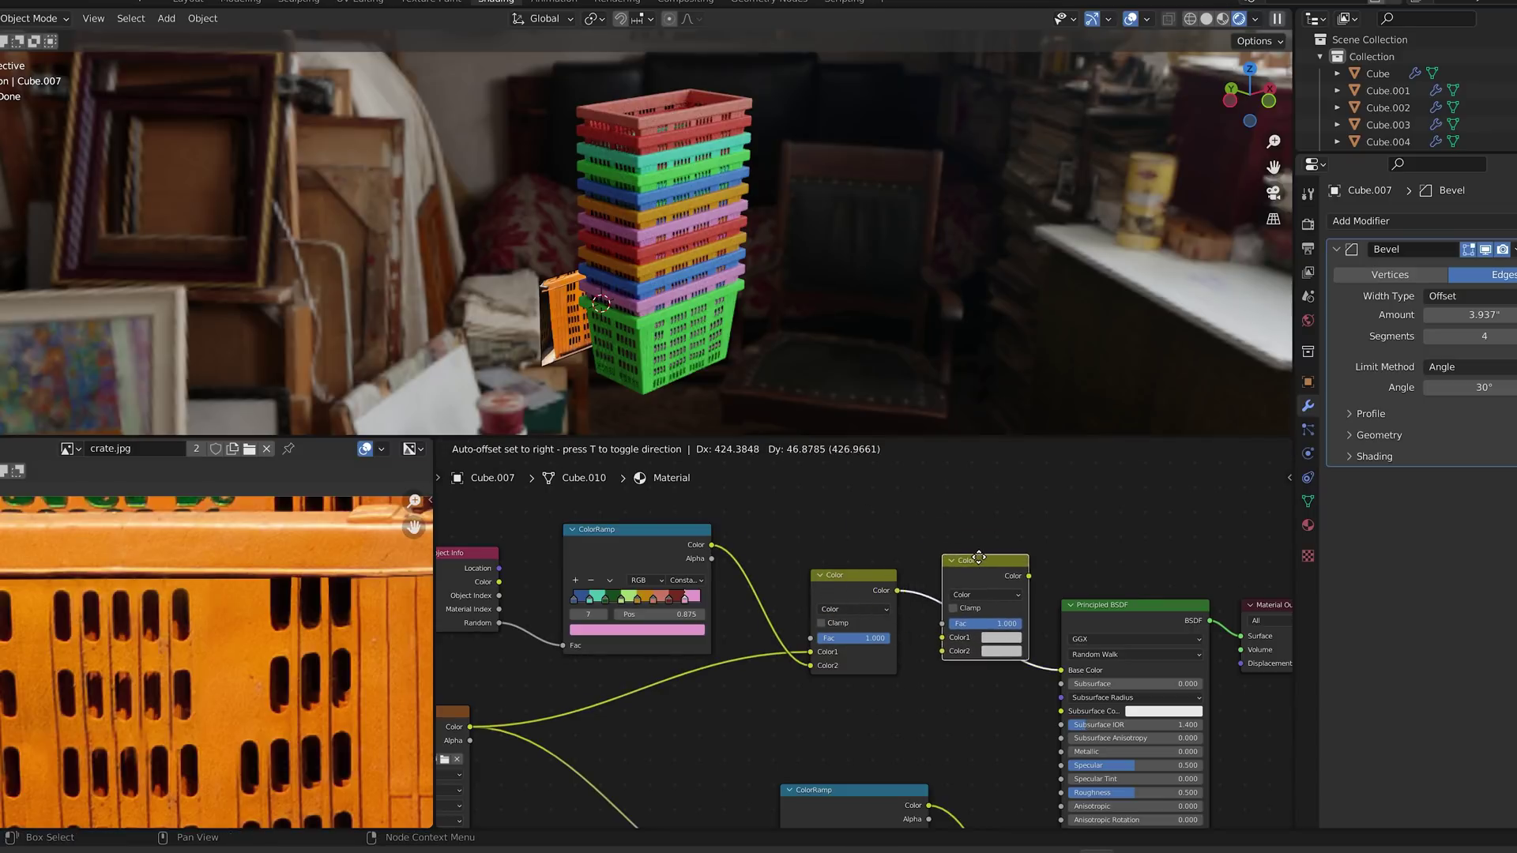
{"action": "left_click", "coordinate": [990, 560]}
{"action": "scroll", "coordinate": [990, 560], "scroll_direction": "up", "scroll_amount": 4}
- Set the copied mix node to Multiply and connect the multicolored ramp's output to its Color2
{"action": "left_click", "coordinate": [1035, 576]}
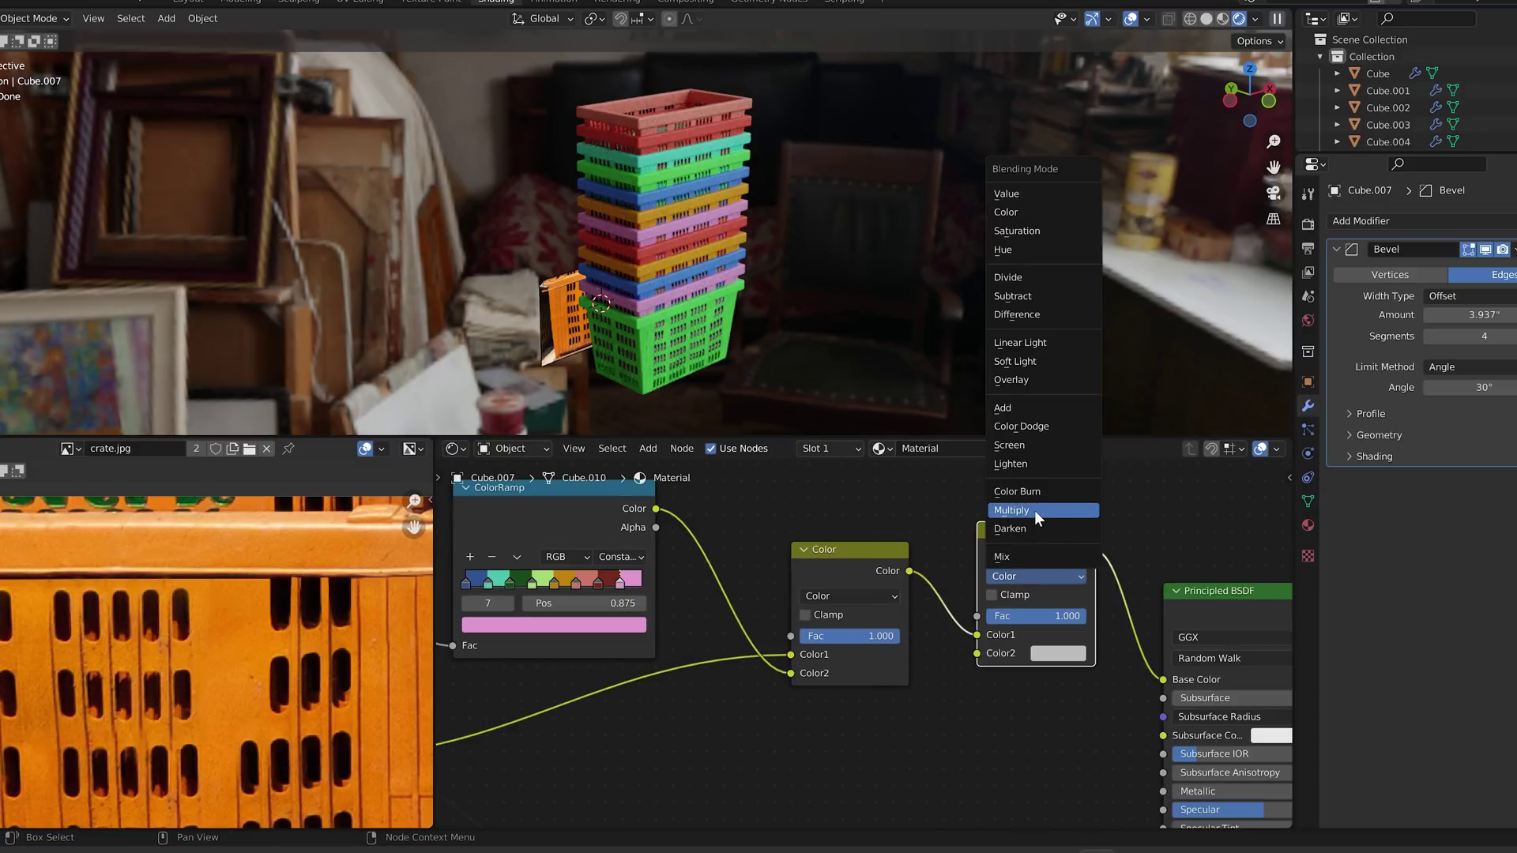
{"action": "left_click", "coordinate": [1035, 510]}
{"action": "left_click_drag", "start_coordinate": [720, 534], "coordinate": [955, 653]}
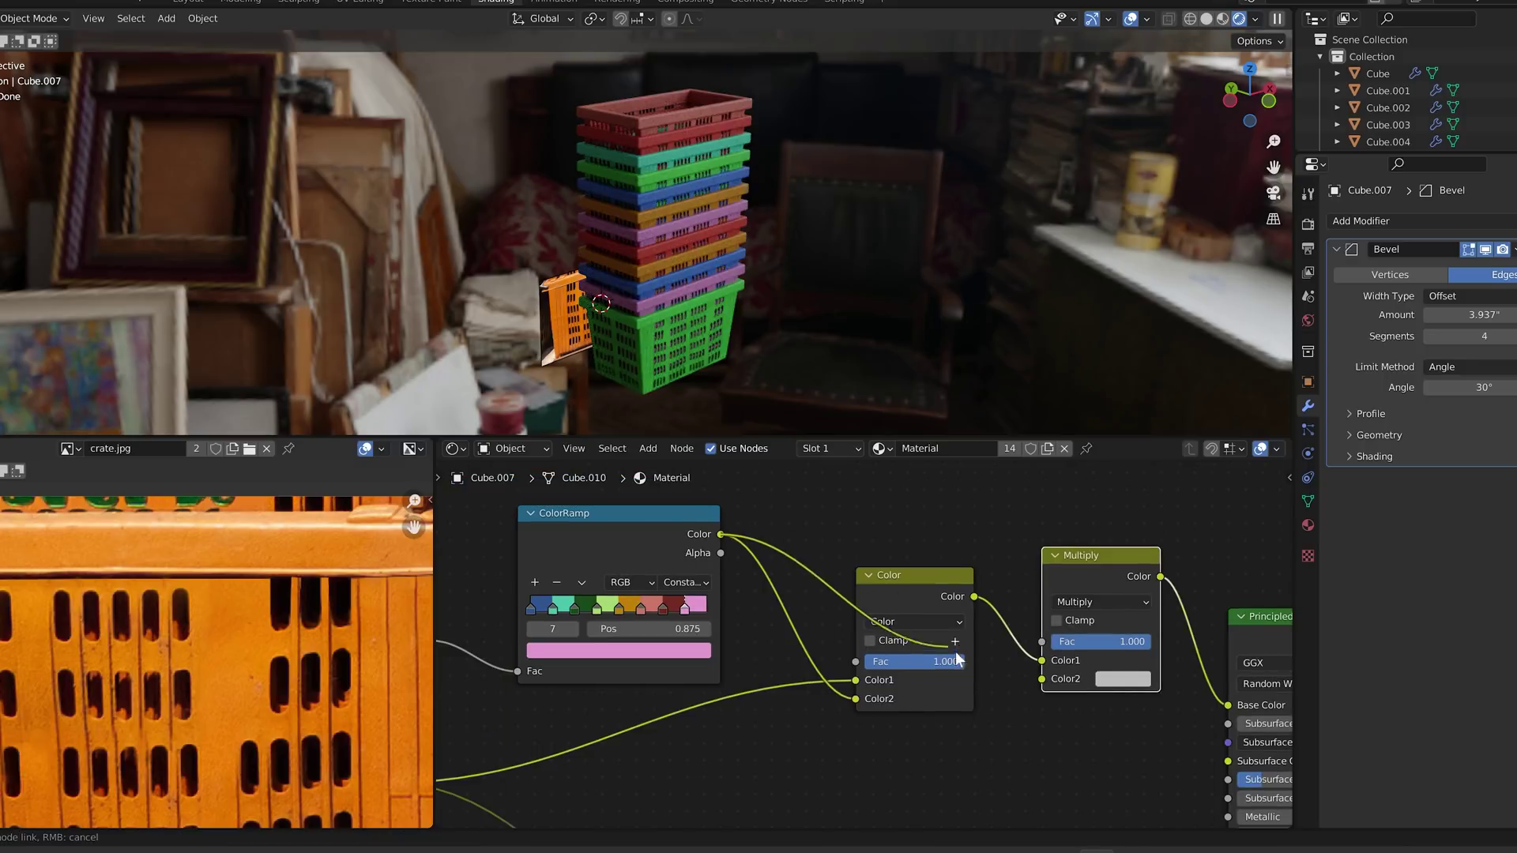
{"action": "left_click_drag", "start_coordinate": [1035, 681], "coordinate": [1036, 680]}
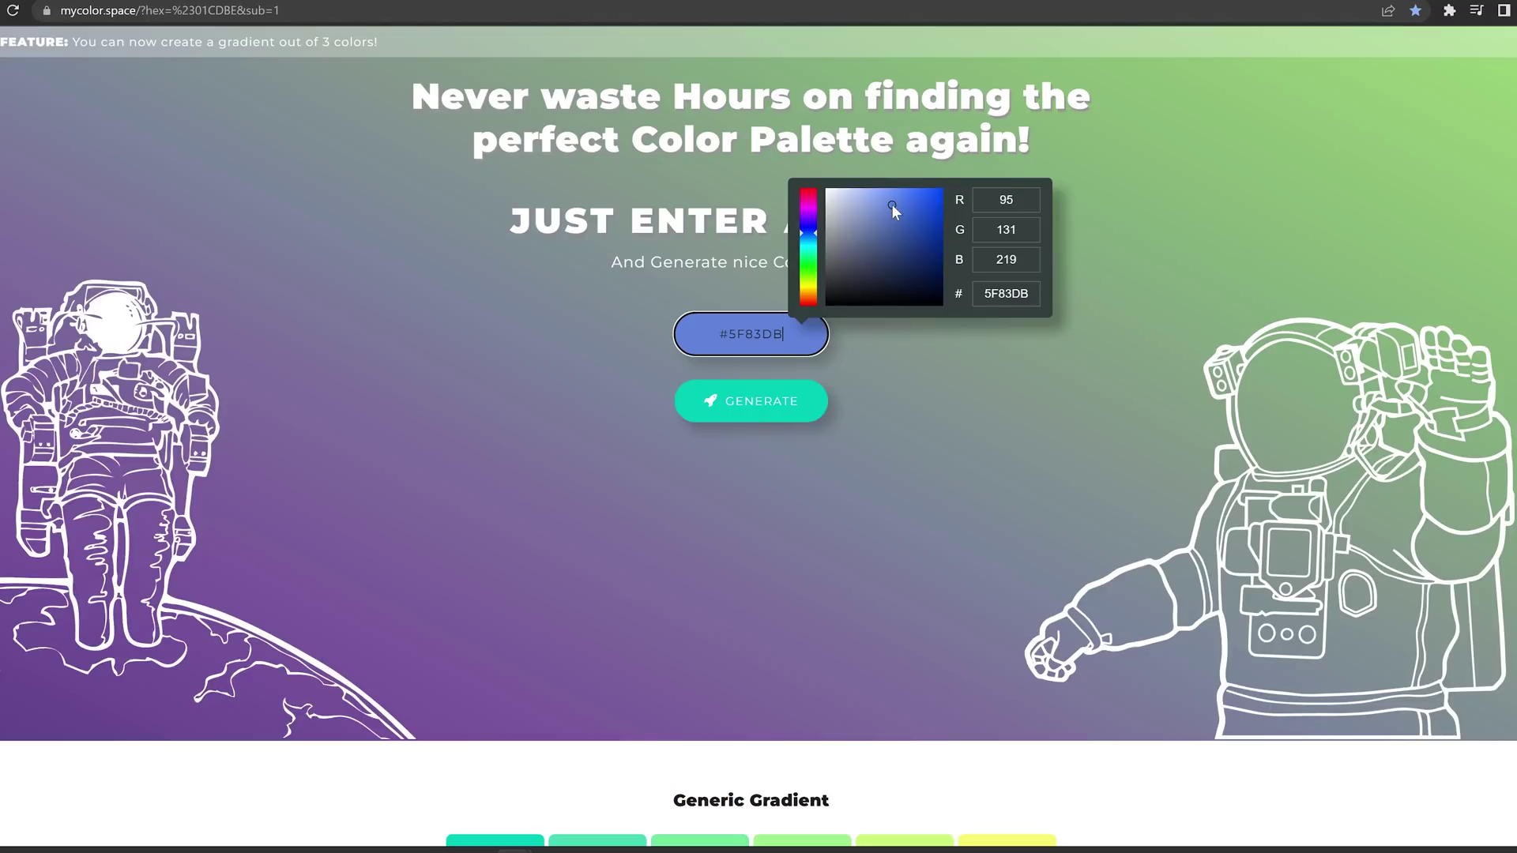
- Switch to mycolor.space in the browser, generate color palettes from #5F83DB and browse the suggestions
{"action": "left_click", "coordinate": [794, 407]}
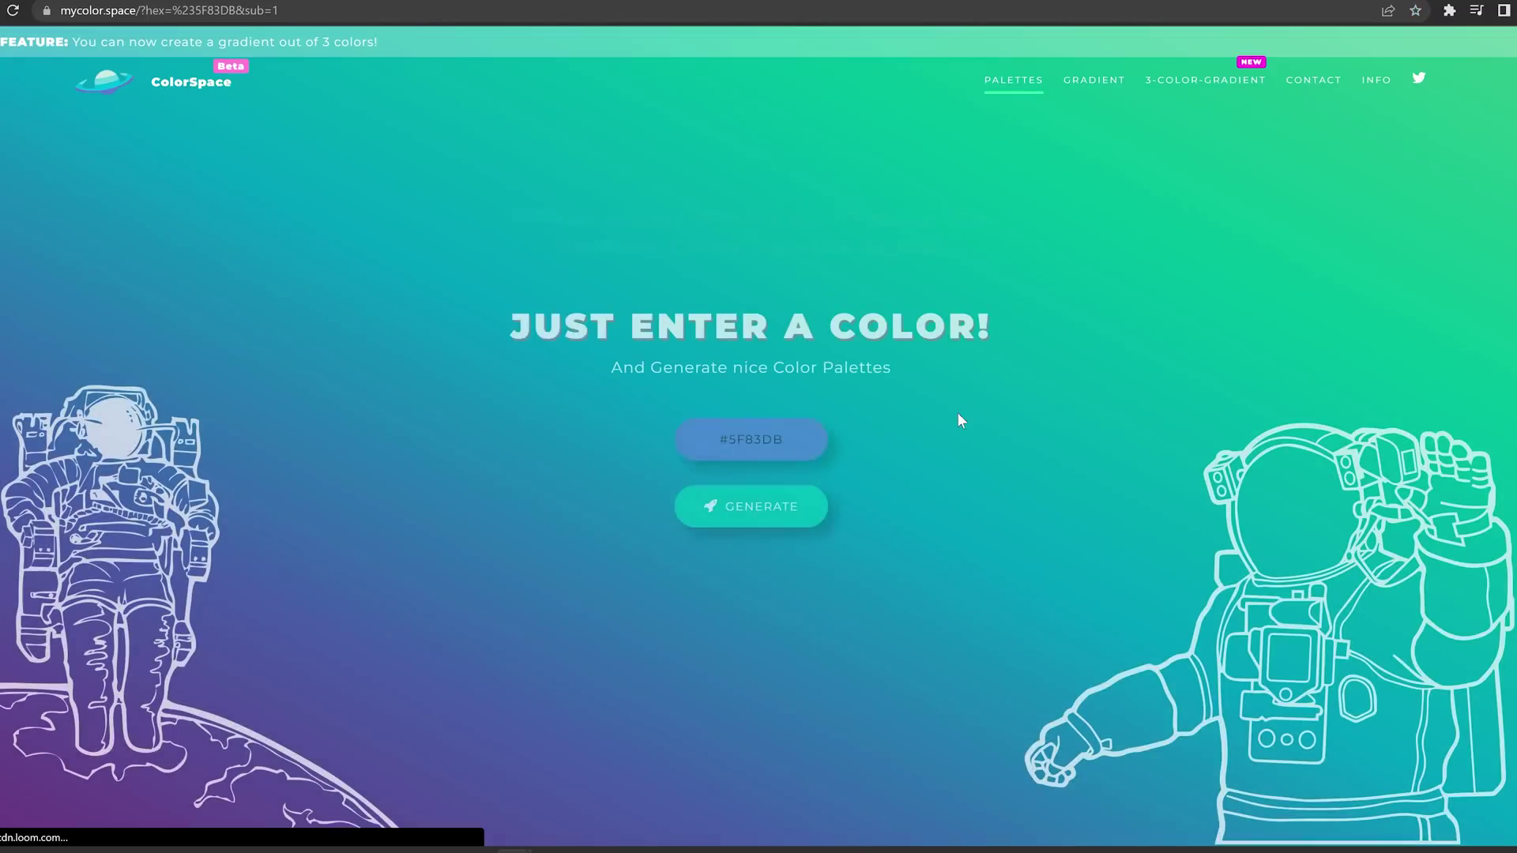
{"action": "scroll", "coordinate": [895, 412], "scroll_direction": "down", "scroll_amount": 13}
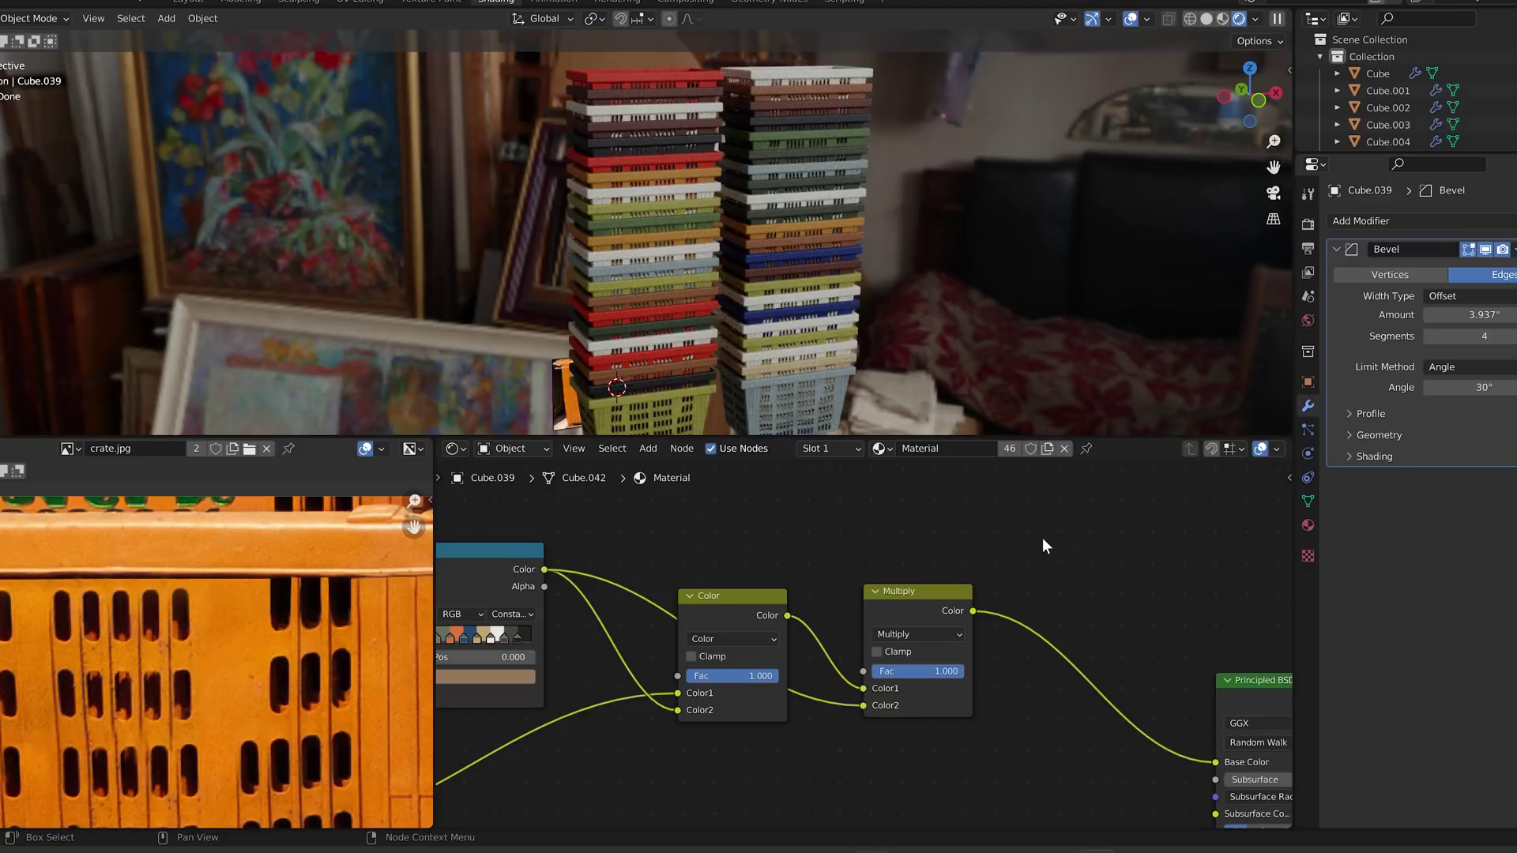
- Switch back to Blender, insert a Hue/Saturation node between the Multiply node and the shader's Base Color, and set its saturation to 0.900
{"action": "key", "text": "shift+a"}
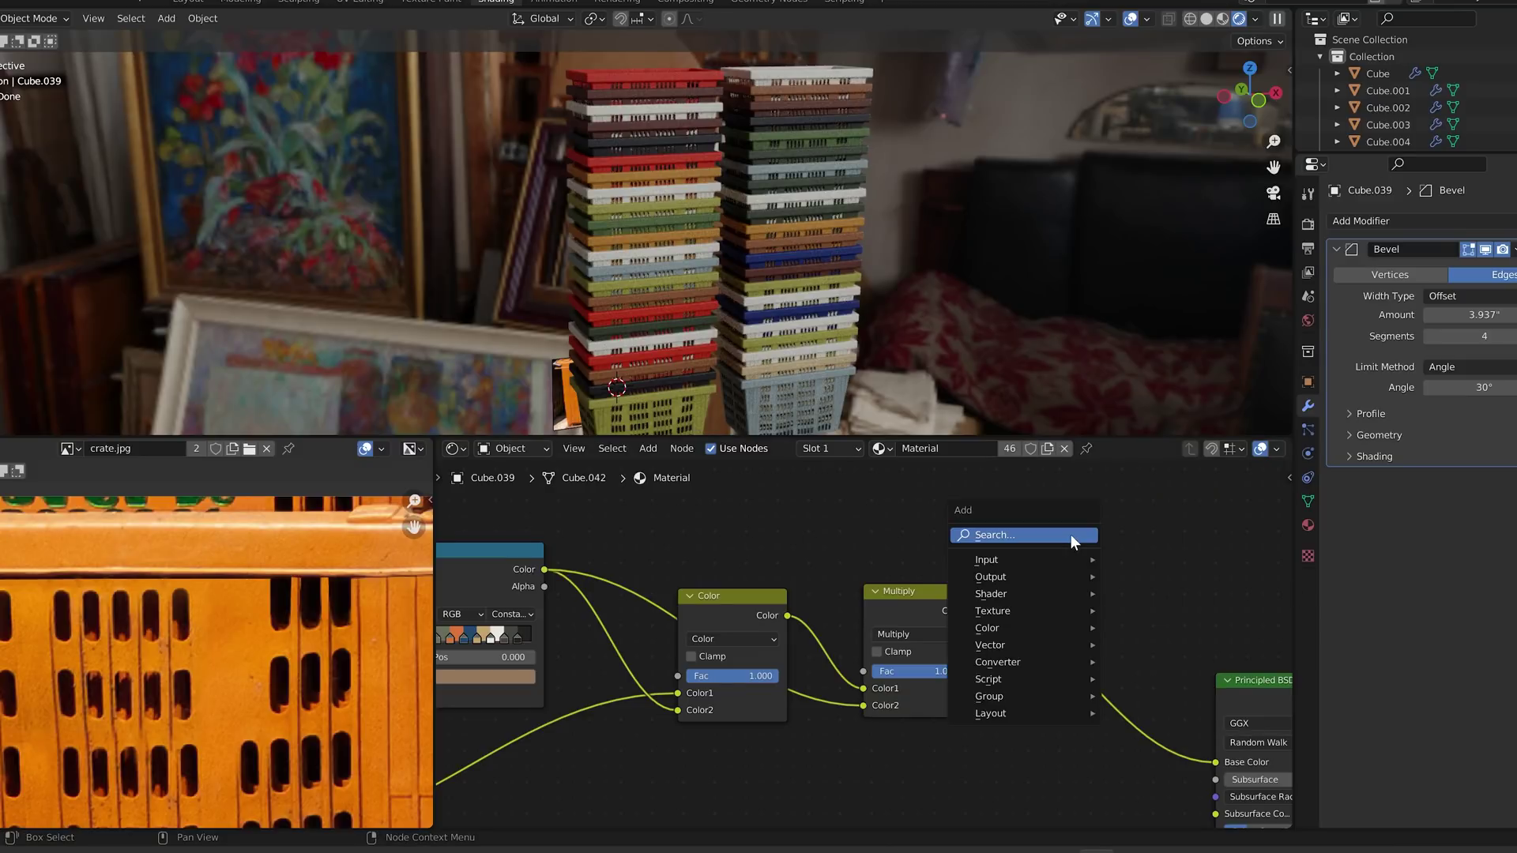
{"action": "type", "text": "sat"}
{"action": "key", "text": "Return"}
{"action": "left_click", "coordinate": [1059, 595]}
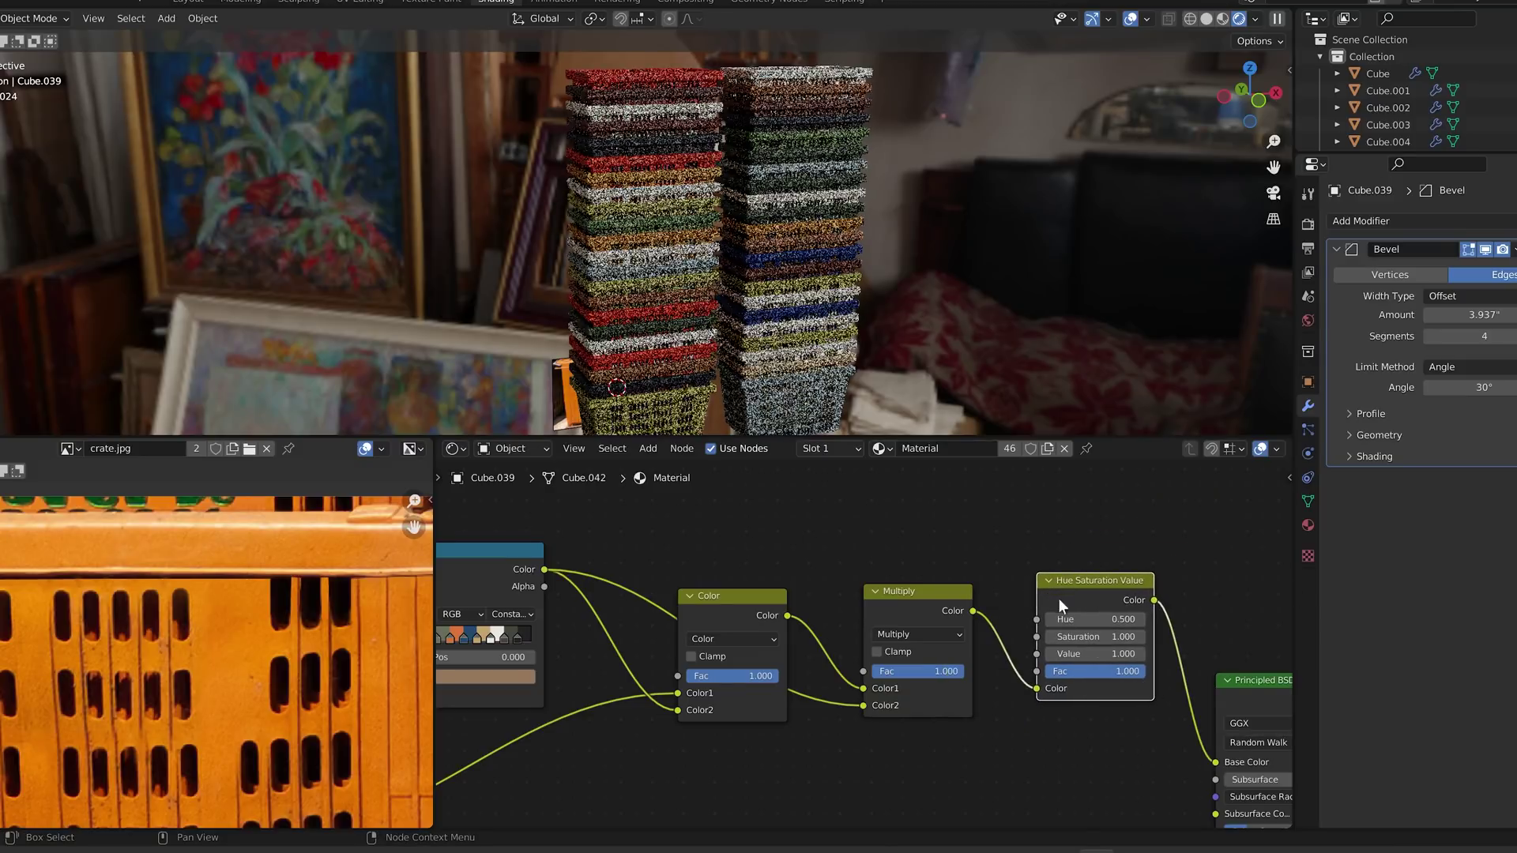
{"action": "left_click", "coordinate": [1050, 637]}
- Select all crates in the stack and place a duplicate stack beside it along the X axis
{"action": "middle_click_drag", "start_coordinate": [796, 273], "coordinate": [729, 216]}
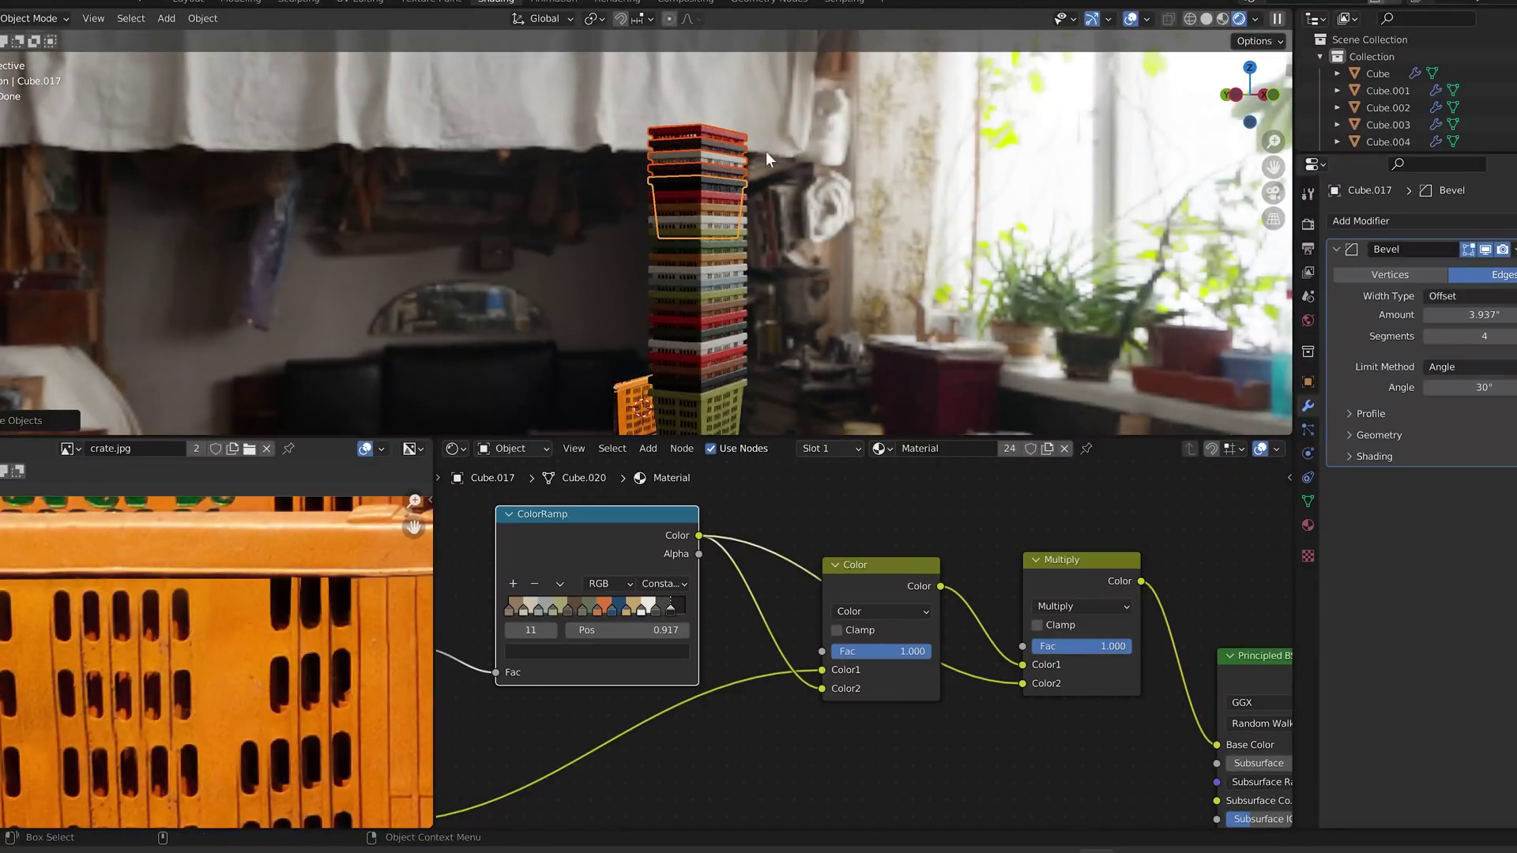
{"action": "left_click_drag", "start_coordinate": [766, 150], "coordinate": [724, 392]}
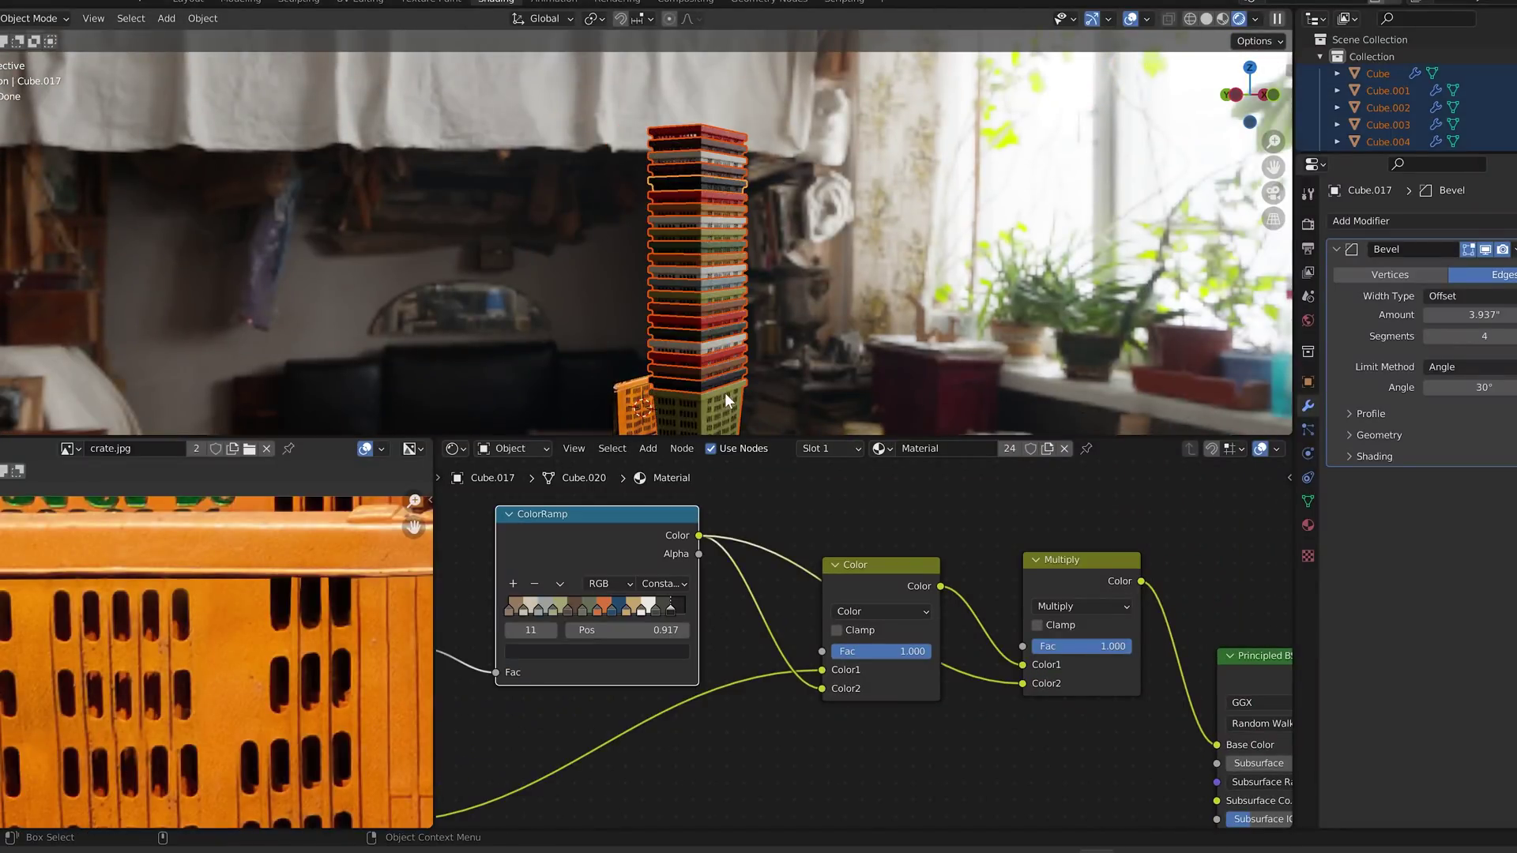
{"action": "key", "text": "KP_1"}
{"action": "key", "text": "shift+d"}
{"action": "key", "text": "x"}
{"action": "left_click", "coordinate": [804, 287]}
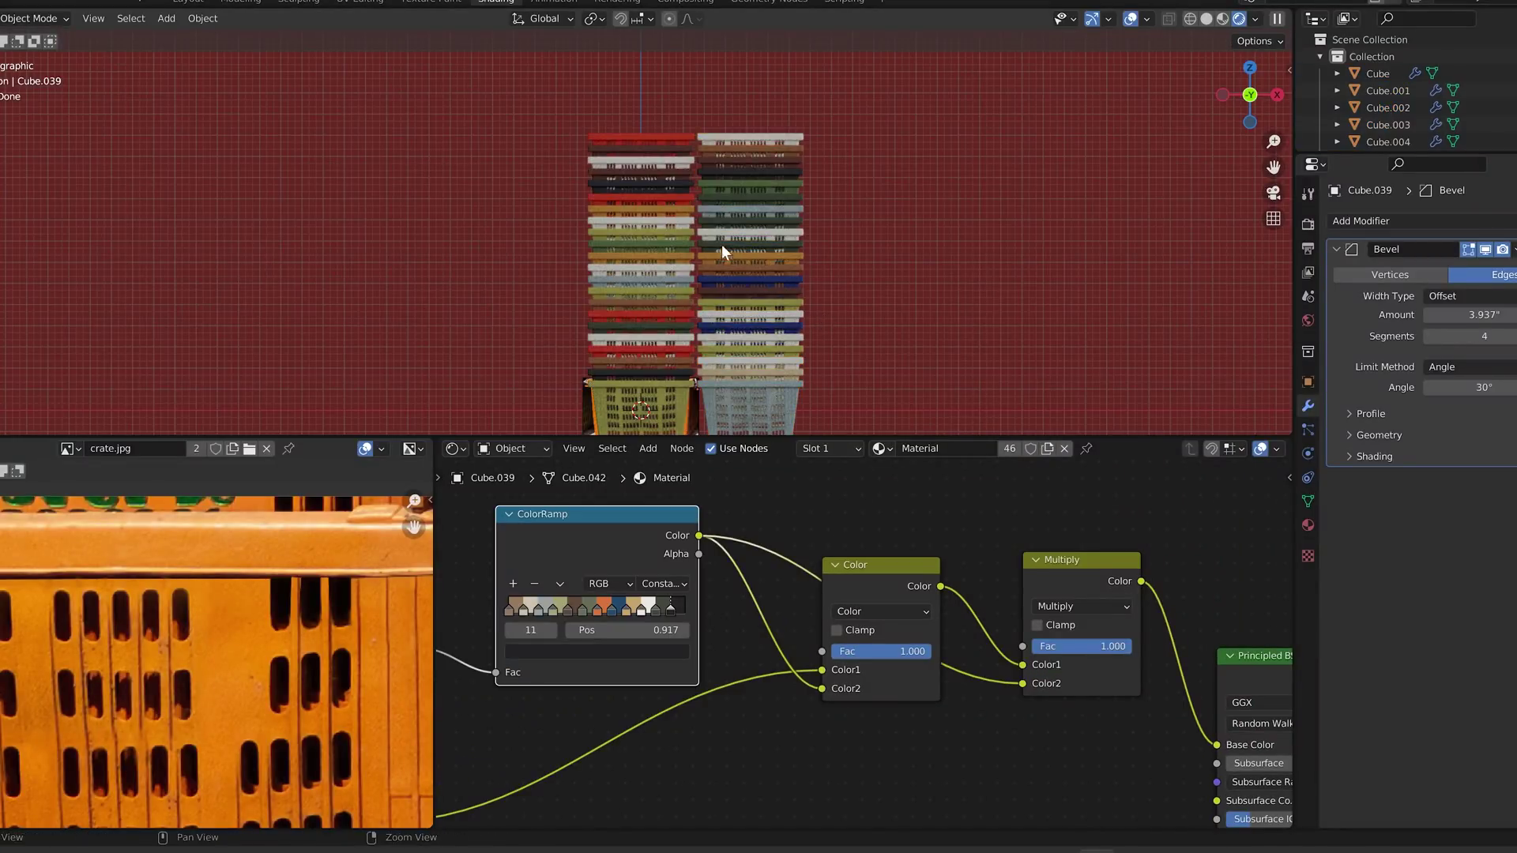
{"action": "middle_click_drag", "start_coordinate": [718, 241], "coordinate": [784, 276]}
{"action": "scroll", "coordinate": [731, 231], "scroll_direction": "up", "scroll_amount": 5}
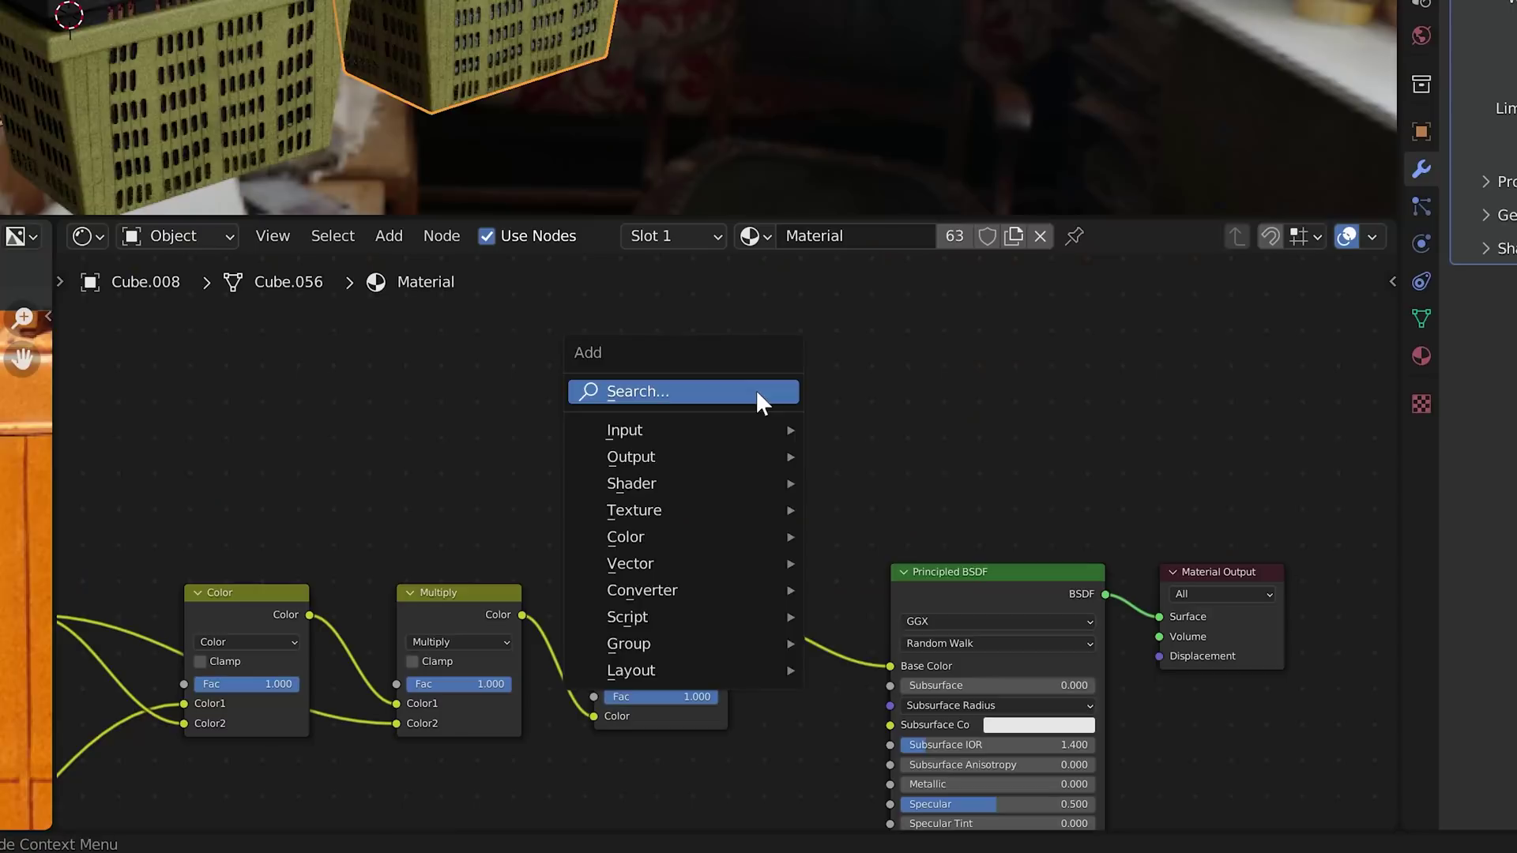
- Add a Noise Texture node above the Hue Saturation Value node and set its dimensions to 4D
{"action": "left_click", "coordinate": [755, 392]}
{"action": "type", "text": "nois"}
{"action": "key", "text": "Return"}
{"action": "left_click", "coordinate": [792, 450]}
{"action": "scroll", "coordinate": [802, 470], "scroll_direction": "up", "scroll_amount": 3}
{"action": "left_click", "coordinate": [819, 478]}
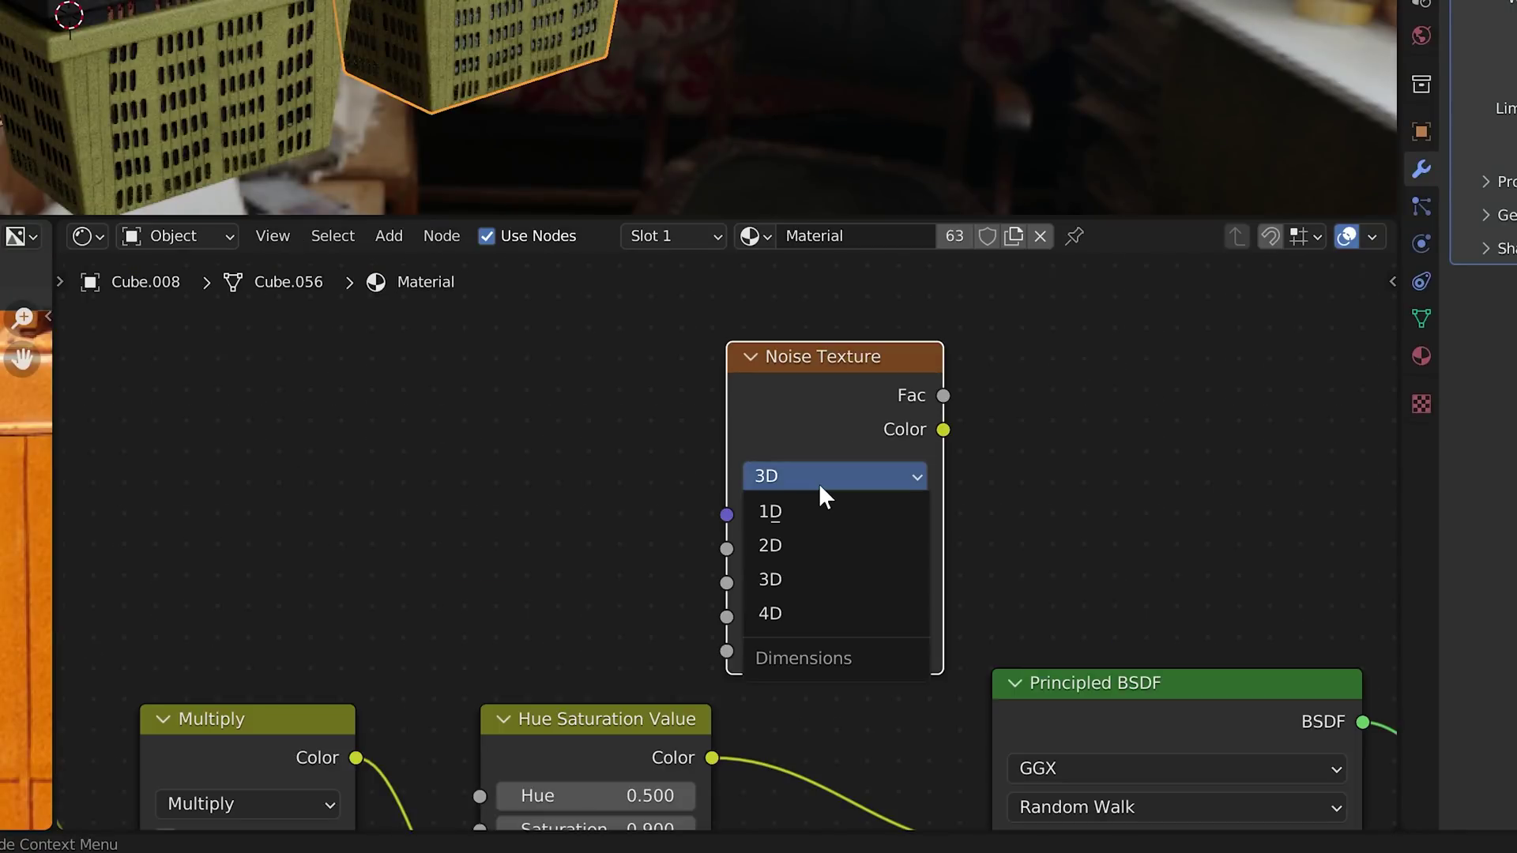
{"action": "left_click", "coordinate": [808, 612]}
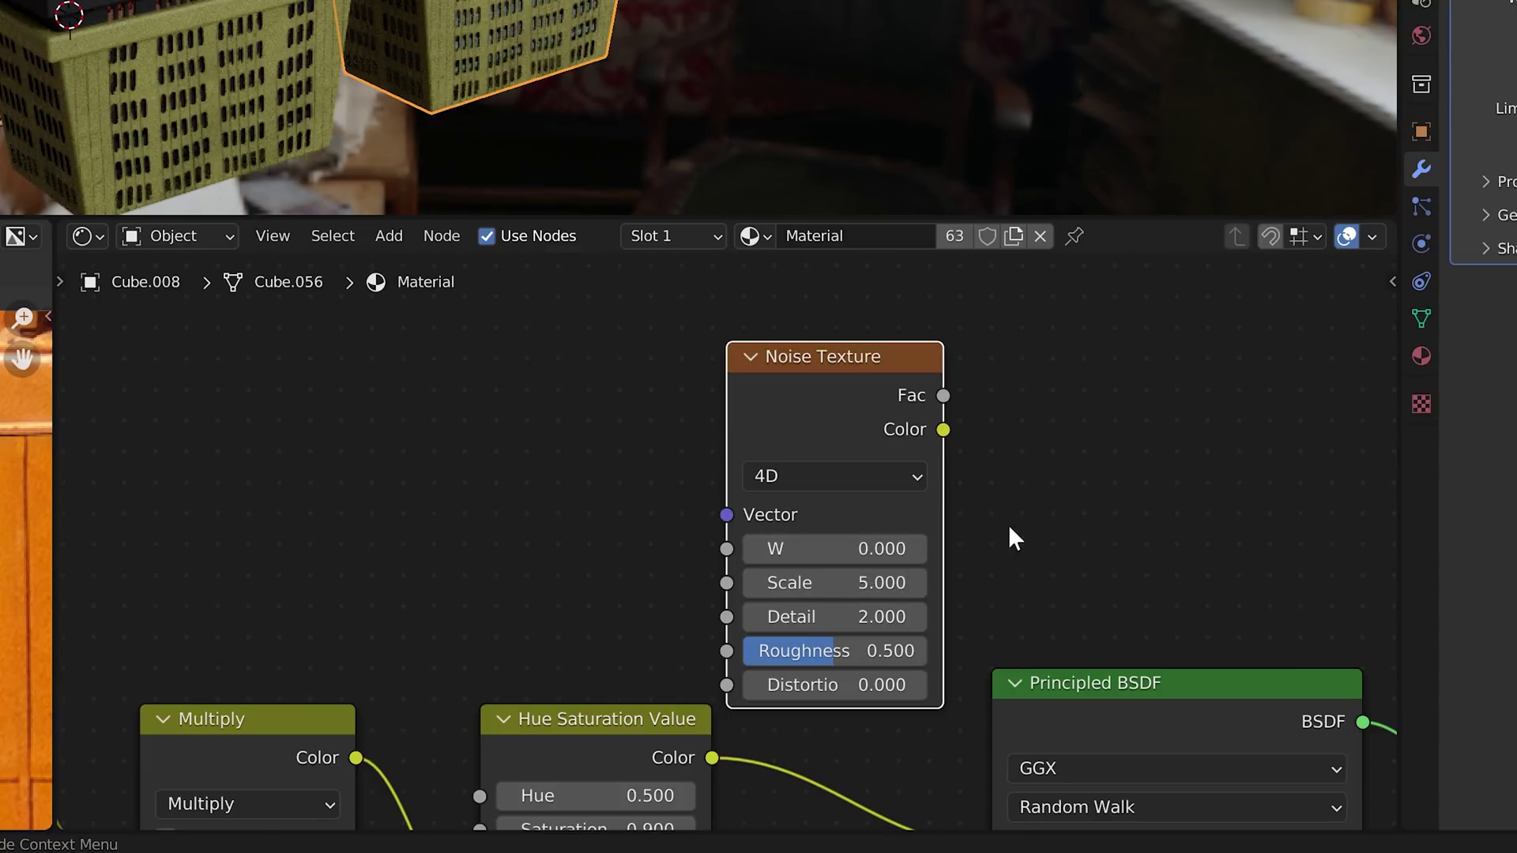
- Make room before the Principled BSDF and connect the noise's Fac output to Color2 of the Multiply node feeding Base Color
{"action": "scroll", "coordinate": [1009, 531], "scroll_direction": "down", "scroll_amount": 2}
{"action": "middle_click_drag", "start_coordinate": [1012, 525], "coordinate": [777, 438]}
{"action": "left_click_drag", "start_coordinate": [851, 452], "coordinate": [1259, 677]}
{"action": "left_click_drag", "start_coordinate": [923, 586], "coordinate": [1163, 567]}
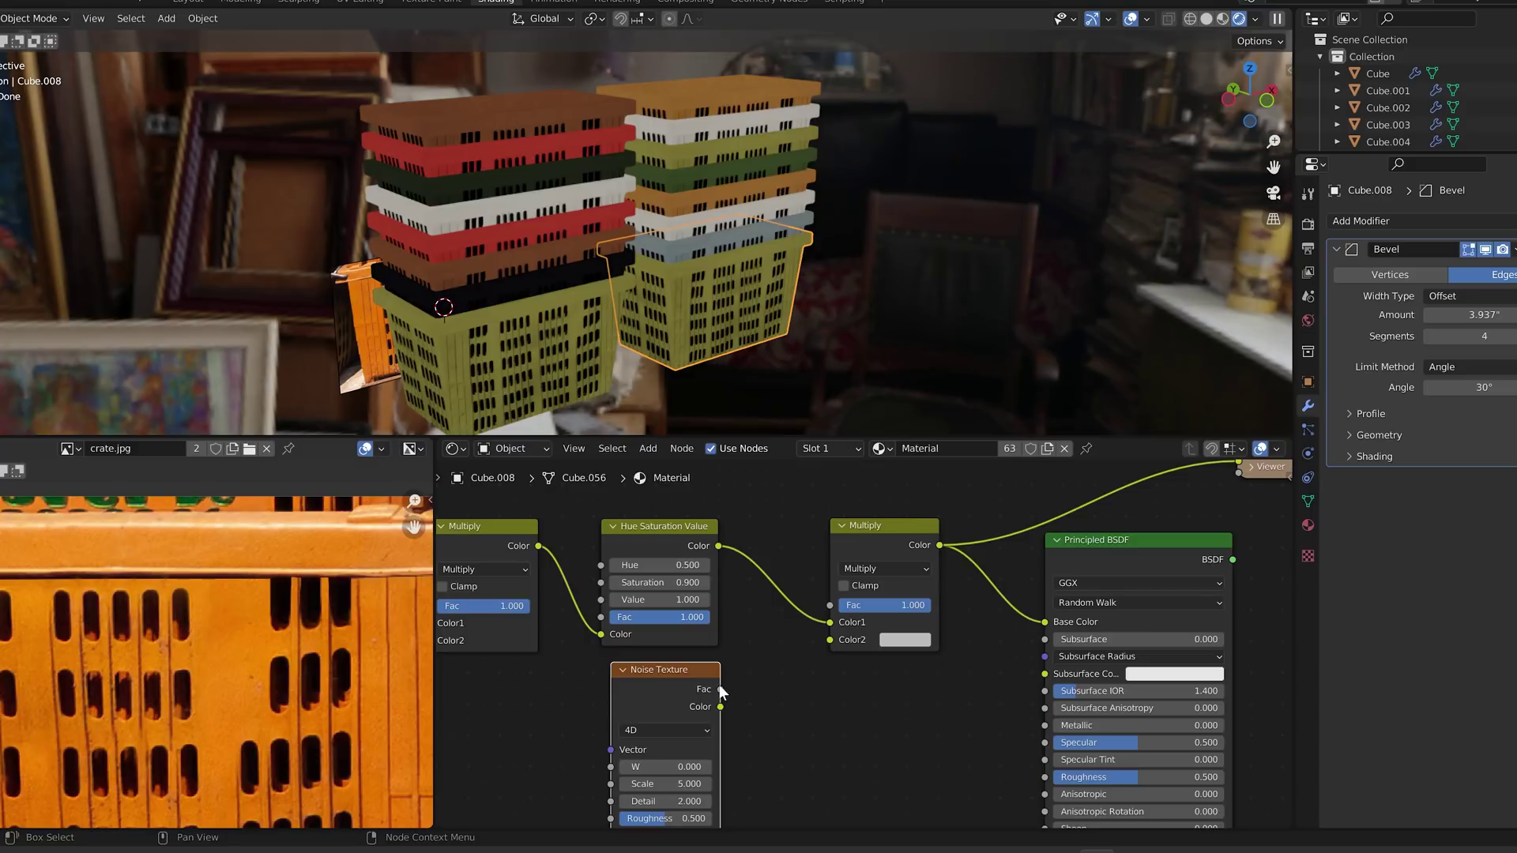
{"action": "left_click_drag", "start_coordinate": [720, 689], "coordinate": [829, 639]}
{"action": "left_click_drag", "start_coordinate": [909, 605], "coordinate": [837, 605]}
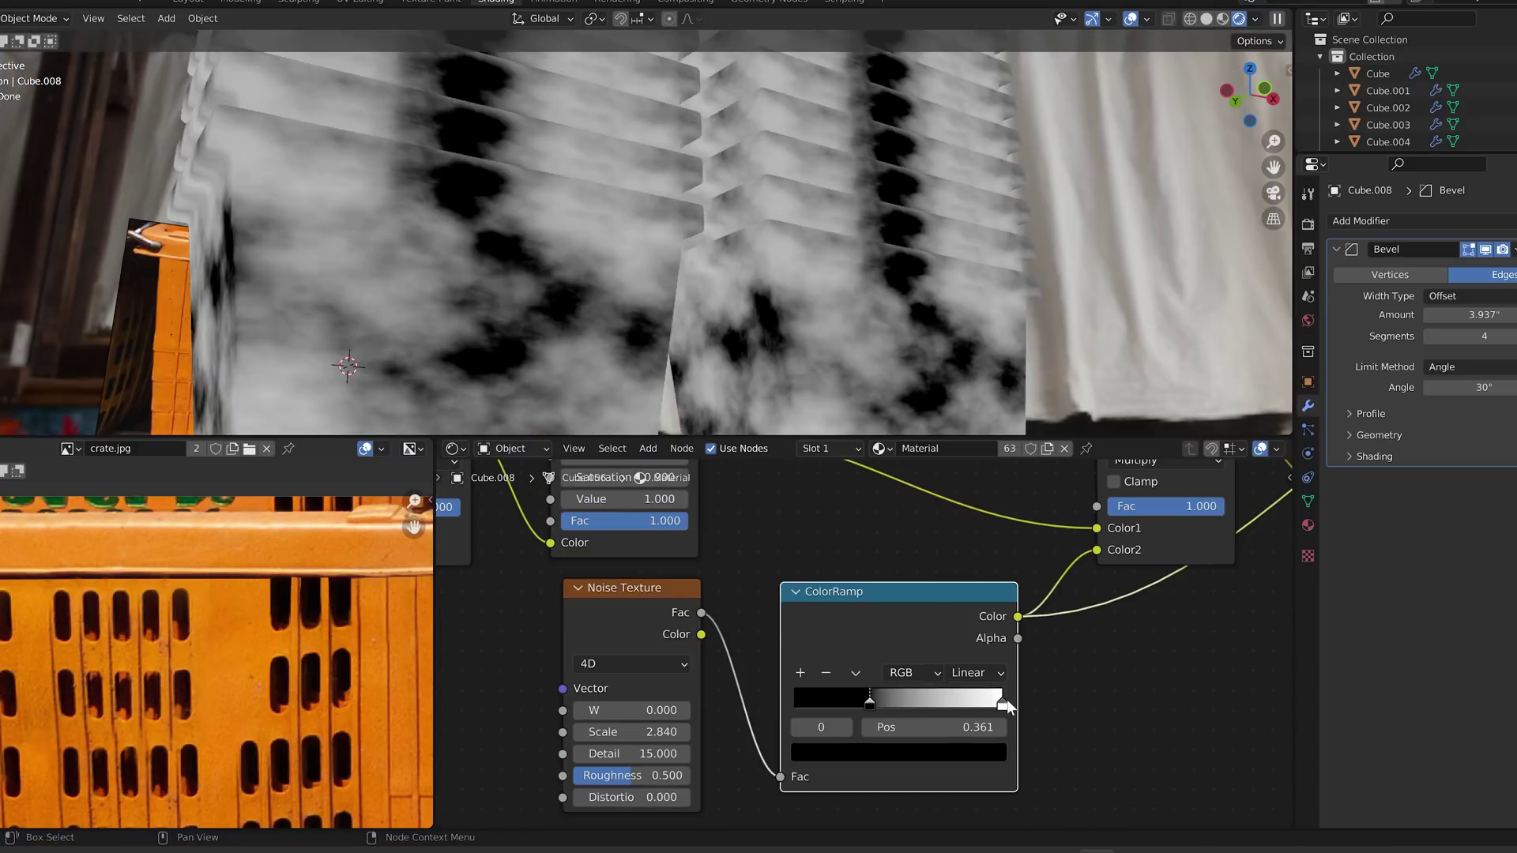
- Set the noise ColorRamp's white stop to position 0.698 and lighten its black stop to light gray
{"action": "left_click_drag", "start_coordinate": [1007, 699], "coordinate": [939, 700]}
{"action": "scroll", "coordinate": [860, 405], "scroll_direction": "down", "scroll_amount": 5}
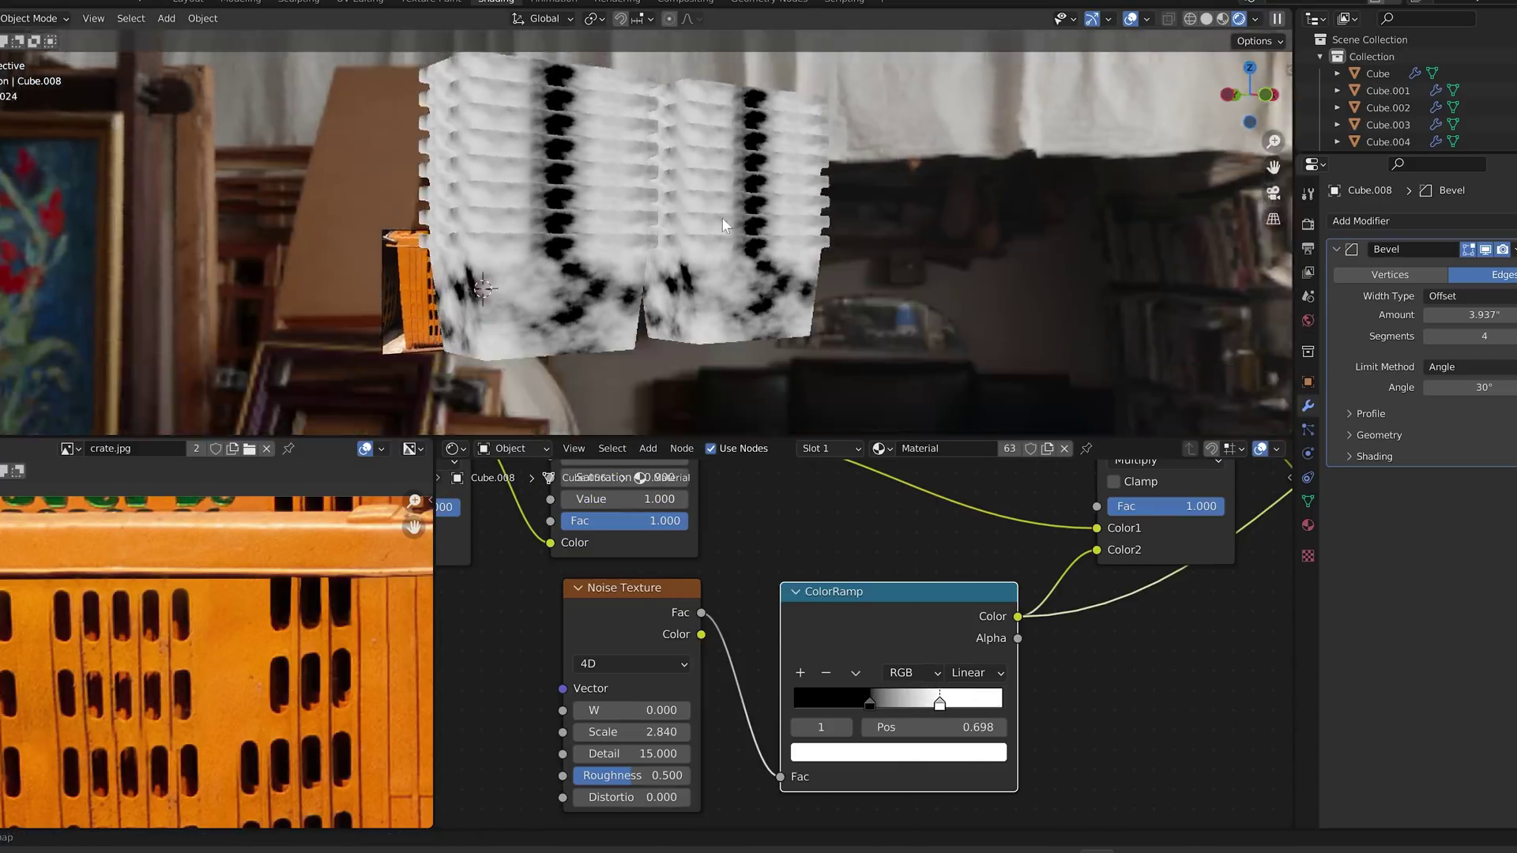
{"action": "middle_click_drag", "start_coordinate": [866, 568], "coordinate": [861, 572]}
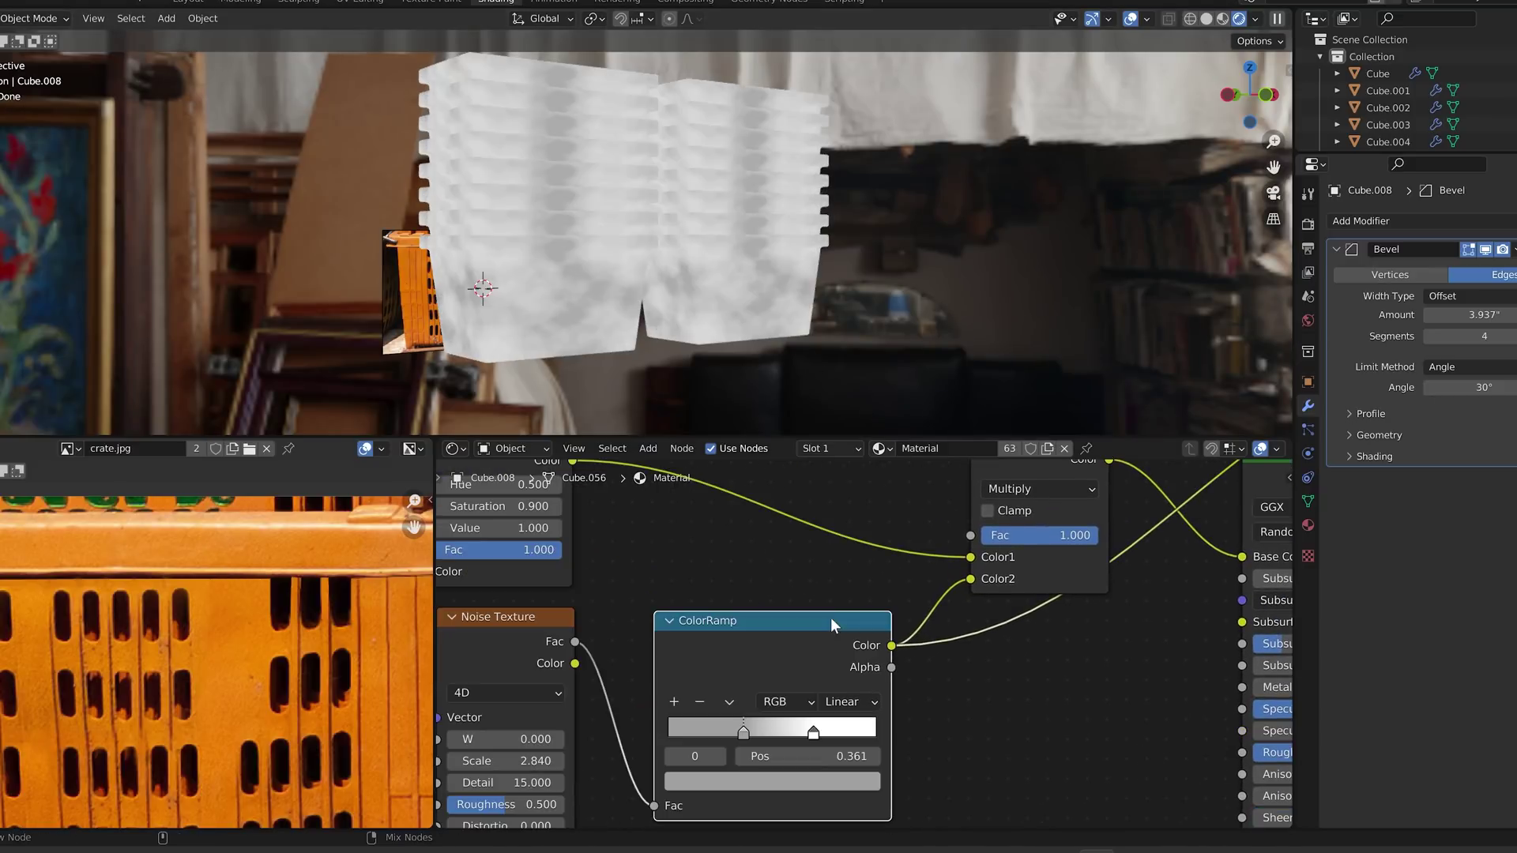
- Connect the Object Info node's Random output to the Noise Texture's W input and inspect the variation between crates
{"action": "mouse_move", "coordinate": [645, 272]}
{"action": "middle_mouse_down"}
{"action": "mouse_move", "coordinate": [671, 281]}
{"action": "mouse_move", "coordinate": [608, 283]}
{"action": "mouse_move", "coordinate": [627, 295]}
{"action": "middle_mouse_up"}
{"action": "scroll", "coordinate": [713, 553], "scroll_direction": "down", "scroll_amount": 5}
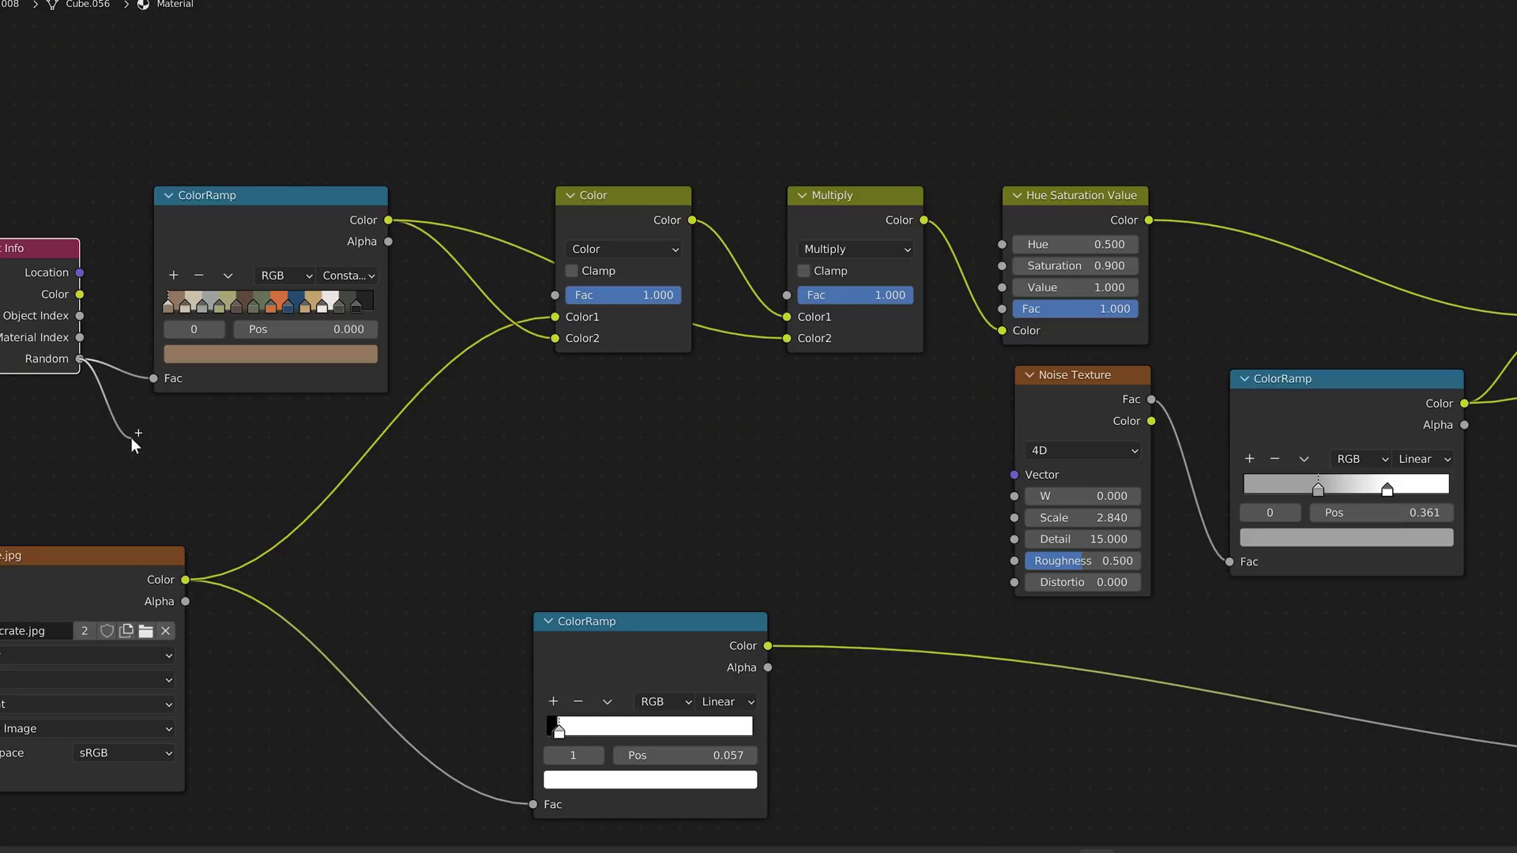
{"action": "left_click_drag", "start_coordinate": [533, 470], "coordinate": [1019, 500]}
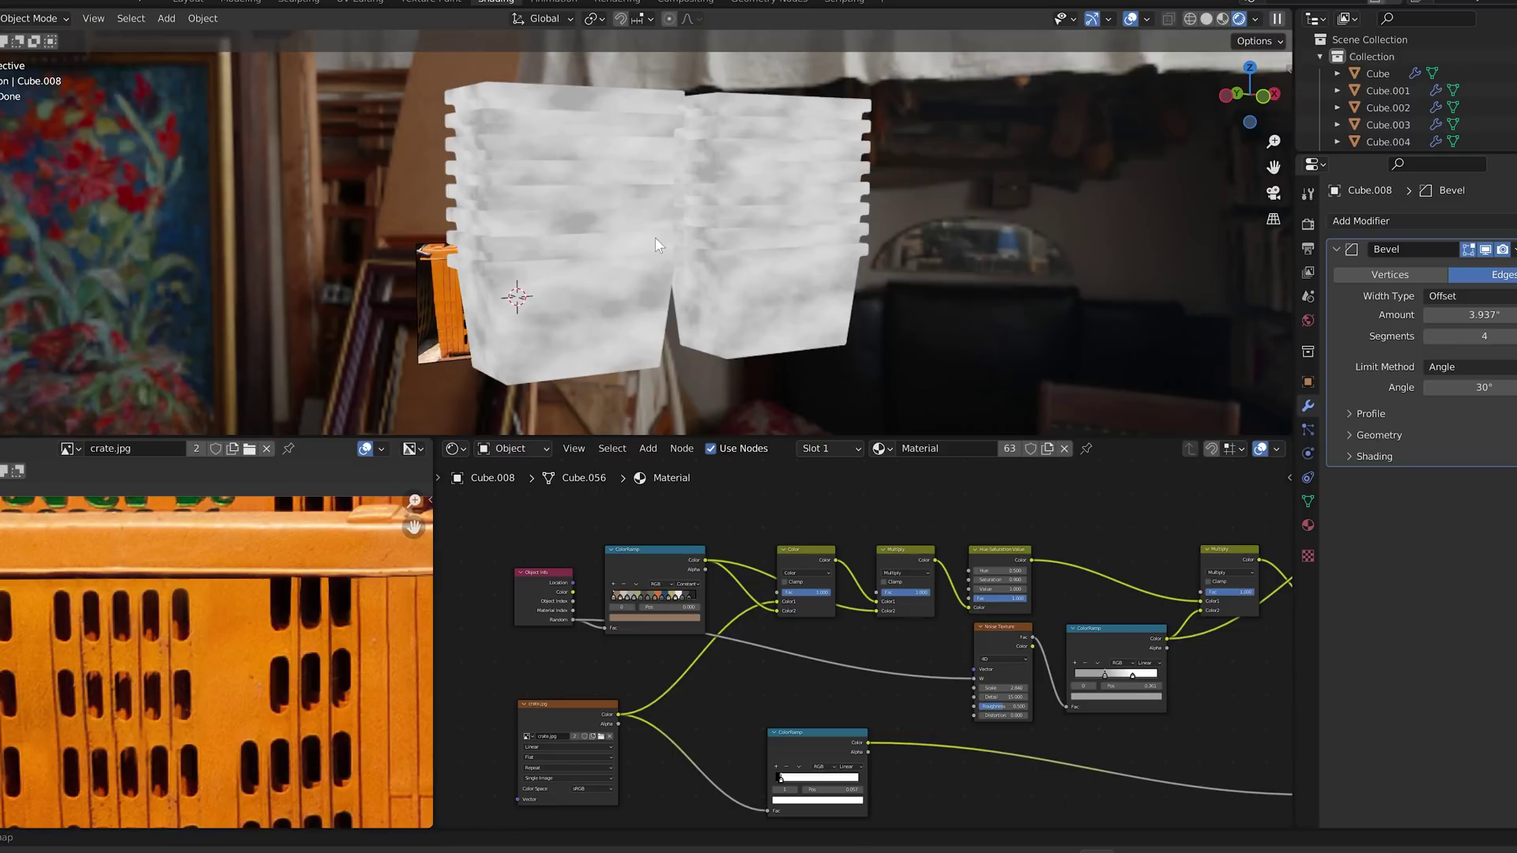
{"action": "middle_click_drag", "start_coordinate": [656, 238], "coordinate": [666, 249]}
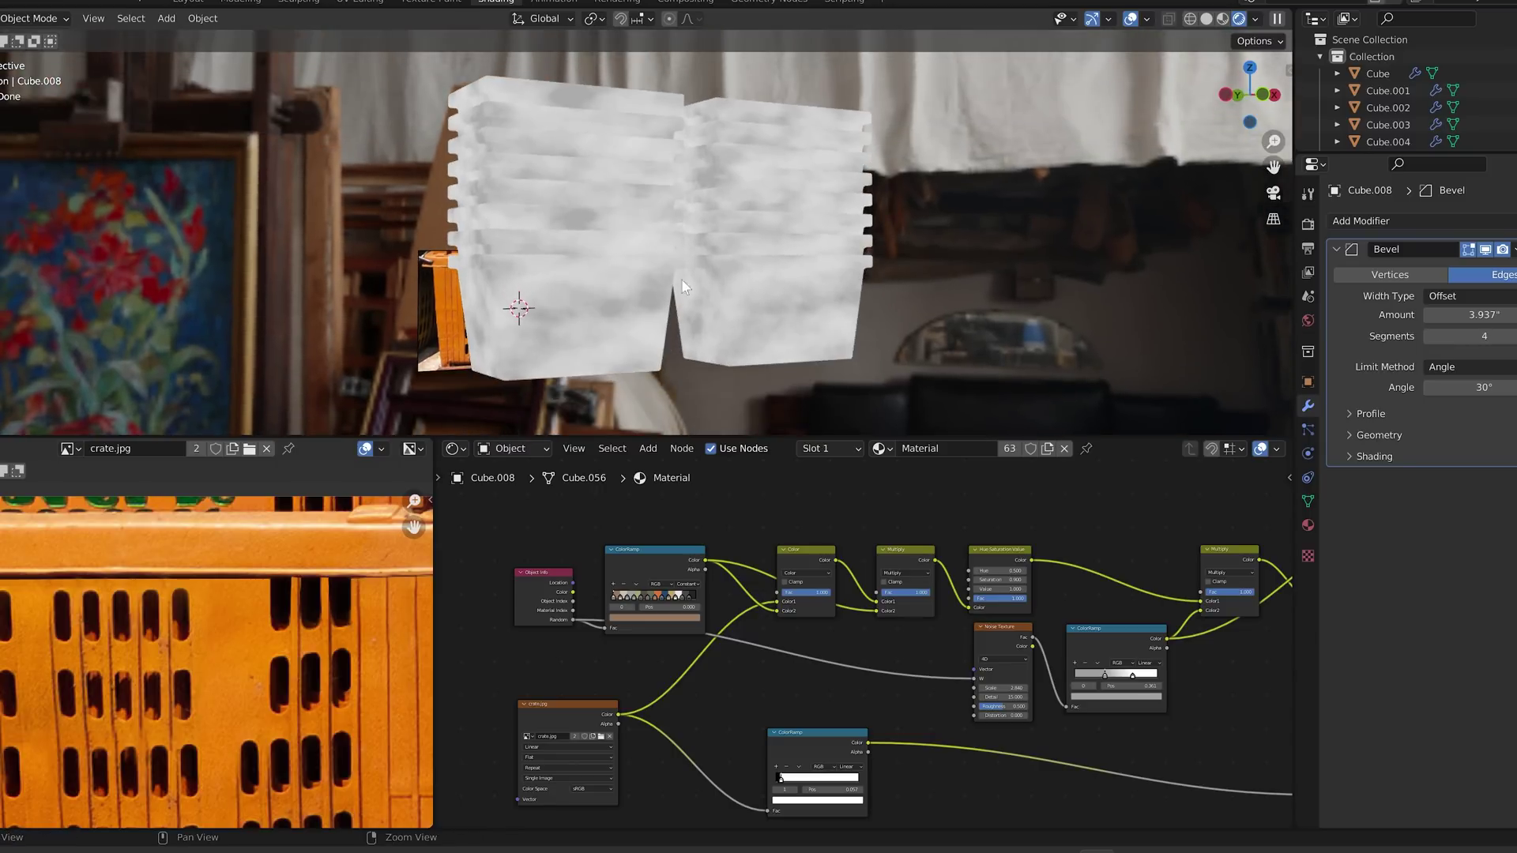
{"action": "scroll", "coordinate": [993, 687], "scroll_direction": "up", "scroll_amount": 3}
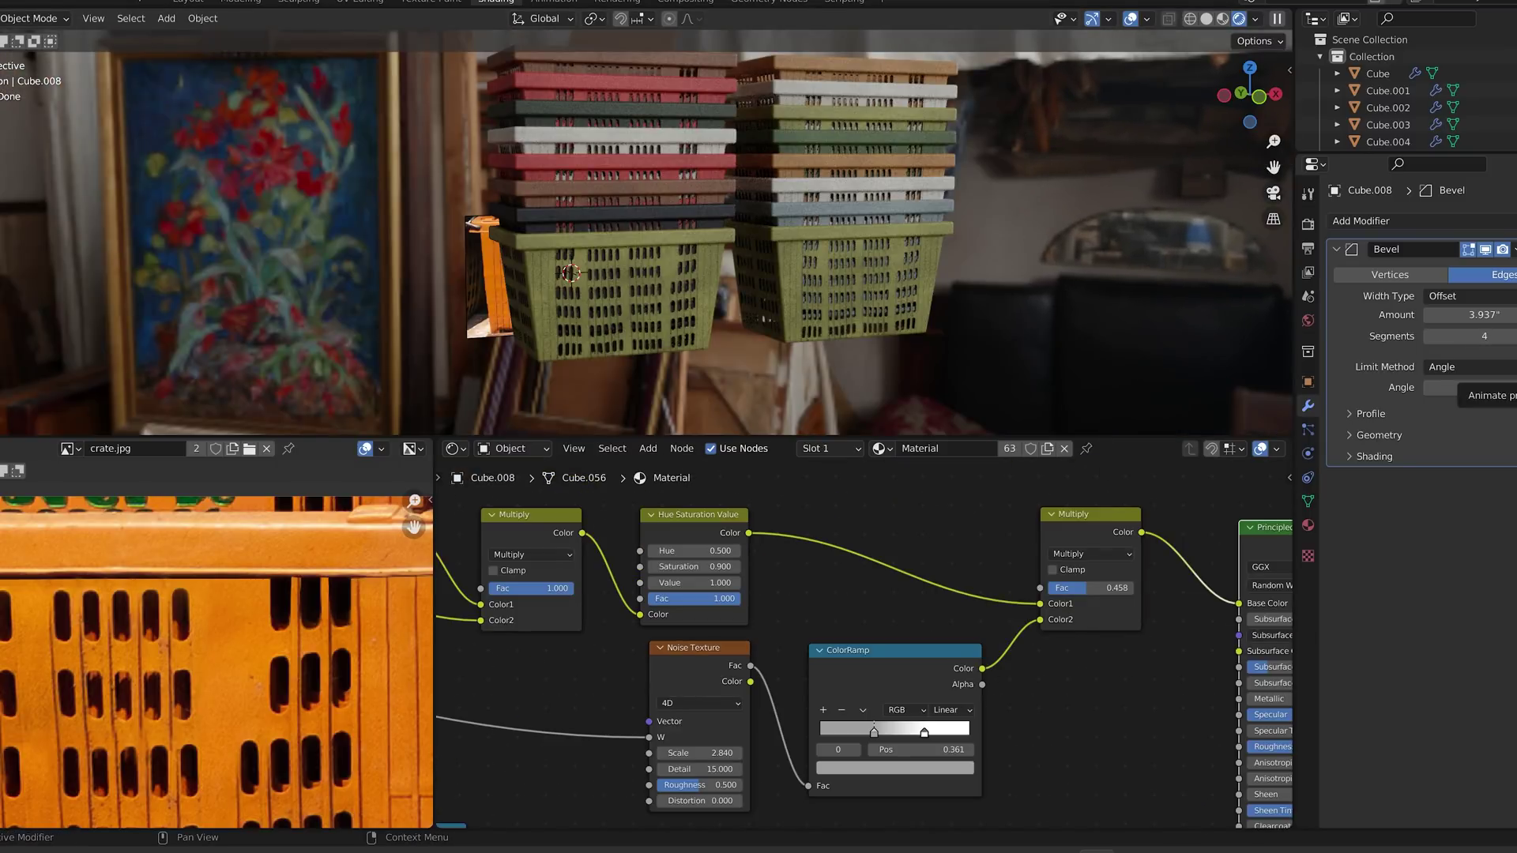
- Add a Geometry node above the Multiply node that feeds the shader's Base Color
{"action": "middle_click_drag", "start_coordinate": [943, 514], "coordinate": [769, 611]}
{"action": "key", "text": "shift+a"}
{"action": "left_click", "coordinate": [905, 516]}
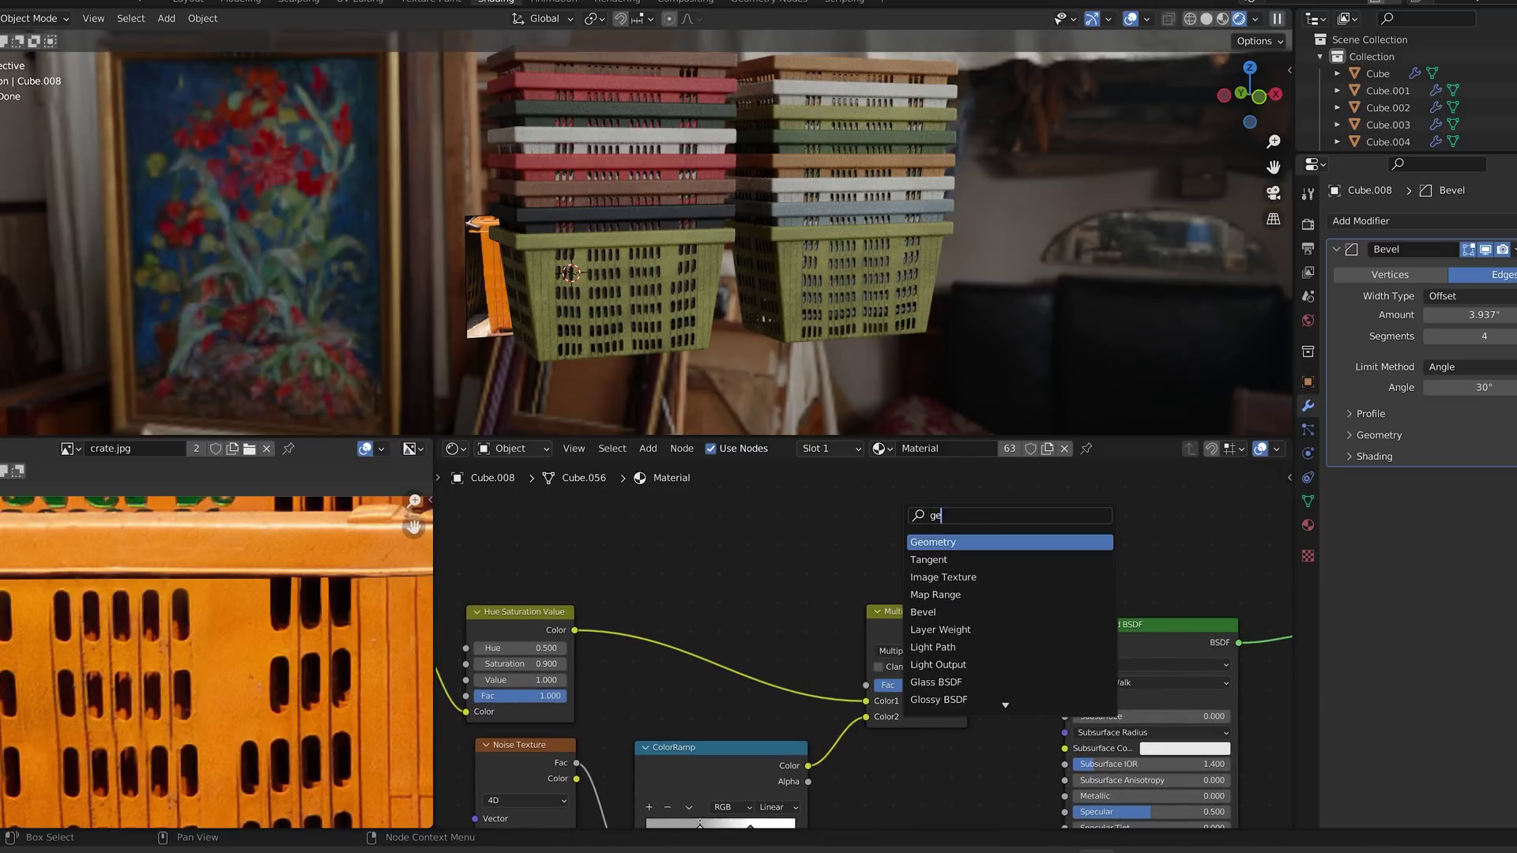
{"action": "left_click", "coordinate": [920, 542]}
{"action": "left_click", "coordinate": [710, 501]}
- Add a ColorRamp node beside the Geometry node
{"action": "middle_click_drag", "start_coordinate": [940, 467], "coordinate": [883, 506]}
{"action": "key", "text": "shift+a"}
{"action": "left_click", "coordinate": [883, 507]}
{"action": "type", "text": "ramp"}
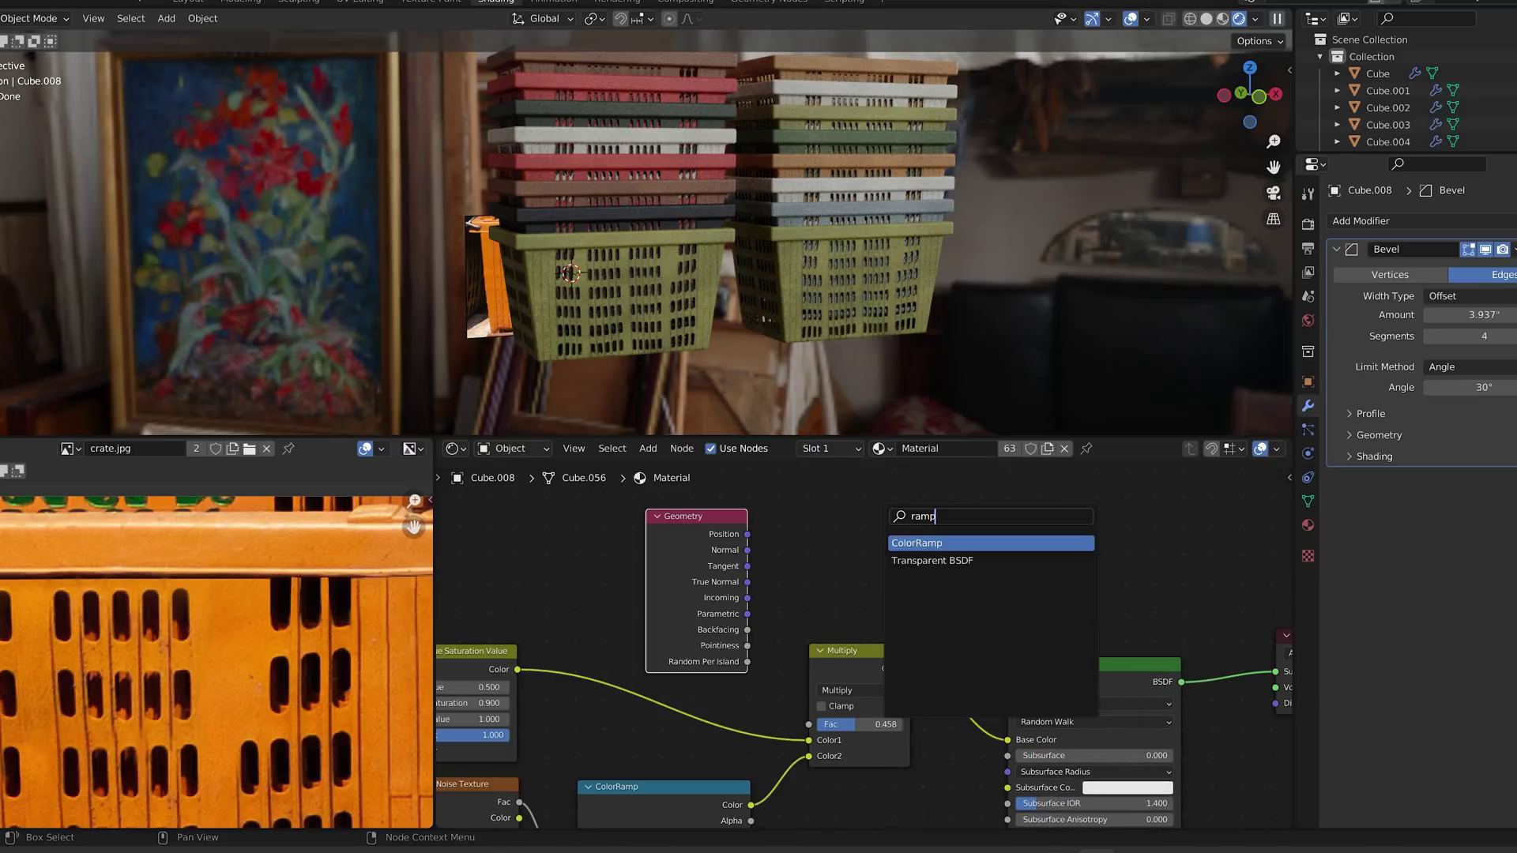
{"action": "left_click", "coordinate": [913, 546]}
{"action": "left_click", "coordinate": [831, 504]}
- Connect the Geometry node's Pointiness to the new ColorRamp, preview it, and move the white stop close to the black one
{"action": "left_click", "coordinate": [750, 660]}
{"action": "left_click_drag", "start_coordinate": [800, 615], "coordinate": [801, 613]}
{"action": "left_click", "coordinate": [848, 509], "text": "ctrl+shift"}
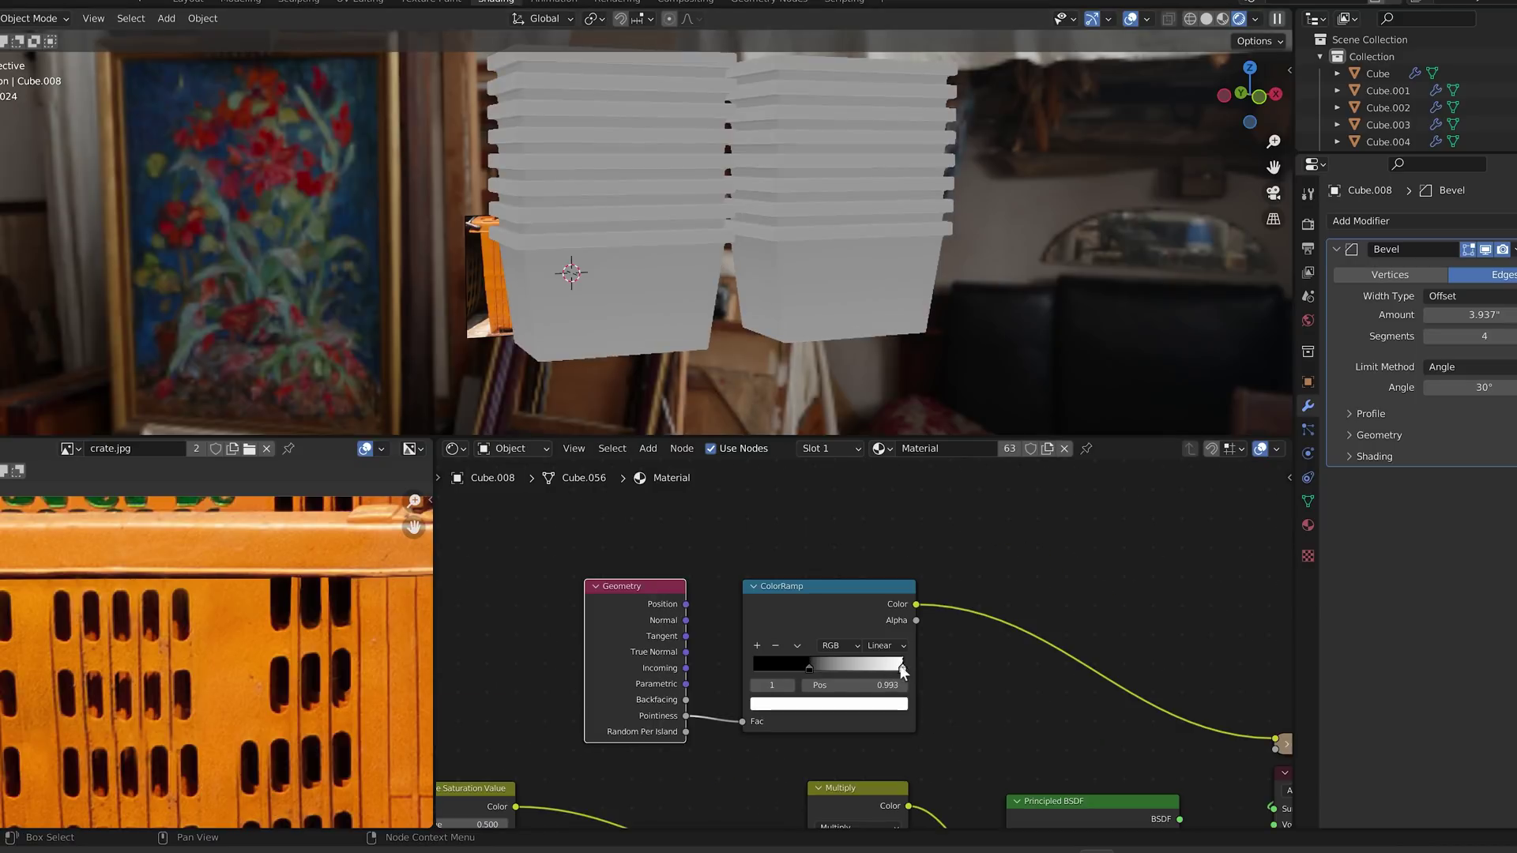
{"action": "left_click_drag", "start_coordinate": [903, 669], "coordinate": [838, 670]}
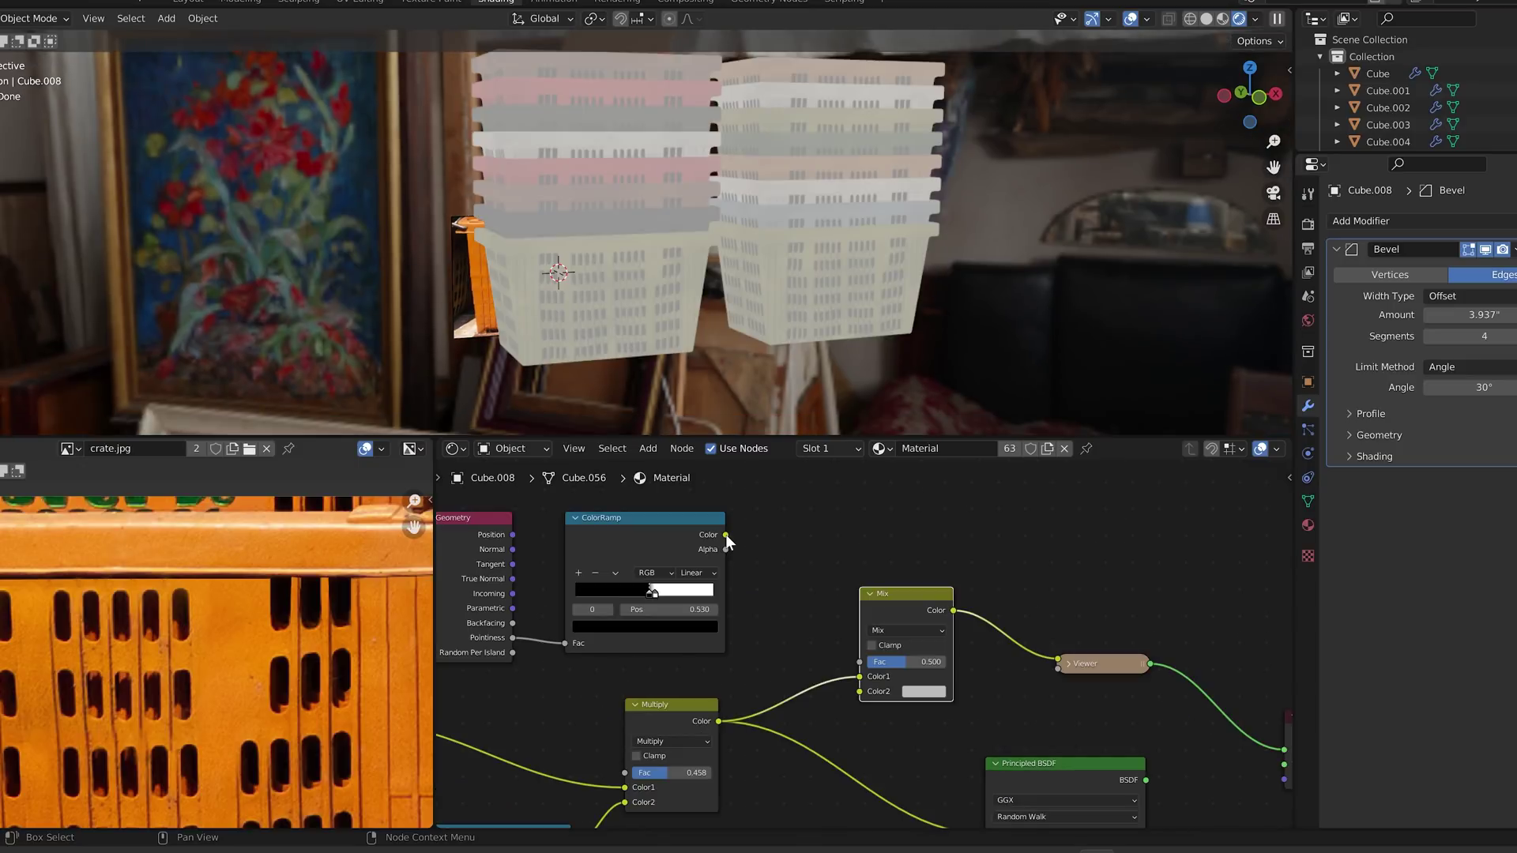
- Connect the pointiness ramp's color to the Mix node's Fac and the Mix output to the shader's Base Color
{"action": "left_click_drag", "start_coordinate": [725, 534], "coordinate": [859, 662]}
{"action": "middle_click_drag", "start_coordinate": [778, 675], "coordinate": [785, 612]}
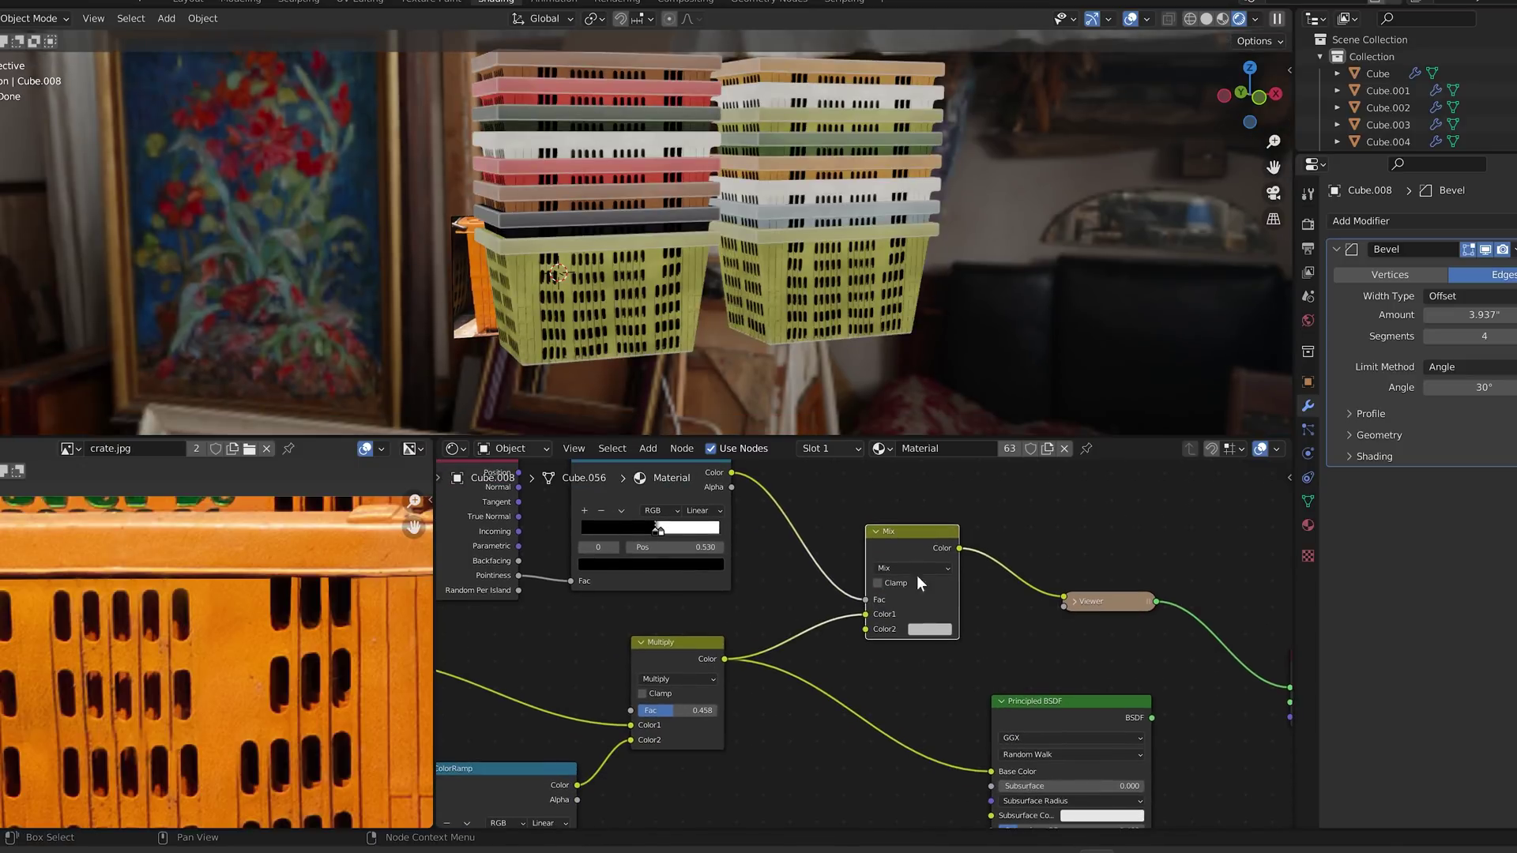
{"action": "left_click_drag", "start_coordinate": [960, 547], "coordinate": [990, 771]}
- Link the Multiply output to the Mix node's Color2 and insert a Hue/Saturation node on that link
{"action": "left_click_drag", "start_coordinate": [704, 609], "coordinate": [804, 654]}
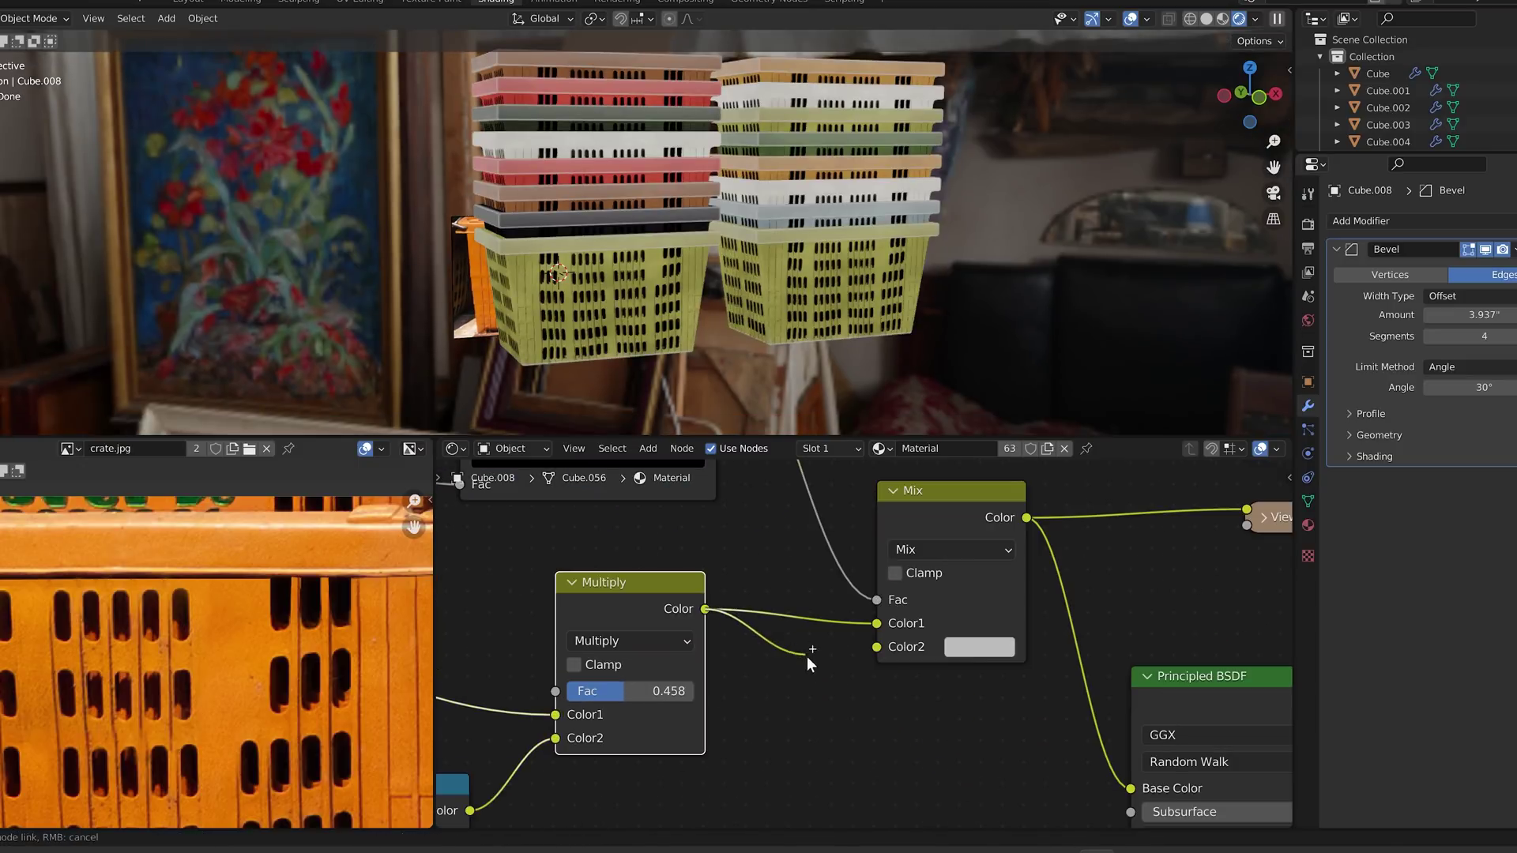
{"action": "left_click_drag", "start_coordinate": [877, 647], "coordinate": [877, 647]}
{"action": "key", "text": "shift+a"}
{"action": "left_click", "coordinate": [822, 641]}
{"action": "type", "text": "sat"}
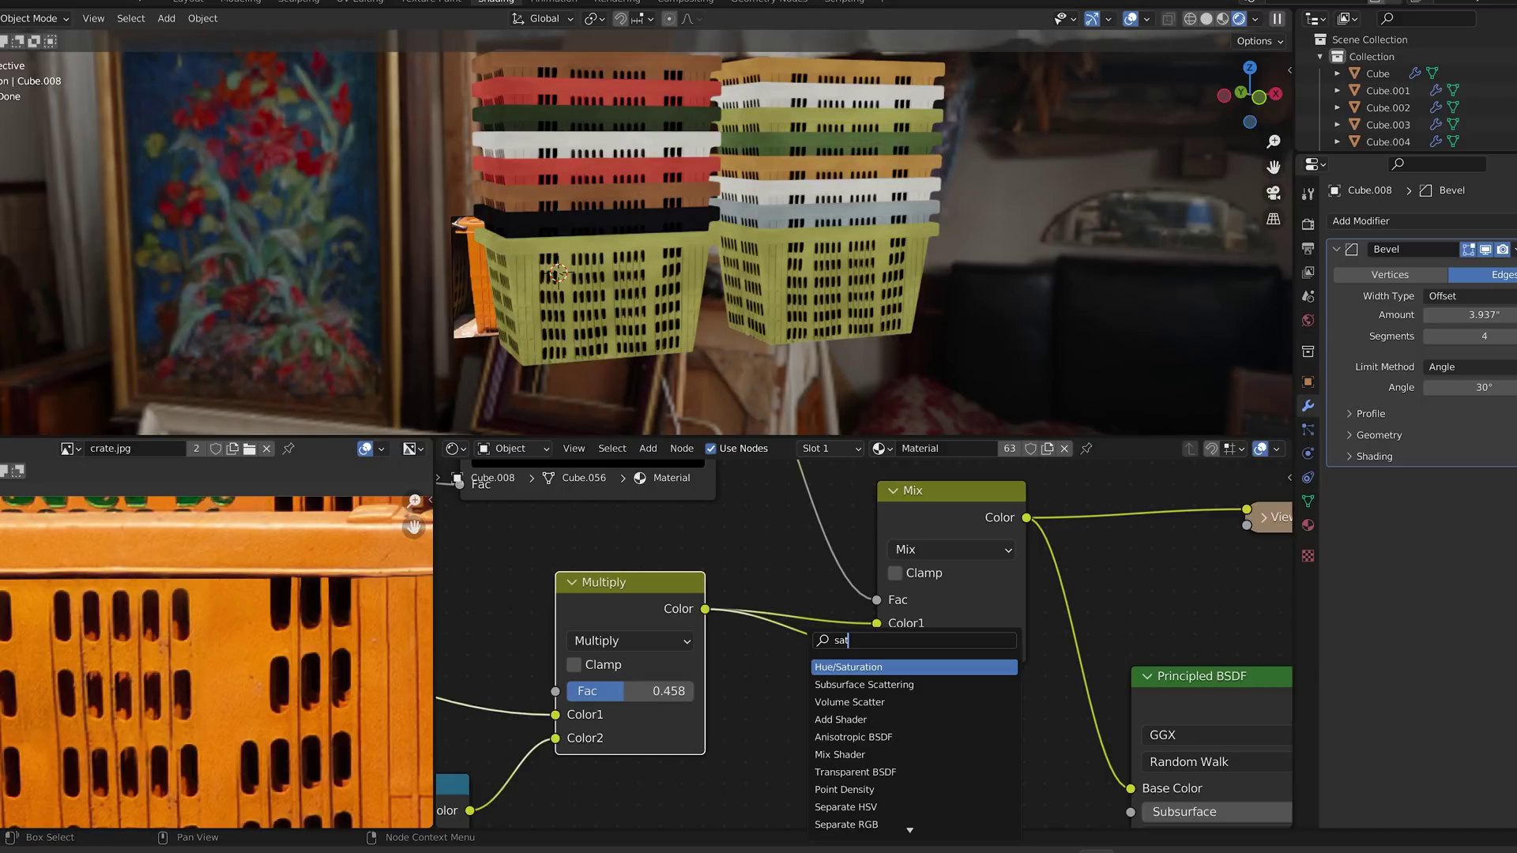
{"action": "left_click", "coordinate": [849, 665]}
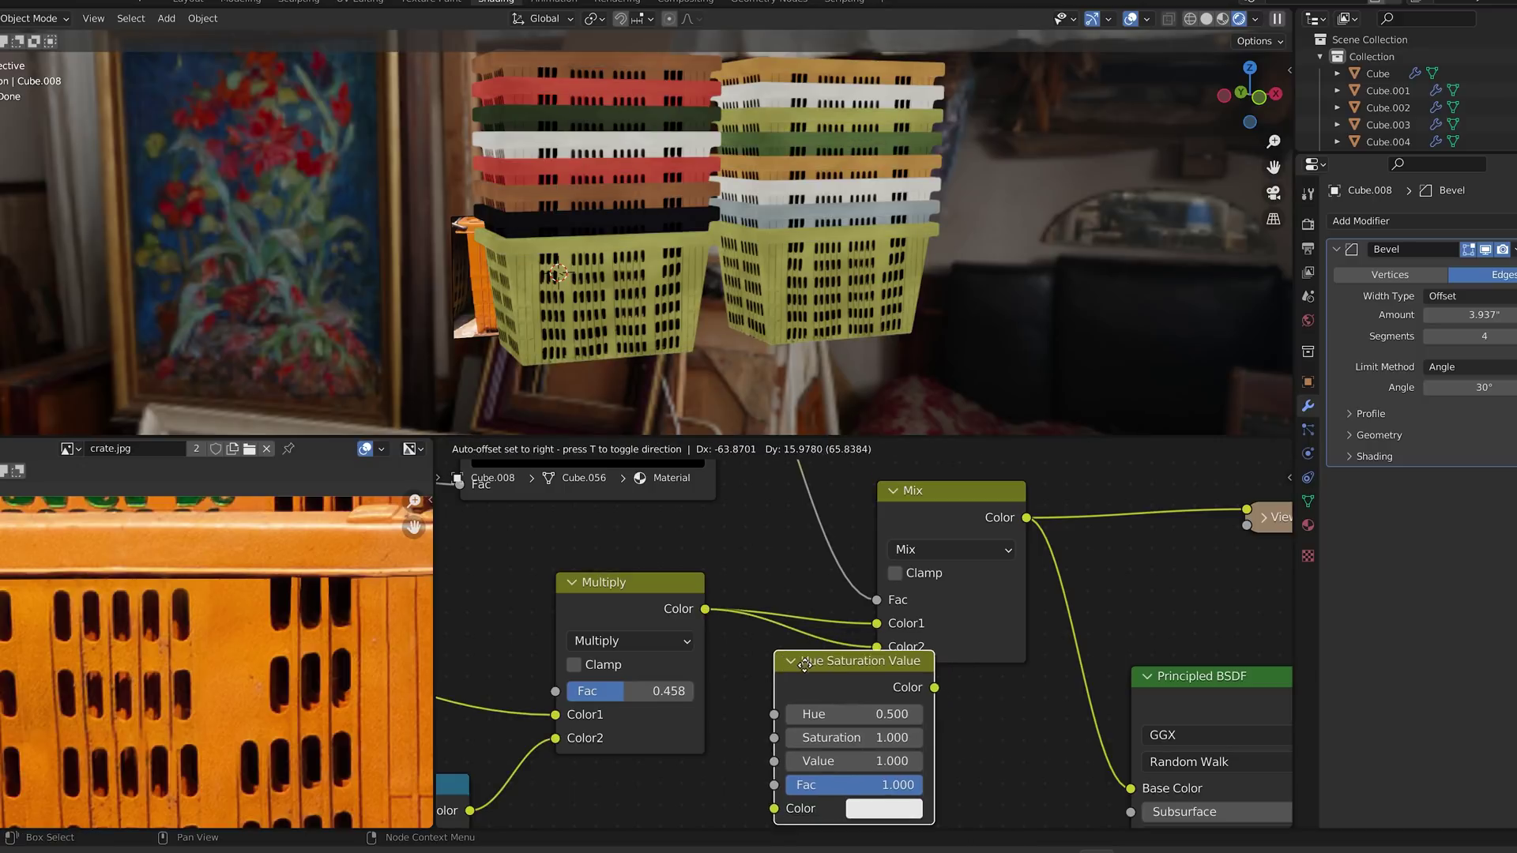
{"action": "left_click", "coordinate": [823, 648]}
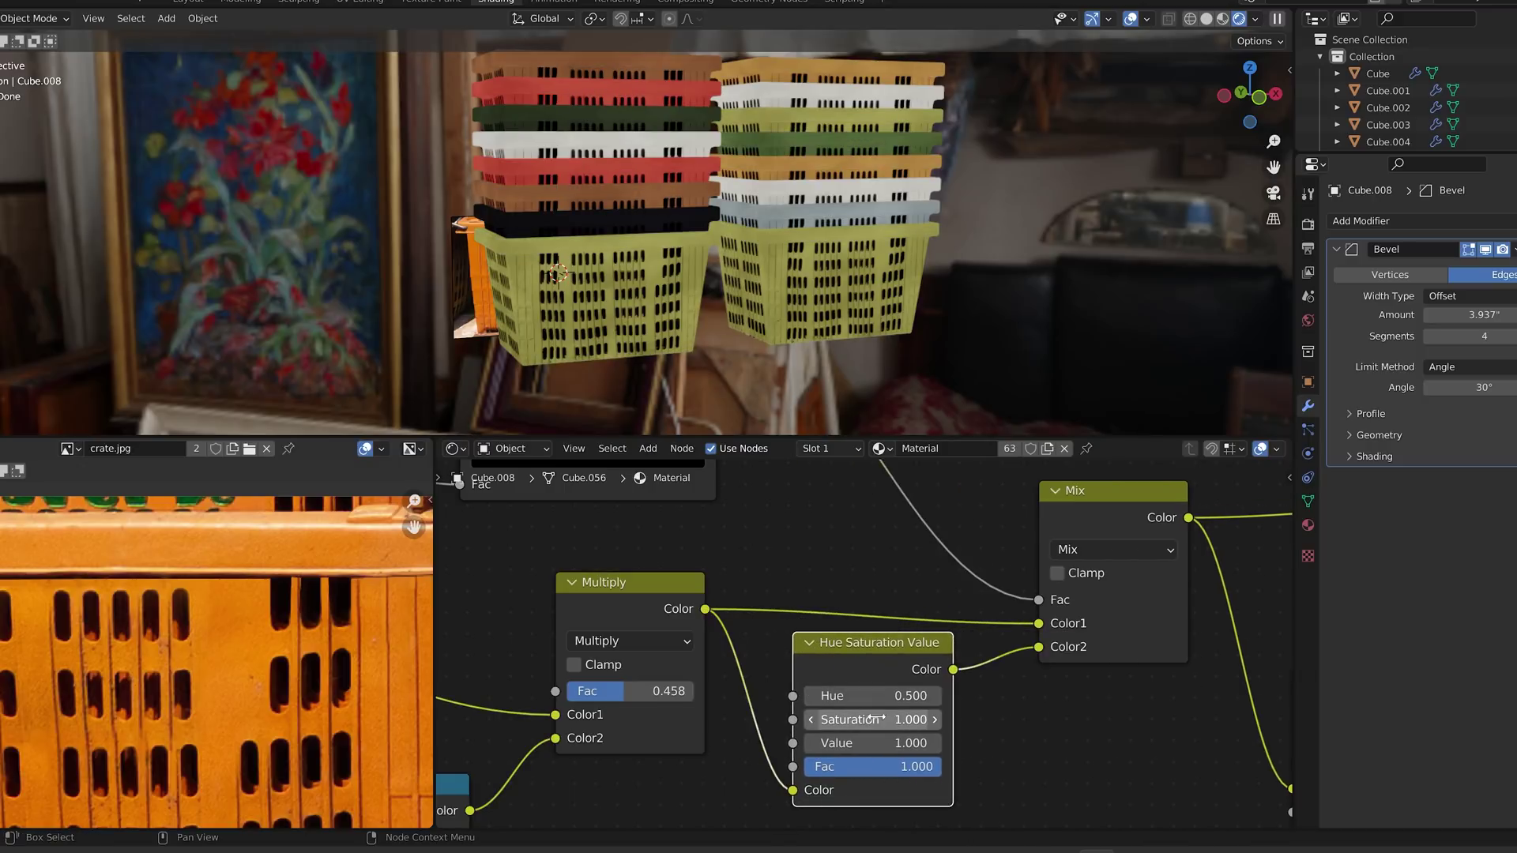
- Set the new Hue Saturation Value node's saturation to 0.400 and value to 1.900, and check the crate edges
{"action": "left_click", "coordinate": [813, 720]}
{"action": "left_click", "coordinate": [814, 720]}
{"action": "left_click", "coordinate": [813, 719]}
{"action": "left_click", "coordinate": [814, 719]}
{"action": "left_click", "coordinate": [813, 719]}
{"action": "left_click", "coordinate": [814, 720]}
{"action": "left_click", "coordinate": [935, 744]}
{"action": "left_click", "coordinate": [936, 743]}
{"action": "left_click", "coordinate": [936, 744]}
{"action": "left_click", "coordinate": [936, 744]}
{"action": "left_click", "coordinate": [936, 744]}
{"action": "left_click", "coordinate": [936, 744]}
{"action": "left_click", "coordinate": [936, 744]}
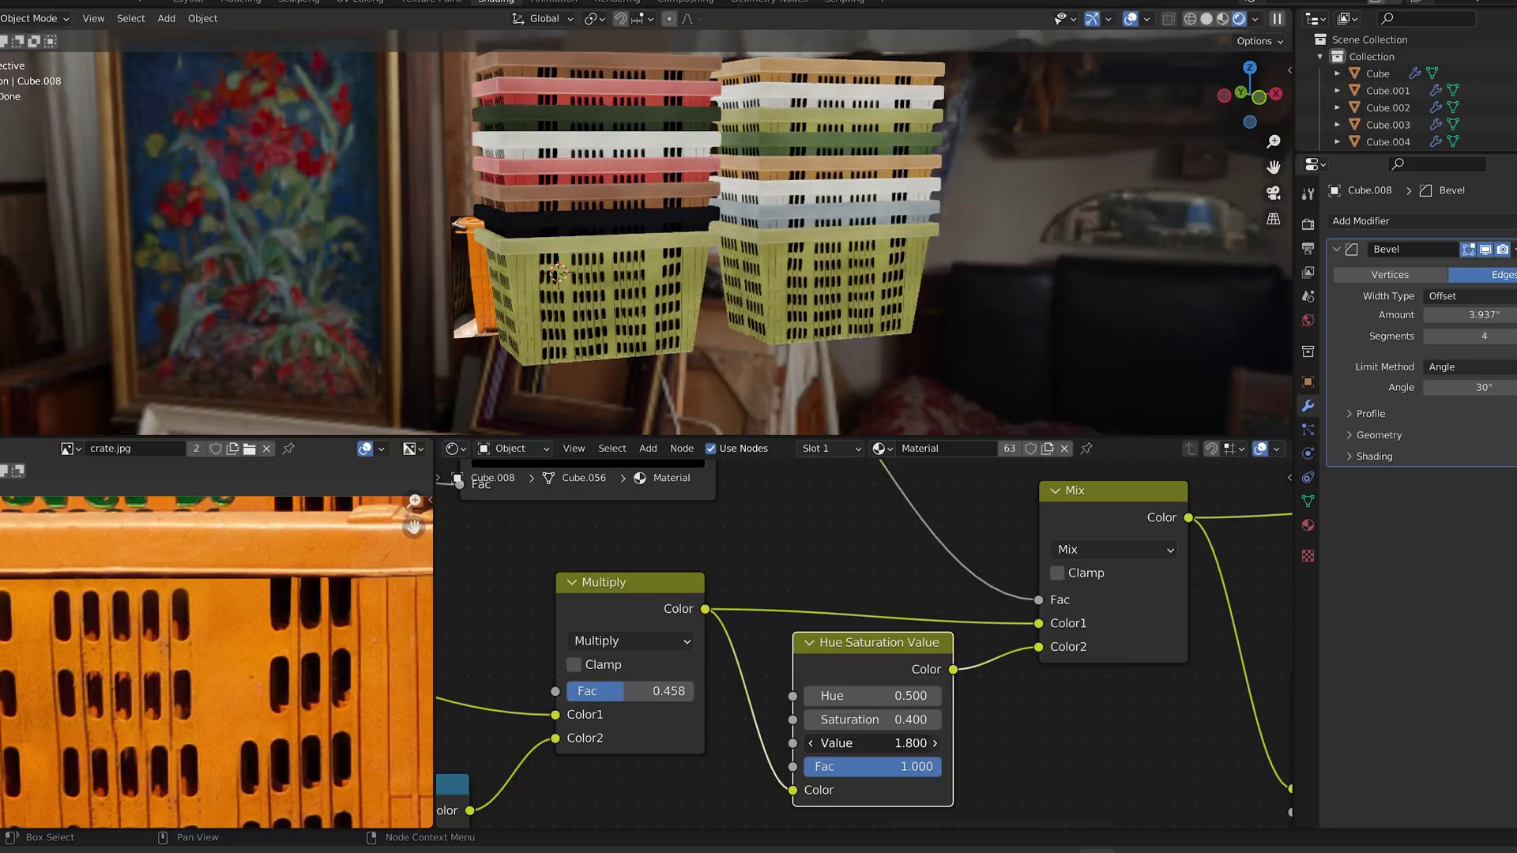
{"action": "left_click", "coordinate": [936, 744]}
{"action": "left_click", "coordinate": [936, 744]}
{"action": "middle_click_drag", "start_coordinate": [690, 185], "coordinate": [819, 372]}
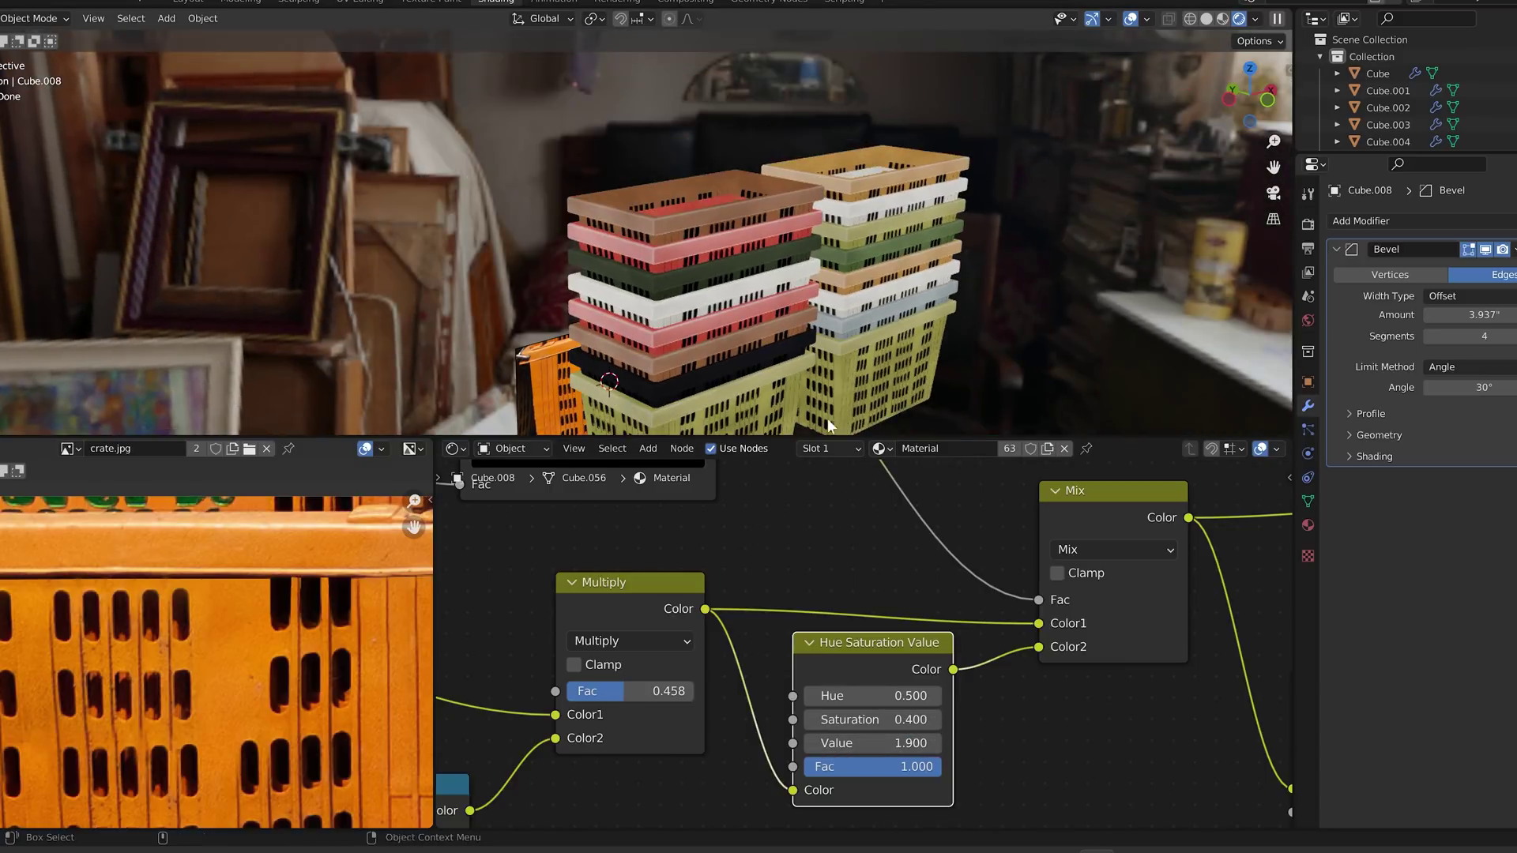
- Connect the crate.jpg texture's color to the Bump node's Height and insert a ColorRamp on the link into Roughness
{"action": "middle_click_drag", "start_coordinate": [783, 588], "coordinate": [729, 593]}
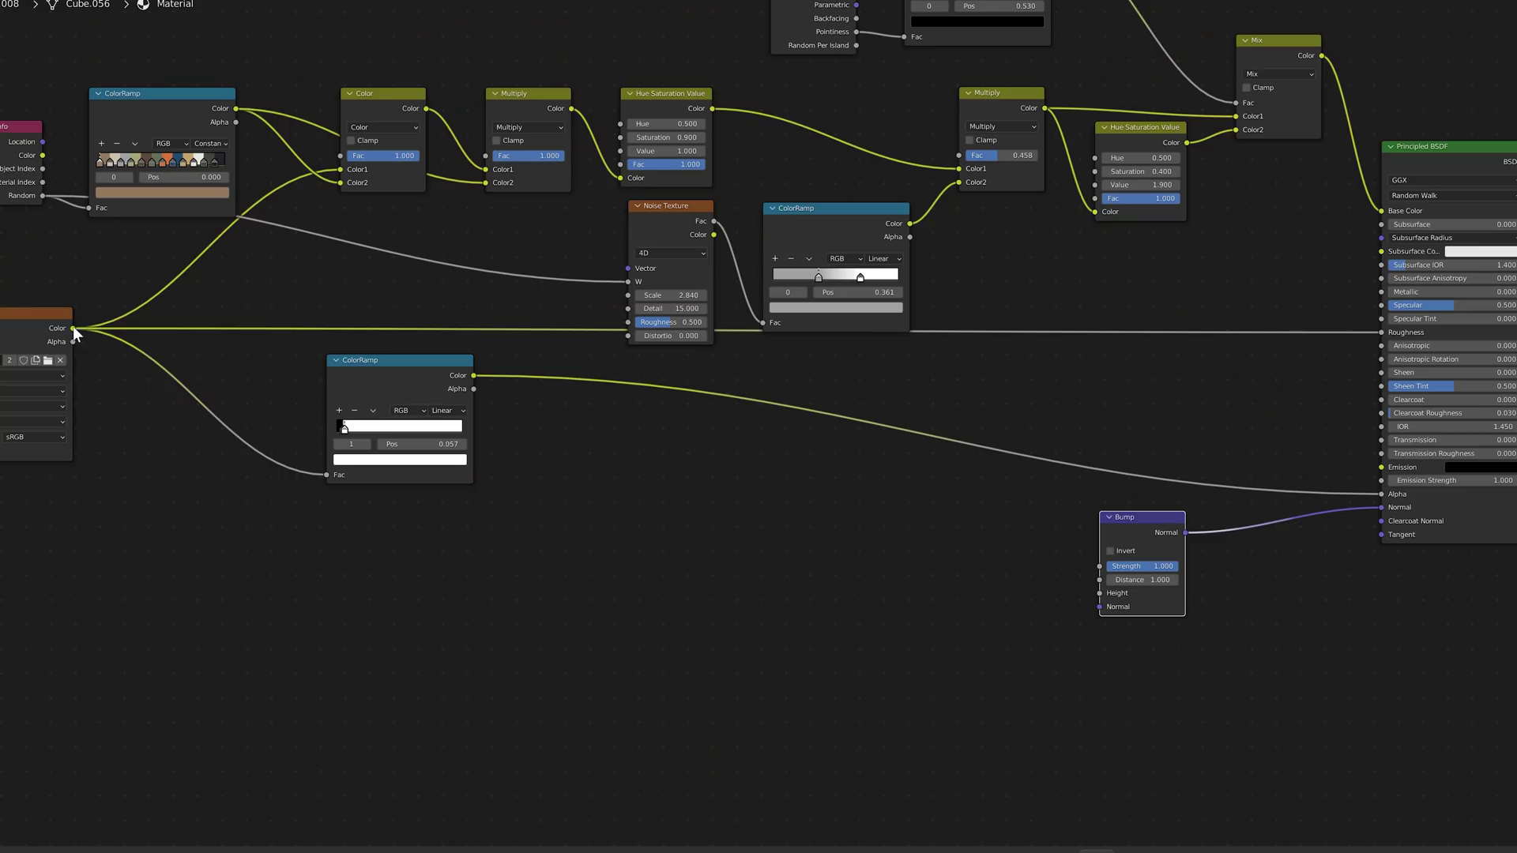
{"action": "left_click_drag", "start_coordinate": [72, 327], "coordinate": [1098, 593]}
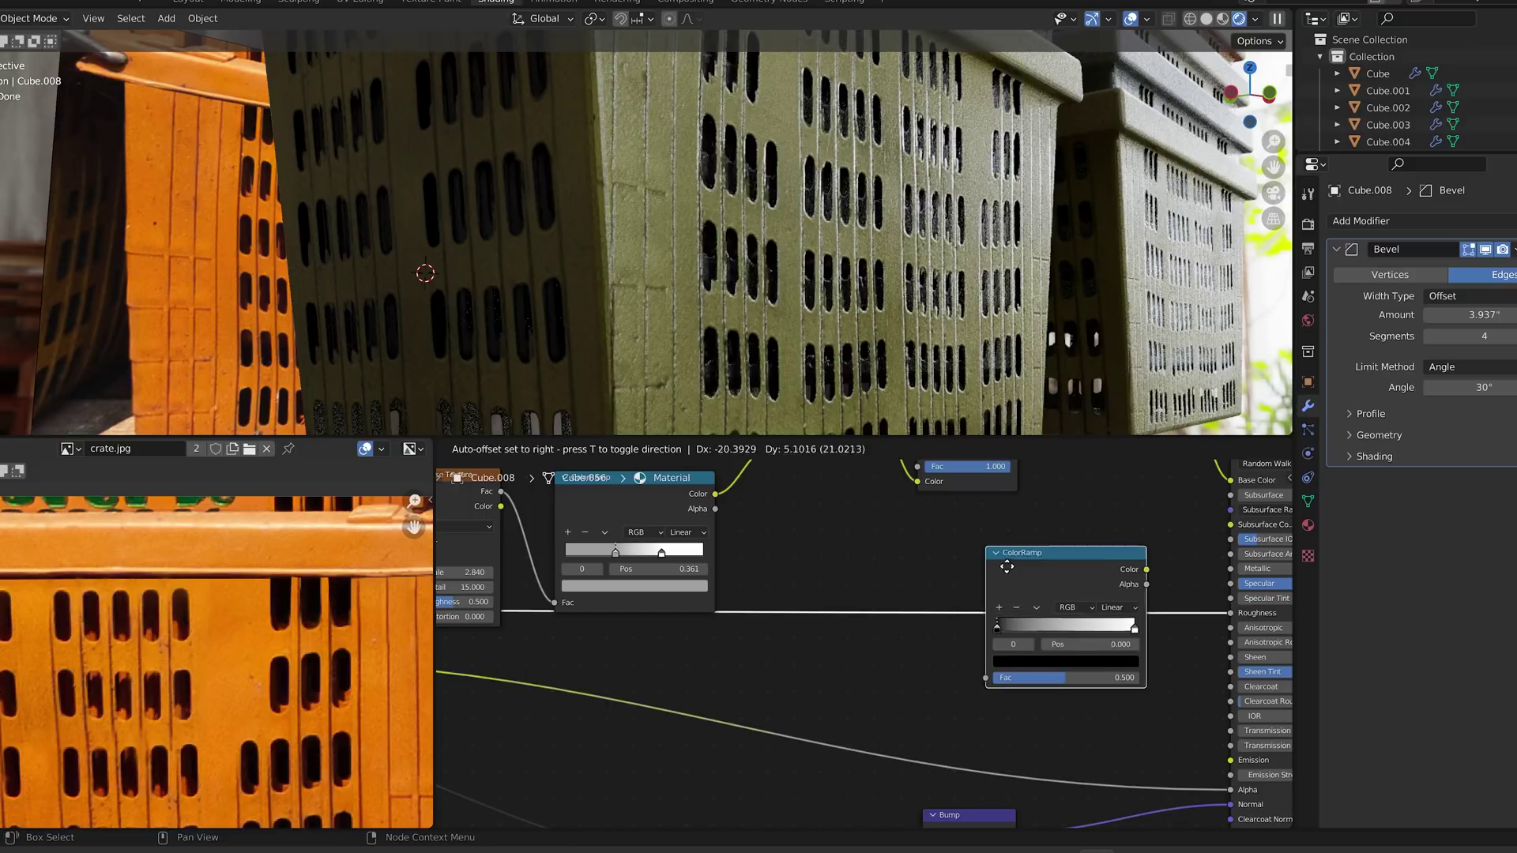
{"action": "left_click", "coordinate": [979, 565]}
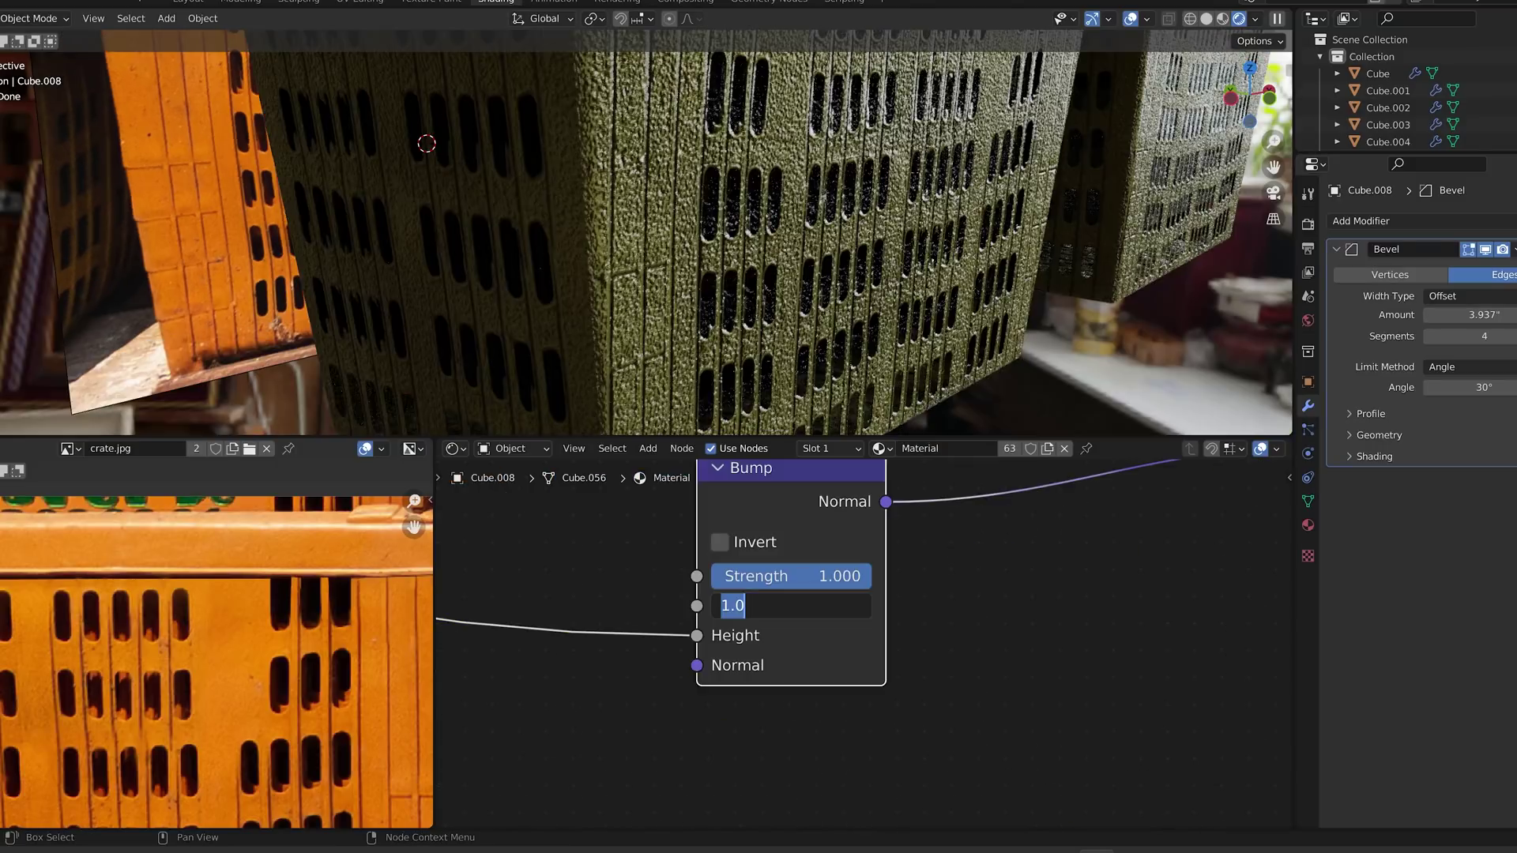
- Set the Bump node's distance to 0.010
{"action": "type", "text": "1"}
{"action": "key", "text": "Return"}
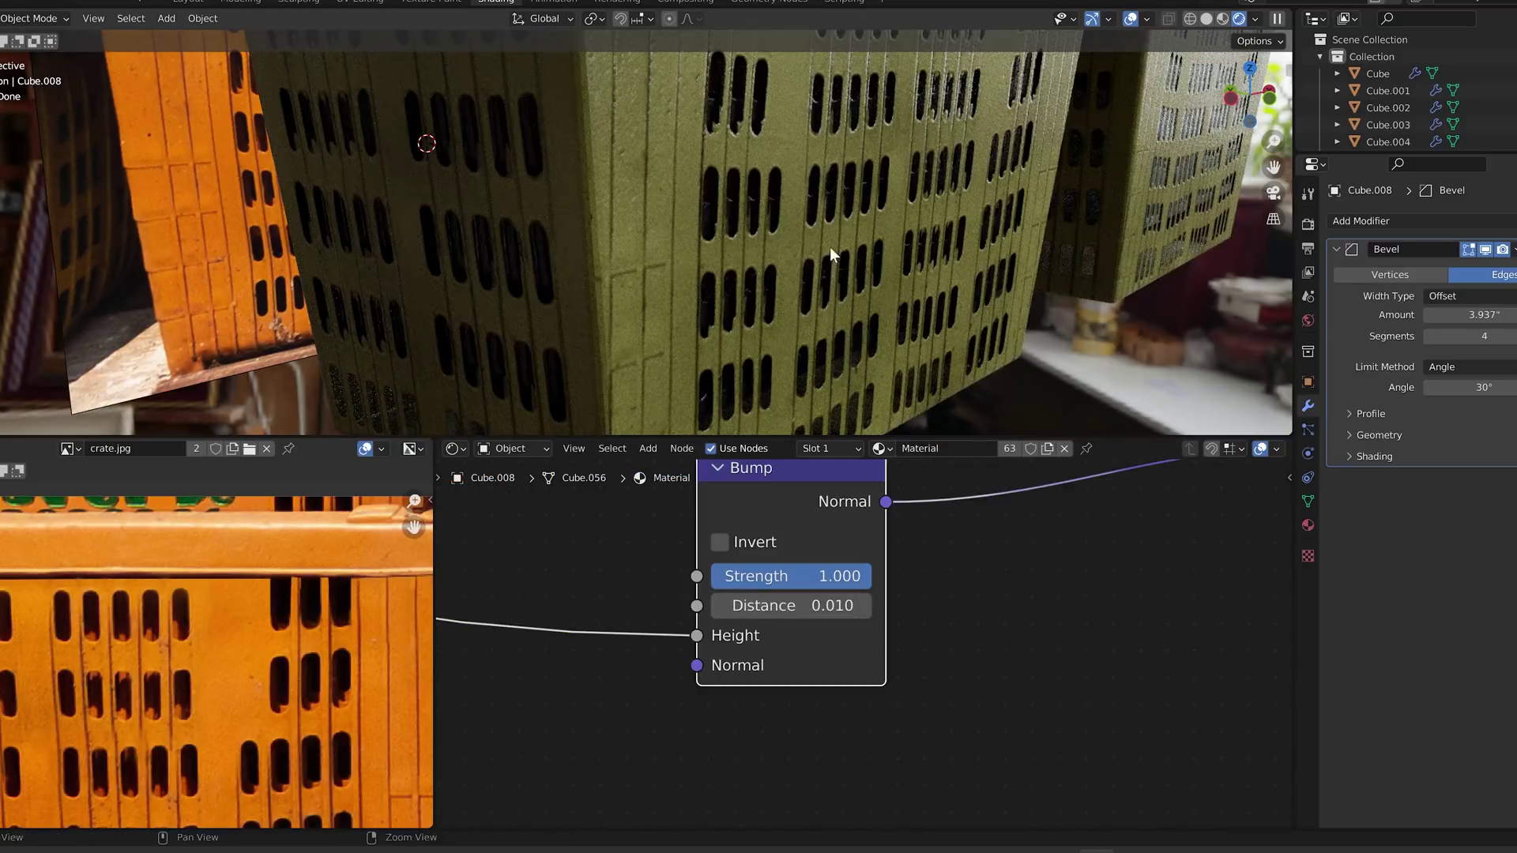
{"action": "scroll", "coordinate": [829, 247], "scroll_direction": "down", "scroll_amount": 3}
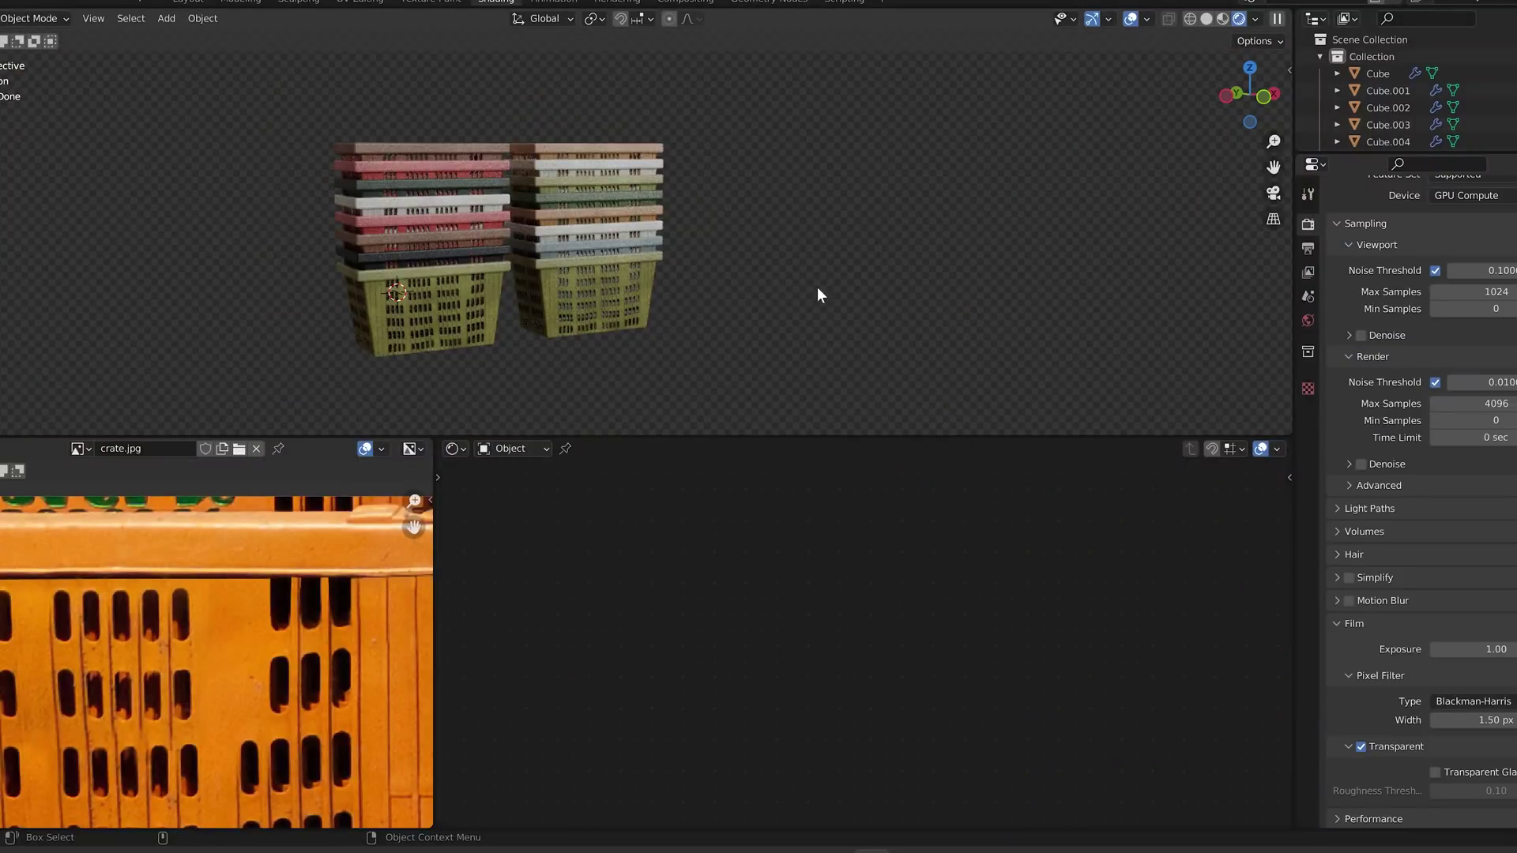
- Select the second stack of crates and duplicate it along the X axis to extend the row
{"action": "middle_click_drag", "start_coordinate": [926, 289], "coordinate": [818, 241]}
{"action": "key", "text": "KP_1"}
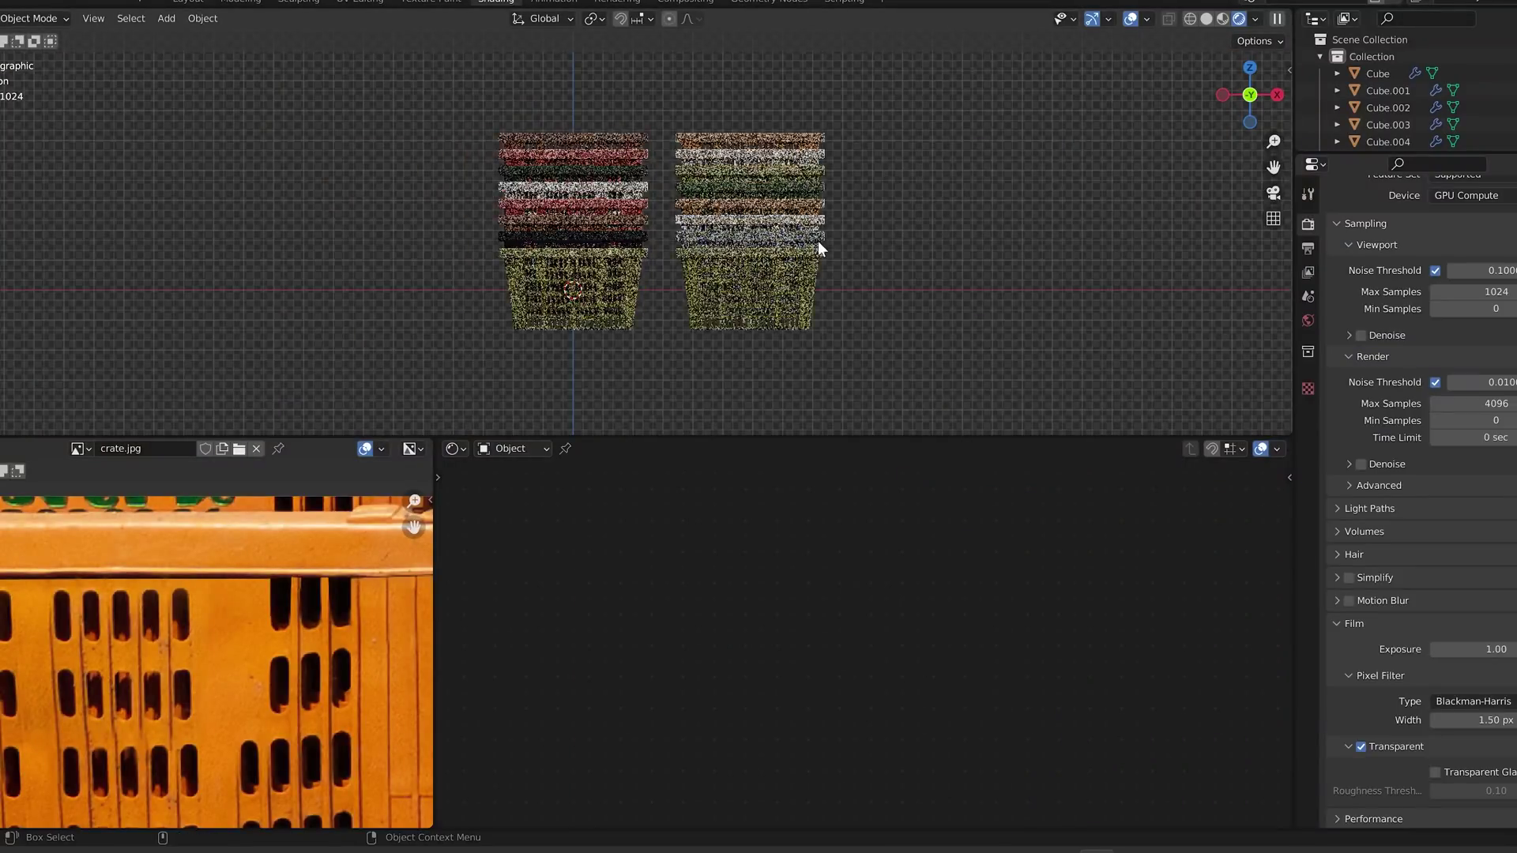
{"action": "left_click_drag", "start_coordinate": [744, 101], "coordinate": [806, 316]}
{"action": "middle_click_drag", "start_coordinate": [873, 242], "coordinate": [847, 286], "text": "shift"}
{"action": "key", "text": "shift+d"}
{"action": "key", "text": "x"}
{"action": "left_click", "coordinate": [829, 248]}
- Select the stacks in the row and duplicate them along the global Y axis to form another row
{"action": "left_click_drag", "start_coordinate": [812, 96], "coordinate": [485, 409]}
{"action": "key", "text": "shift+d"}
{"action": "key", "text": "y"}
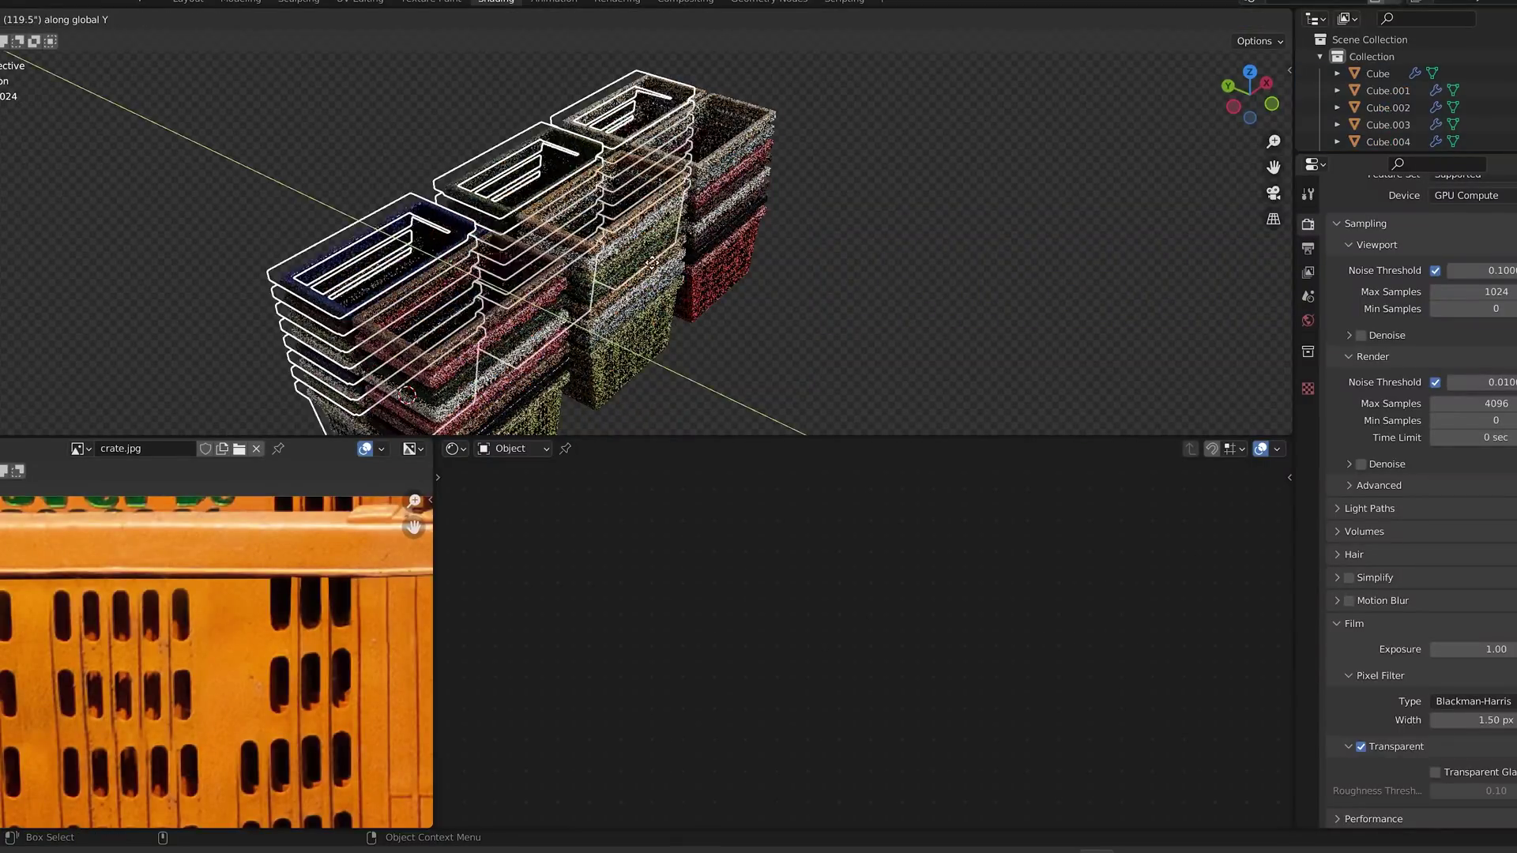
{"action": "left_click", "coordinate": [649, 260]}
{"action": "middle_click_drag", "start_coordinate": [649, 261], "coordinate": [416, 164]}
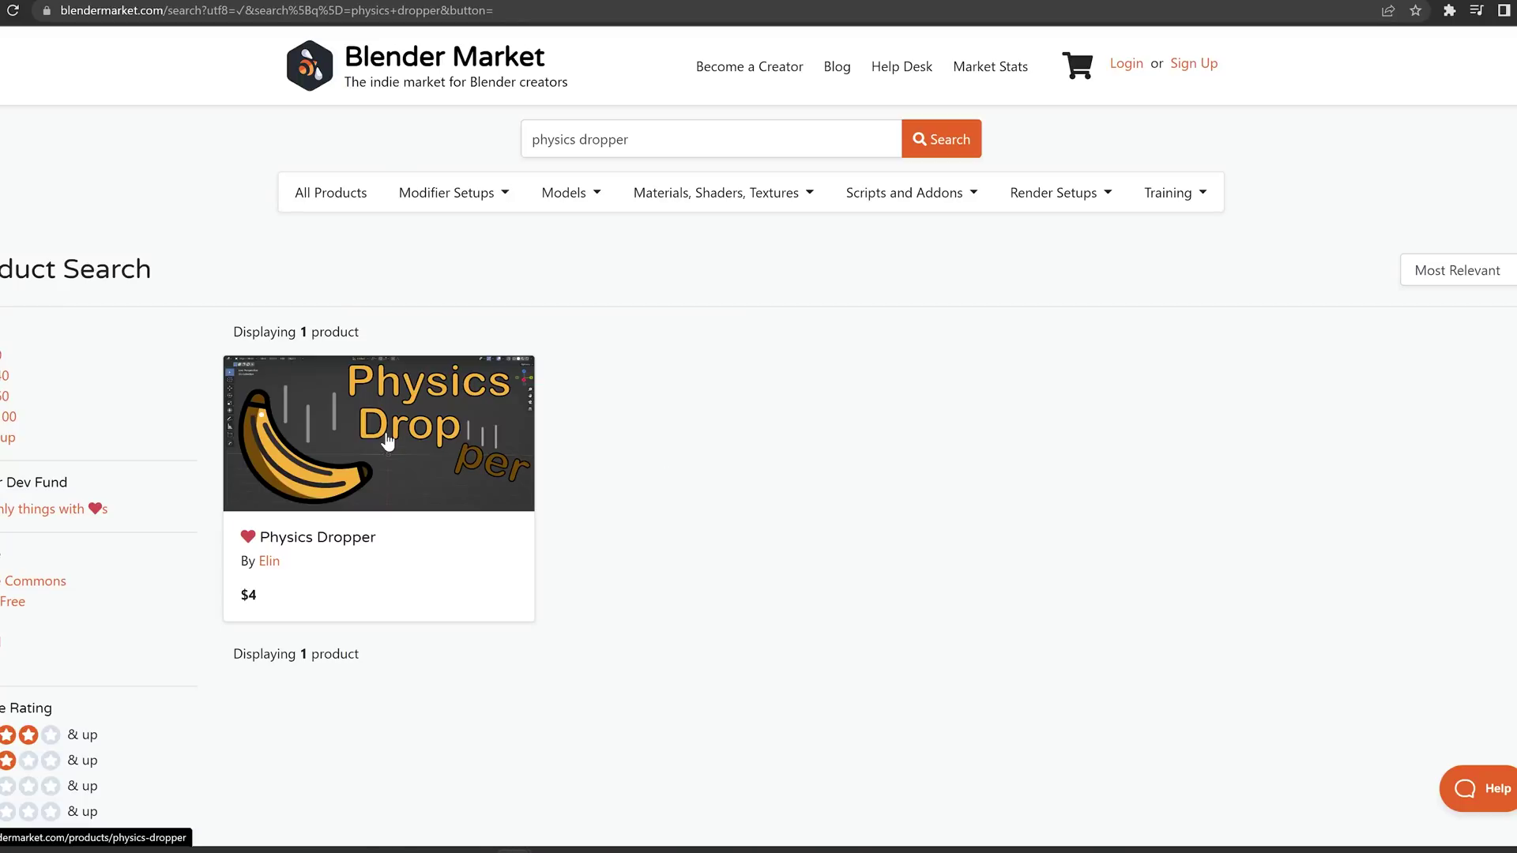
- Switch to Blender Market in the browser, open the Physics Dropper product page and read through its description
{"action": "left_click", "coordinate": [387, 442]}
{"action": "scroll", "coordinate": [681, 751], "scroll_direction": "down", "scroll_amount": 7}
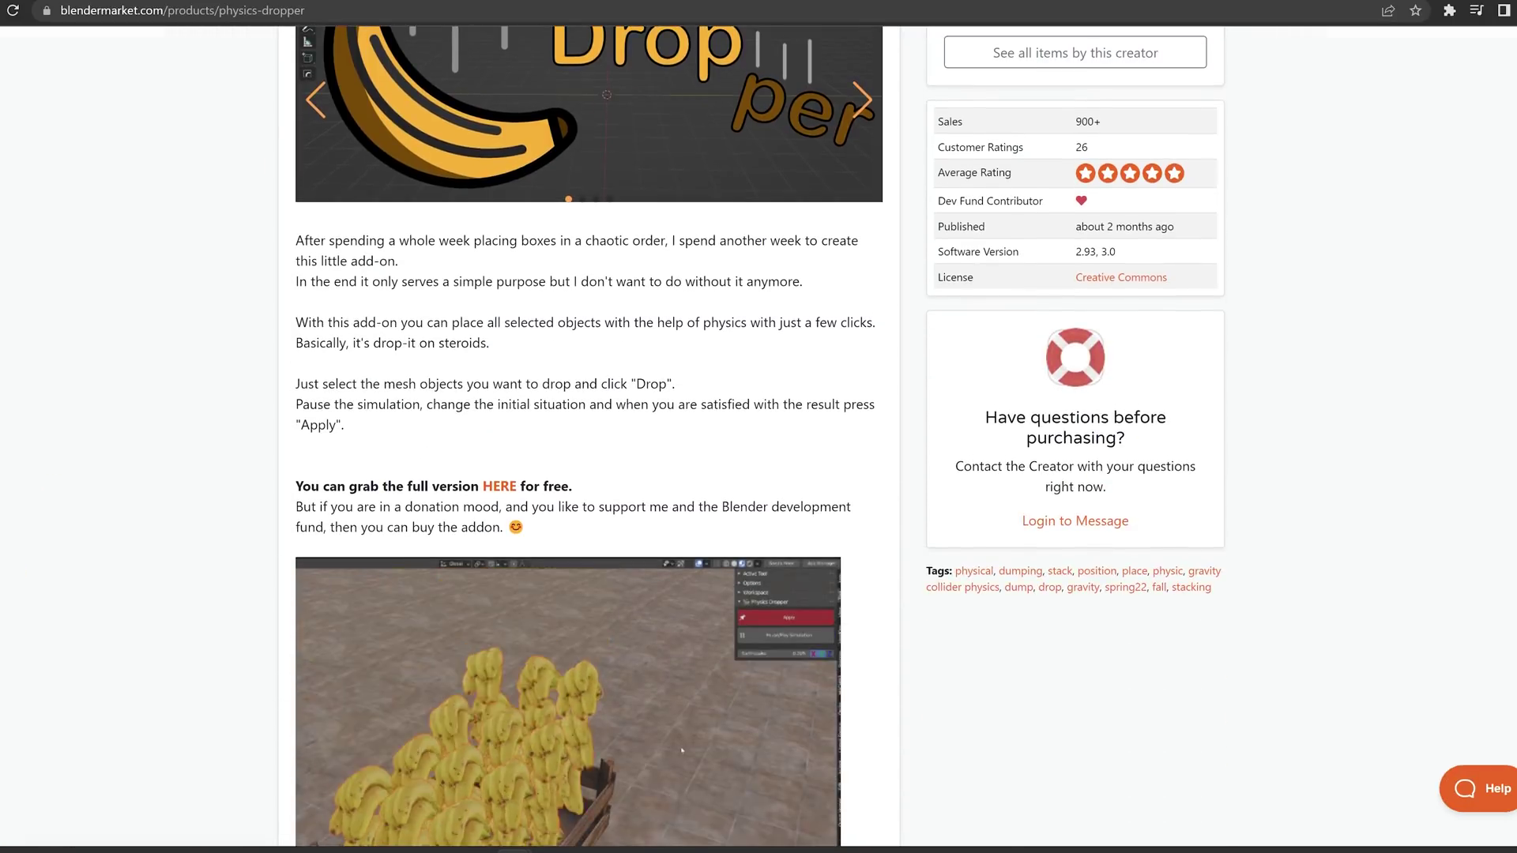
{"action": "scroll", "coordinate": [682, 751], "scroll_direction": "down", "scroll_amount": 4}
{"action": "scroll", "coordinate": [589, 458], "scroll_direction": "down", "scroll_amount": 6}
{"action": "scroll", "coordinate": [610, 410], "scroll_direction": "down", "scroll_amount": 7}
{"action": "scroll", "coordinate": [652, 378], "scroll_direction": "down", "scroll_amount": 15}
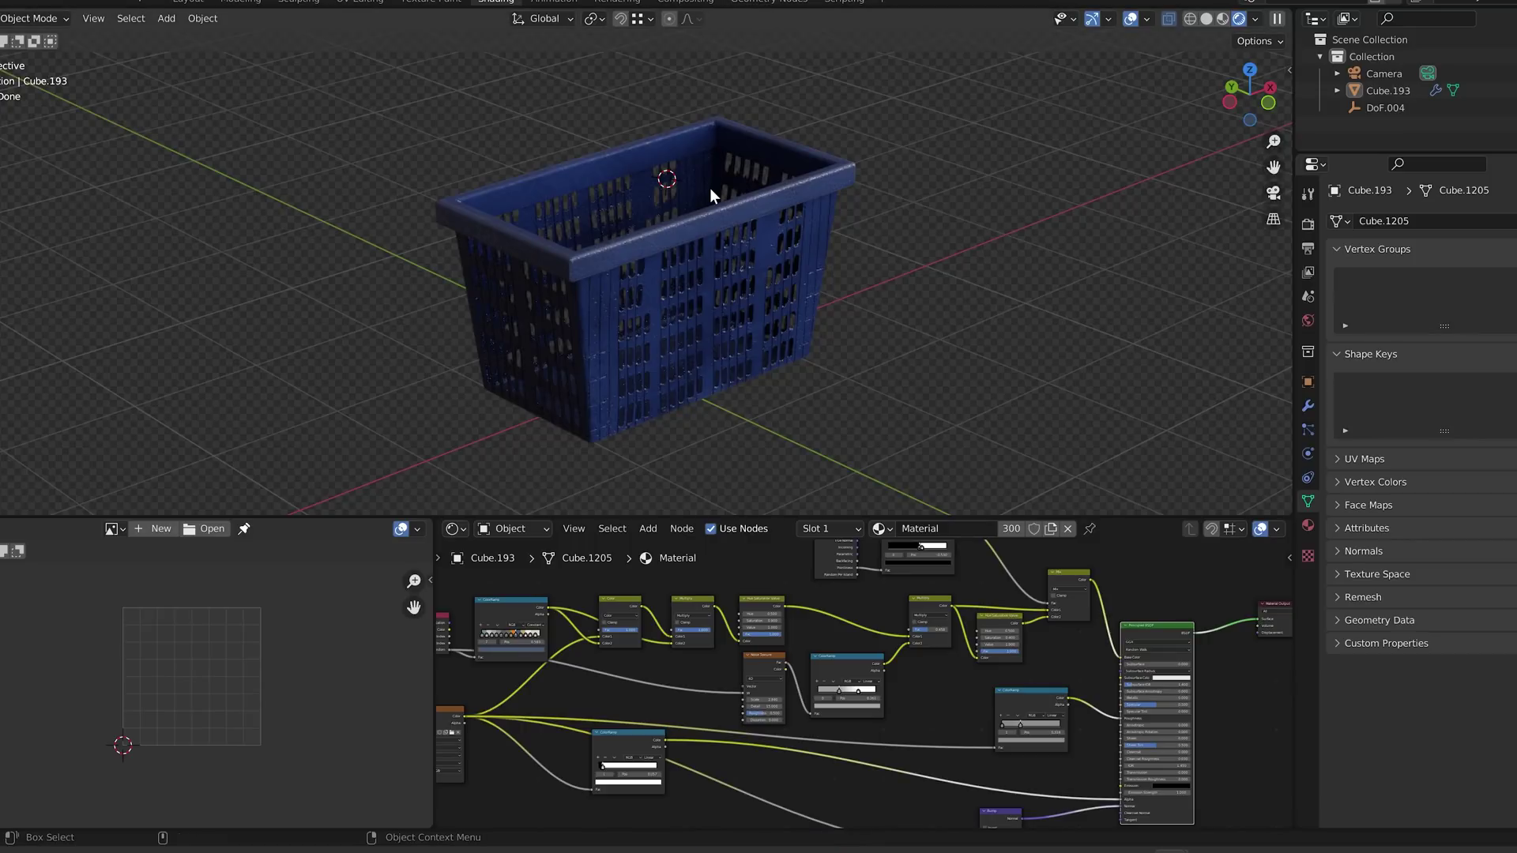
- Switch back to Blender, add a cube inside the blue crate and scale it down to apple size
{"action": "key", "text": "shift+a"}
{"action": "left_click", "coordinate": [797, 203]}
{"action": "key", "text": "s"}
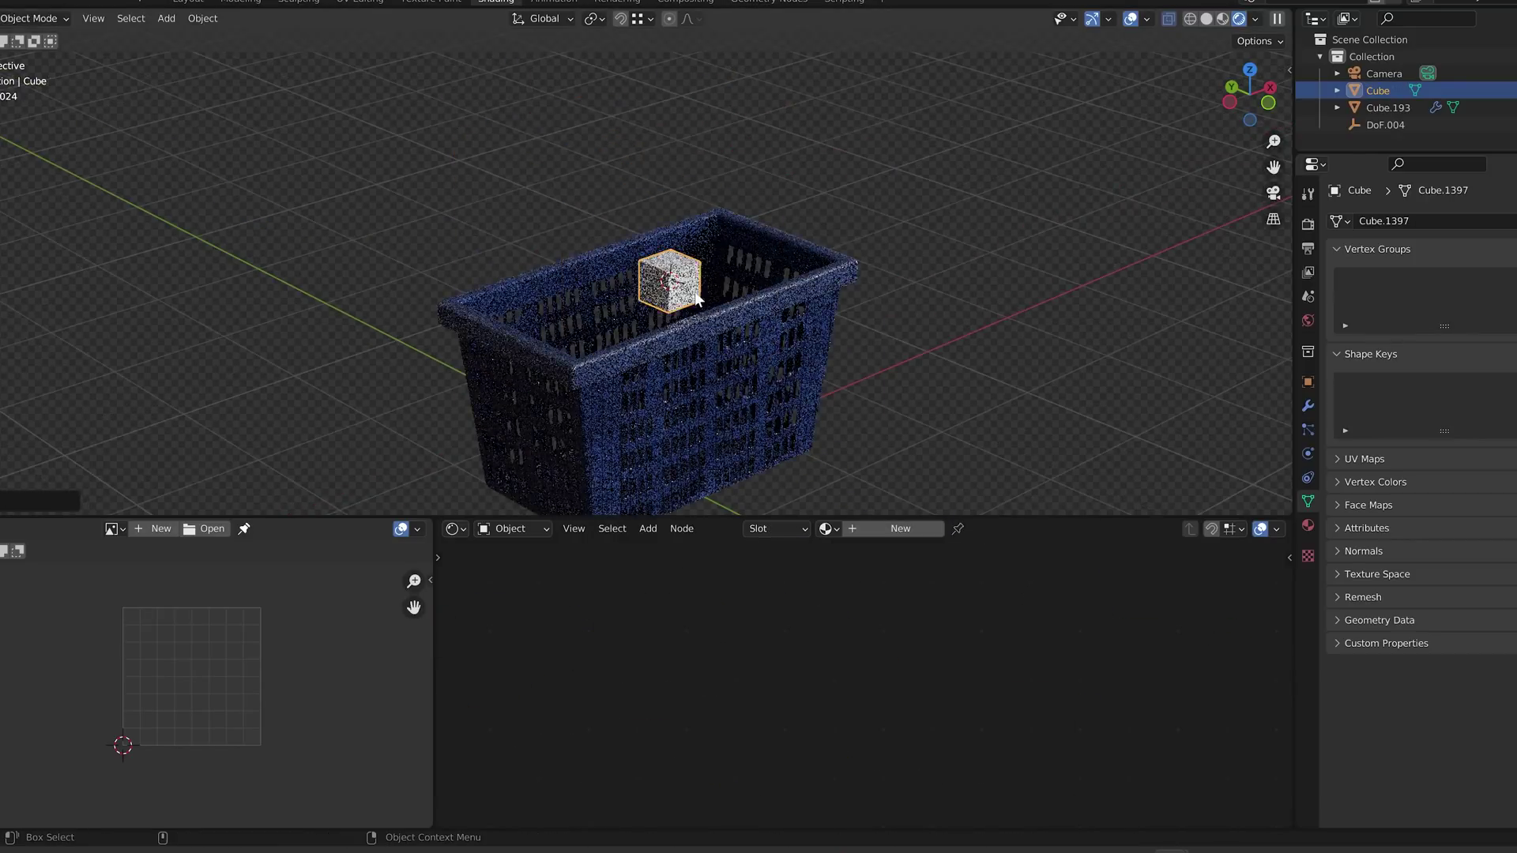
{"action": "left_click", "coordinate": [693, 294]}
- Give the small cube a level 3 Subdivision modifier and apply it so the mesh becomes an editable sphere
{"action": "scroll", "coordinate": [693, 293], "scroll_direction": "up", "scroll_amount": 5}
{"action": "key", "text": "ctrl+3"}
{"action": "scroll", "coordinate": [748, 291], "scroll_direction": "up", "scroll_amount": 2}
{"action": "middle_click_drag", "start_coordinate": [790, 308], "coordinate": [700, 269], "text": "shift"}
{"action": "scroll", "coordinate": [762, 156], "scroll_direction": "up", "scroll_amount": 2}
{"action": "middle_click_drag", "start_coordinate": [762, 156], "coordinate": [734, 187], "text": "shift"}
{"action": "key", "text": "Tab"}
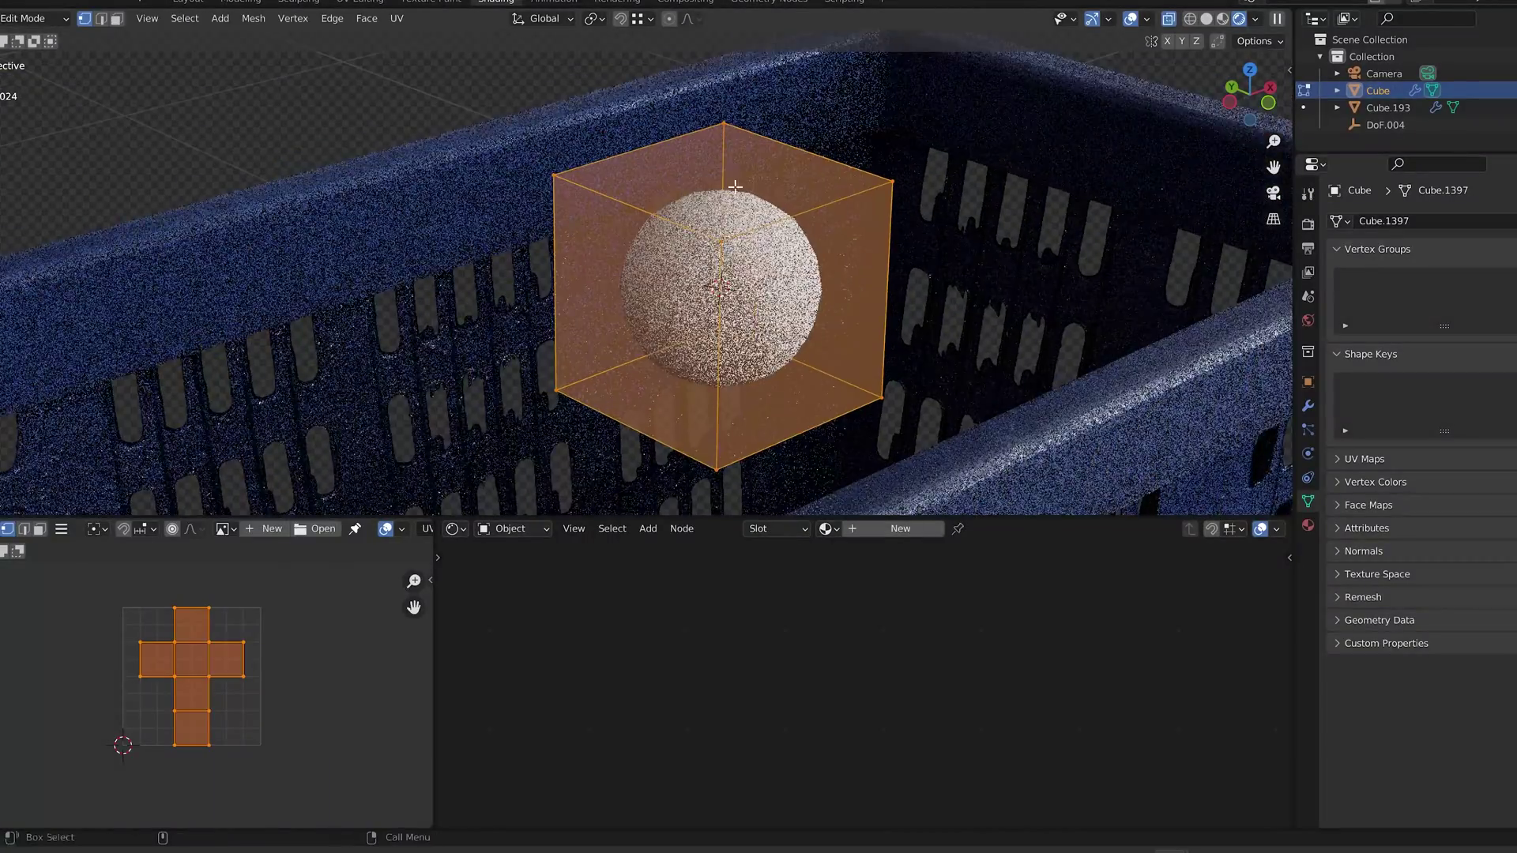
{"action": "key", "text": "Tab"}
{"action": "left_click", "coordinate": [1307, 405]}
{"action": "key", "text": "ctrl+a"}
{"action": "key", "text": "Tab"}
{"action": "scroll", "coordinate": [695, 316], "scroll_direction": "up", "scroll_amount": 2}
{"action": "middle_click_drag", "start_coordinate": [770, 117], "coordinate": [774, 155]}
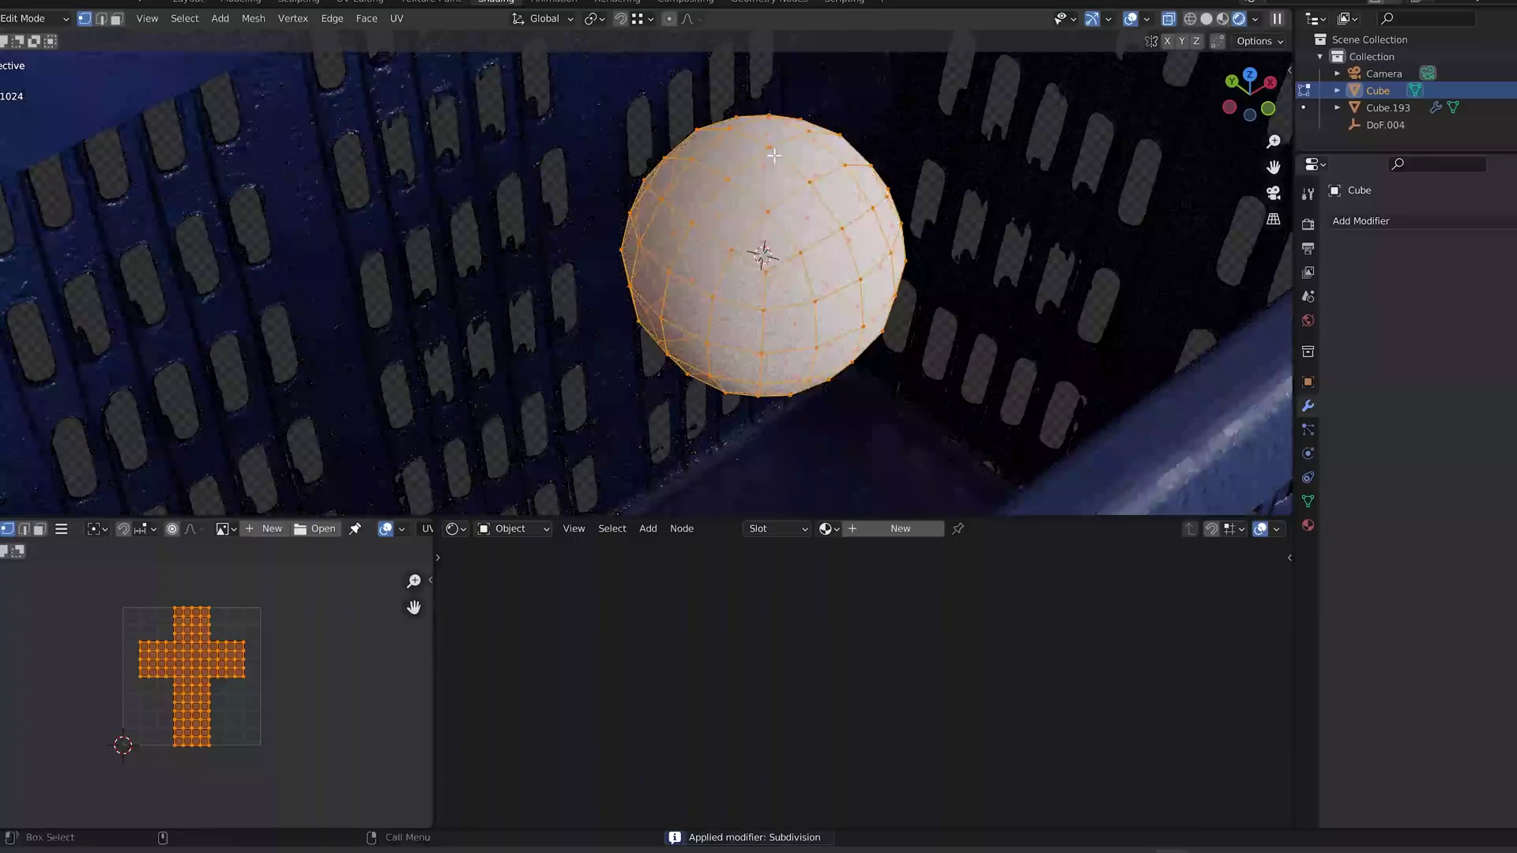
- Dent the sphere's top vertex downward along Z with proportional editing, and snap the 3D cursor to that vertex
{"action": "left_click", "coordinate": [770, 149]}
{"action": "key", "text": "o"}
{"action": "key", "text": "g"}
{"action": "key", "text": "z"}
{"action": "scroll", "coordinate": [853, 128], "scroll_direction": "down", "scroll_amount": 3}
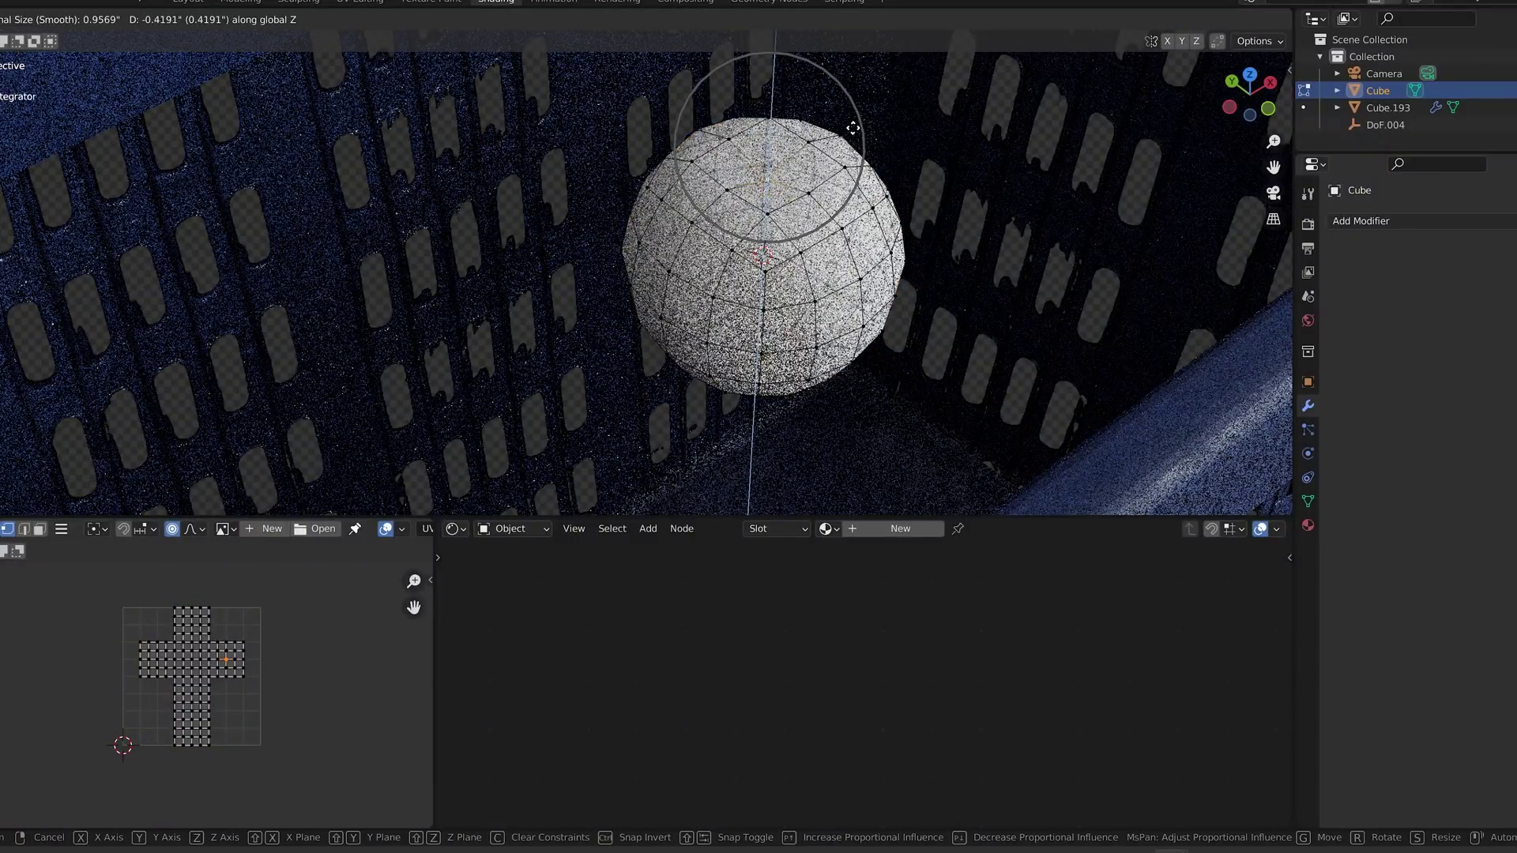
{"action": "left_click", "coordinate": [853, 128]}
{"action": "key", "text": "Tab"}
{"action": "key", "text": "Tab"}
{"action": "key", "text": "shift+s"}
{"action": "left_click", "coordinate": [797, 273]}
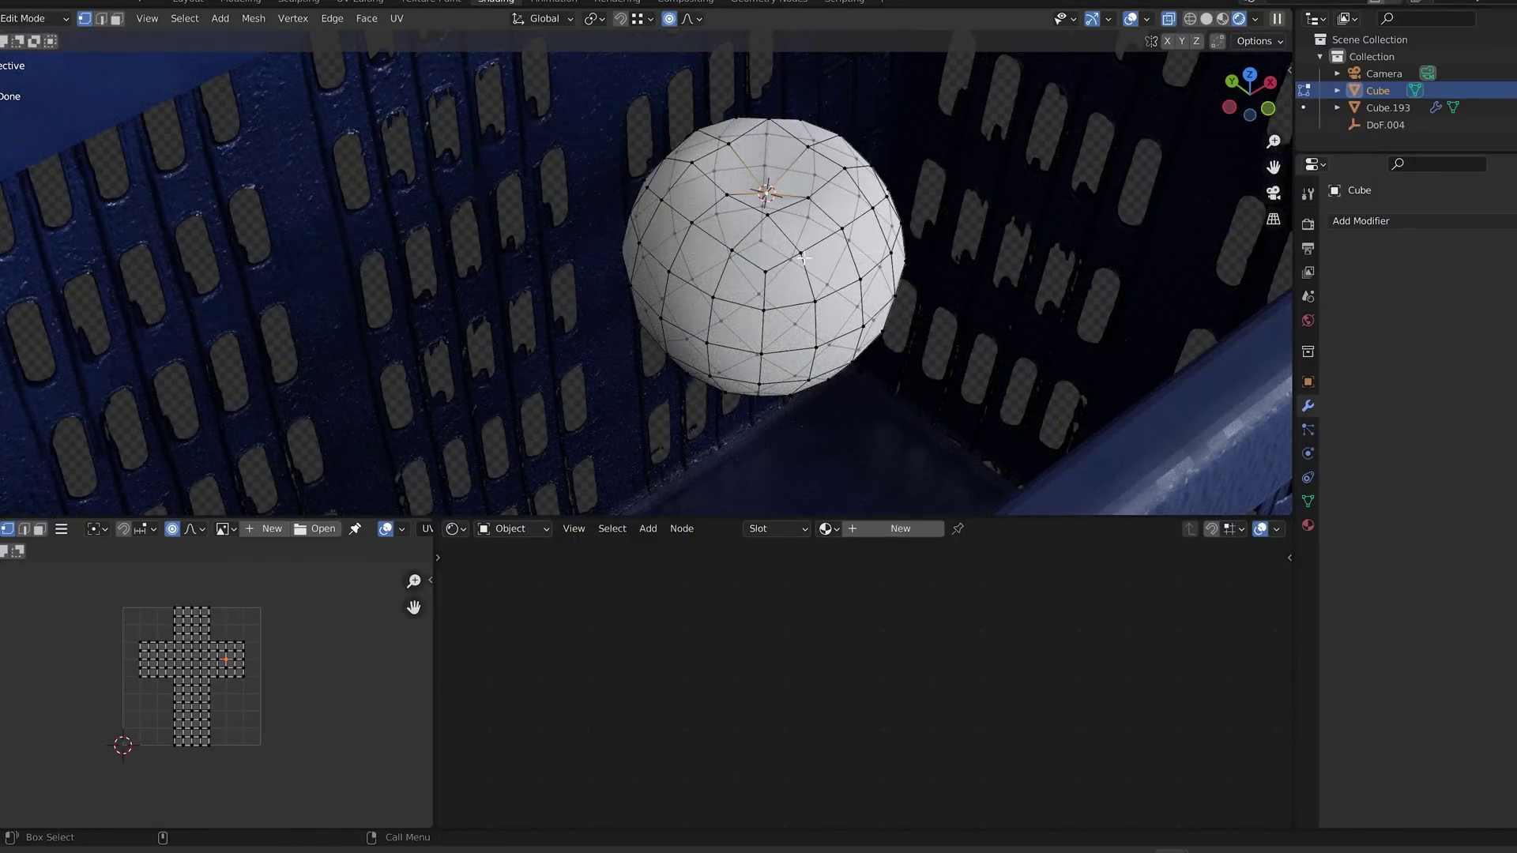
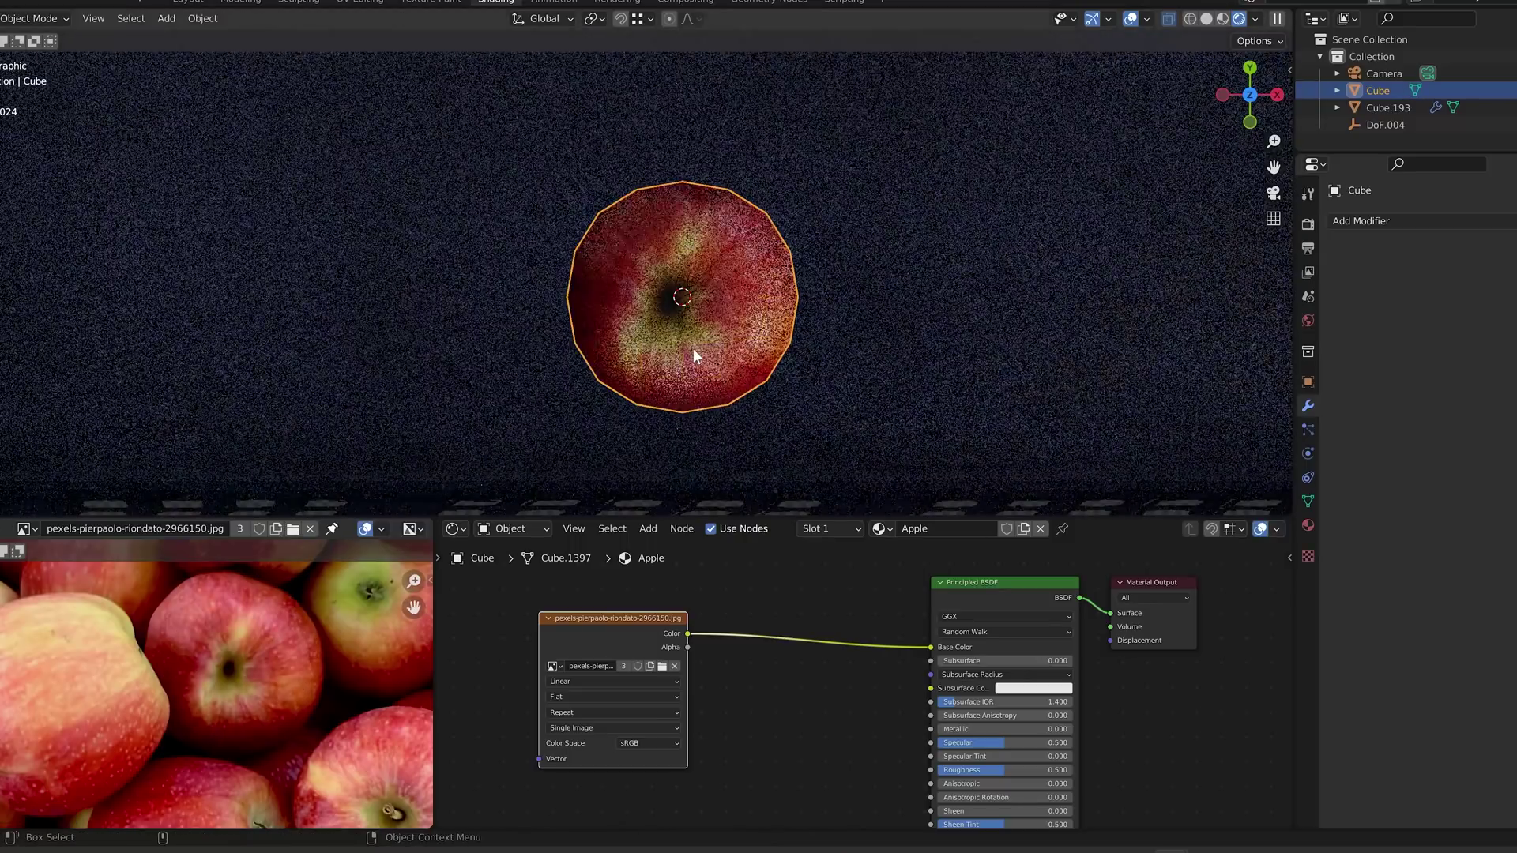
- Scale up the apple and place it in a corner of the crate's interior, near the back short side
{"action": "middle_click_drag", "start_coordinate": [903, 216], "coordinate": [946, 184], "text": "shift"}
{"action": "key", "text": "s"}
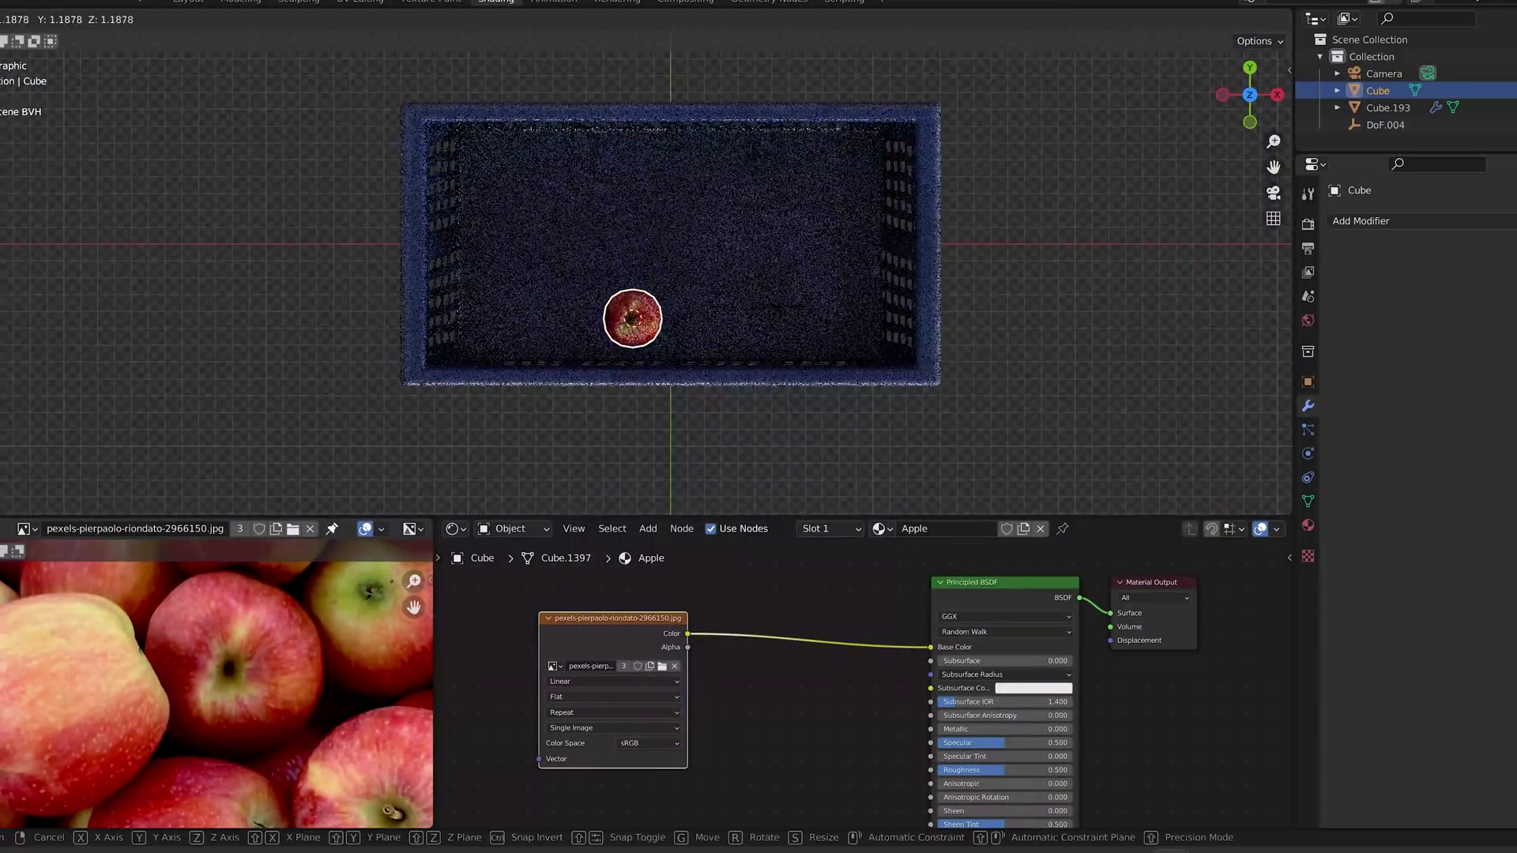
{"action": "scroll", "coordinate": [577, 229], "scroll_direction": "up", "scroll_amount": 2}
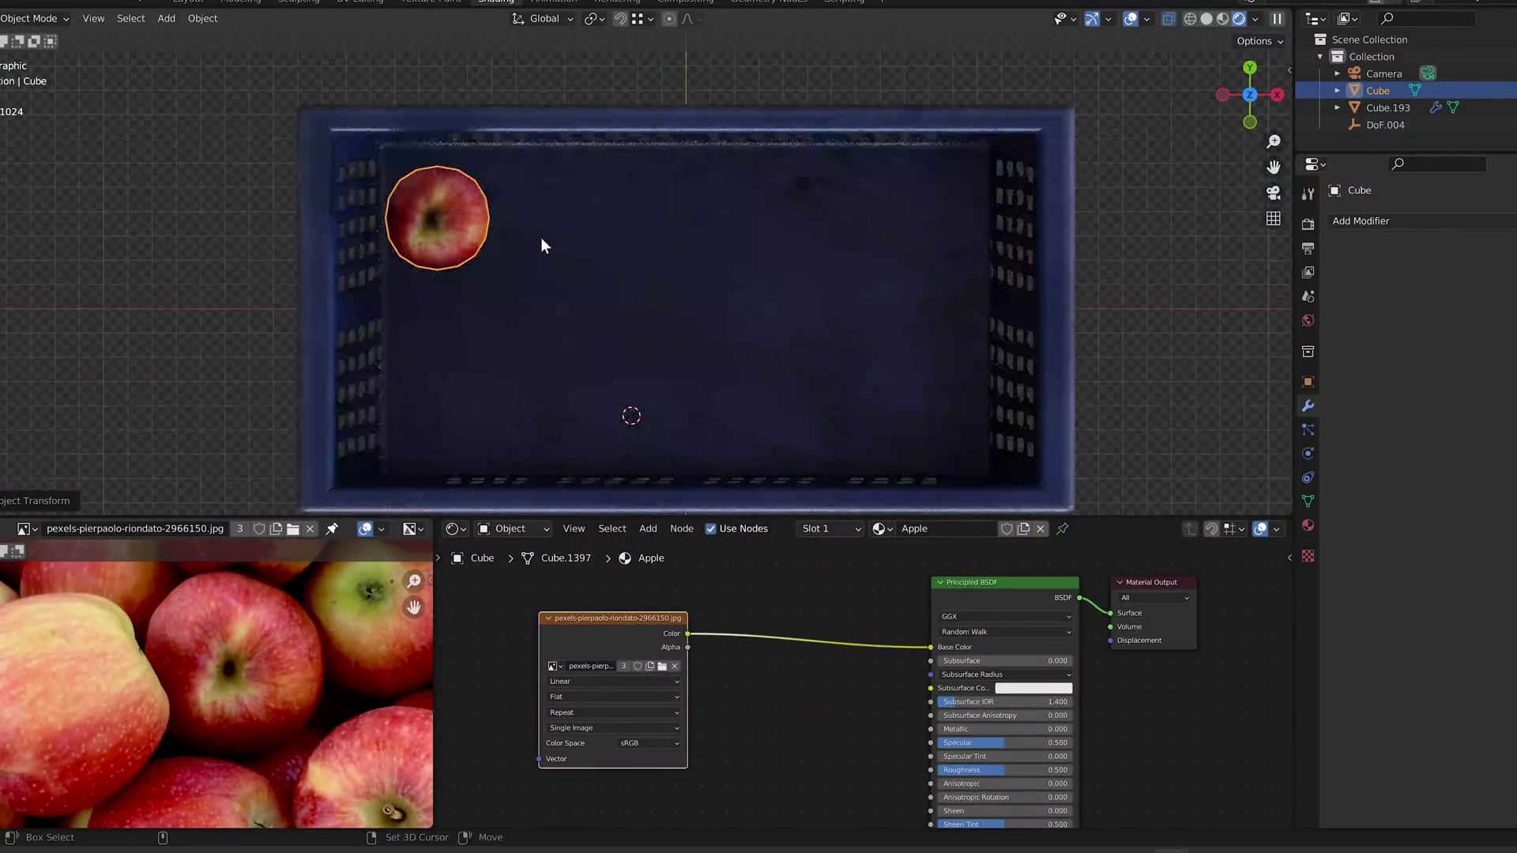
- Duplicate the apple along X to make a row of four and adjust the third one's position
{"action": "key", "text": "shift+d"}
{"action": "key", "text": "x"}
{"action": "left_click", "coordinate": [977, 235]}
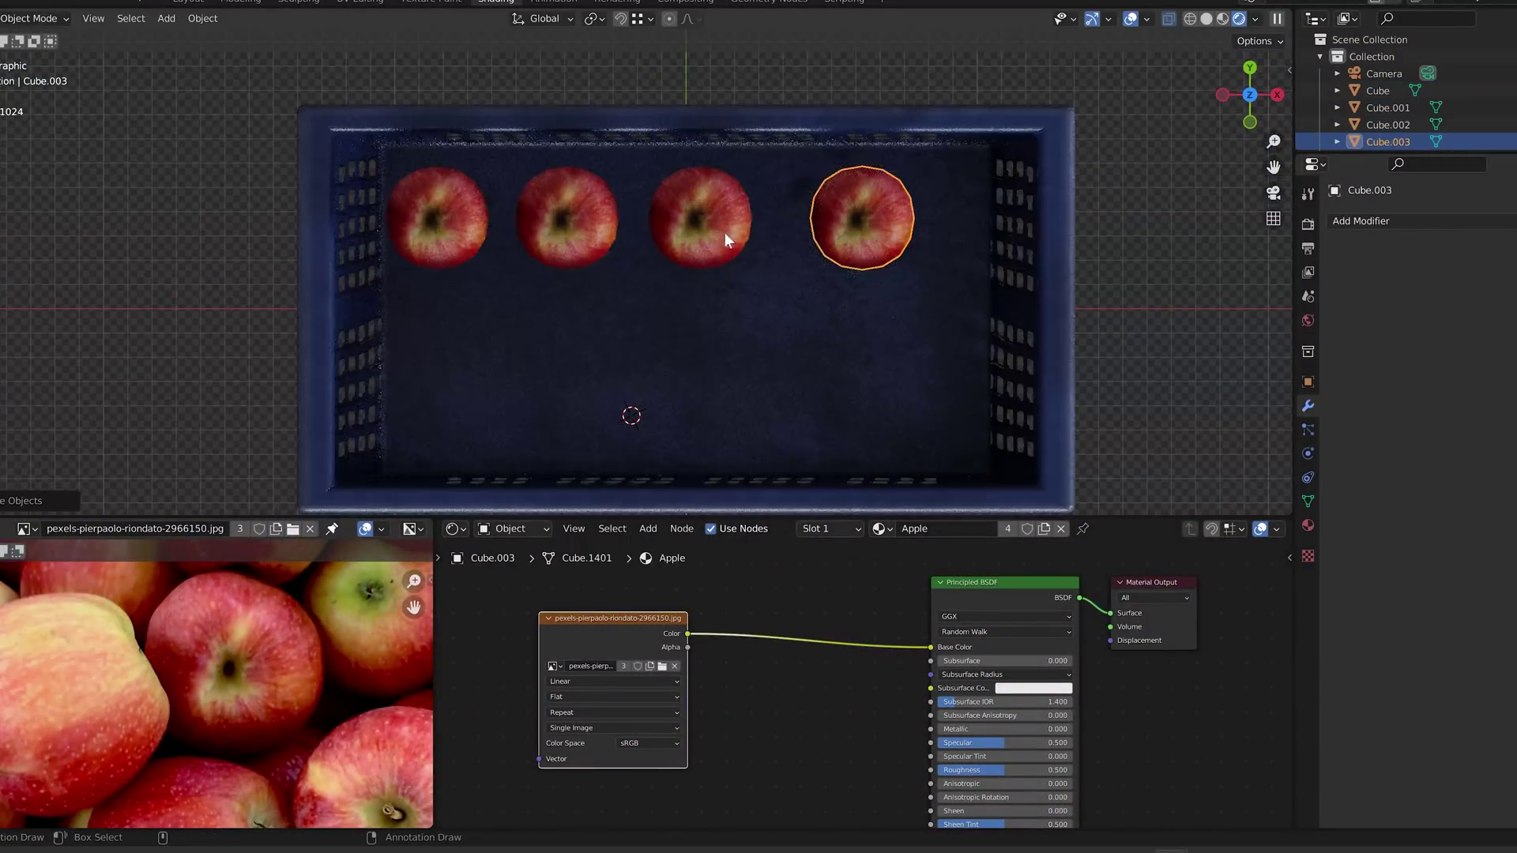
{"action": "left_click", "coordinate": [728, 235]}
{"action": "key", "text": "g"}
{"action": "key", "text": "Return"}
- Rotate the fourth apple 90° about Y and unwrap the third and fourth apples' UVs from the top view
{"action": "left_click", "coordinate": [850, 214]}
{"action": "type", "text": "ry90"}
{"action": "key", "text": "Return"}
{"action": "left_click", "coordinate": [731, 225], "text": "shift"}
{"action": "key", "text": "Tab"}
{"action": "key", "text": "u"}
{"action": "left_click", "coordinate": [818, 211]}
{"action": "scroll", "coordinate": [816, 213], "scroll_direction": "up", "scroll_amount": 1}
- Edit the third apple's UVs, scaling the island up and moving it onto the pale yellow apple in the photo
{"action": "key", "text": "Tab"}
{"action": "left_click", "coordinate": [749, 207]}
{"action": "key", "text": "Tab"}
{"action": "key", "text": "Tab"}
{"action": "left_click", "coordinate": [692, 235]}
{"action": "key", "text": "Tab"}
{"action": "scroll", "coordinate": [273, 685], "scroll_direction": "down", "scroll_amount": 2}
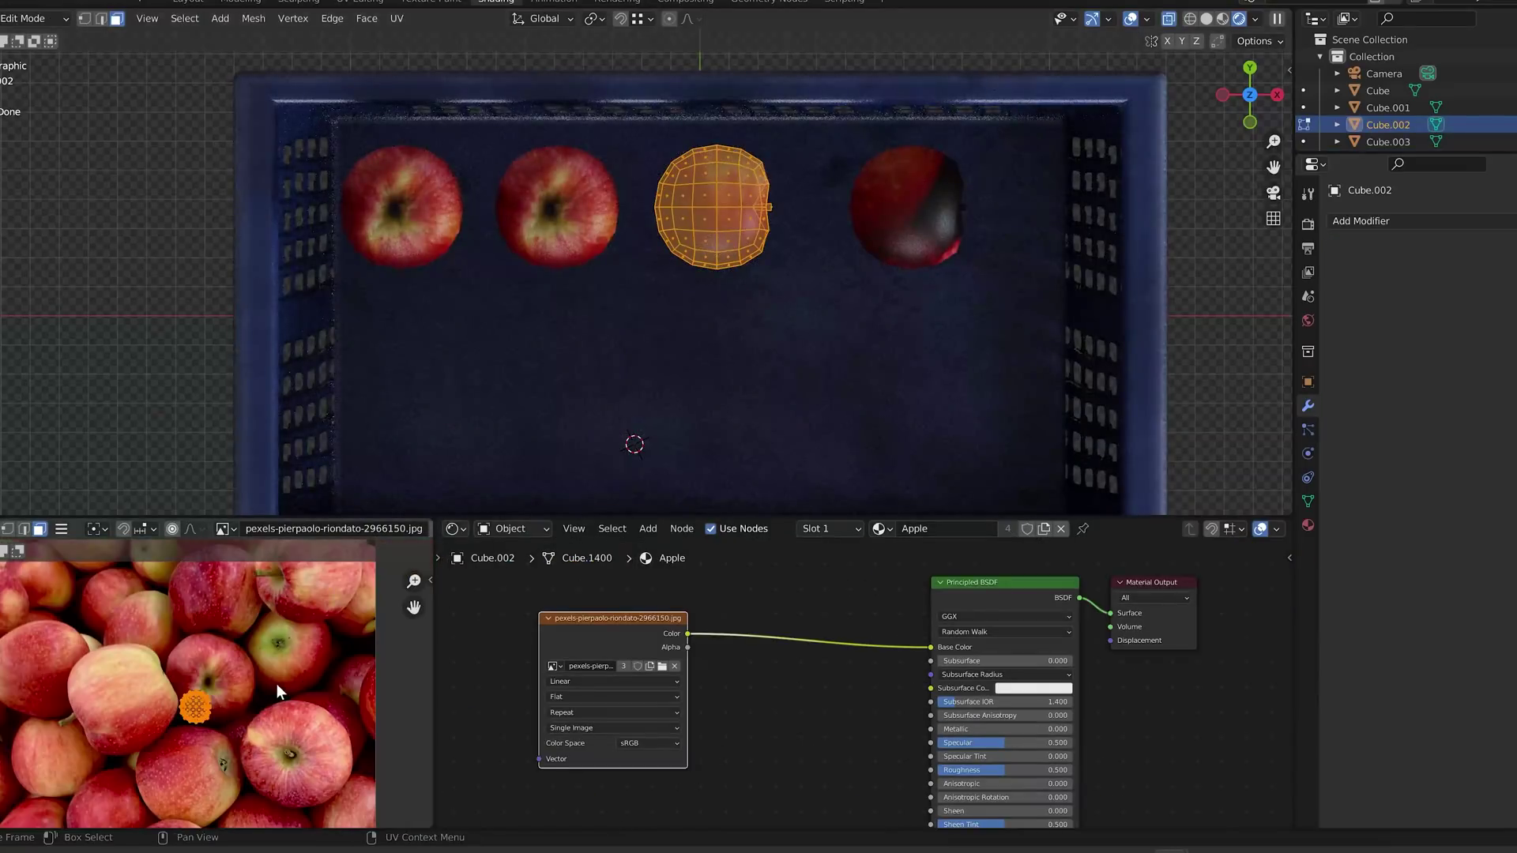
{"action": "left_click", "coordinate": [15, 736]}
{"action": "key", "text": "s"}
{"action": "left_click", "coordinate": [355, 763]}
{"action": "key", "text": "g"}
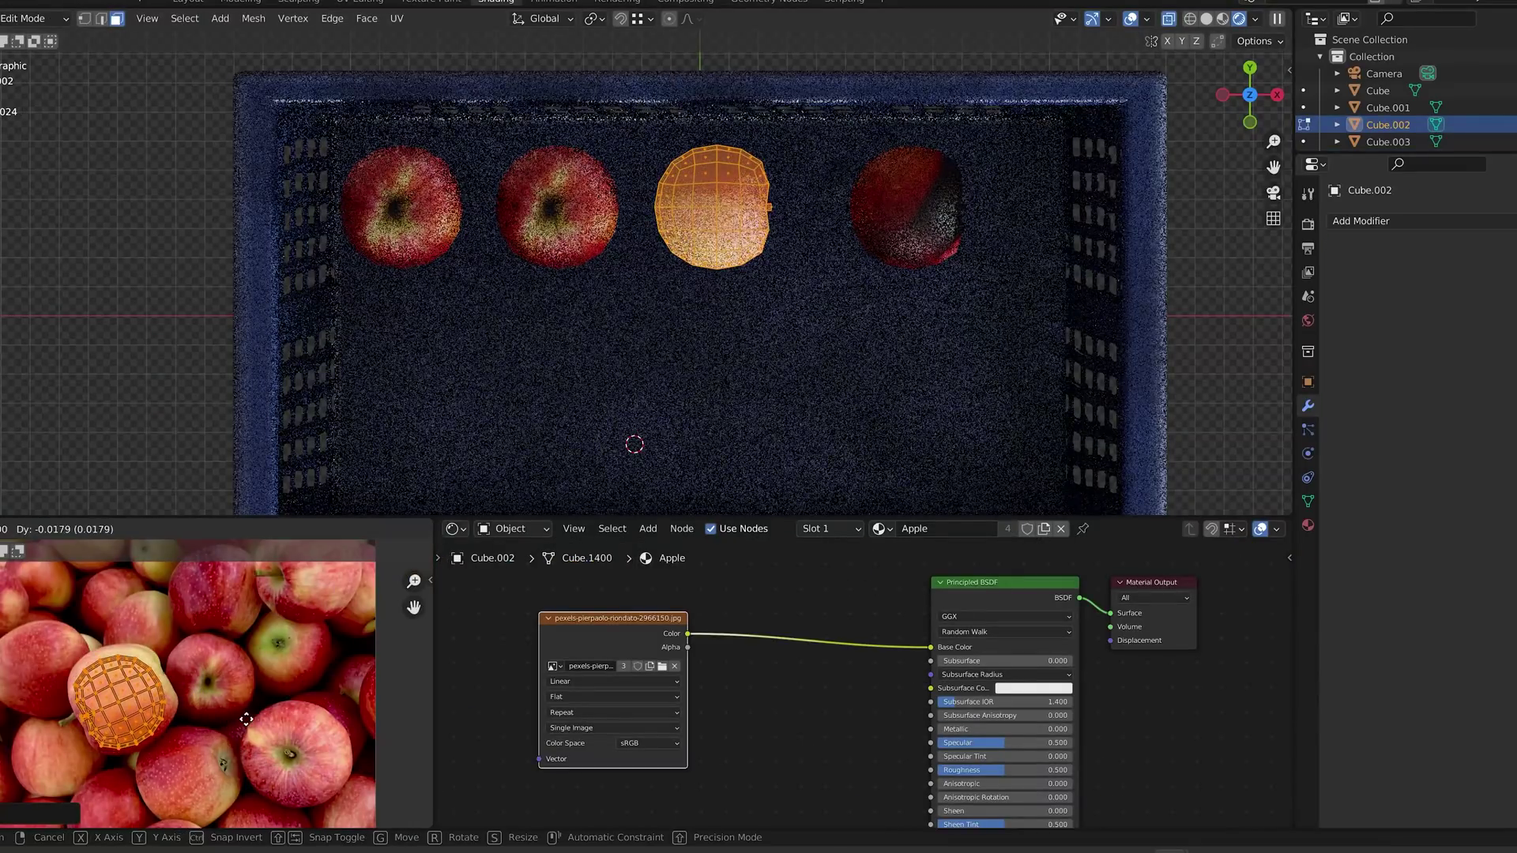
{"action": "left_click", "coordinate": [252, 715]}
- Scale the fourth apple's UV island up, move it onto another apple in the photo and rotate it
{"action": "key", "text": "Tab"}
{"action": "left_click", "coordinate": [906, 207]}
{"action": "key", "text": "Tab"}
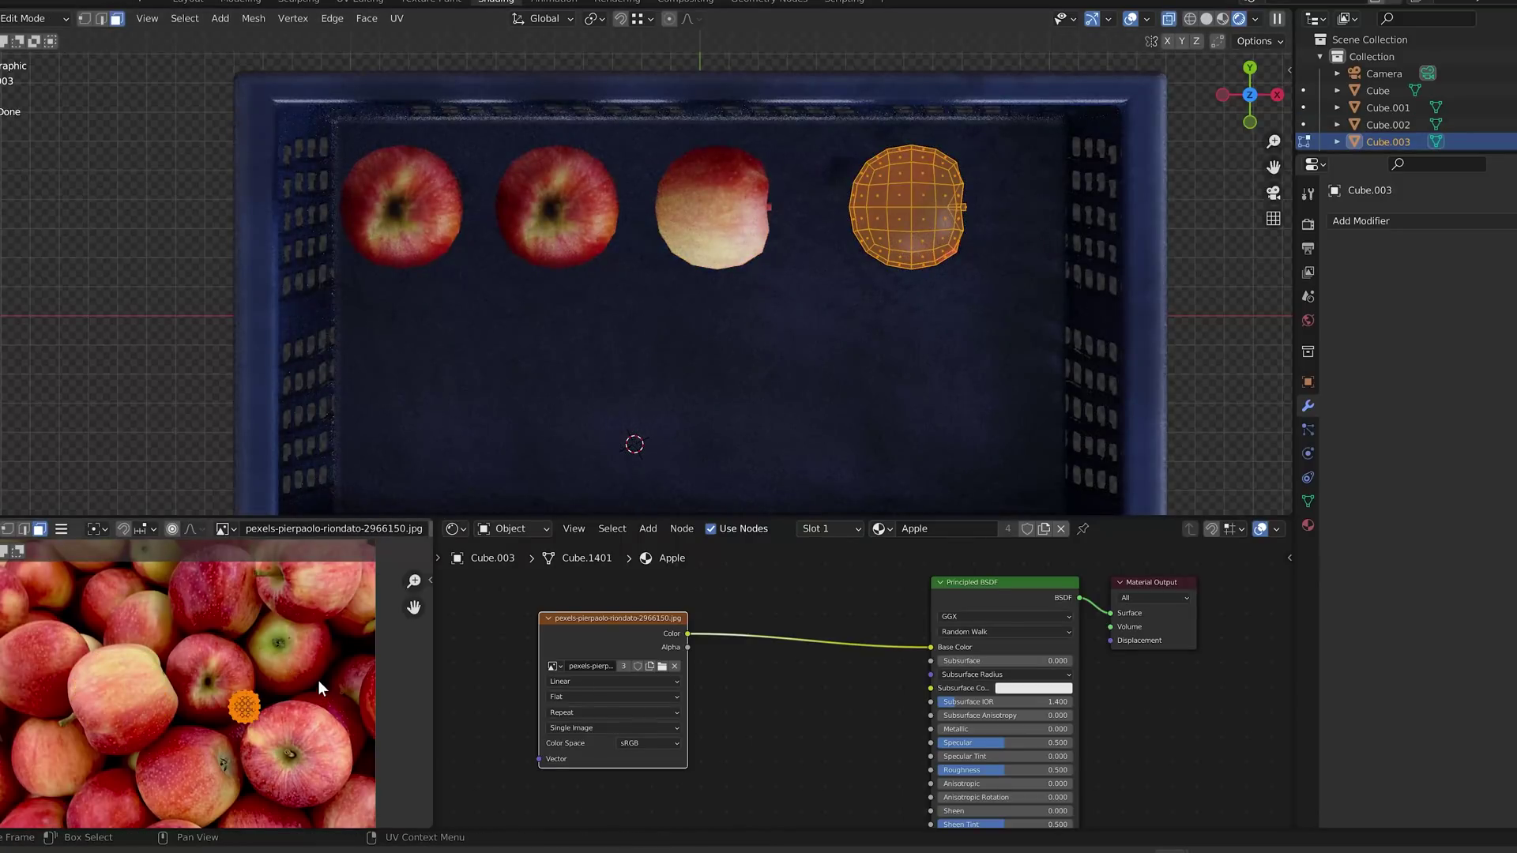
{"action": "key", "text": "s"}
{"action": "left_click", "coordinate": [427, 640]}
{"action": "middle_click_drag", "start_coordinate": [237, 681], "coordinate": [223, 751]}
{"action": "key", "text": "g"}
{"action": "left_click", "coordinate": [281, 613]}
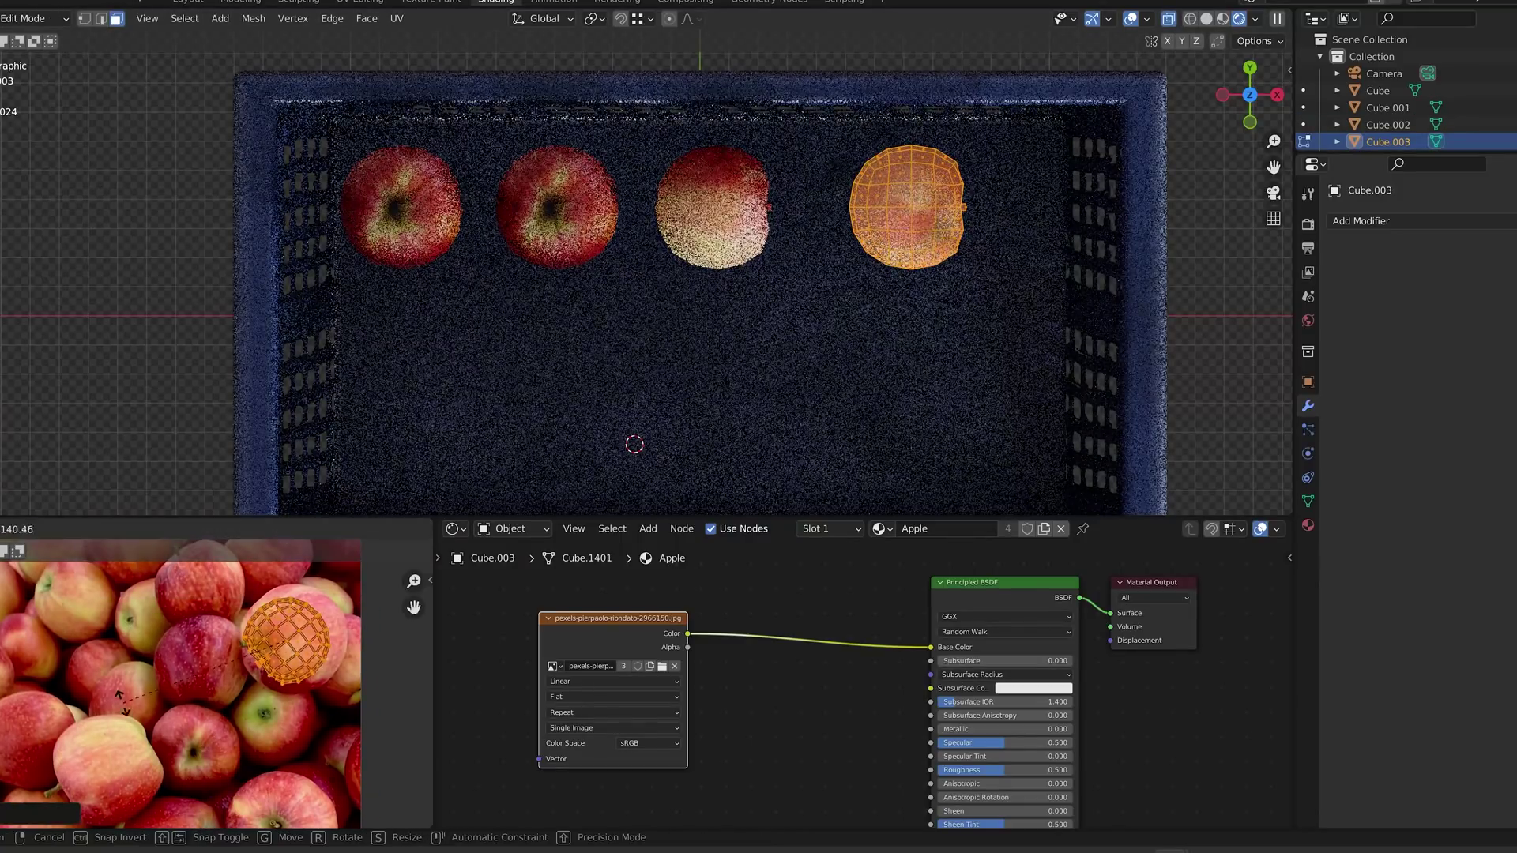
{"action": "key", "text": "r"}
- Move the second apple's UV island onto a different stem-side apple in the photo and scale it to fit
{"action": "key", "text": "Tab"}
{"action": "left_click", "coordinate": [557, 207]}
{"action": "key", "text": "Tab"}
{"action": "middle_click_drag", "start_coordinate": [332, 685], "coordinate": [314, 552]}
{"action": "key", "text": "g"}
{"action": "left_click", "coordinate": [324, 676]}
{"action": "key", "text": "s"}
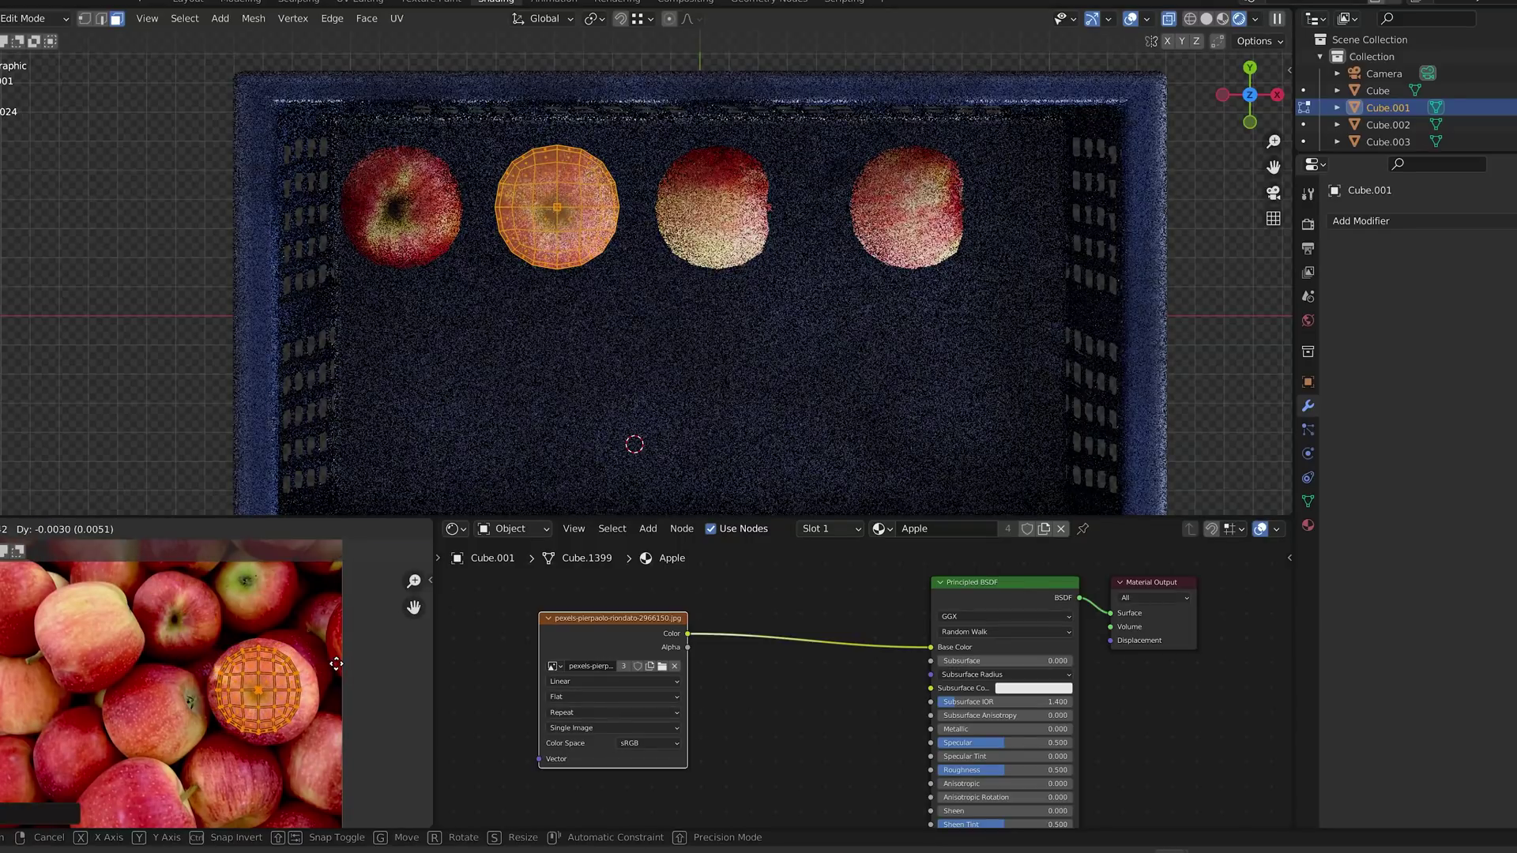
{"action": "key", "text": "Return"}
- Save the file and duplicate the row of four apples into two further offset rows inside the crate
{"action": "key", "text": "Tab"}
{"action": "left_click", "coordinate": [447, 221], "text": "shift"}
{"action": "middle_click_drag", "start_coordinate": [715, 308], "coordinate": [681, 456]}
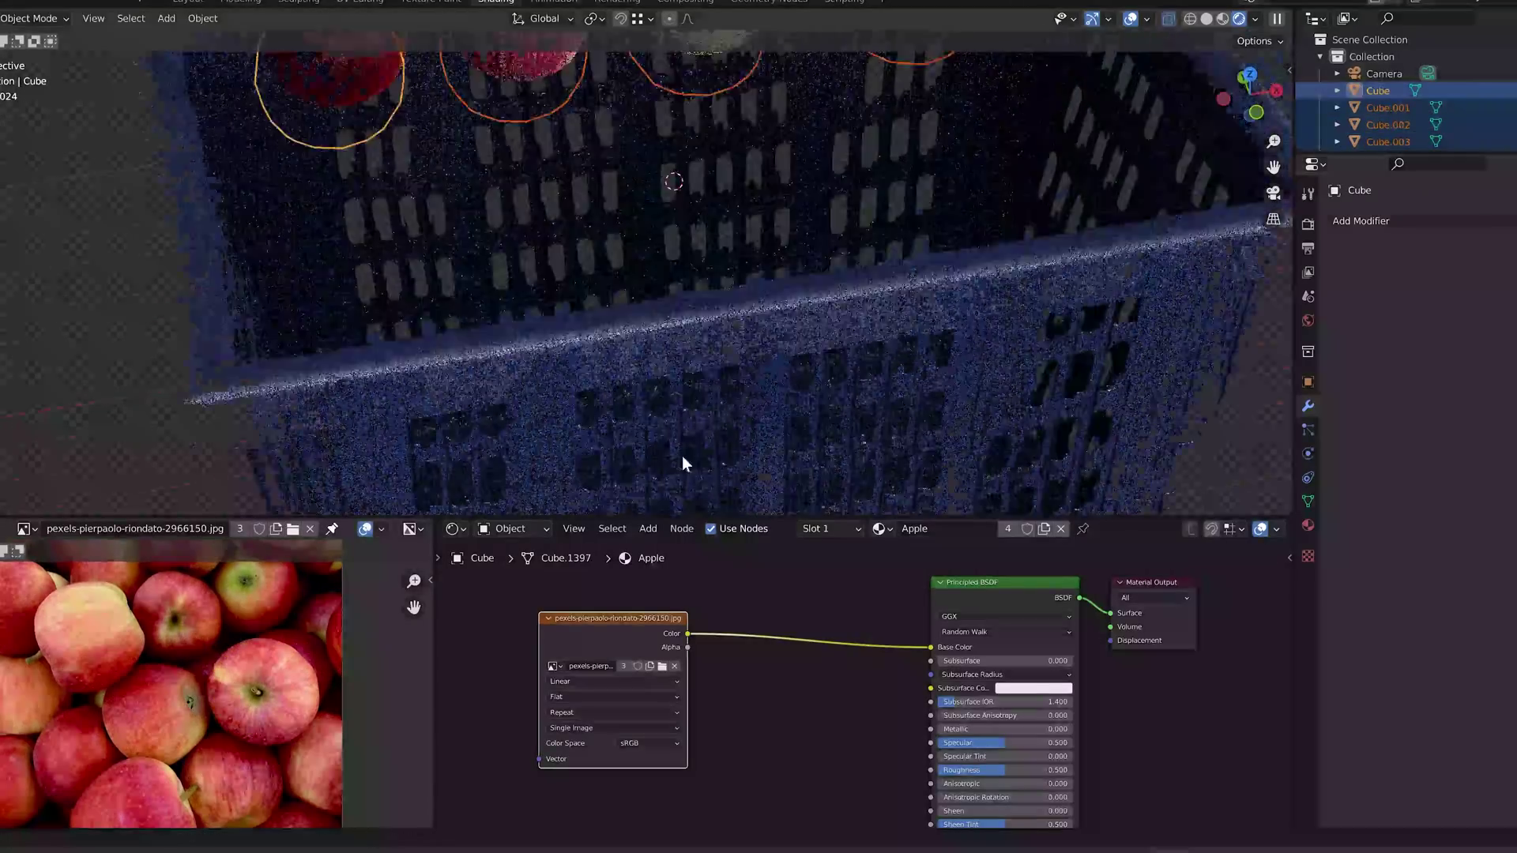
{"action": "scroll", "coordinate": [691, 221], "scroll_direction": "down", "scroll_amount": 3}
{"action": "key", "text": "ctrl+s"}
{"action": "key", "text": "KP_7"}
{"action": "middle_click_drag", "start_coordinate": [698, 274], "coordinate": [728, 192], "text": "shift"}
{"action": "key", "text": "shift+d"}
{"action": "left_click", "coordinate": [770, 278]}
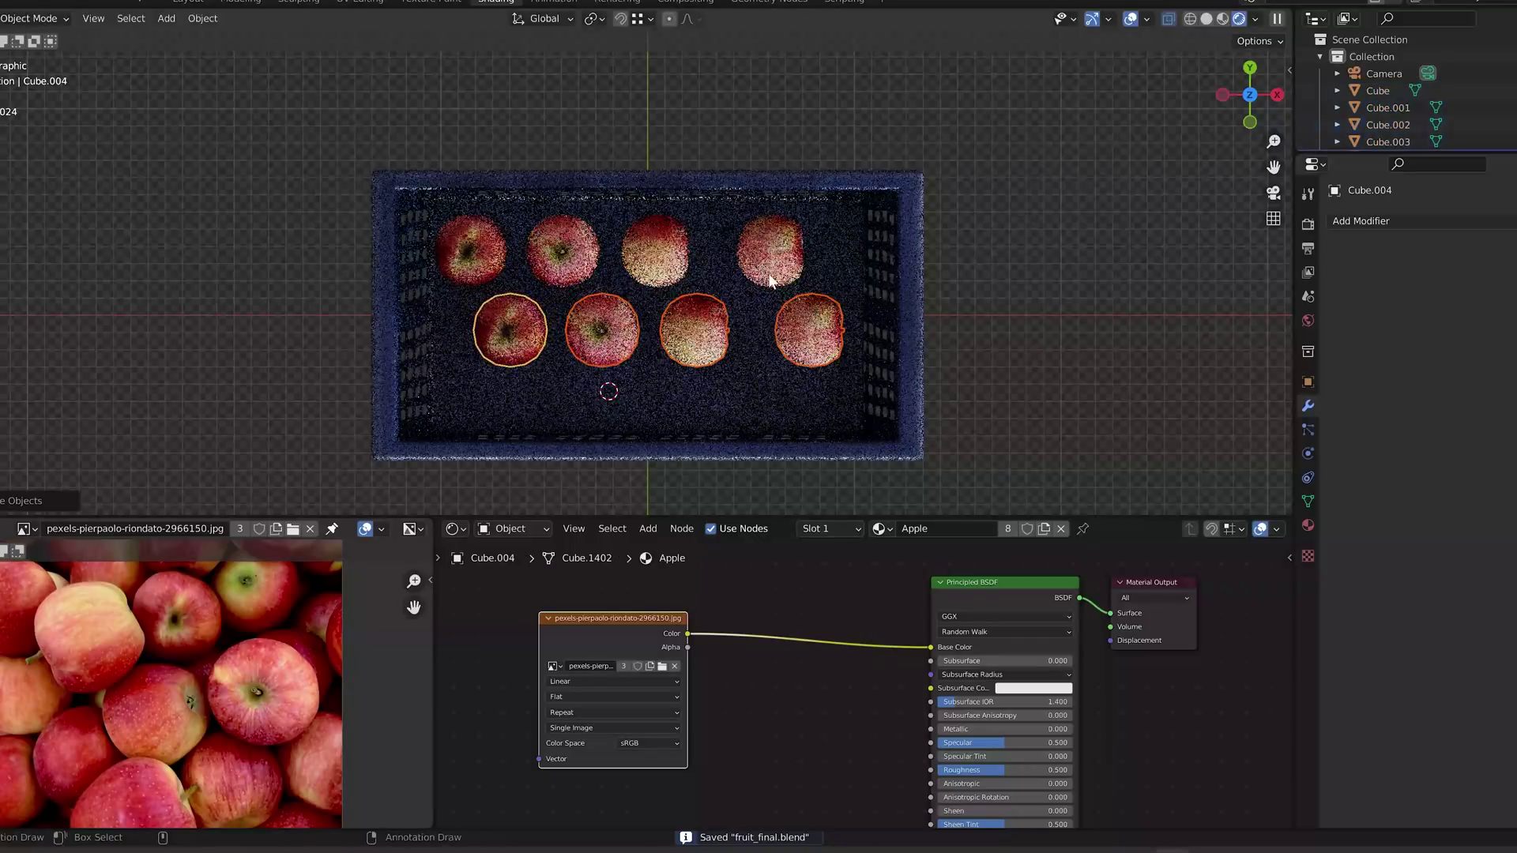
{"action": "left_click", "coordinate": [722, 354]}
{"action": "left_click", "coordinate": [542, 338], "text": "shift"}
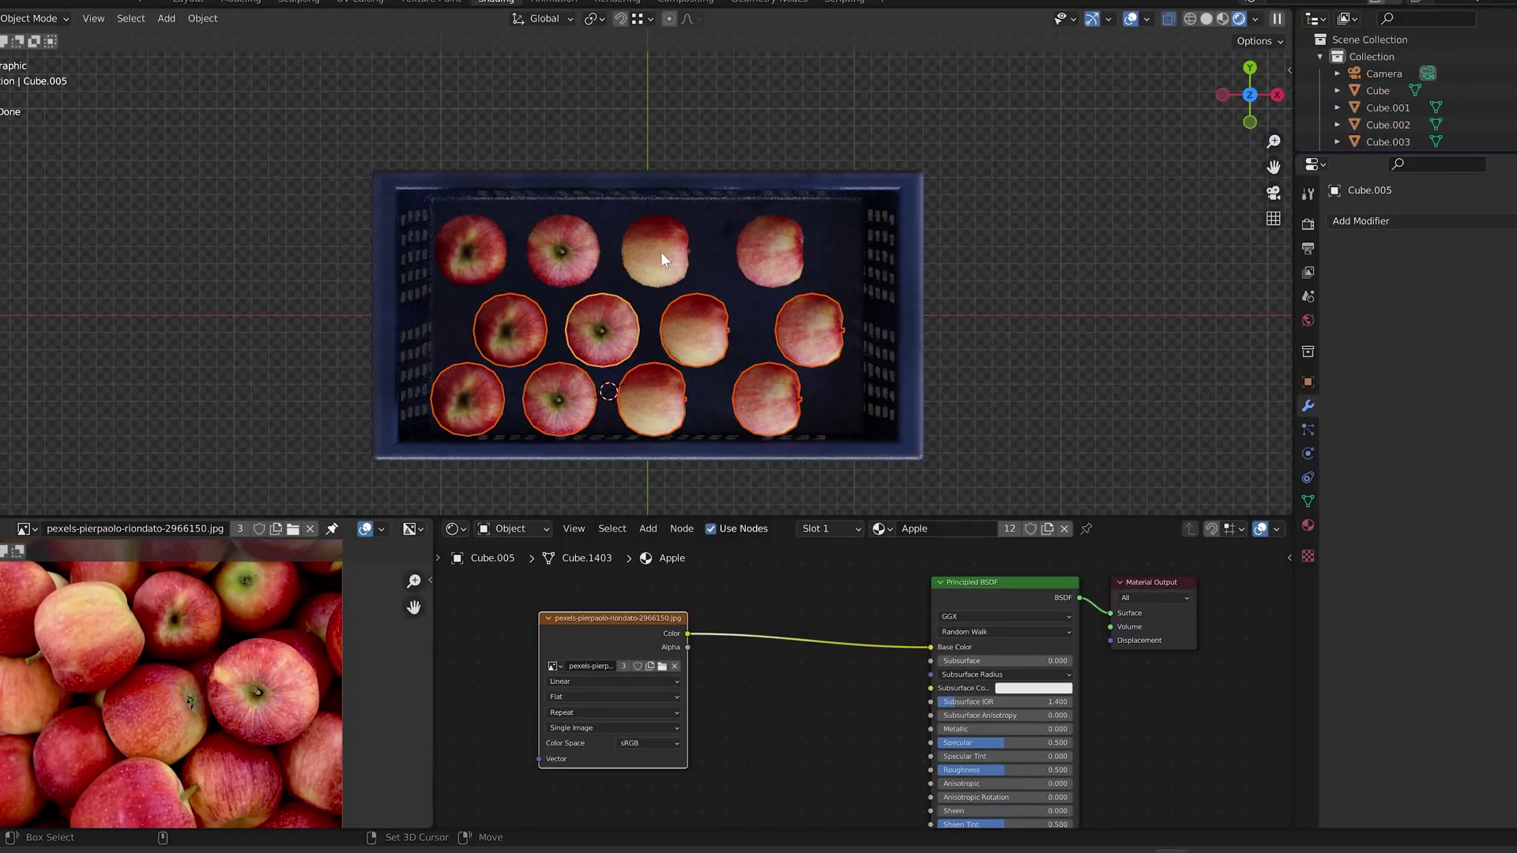
- Duplicate the layer of apples upward three times to stack four layers above the crate
{"action": "key", "text": "shift+d"}
{"action": "key", "text": "KP_1"}
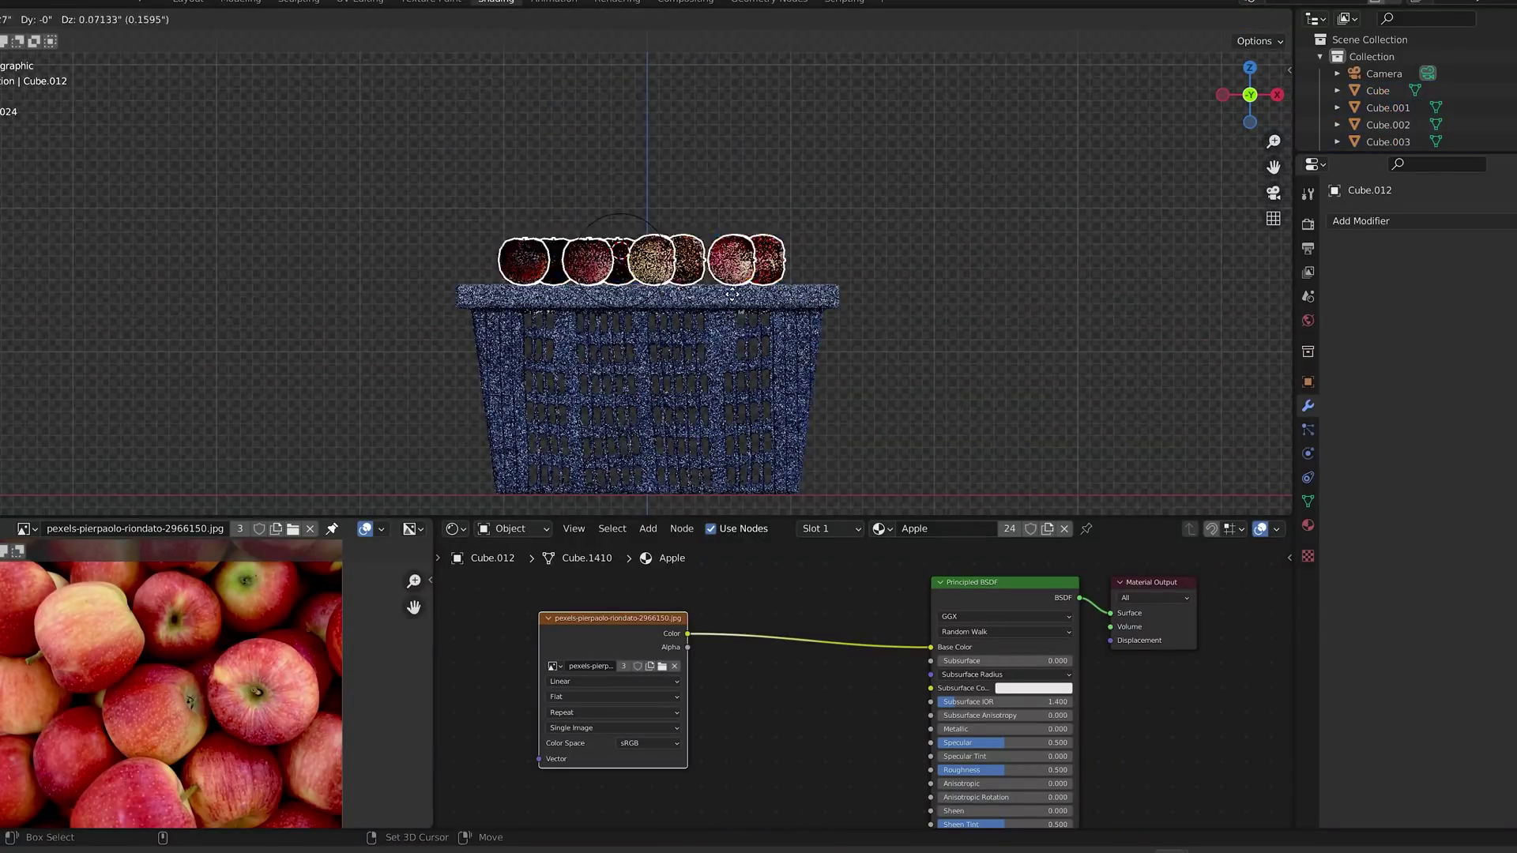
{"action": "left_click", "coordinate": [733, 241]}
{"action": "key", "text": "shift+d"}
{"action": "key", "text": "z"}
{"action": "left_click", "coordinate": [718, 166]}
{"action": "middle_click_drag", "start_coordinate": [718, 166], "coordinate": [725, 277], "text": "shift"}
{"action": "key", "text": "shift+d"}
{"action": "key", "text": "z"}
{"action": "left_click", "coordinate": [724, 197]}
- Select all the stacked apples and save the file
{"action": "left_click_drag", "start_coordinate": [396, 111], "coordinate": [814, 374]}
{"action": "left_click", "coordinate": [656, 335]}
{"action": "left_click_drag", "start_coordinate": [406, 45], "coordinate": [803, 360]}
{"action": "middle_click_drag", "start_coordinate": [802, 360], "coordinate": [741, 368]}
{"action": "key", "text": "ctrl+s"}
- Drop the selected apples into the crate as rigid bodies with Physics Dropper
{"action": "key", "text": "n"}
{"action": "scroll", "coordinate": [1216, 359], "scroll_direction": "down", "scroll_amount": 1}
{"action": "left_click", "coordinate": [1283, 162]}
{"action": "left_click", "coordinate": [1282, 72]}
{"action": "left_click", "coordinate": [737, 134], "text": "shift"}
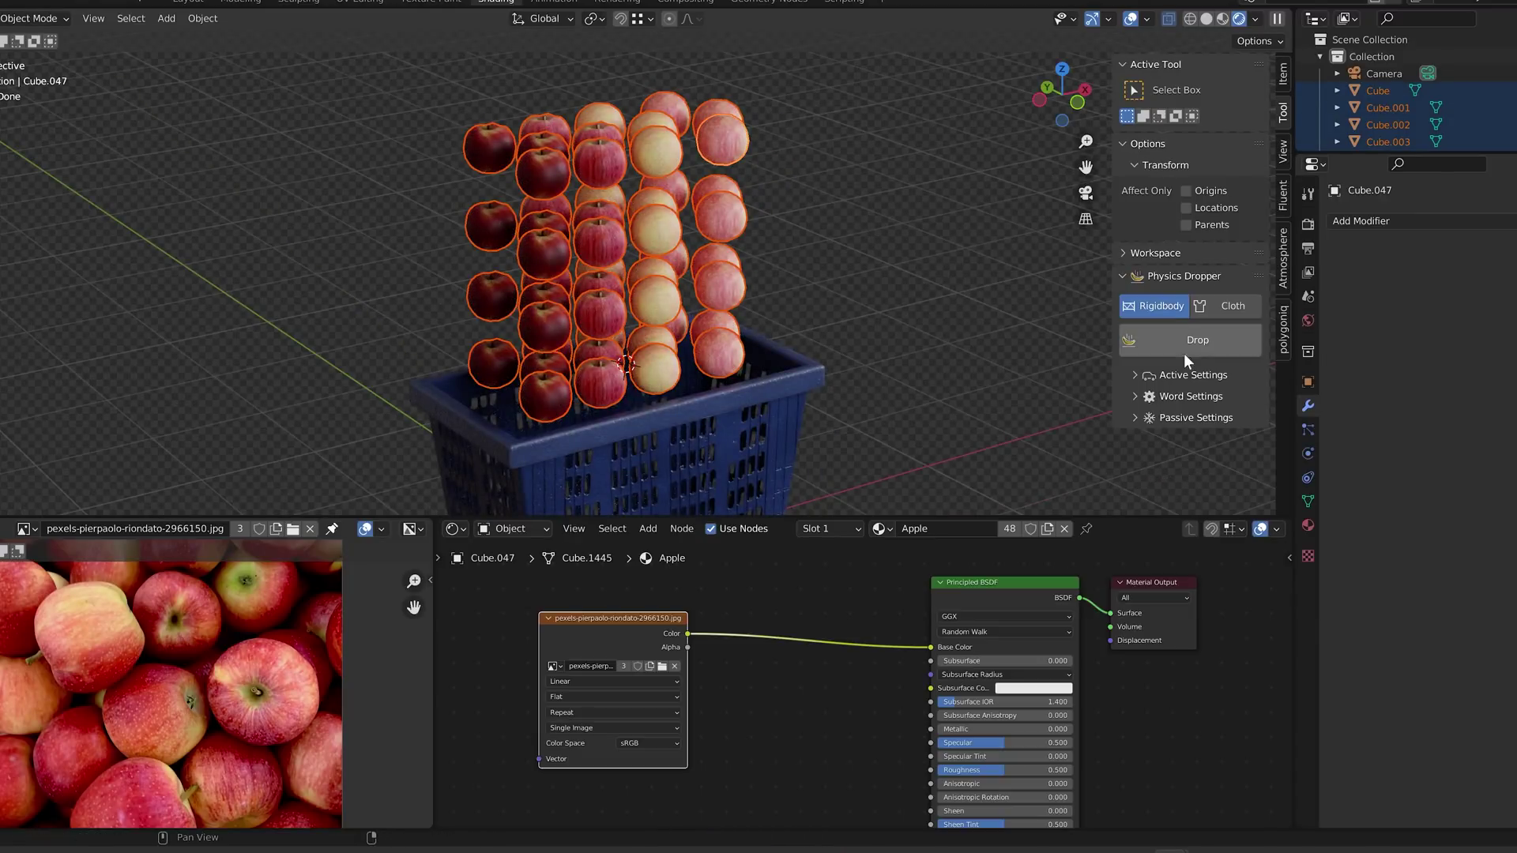
{"action": "left_click", "coordinate": [1183, 343]}
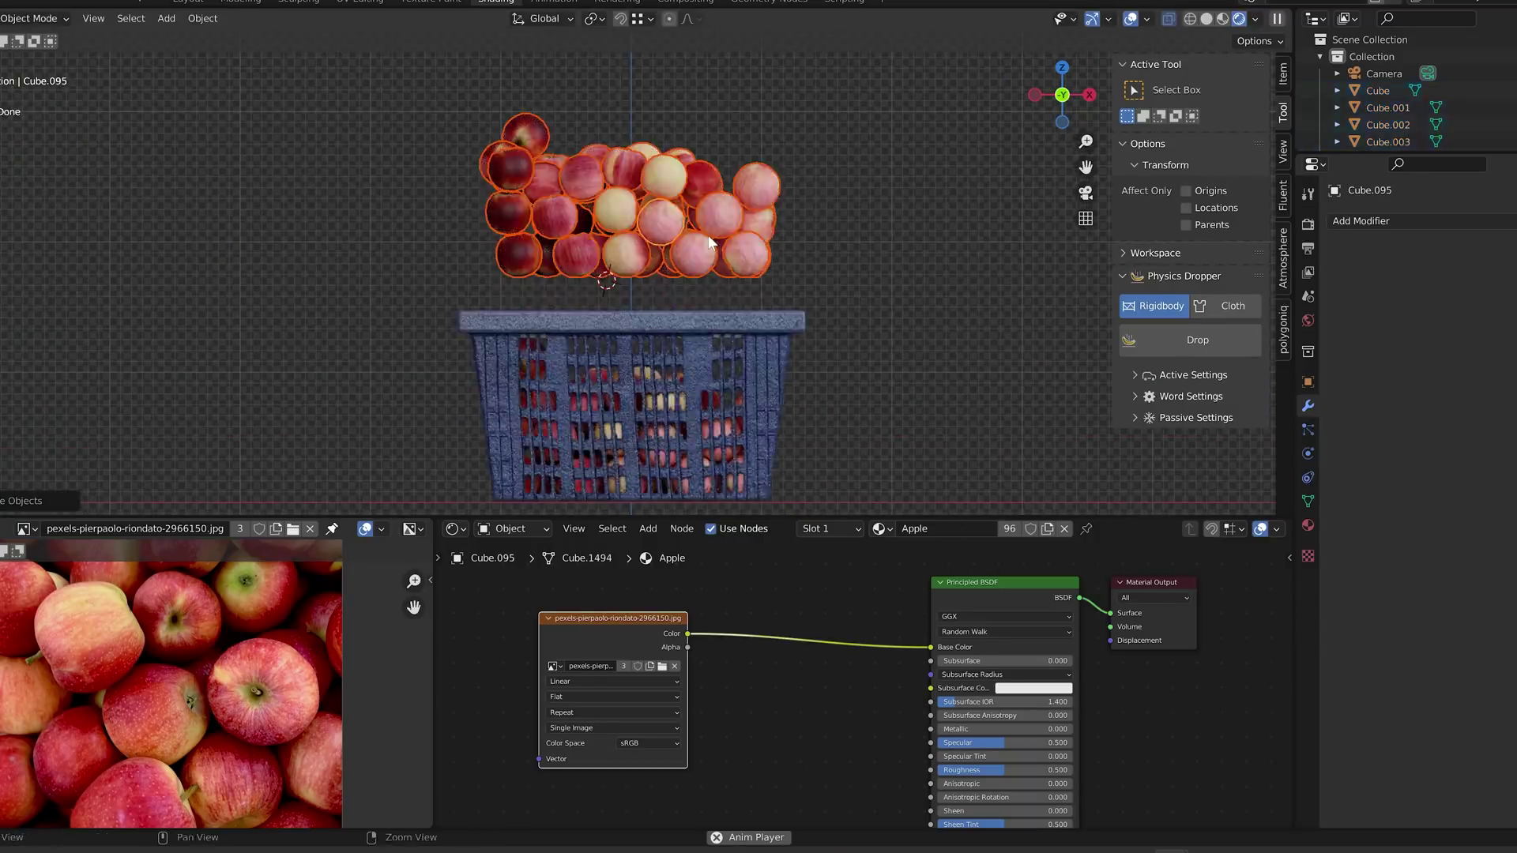
- Drop the second batch of apples into the crate with Physics Dropper and apply the simulation
{"action": "left_click", "coordinate": [1158, 338]}
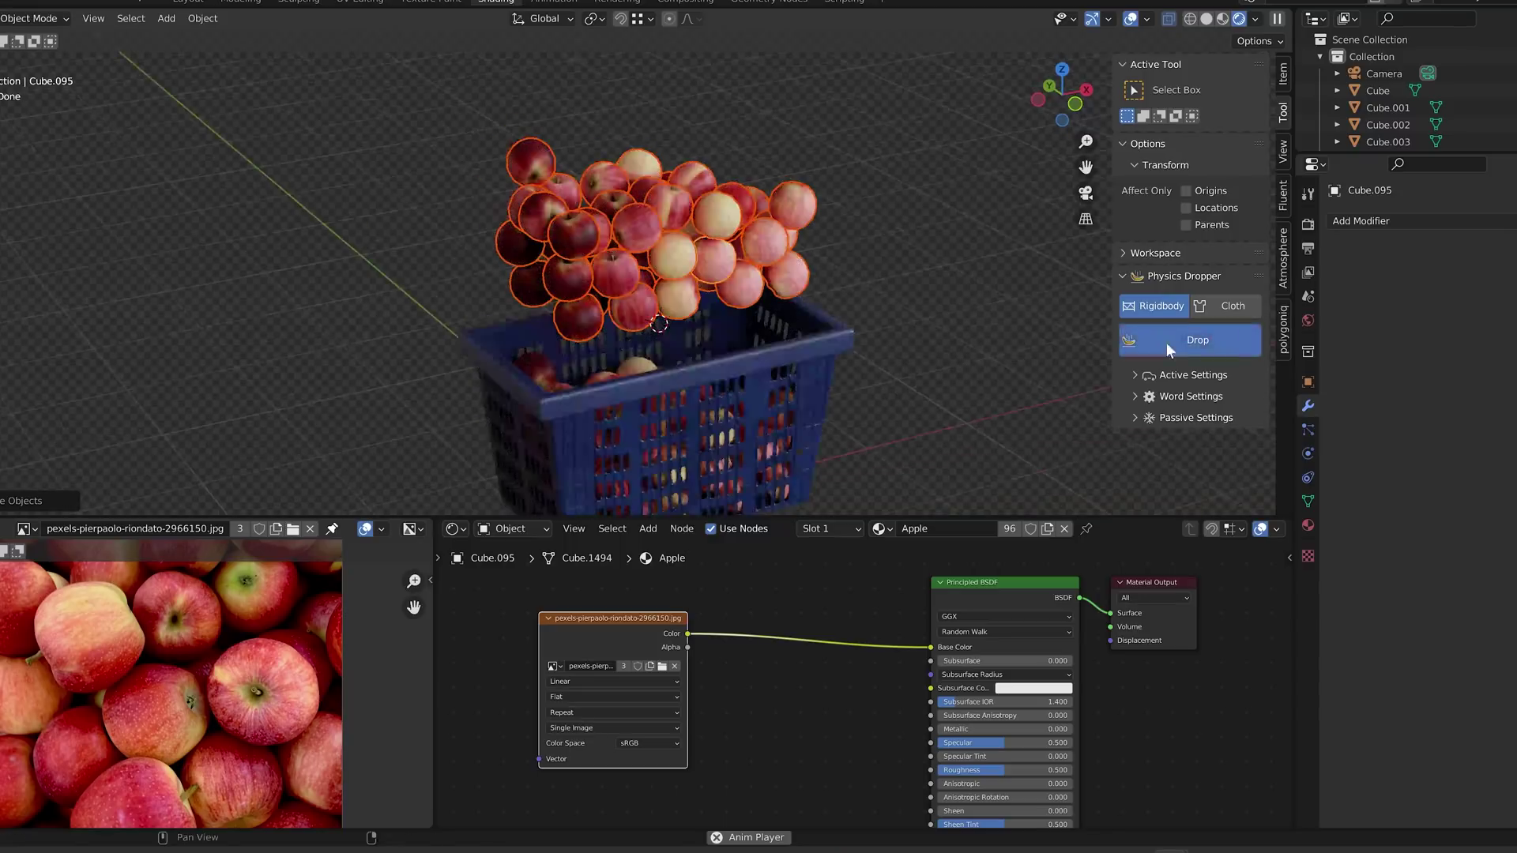
{"action": "left_click", "coordinate": [1181, 341]}
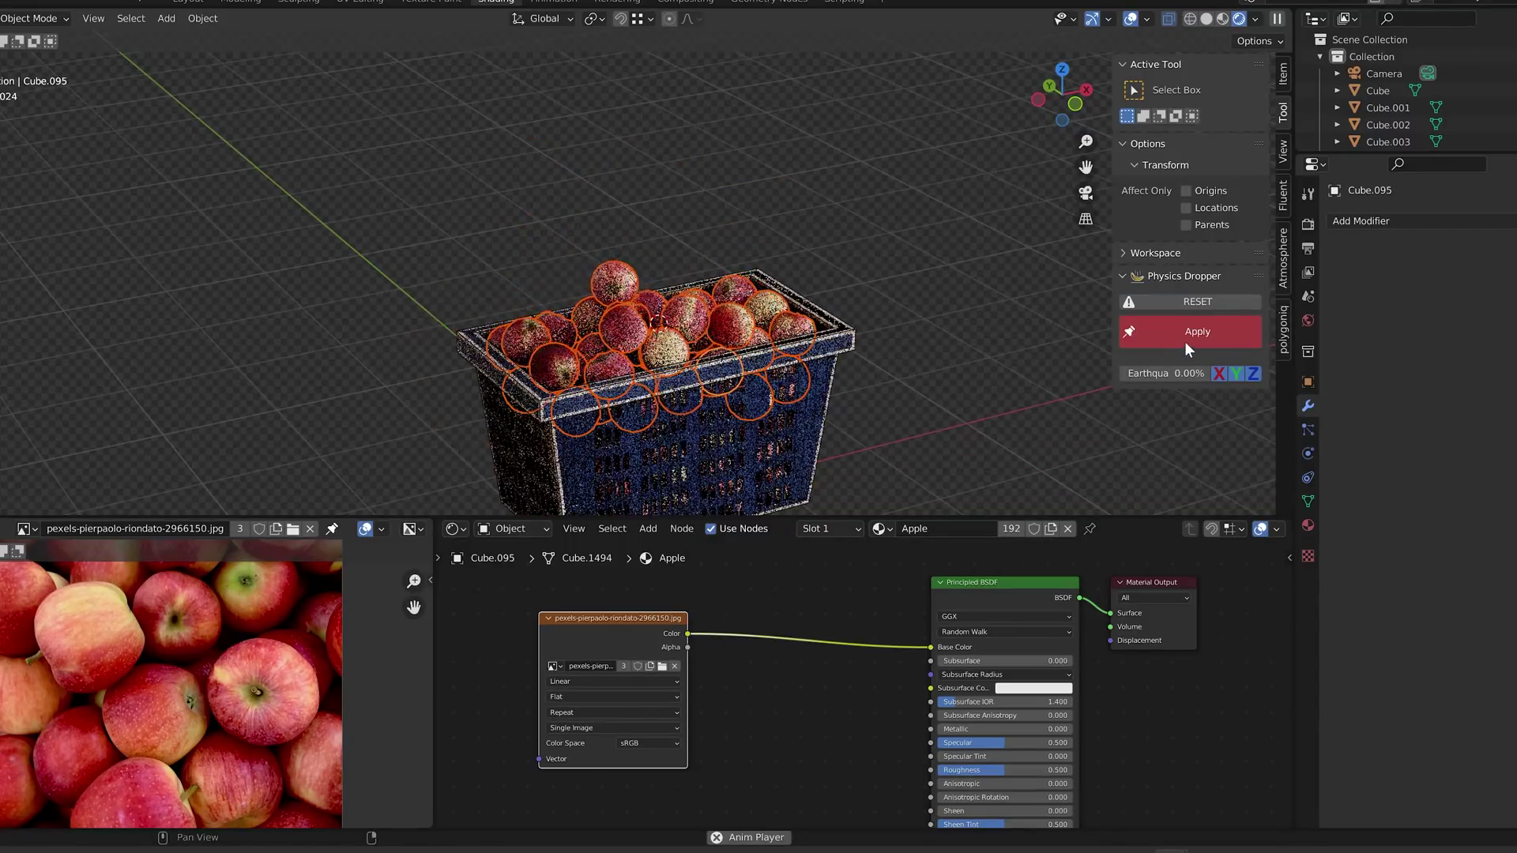
{"action": "left_click", "coordinate": [1181, 343]}
- Delete the stray apple beside the filled crate
{"action": "middle_click_drag", "start_coordinate": [678, 146], "coordinate": [708, 288]}
{"action": "left_click_drag", "start_coordinate": [420, 225], "coordinate": [635, 346]}
{"action": "key", "text": "Delete"}
{"action": "middle_click_drag", "start_coordinate": [618, 123], "coordinate": [708, 187]}
{"action": "scroll", "coordinate": [679, 171], "scroll_direction": "up", "scroll_amount": 1}
{"action": "scroll", "coordinate": [708, 187], "scroll_direction": "down", "scroll_amount": 3}
{"action": "middle_click_drag", "start_coordinate": [526, 175], "coordinate": [357, 202], "text": "shift"}
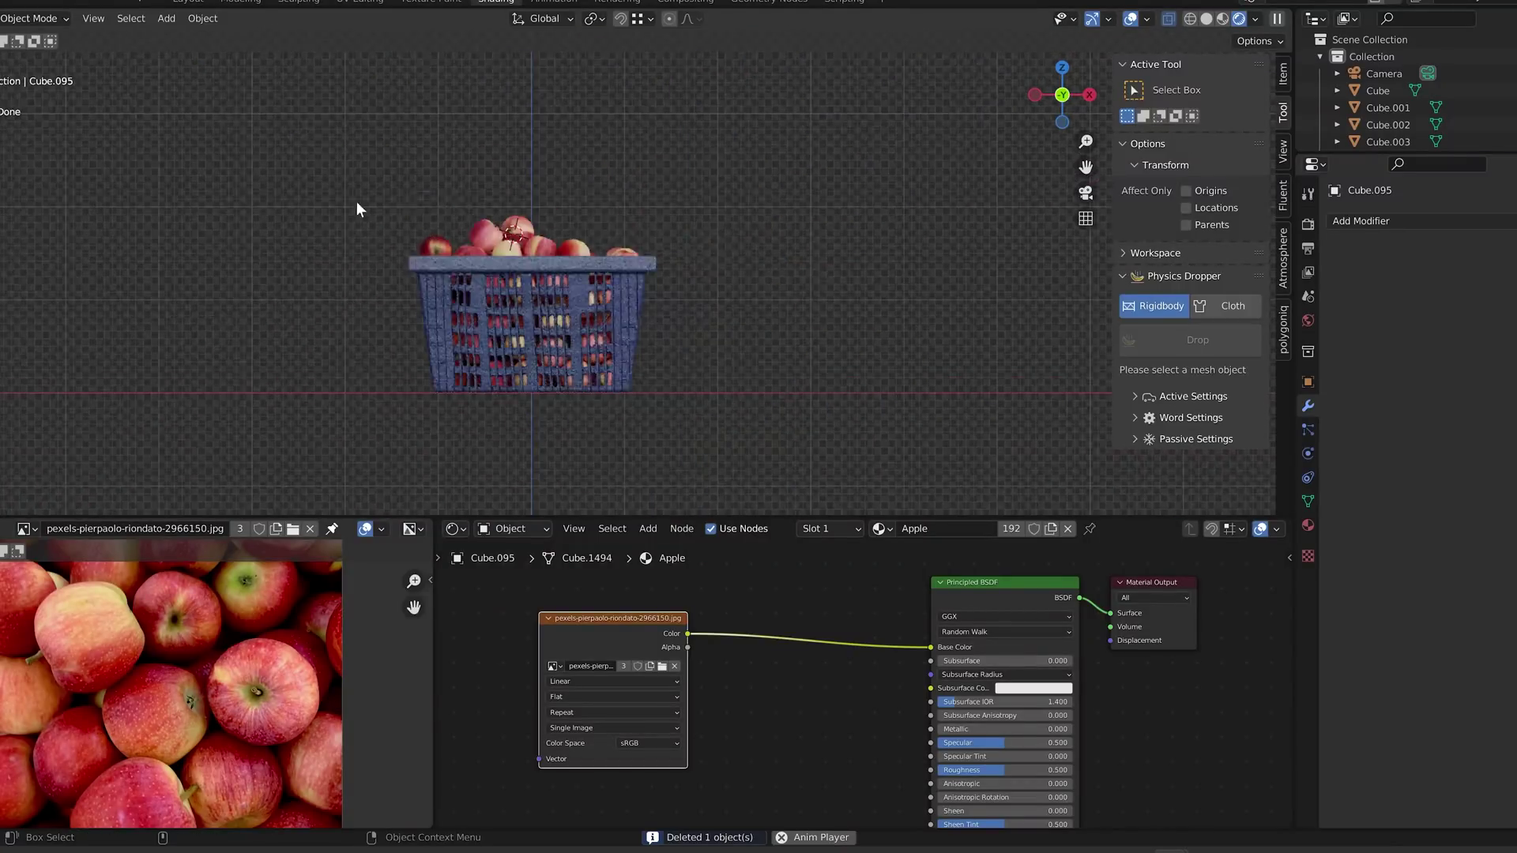
- Duplicate the crate with its apples along X and deselect the new crate, keeping only its apples selected
{"action": "left_click_drag", "start_coordinate": [357, 201], "coordinate": [645, 410]}
{"action": "middle_click_drag", "start_coordinate": [581, 324], "coordinate": [512, 324], "text": "shift"}
{"action": "key", "text": "shift+d"}
{"action": "key", "text": "x"}
{"action": "left_click", "coordinate": [803, 322]}
{"action": "left_click", "coordinate": [880, 263], "text": "shift"}
{"action": "left_click", "coordinate": [880, 263], "text": "shift"}
{"action": "middle_click_drag", "start_coordinate": [824, 328], "coordinate": [750, 364], "text": "shift"}
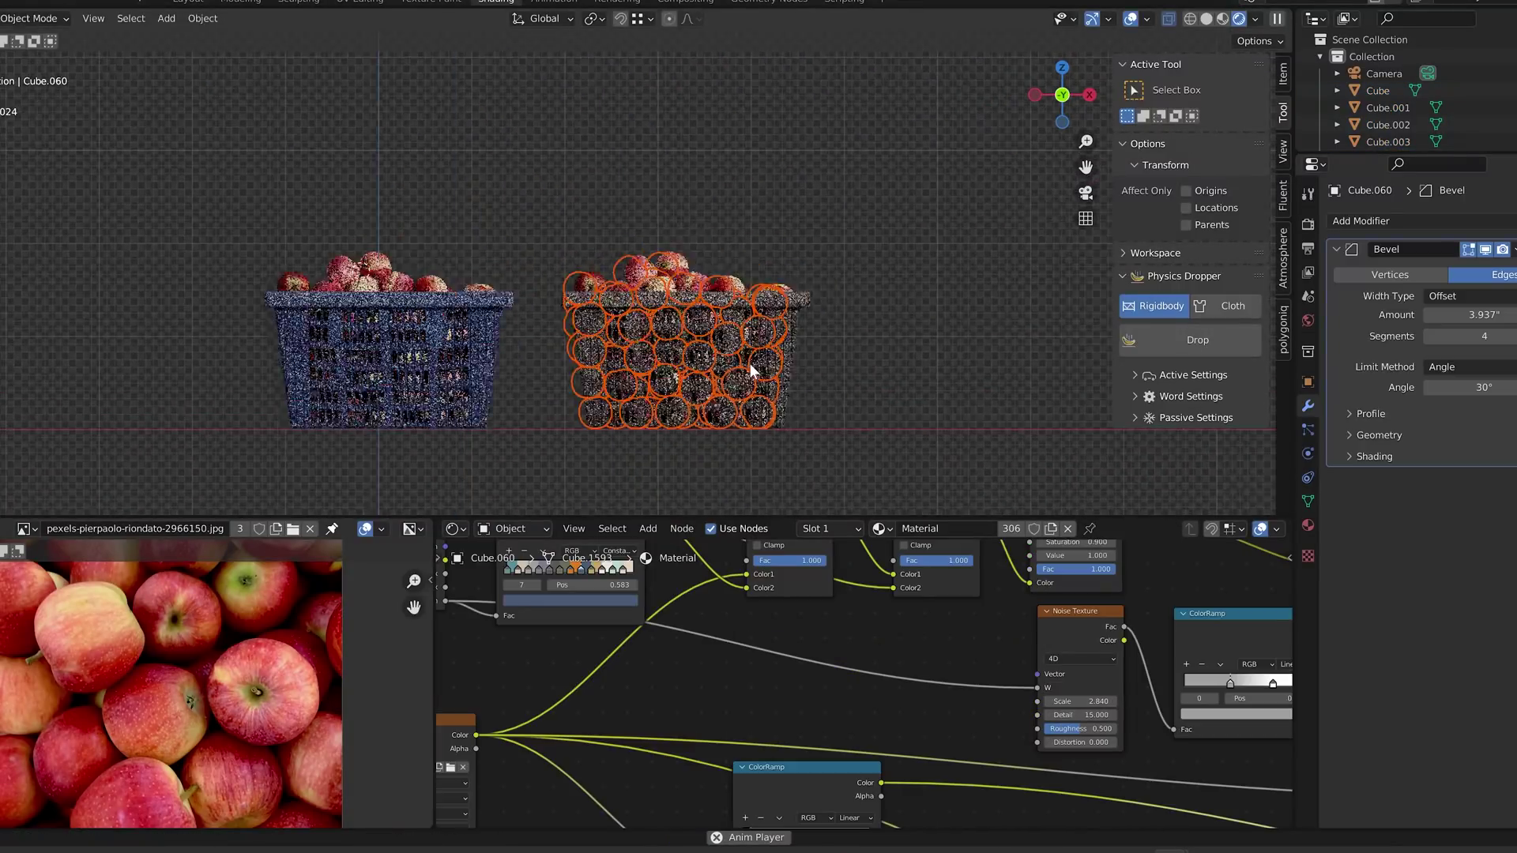
- Raise the copied apples above the second crate, rotate them 180° and drop them in with Physics Dropper
{"action": "key", "text": "g"}
{"action": "key", "text": "z"}
{"action": "left_click", "coordinate": [787, 224]}
{"action": "type", "text": "r180"}
{"action": "key", "text": "Return"}
{"action": "middle_click_drag", "start_coordinate": [725, 251], "coordinate": [772, 292]}
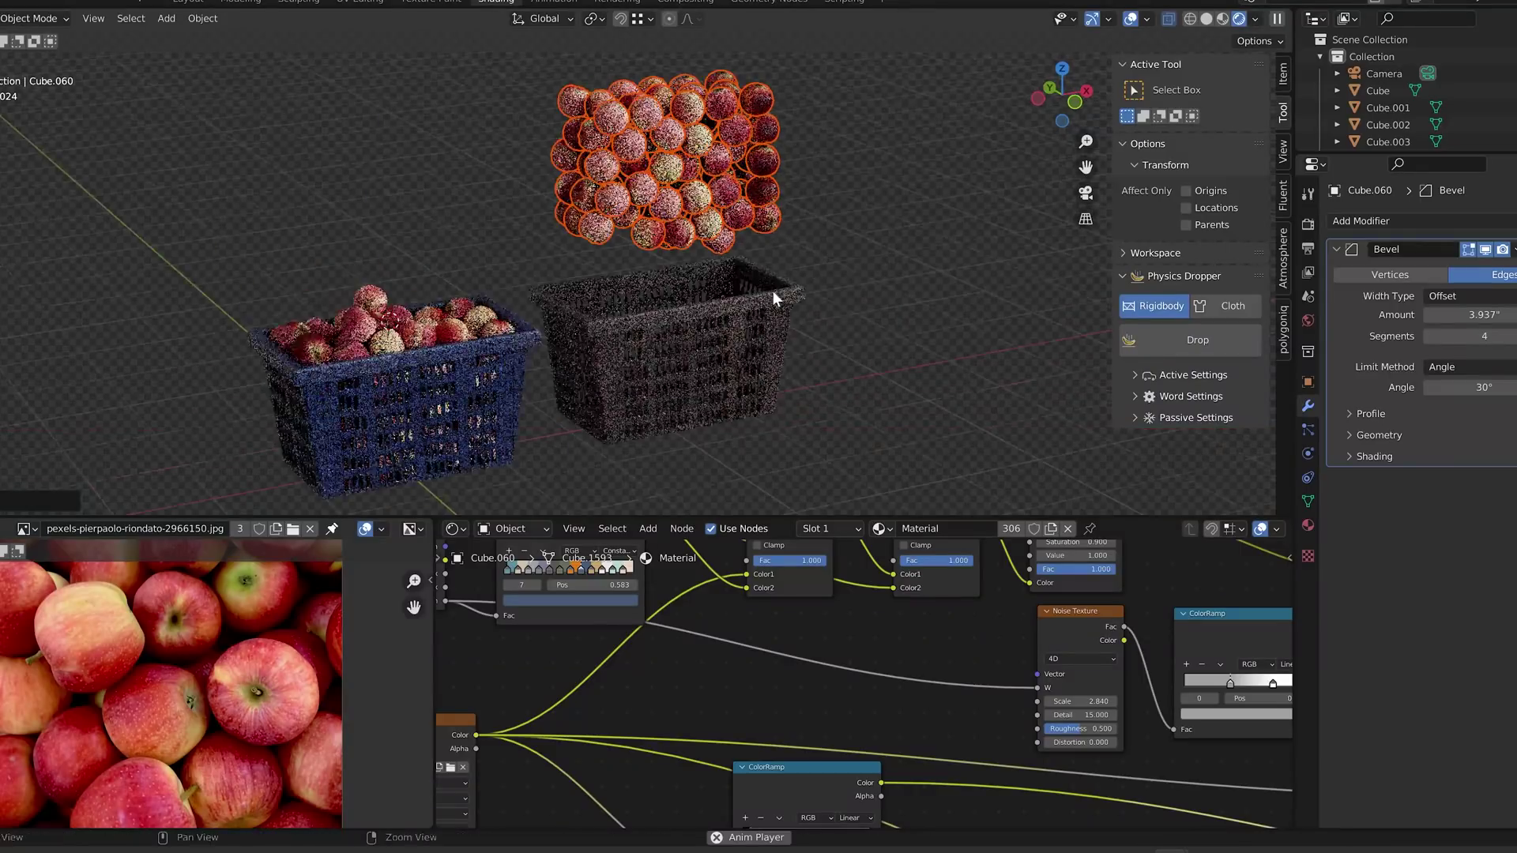
{"action": "left_click", "coordinate": [1211, 349]}
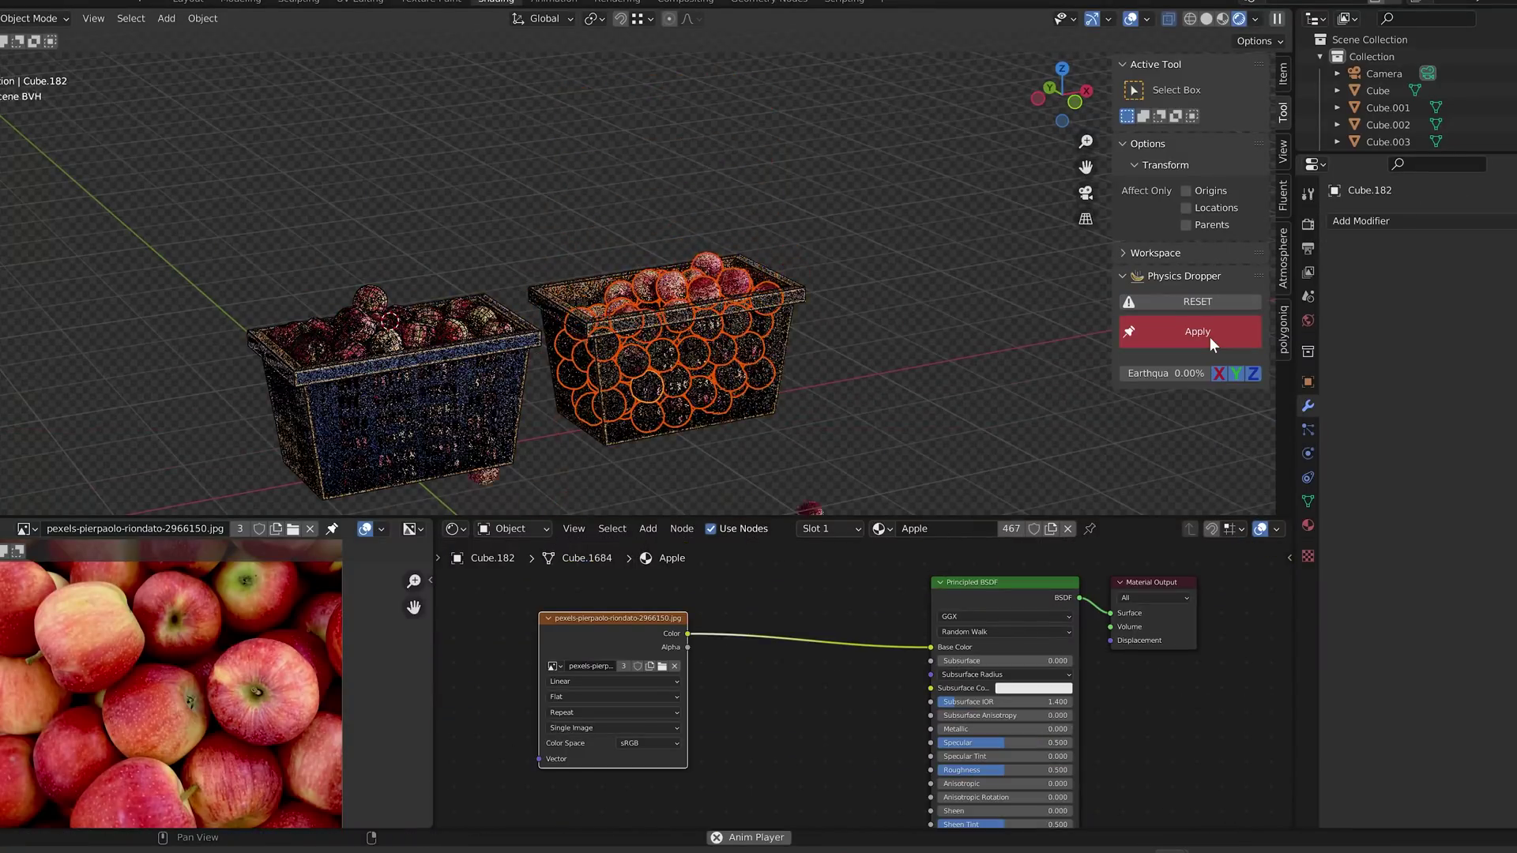
- Apply the Physics Dropper simulation and delete the stray apples lying below the two crates
{"action": "left_click", "coordinate": [1210, 337]}
{"action": "middle_click_drag", "start_coordinate": [951, 324], "coordinate": [437, 234]}
{"action": "left_click", "coordinate": [437, 234]}
{"action": "left_click_drag", "start_coordinate": [413, 216], "coordinate": [812, 504]}
{"action": "key", "text": "Delete"}
- Select the apples in the blue crate, excluding the crate itself, and join them into one object
{"action": "middle_click_drag", "start_coordinate": [614, 141], "coordinate": [625, 215], "text": "shift"}
{"action": "left_click_drag", "start_coordinate": [339, 182], "coordinate": [592, 433]}
{"action": "left_click", "coordinate": [604, 269], "text": "shift"}
{"action": "left_click", "coordinate": [604, 268], "text": "shift"}
{"action": "left_click", "coordinate": [478, 228], "text": "shift"}
{"action": "key", "text": "ctrl+j"}
- Join the apples in the second crate into one object, keeping the crate separate
{"action": "left_click_drag", "start_coordinate": [639, 175], "coordinate": [867, 417]}
{"action": "left_click", "coordinate": [897, 267], "text": "shift"}
{"action": "left_click", "coordinate": [897, 267], "text": "shift"}
{"action": "left_click", "coordinate": [812, 248], "text": "shift"}
{"action": "key", "text": "ctrl+j"}
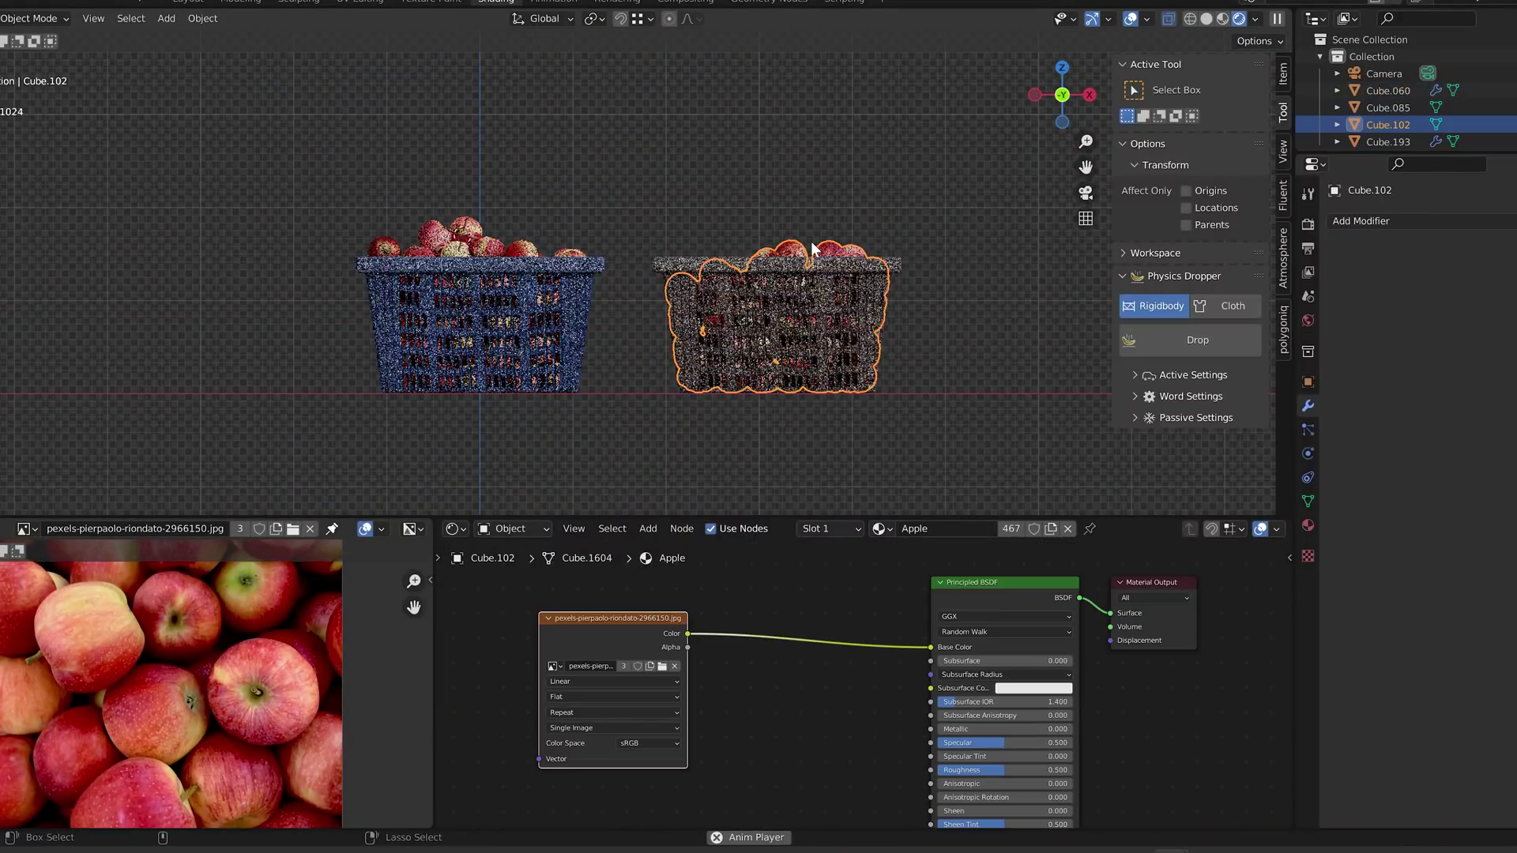
- Duplicate the pair of apple-filled crates along Y twice to form rows behind one another
{"action": "middle_click_drag", "start_coordinate": [720, 267], "coordinate": [748, 303]}
{"action": "left_click_drag", "start_coordinate": [448, 150], "coordinate": [767, 410]}
{"action": "mouse_move", "coordinate": [768, 409]}
{"action": "middle_mouse_down", "text": "alt"}
{"action": "mouse_move", "coordinate": [771, 295]}
{"action": "mouse_move", "coordinate": [788, 403]}
{"action": "middle_mouse_up", "text": "alt"}
{"action": "key", "text": "shift+d"}
{"action": "key", "text": "y"}
{"action": "left_click", "coordinate": [786, 277]}
{"action": "key", "text": "shift+d"}
{"action": "key", "text": "y"}
{"action": "left_click", "coordinate": [782, 205]}
- Select all the filled crates and duplicate them along X
{"action": "left_click_drag", "start_coordinate": [359, 82], "coordinate": [762, 421]}
{"action": "middle_click_drag", "start_coordinate": [733, 312], "coordinate": [532, 323], "text": "shift"}
{"action": "key", "text": "shift+d"}
{"action": "key", "text": "x"}
{"action": "left_click", "coordinate": [932, 322]}
- Duplicate the whole set of filled crates along Y and clear the selection
{"action": "scroll", "coordinate": [932, 322], "scroll_direction": "down", "scroll_amount": 3}
{"action": "left_click_drag", "start_coordinate": [336, 110], "coordinate": [864, 372]}
{"action": "key", "text": "shift+d"}
{"action": "key", "text": "y"}
{"action": "left_click", "coordinate": [758, 393]}
{"action": "middle_click_drag", "start_coordinate": [759, 393], "coordinate": [718, 345]}
{"action": "key", "text": "alt+a"}
- Select one joined apple object and route the apple image's Color through a new ColorRamp into the Principled BSDF's Roughness
{"action": "scroll", "coordinate": [640, 216], "scroll_direction": "up", "scroll_amount": 4}
{"action": "middle_click_drag", "start_coordinate": [639, 216], "coordinate": [602, 255]}
{"action": "left_click", "coordinate": [603, 255]}
{"action": "key", "text": "n"}
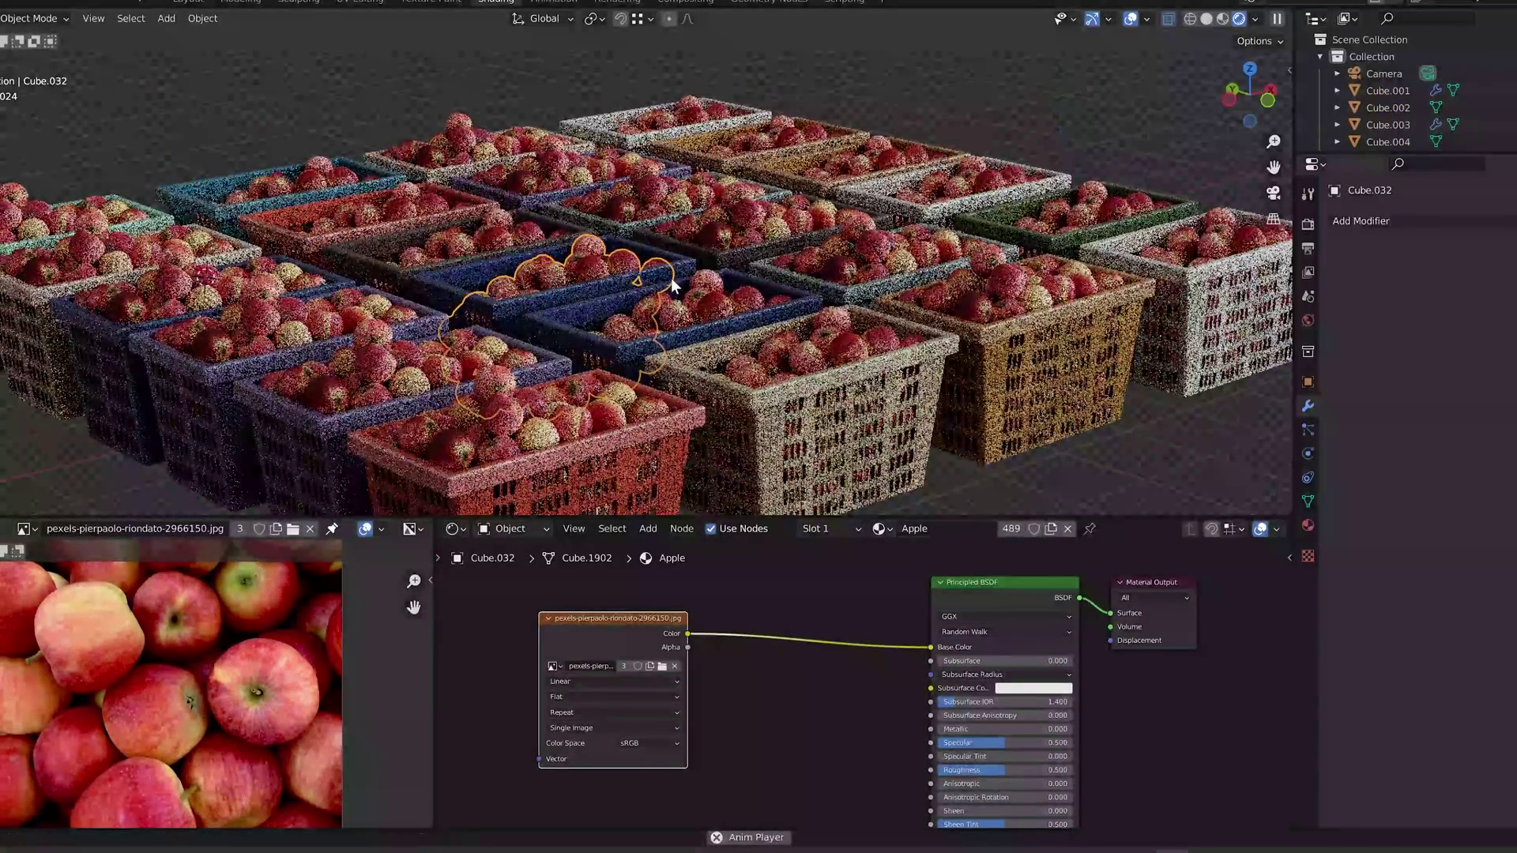
{"action": "scroll", "coordinate": [780, 672], "scroll_direction": "down", "scroll_amount": 2}
{"action": "left_click_drag", "start_coordinate": [728, 576], "coordinate": [641, 708]}
{"action": "scroll", "coordinate": [671, 711], "scroll_direction": "up", "scroll_amount": 4}
{"action": "middle_click_drag", "start_coordinate": [716, 721], "coordinate": [737, 602]}
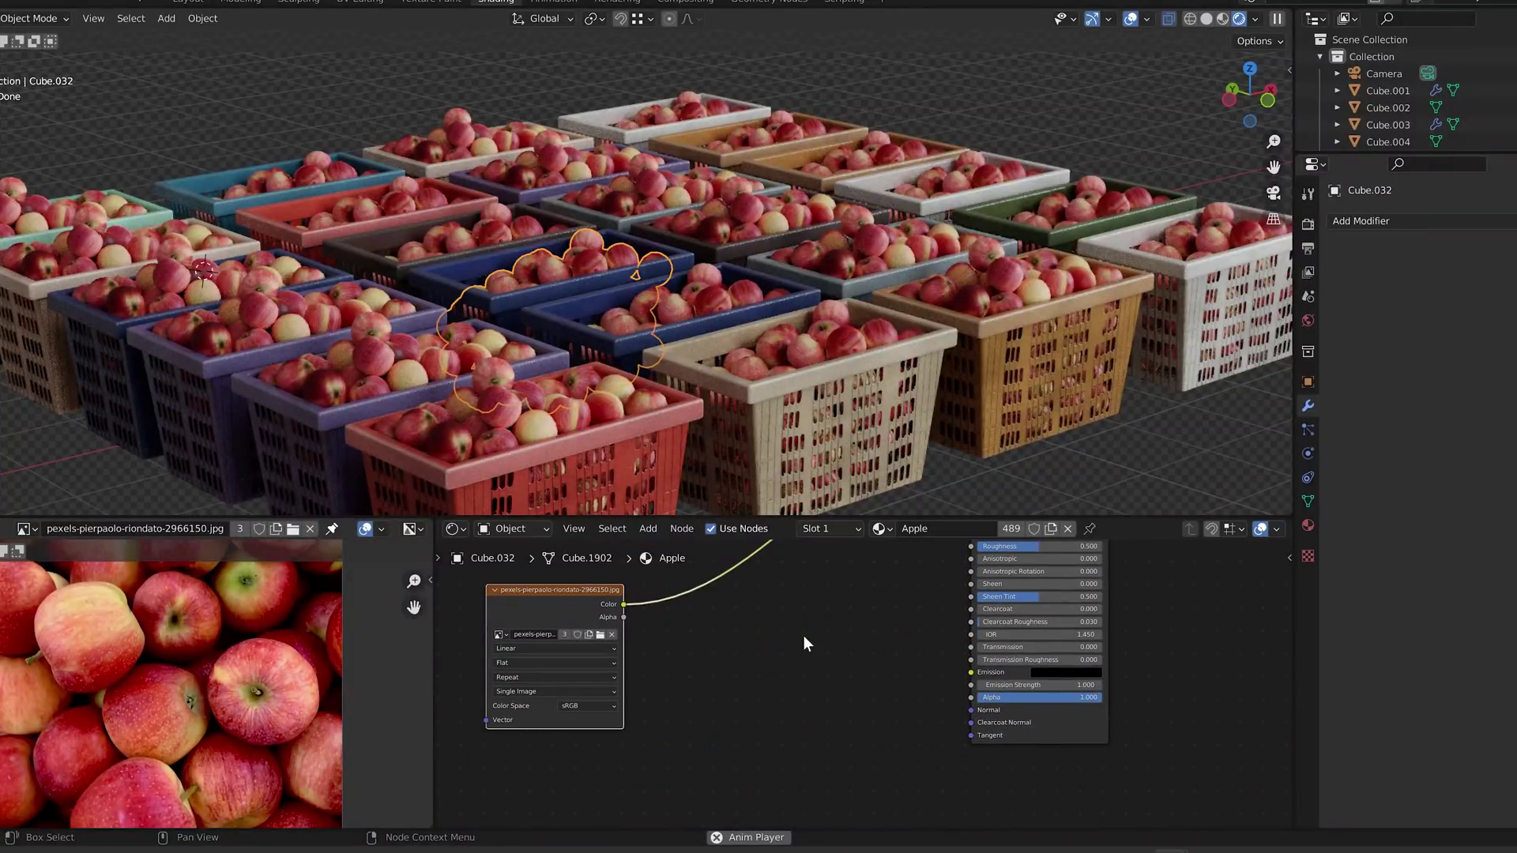
{"action": "key", "text": "Return"}
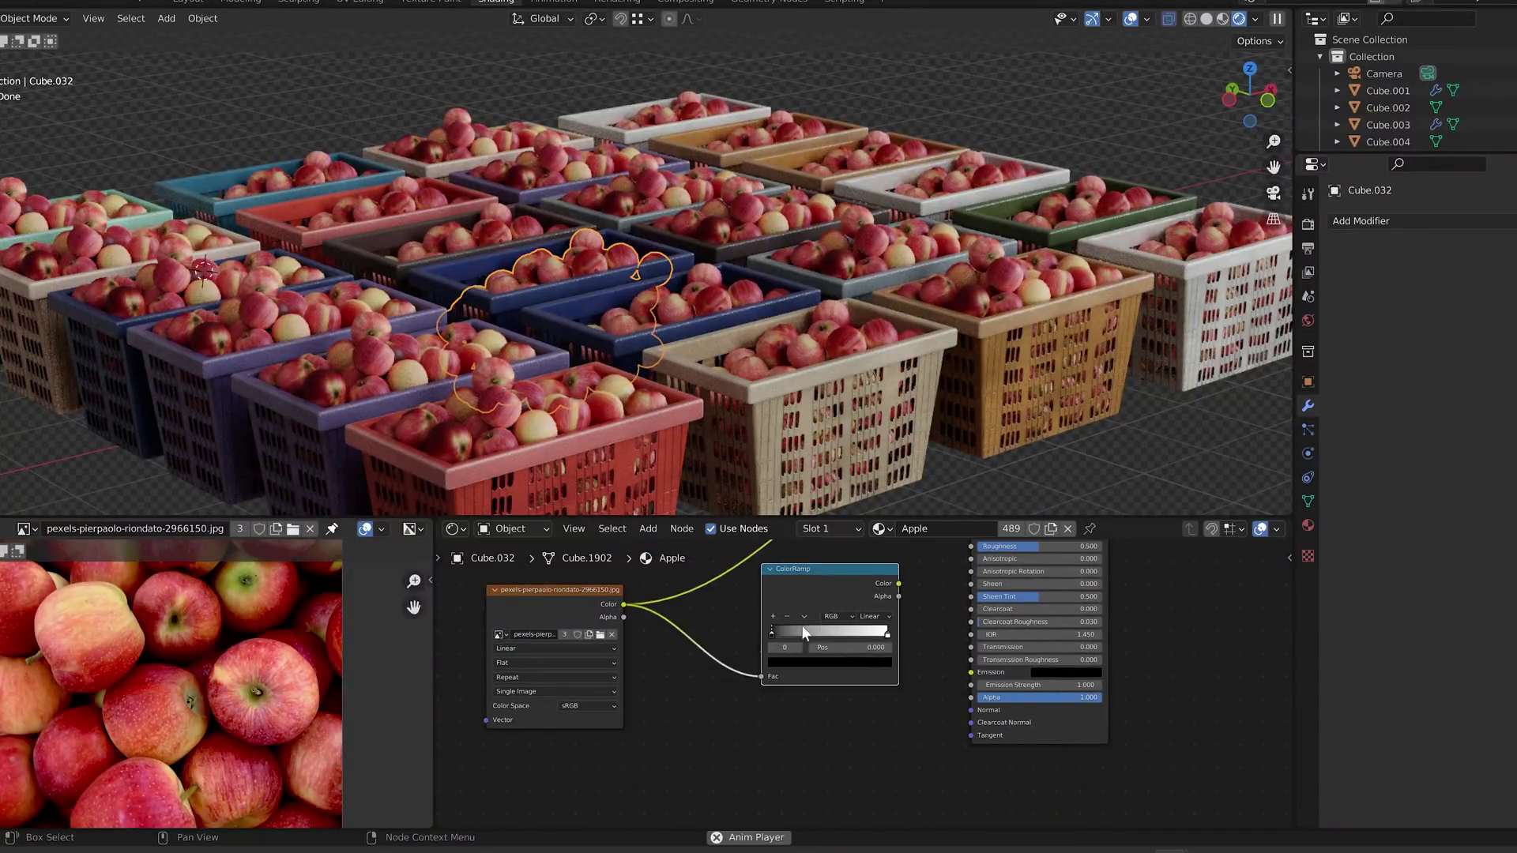
{"action": "middle_click_drag", "start_coordinate": [909, 583], "coordinate": [831, 672]}
{"action": "left_click_drag", "start_coordinate": [893, 636], "coordinate": [895, 635]}
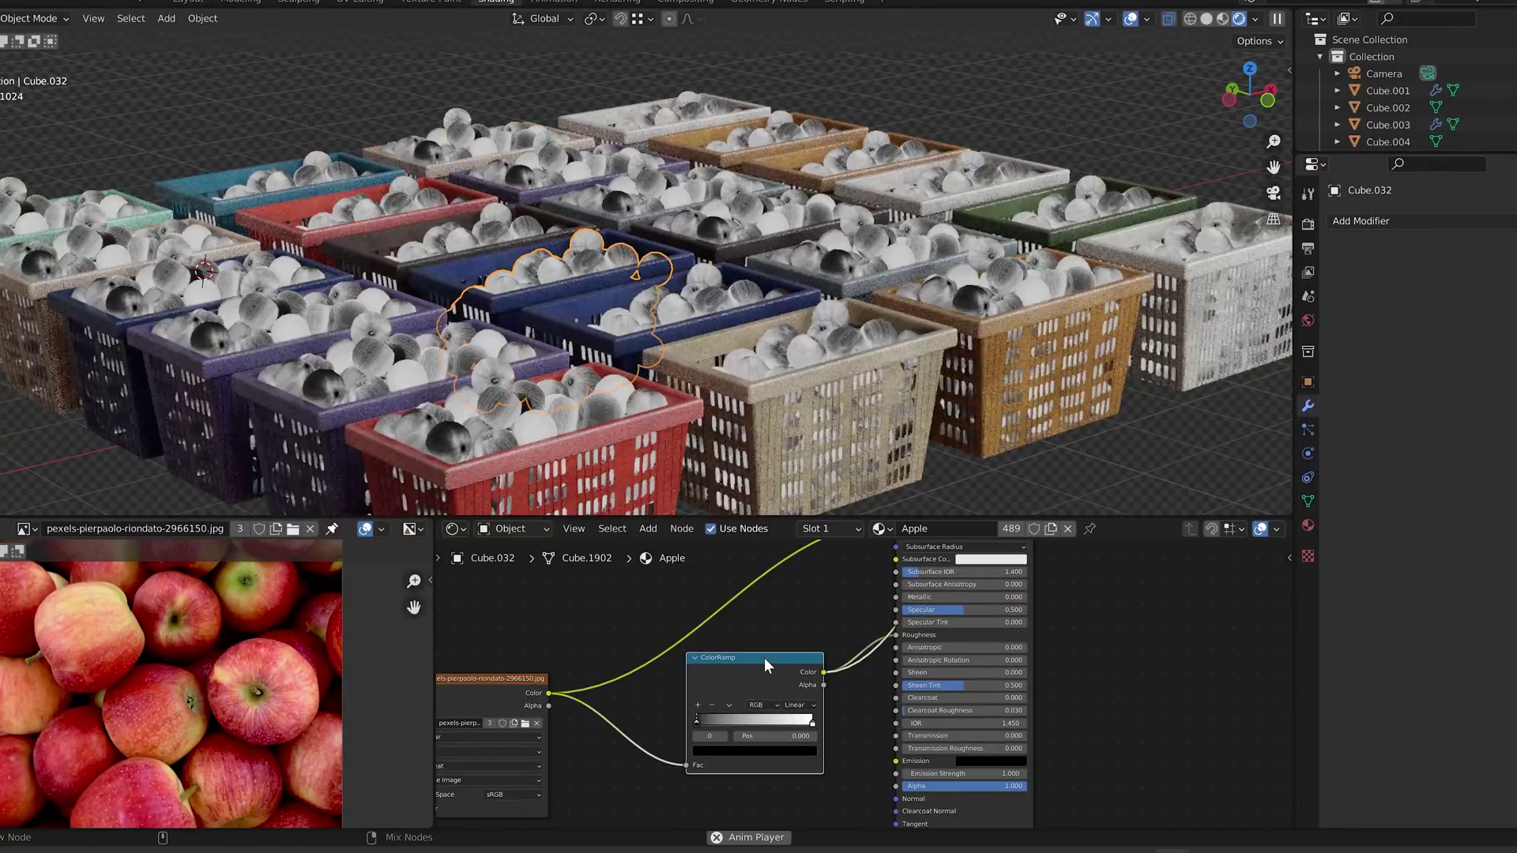
- Lighten the roughness ColorRamp's black stop to gray while previewing it, then restore the Principled BSDF output
{"action": "left_click", "coordinate": [717, 748]}
{"action": "left_click", "coordinate": [788, 621]}
{"action": "middle_click_drag", "start_coordinate": [862, 571], "coordinate": [818, 677]}
{"action": "left_click", "coordinate": [864, 680], "text": "ctrl+shift"}
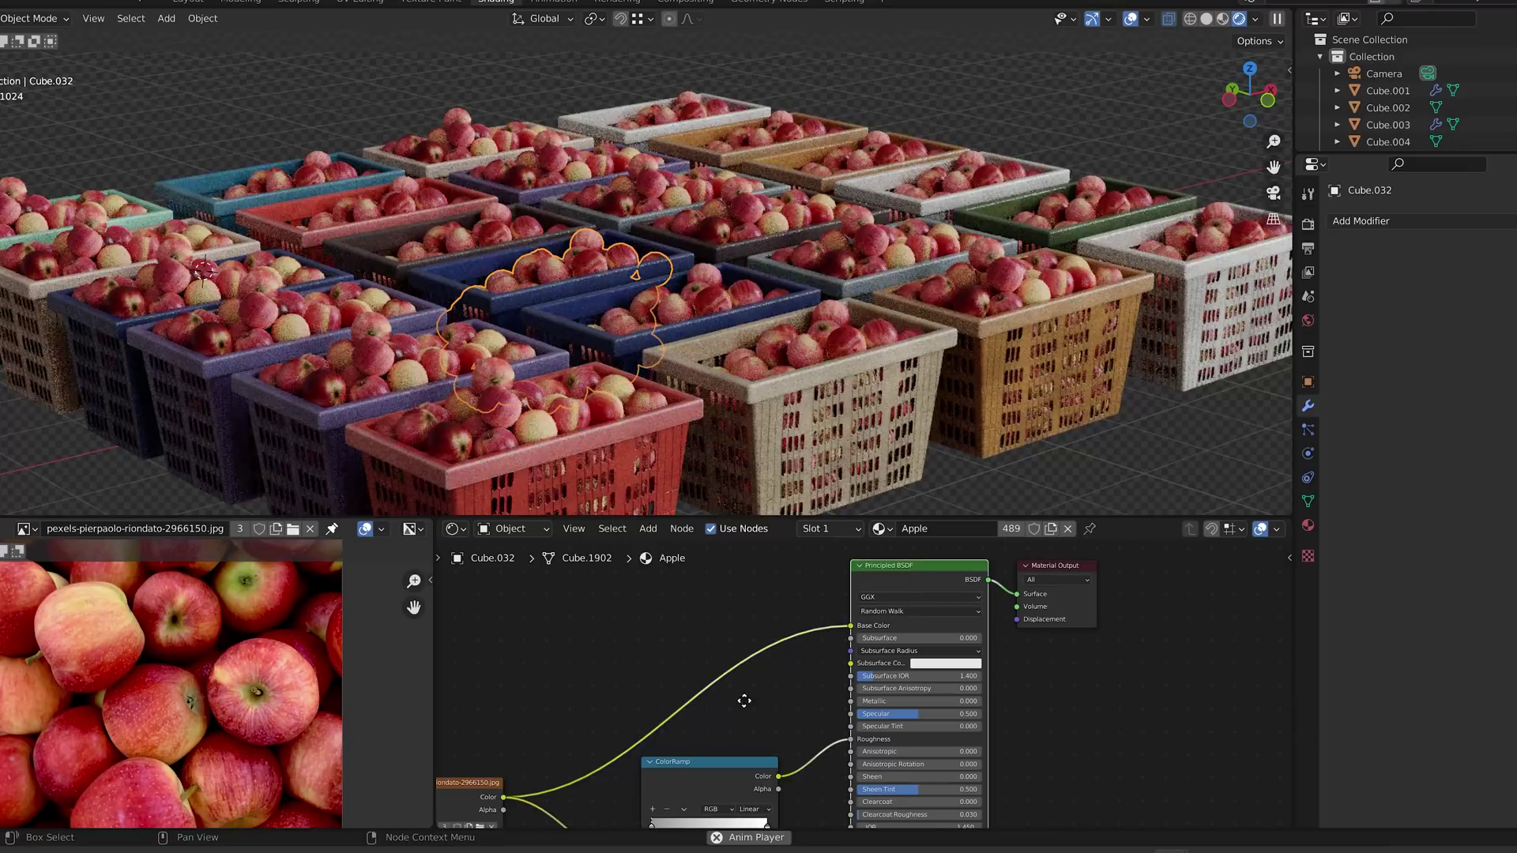
- Add a Bump node from the image Color to the shader's Normal, using the Height input and a Distance of 0.001
{"action": "middle_click_drag", "start_coordinate": [586, 801], "coordinate": [667, 675]}
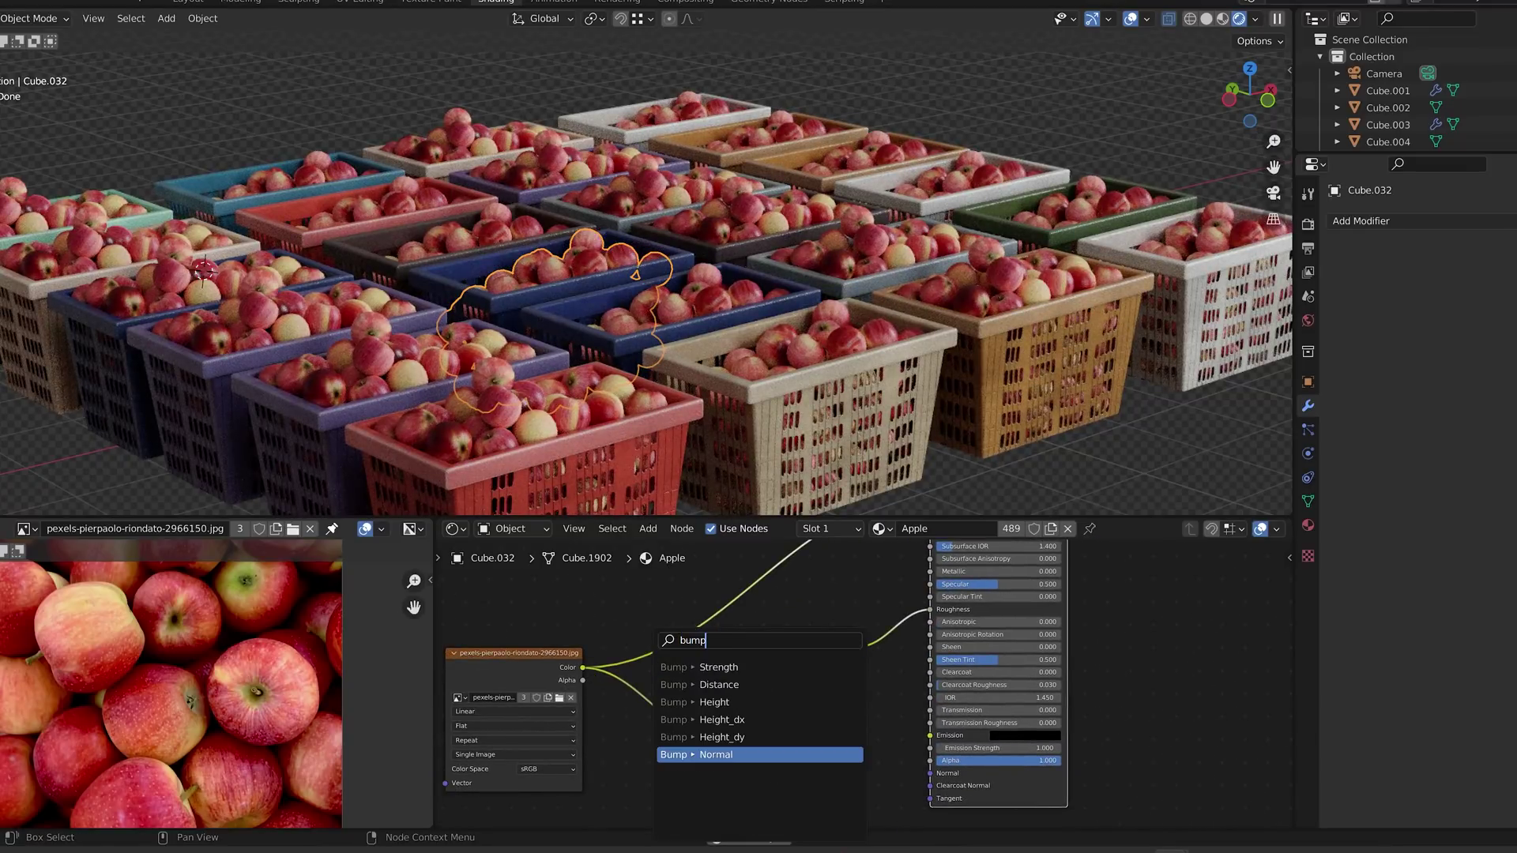
{"action": "left_click", "coordinate": [715, 702]}
{"action": "middle_click_drag", "start_coordinate": [845, 790], "coordinate": [826, 703]}
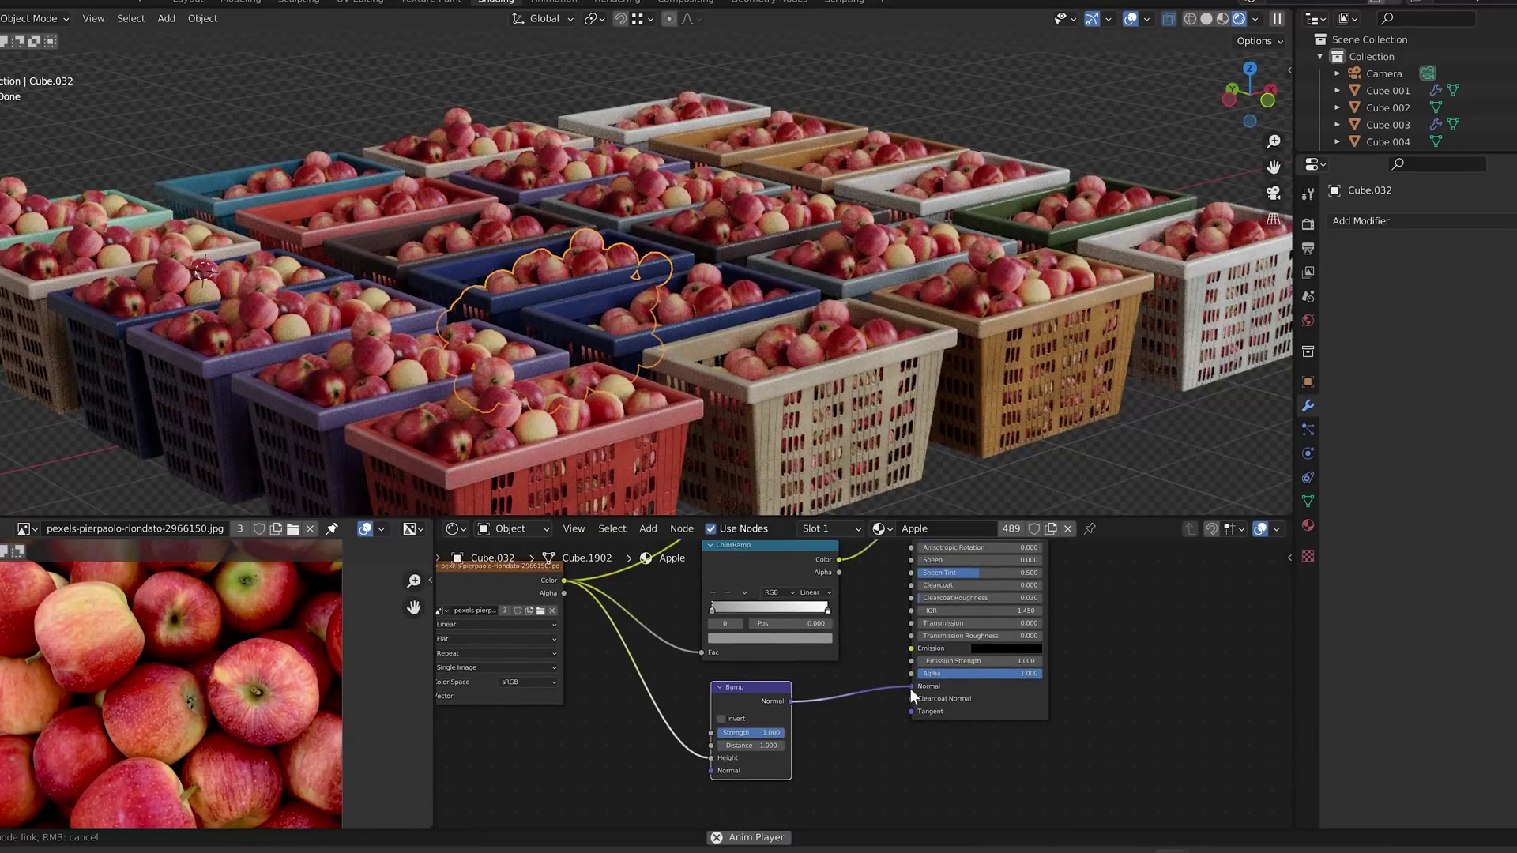
{"action": "left_click_drag", "start_coordinate": [910, 689], "coordinate": [911, 686]}
{"action": "scroll", "coordinate": [681, 356], "scroll_direction": "up", "scroll_amount": 5}
{"action": "left_click", "coordinate": [751, 745]}
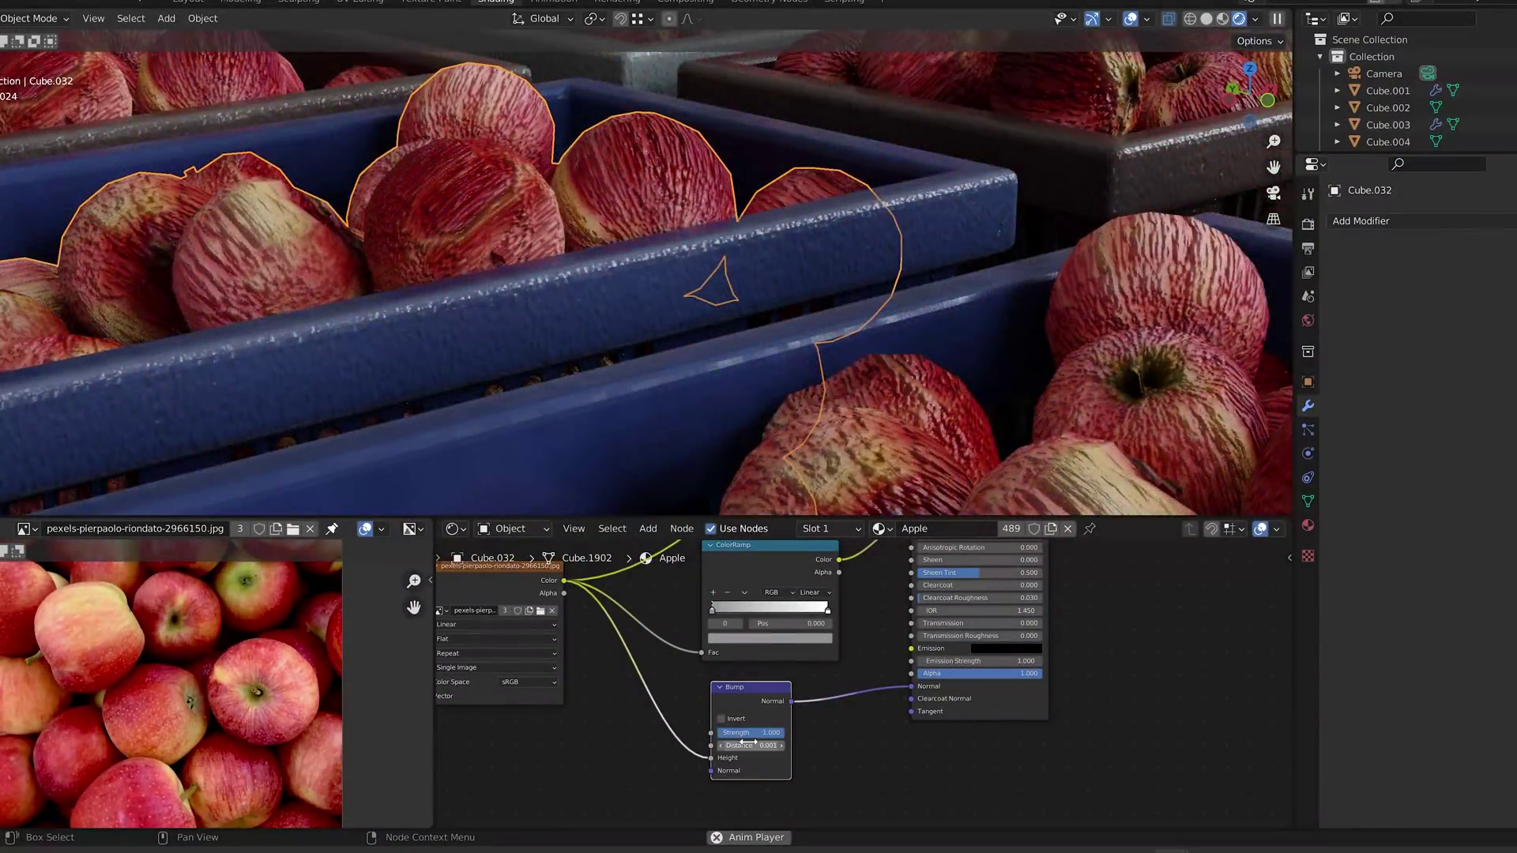
{"action": "scroll", "coordinate": [715, 316], "scroll_direction": "down", "scroll_amount": 10}
{"action": "scroll", "coordinate": [868, 665], "scroll_direction": "down", "scroll_amount": 2}
- Insert a MixRGB node between the apple image and Base Color and set its blending mode to Color
{"action": "middle_click_drag", "start_coordinate": [594, 584], "coordinate": [616, 711]}
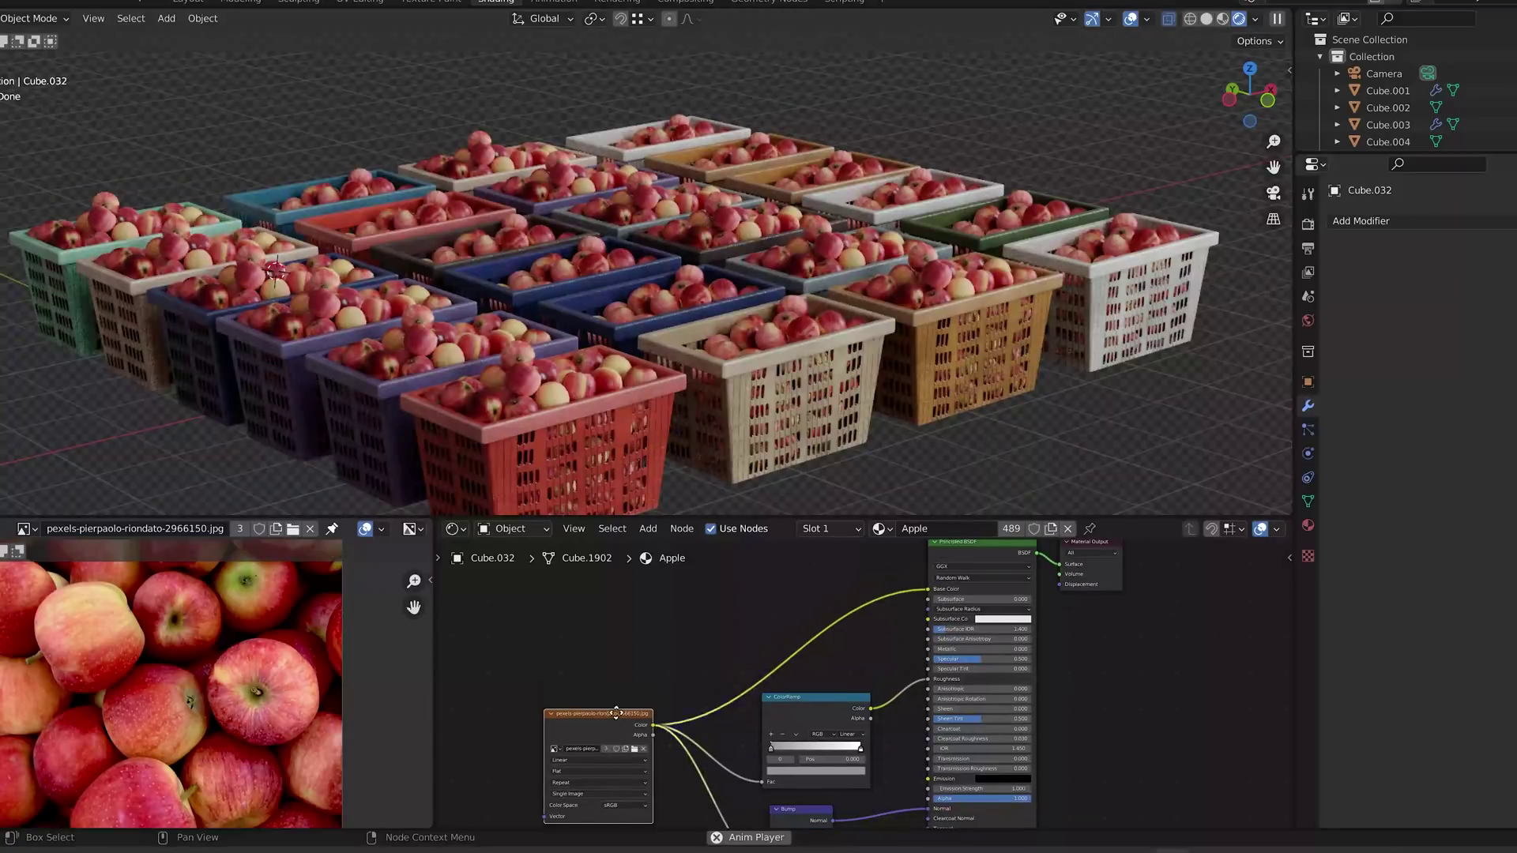
{"action": "left_click_drag", "start_coordinate": [616, 713], "coordinate": [559, 610]}
{"action": "middle_click_drag", "start_coordinate": [730, 597], "coordinate": [762, 652]}
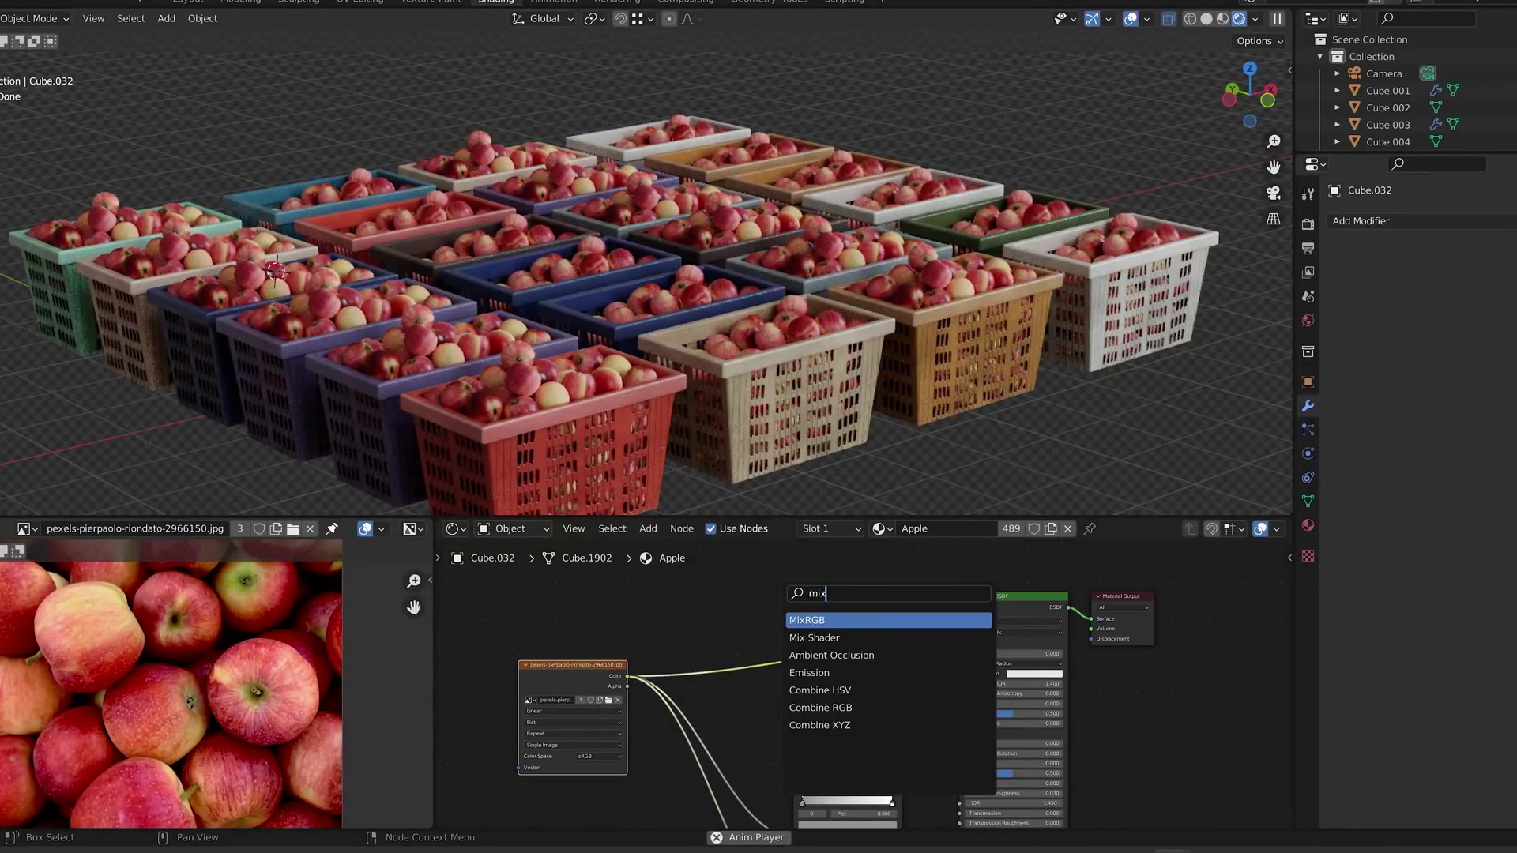
{"action": "left_click", "coordinate": [804, 615]}
{"action": "left_click", "coordinate": [799, 631]}
{"action": "scroll", "coordinate": [790, 628], "scroll_direction": "up", "scroll_amount": 7}
{"action": "left_click", "coordinate": [770, 604]}
{"action": "left_click", "coordinate": [746, 266]}
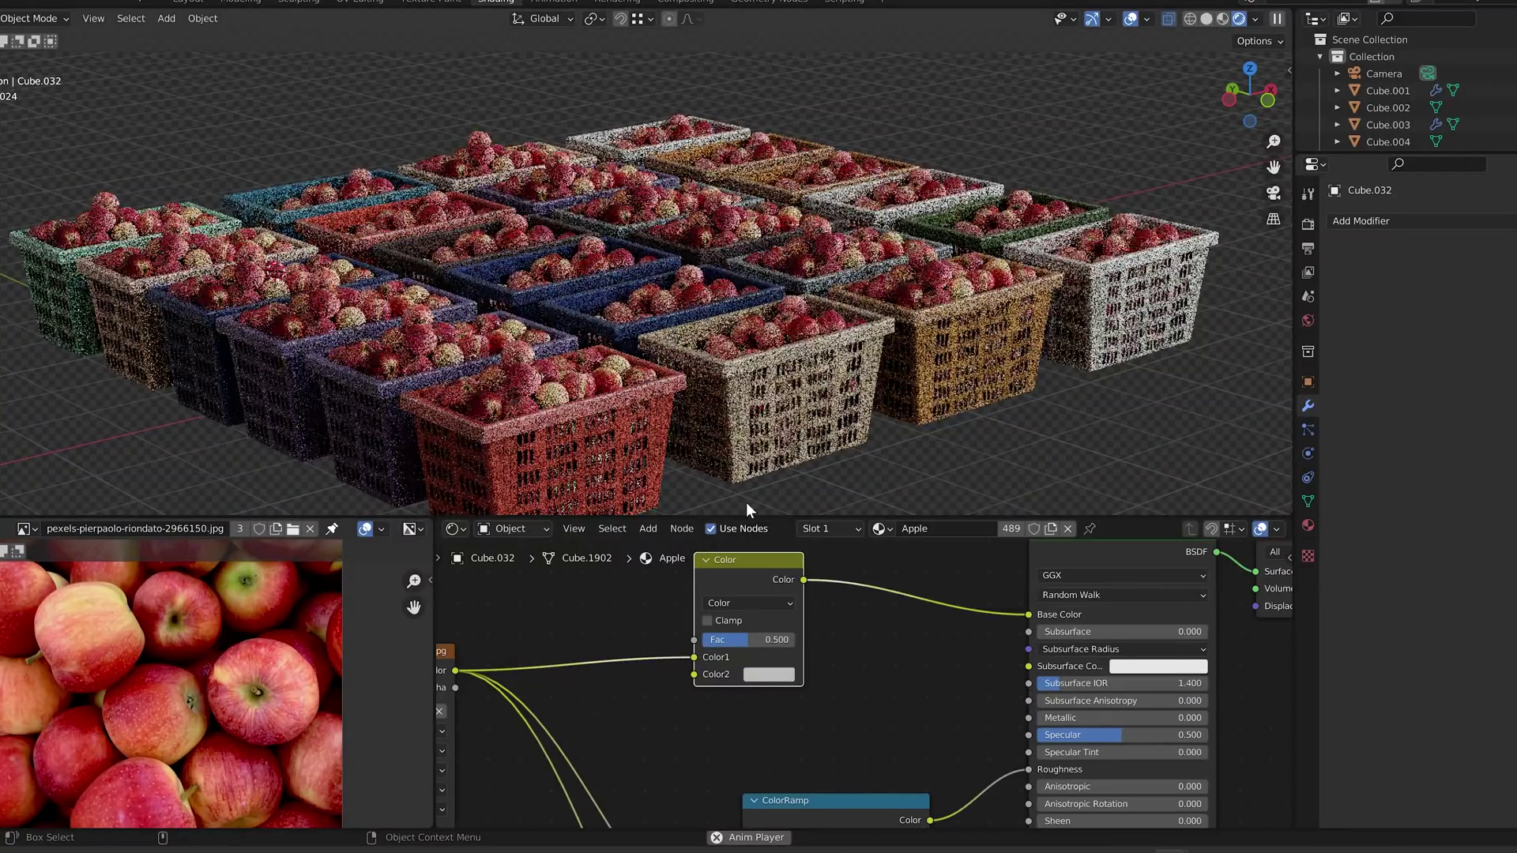
- Add an Object Info node and connect its Random output to the mix node's Color2
{"action": "middle_click_drag", "start_coordinate": [663, 624], "coordinate": [891, 655]}
{"action": "left_click_drag", "start_coordinate": [602, 679], "coordinate": [553, 624]}
{"action": "middle_click_drag", "start_coordinate": [787, 595], "coordinate": [936, 646]}
{"action": "key", "text": "shift+a"}
{"action": "left_click", "coordinate": [869, 610]}
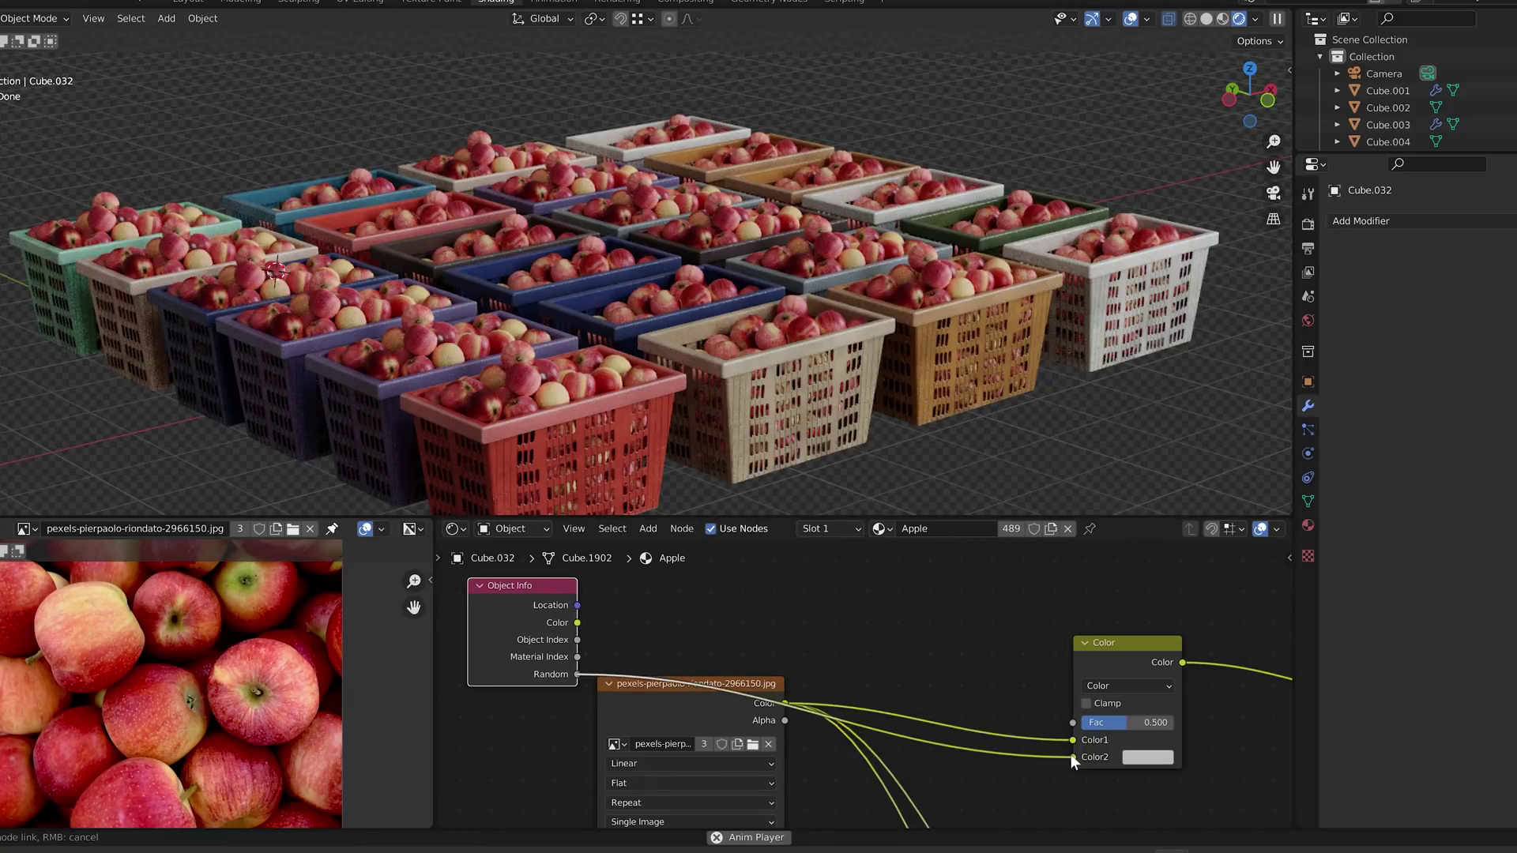
{"action": "left_click_drag", "start_coordinate": [1070, 754], "coordinate": [1072, 757]}
- Insert a ColorRamp after Object Info's Random output, with a green first stop and a red last stop sampled from the apple photo
{"action": "middle_click_drag", "start_coordinate": [603, 583], "coordinate": [580, 636]}
{"action": "left_click_drag", "start_coordinate": [525, 642], "coordinate": [639, 560]}
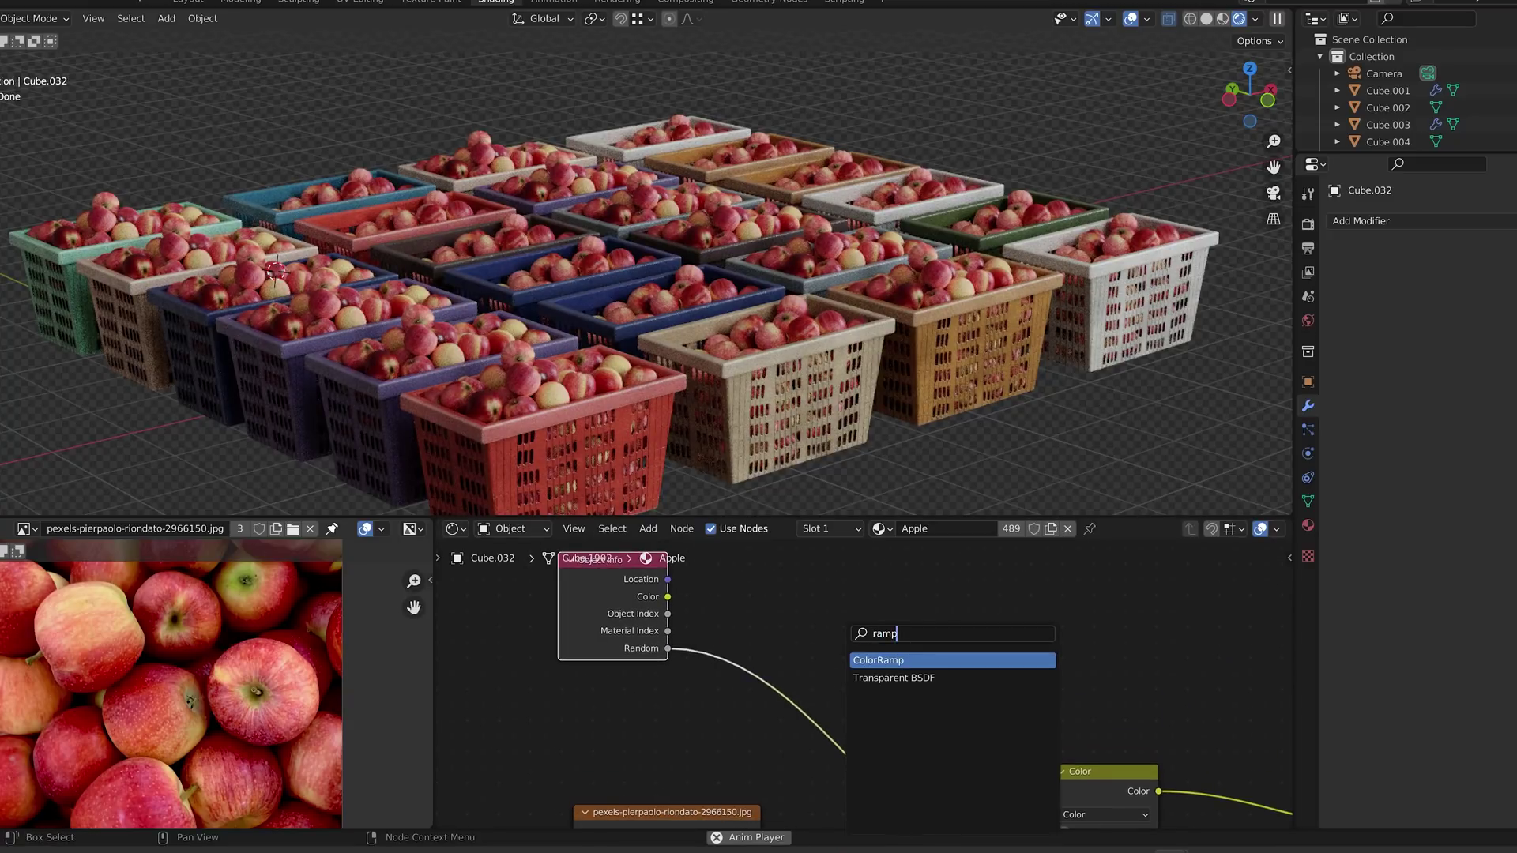
{"action": "key", "text": "Return"}
{"action": "left_click", "coordinate": [789, 706]}
{"action": "left_click", "coordinate": [821, 741]}
{"action": "left_click_drag", "start_coordinate": [904, 601], "coordinate": [801, 562]}
{"action": "left_click", "coordinate": [934, 702]}
{"action": "left_click", "coordinate": [875, 743]}
{"action": "left_click", "coordinate": [139, 795]}
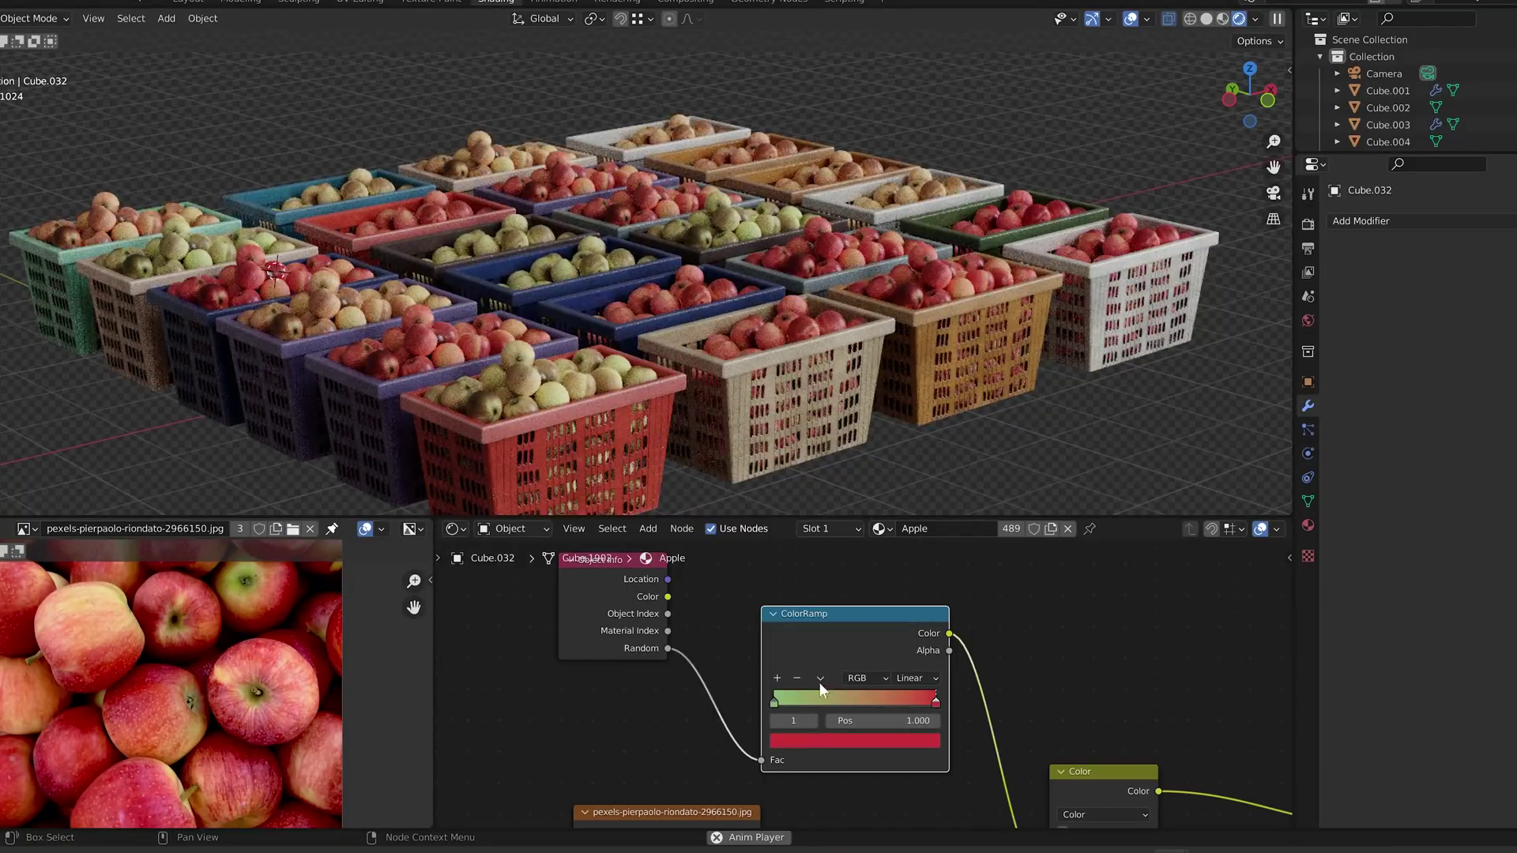
- Give the apple ColorRamp a middle stop at 0.500 and color it yellow
{"action": "left_click", "coordinate": [855, 740]}
{"action": "left_click", "coordinate": [243, 704]}
{"action": "left_click", "coordinate": [854, 740]}
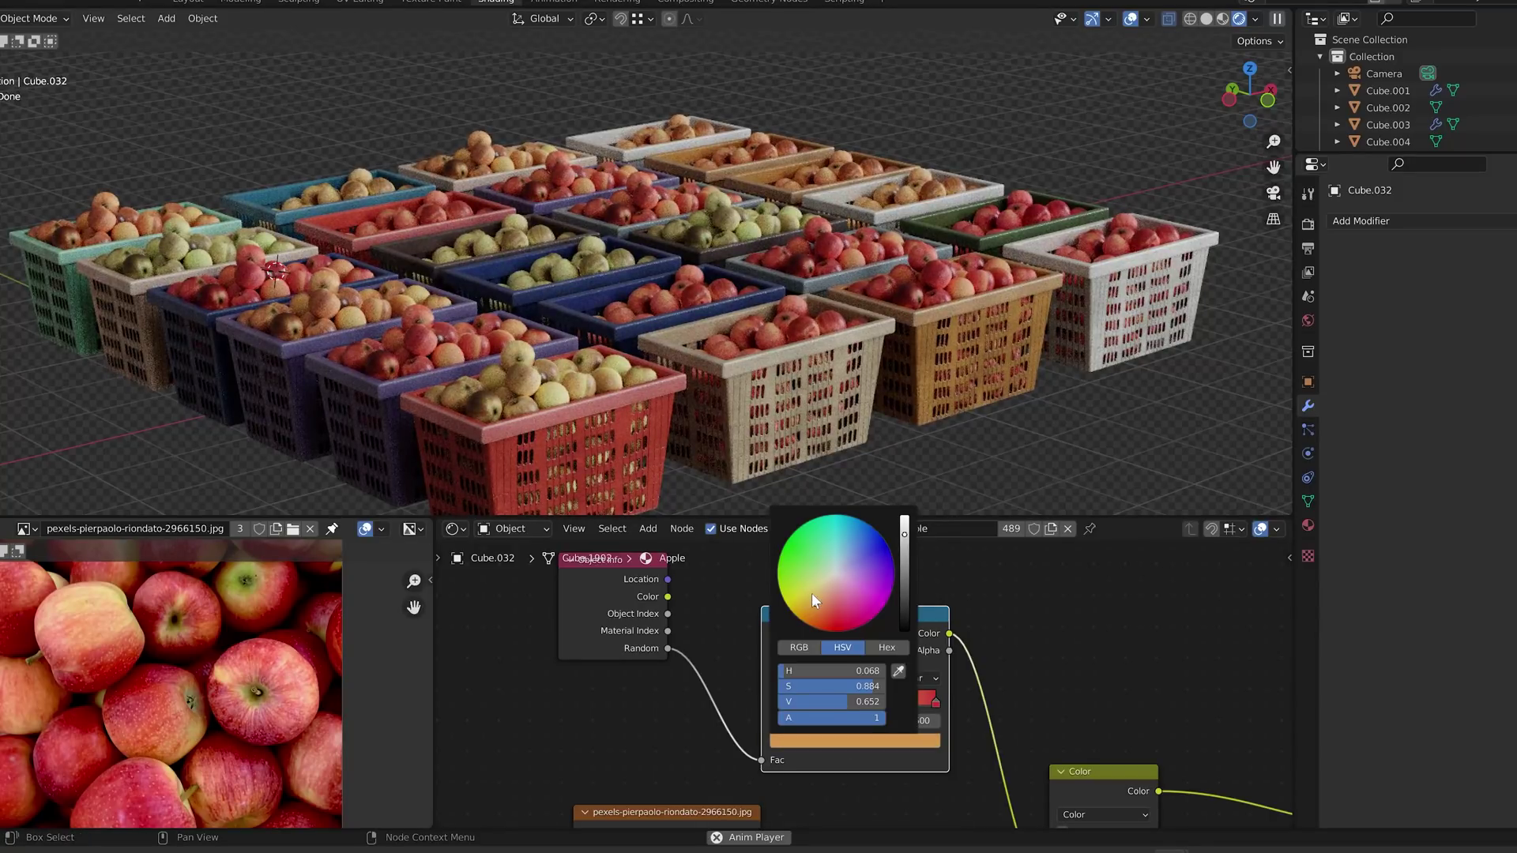
- Connect the apple image's Color to the mix node's Fac through a new ColorRamp
{"action": "middle_click_drag", "start_coordinate": [817, 785], "coordinate": [652, 637]}
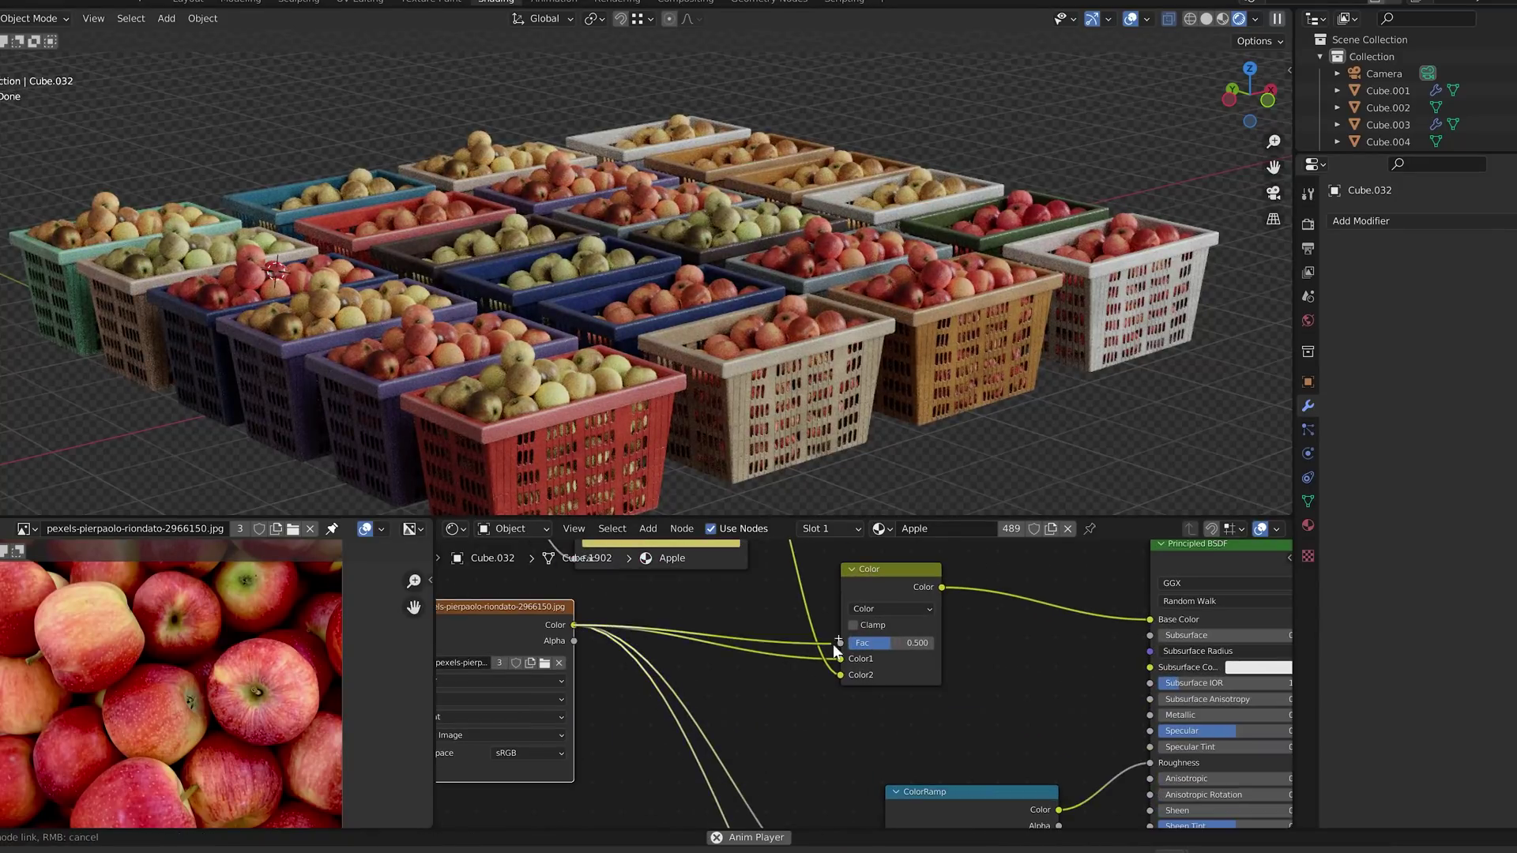
{"action": "left_click_drag", "start_coordinate": [831, 649], "coordinate": [841, 642]}
{"action": "middle_click_drag", "start_coordinate": [763, 601], "coordinate": [849, 647]}
{"action": "key", "text": "shift+a"}
{"action": "key", "text": "Return"}
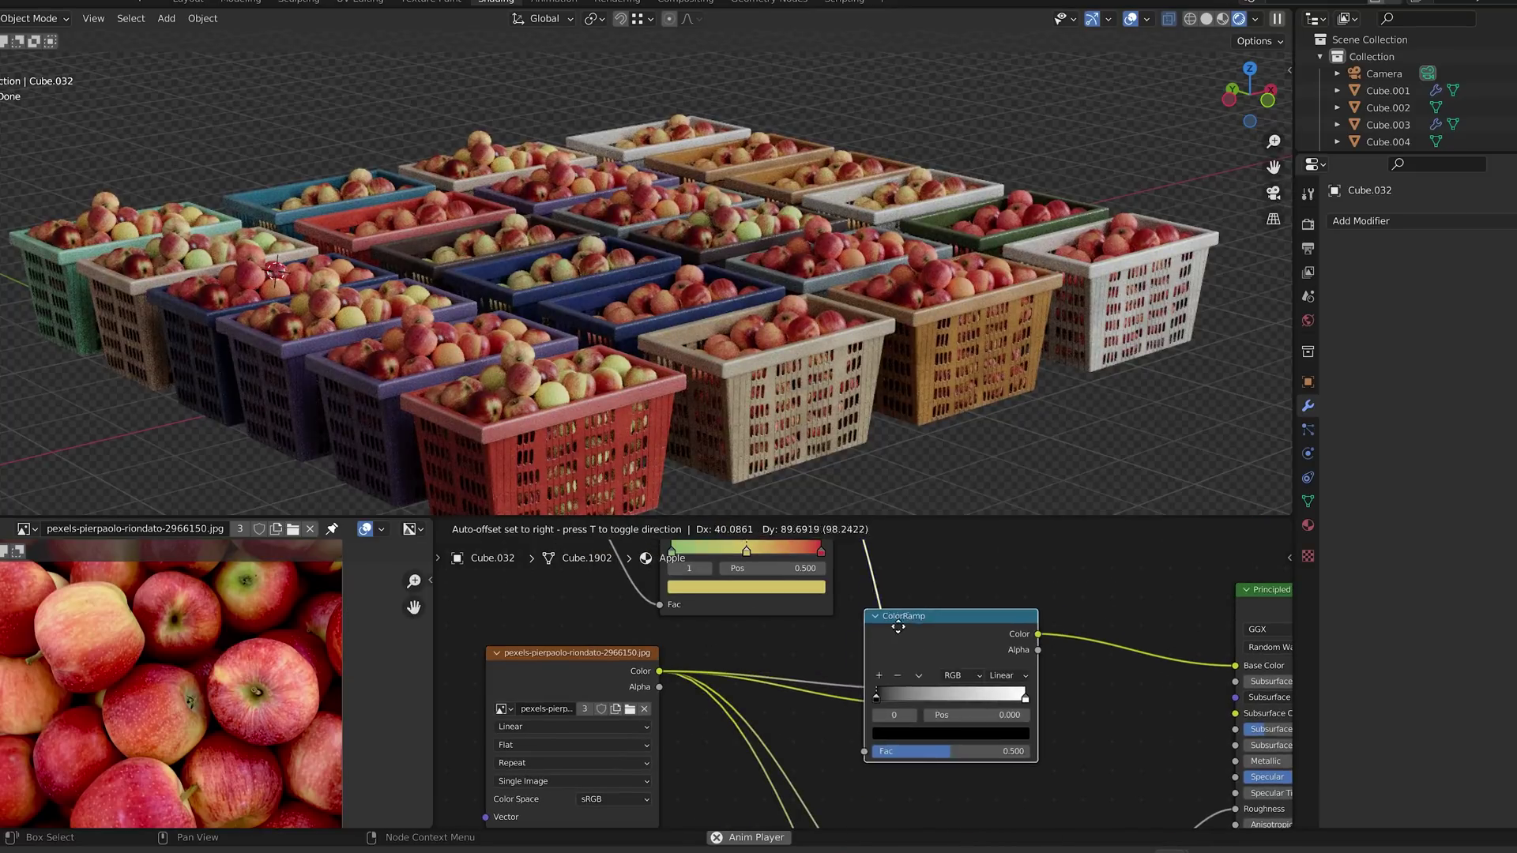
- On the factor ColorRamp, move the white stop to about 0.602 and turn the first stop at 0.000 gray
{"action": "left_click", "coordinate": [874, 701]}
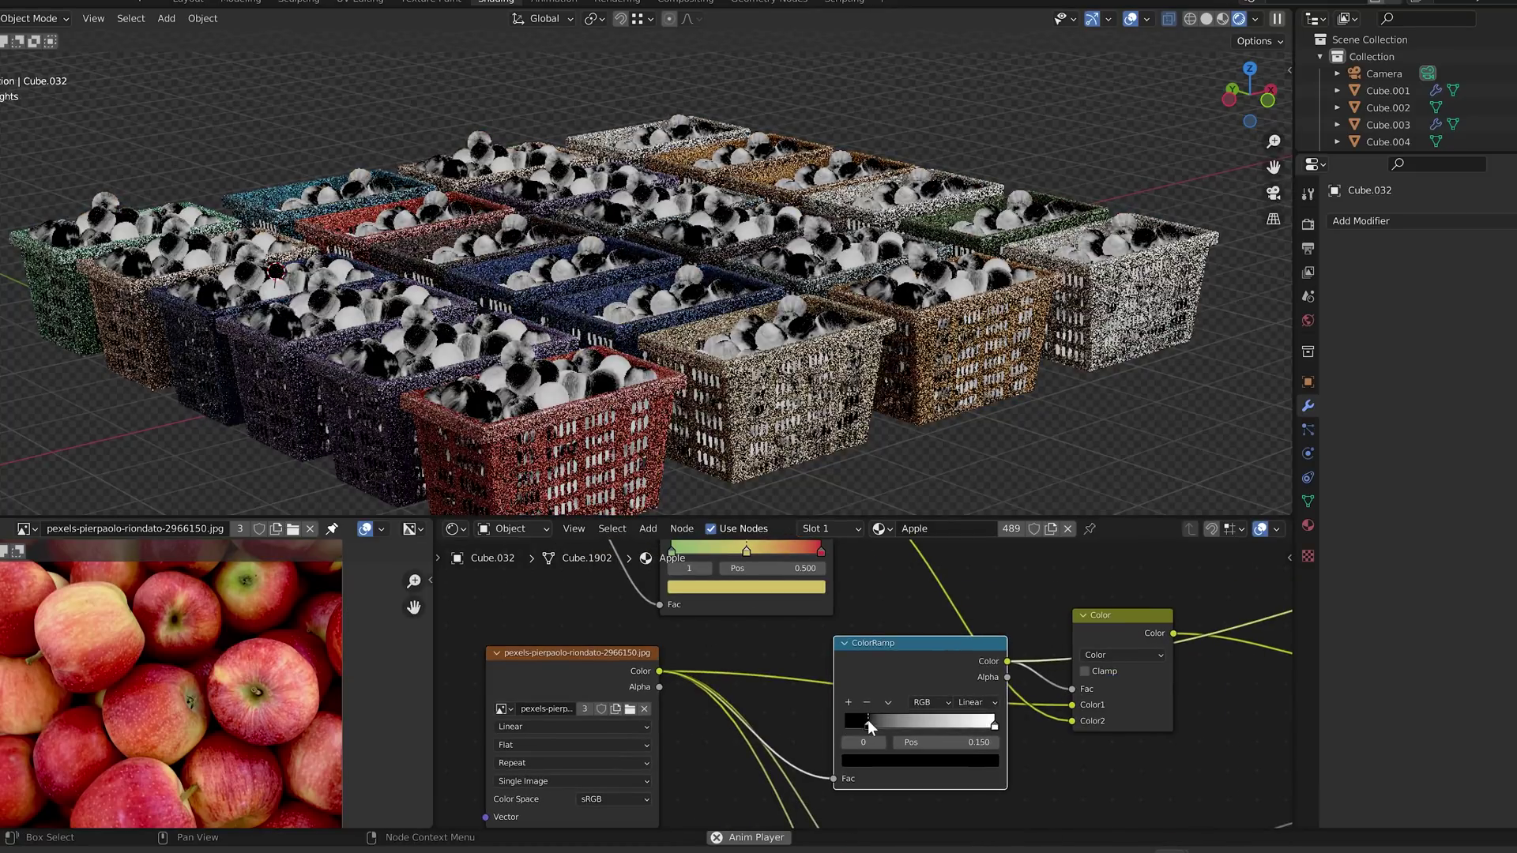
{"action": "left_click_drag", "start_coordinate": [994, 725], "coordinate": [936, 724]}
{"action": "left_click", "coordinate": [846, 722]}
{"action": "left_click", "coordinate": [893, 760]}
- Duplicate the Color mix node before Base Color, set it to Multiply with Fac 1.000 and feed the random ColorRamp into Color2
{"action": "left_click_drag", "start_coordinate": [967, 637], "coordinate": [966, 637]}
{"action": "scroll", "coordinate": [1044, 613], "scroll_direction": "down", "scroll_amount": 3}
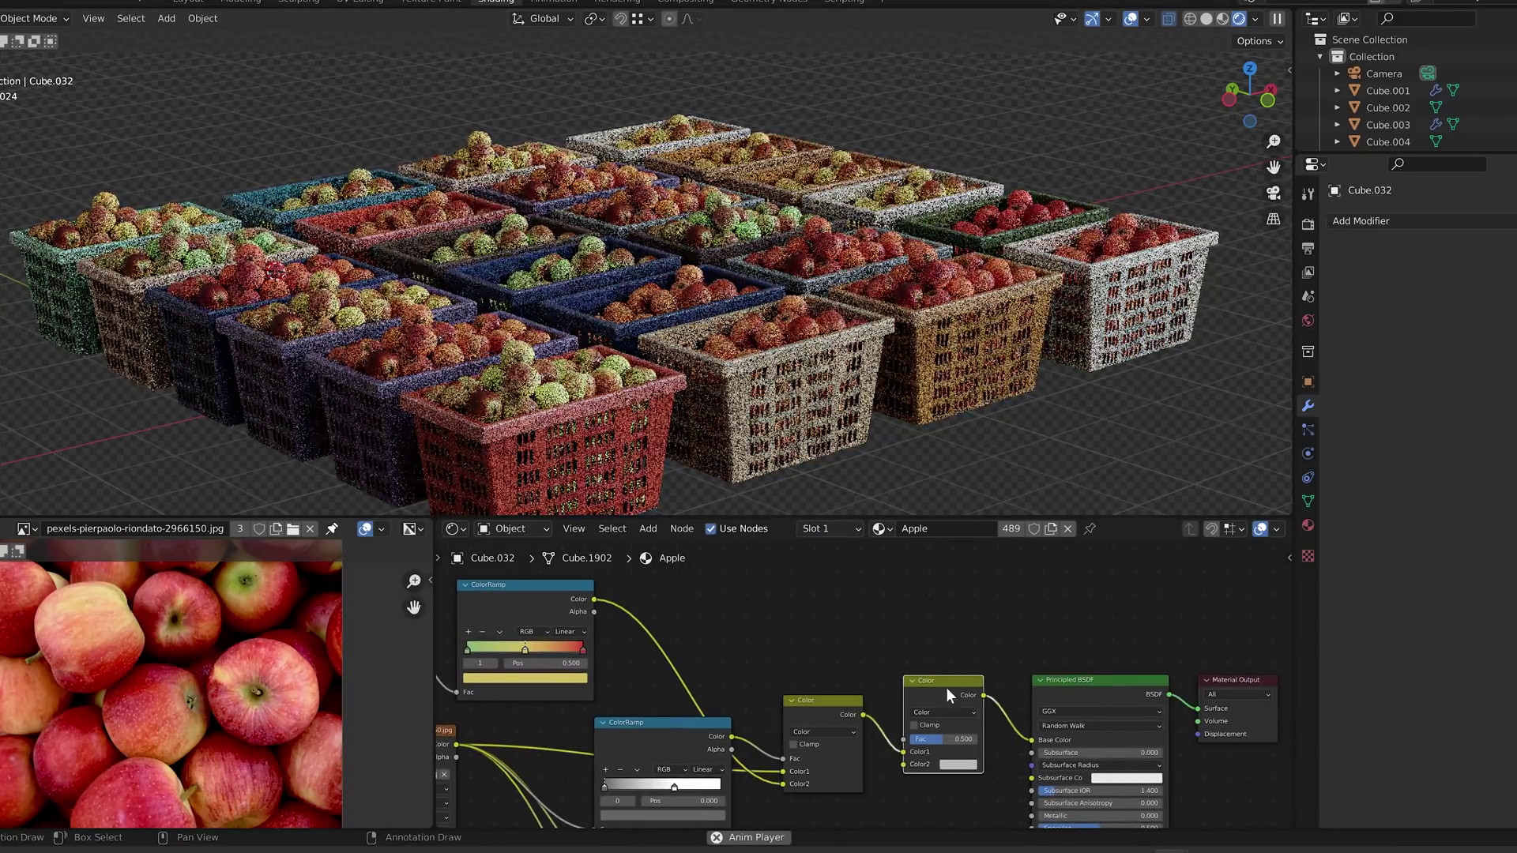
{"action": "left_click", "coordinate": [948, 712]}
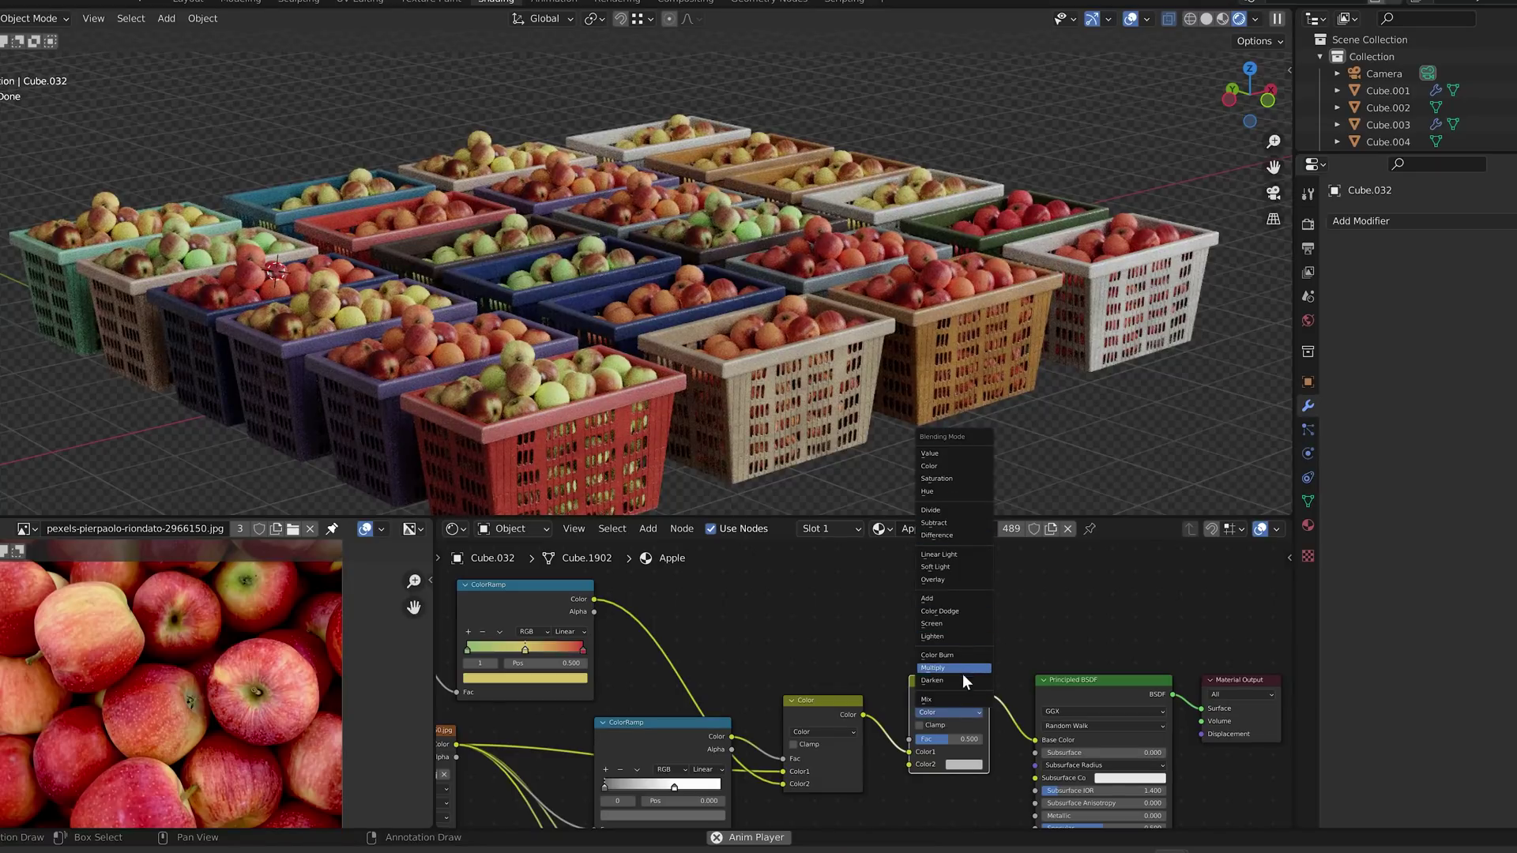
{"action": "left_click", "coordinate": [940, 667]}
{"action": "left_click_drag", "start_coordinate": [594, 598], "coordinate": [982, 739]}
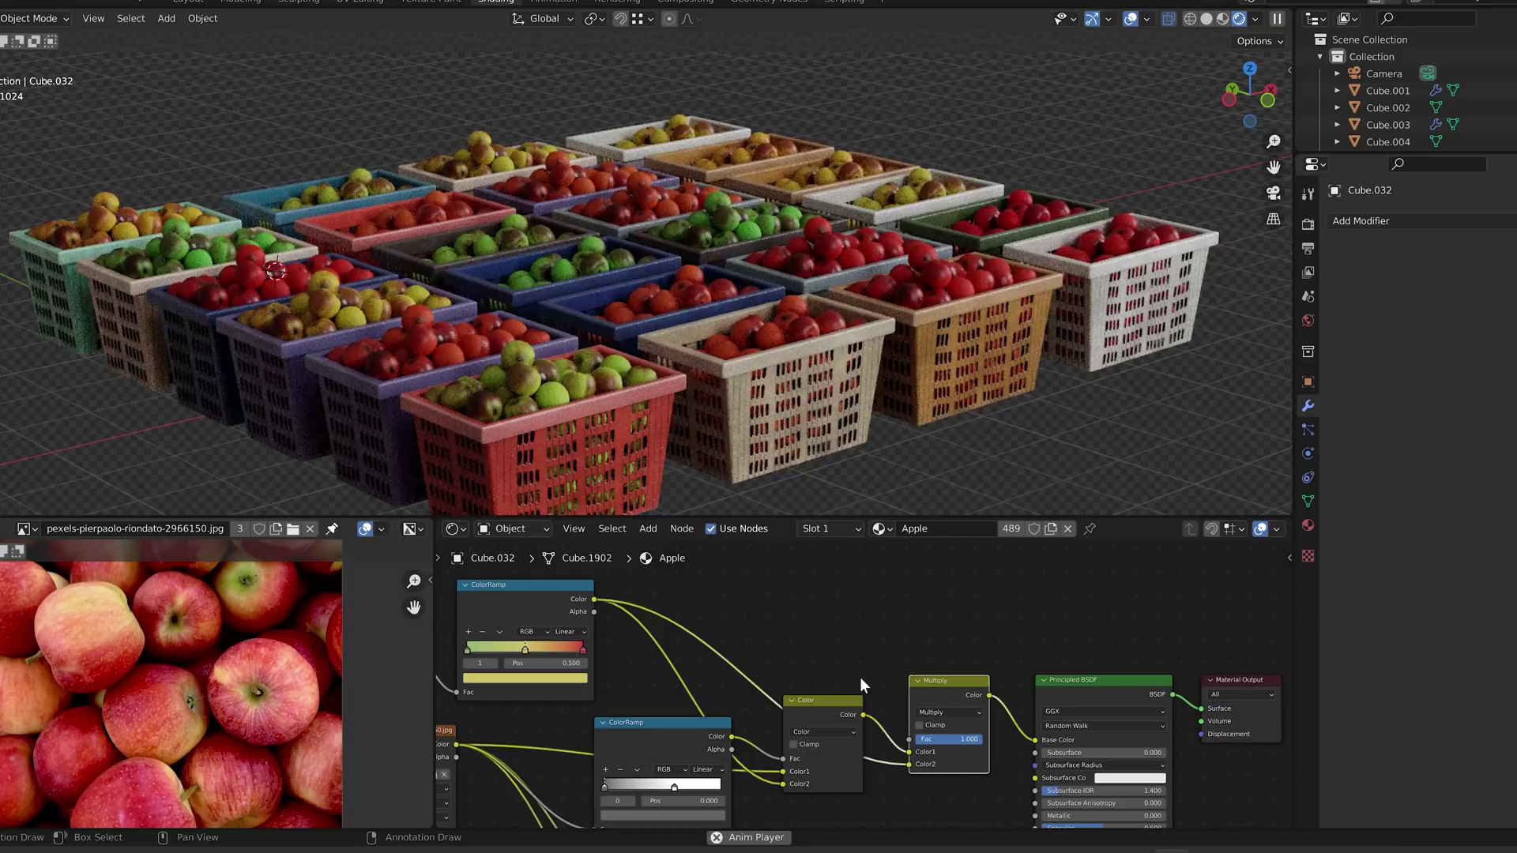
- Set the random apple ColorRamp's interpolation to Constant and move its red stop to 0.877
{"action": "scroll", "coordinate": [553, 648], "scroll_direction": "up", "scroll_amount": 3}
{"action": "middle_click_drag", "start_coordinate": [553, 647], "coordinate": [703, 661]}
{"action": "left_click", "coordinate": [594, 662]}
{"action": "left_click", "coordinate": [724, 641]}
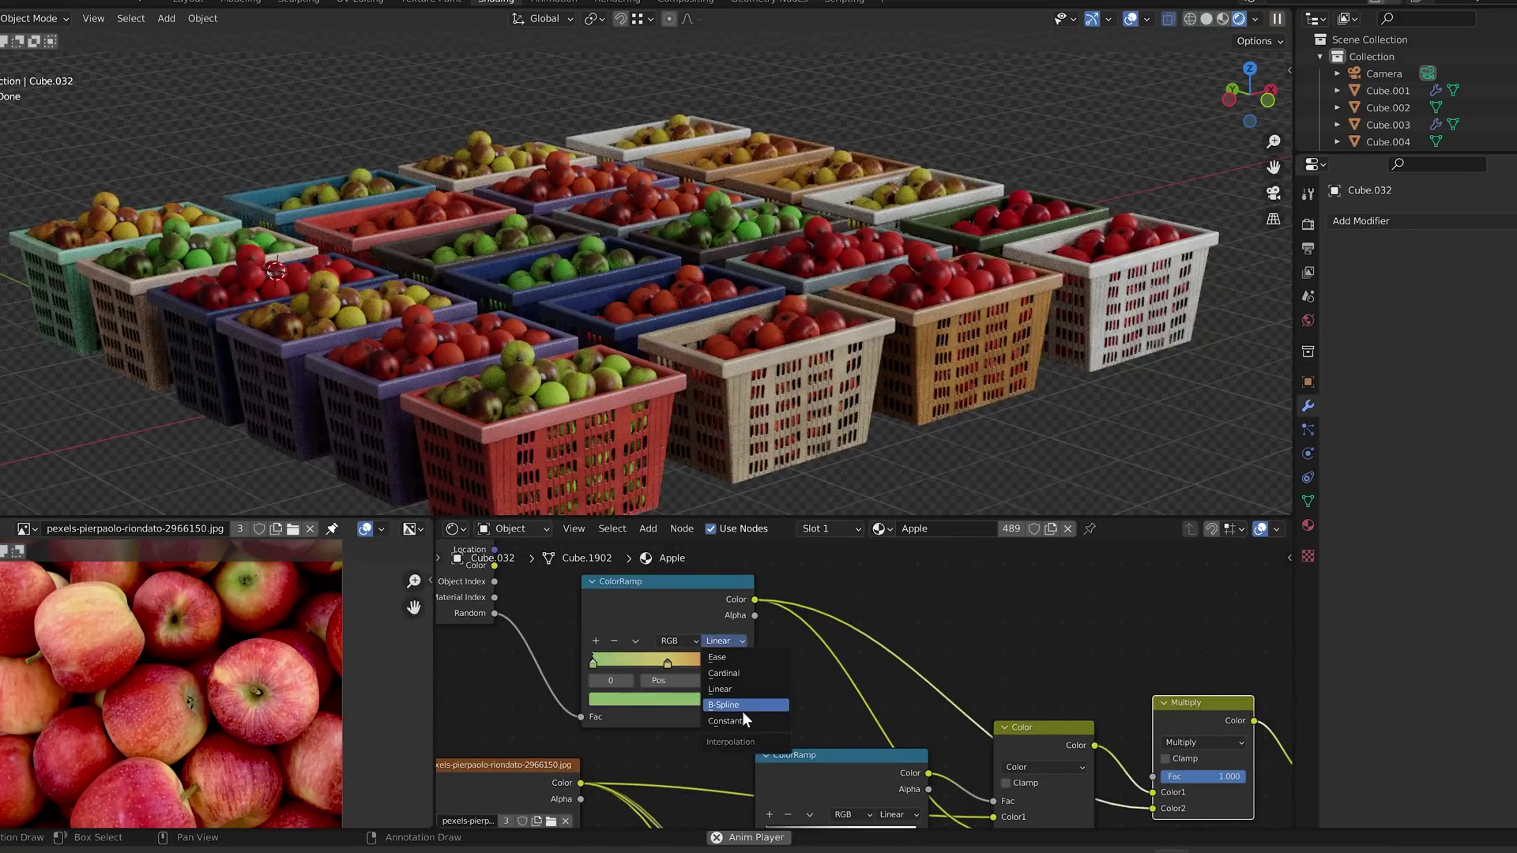
{"action": "left_click", "coordinate": [741, 712]}
{"action": "mouse_move", "coordinate": [742, 662]}
{"action": "left_mouse_down"}
{"action": "mouse_move", "coordinate": [697, 661]}
{"action": "mouse_move", "coordinate": [724, 660]}
{"action": "left_mouse_up"}
- Darken the factor ColorRamp by making its first stop black and its second stop gray with a value of 0.384
{"action": "middle_click_drag", "start_coordinate": [792, 703], "coordinate": [758, 571]}
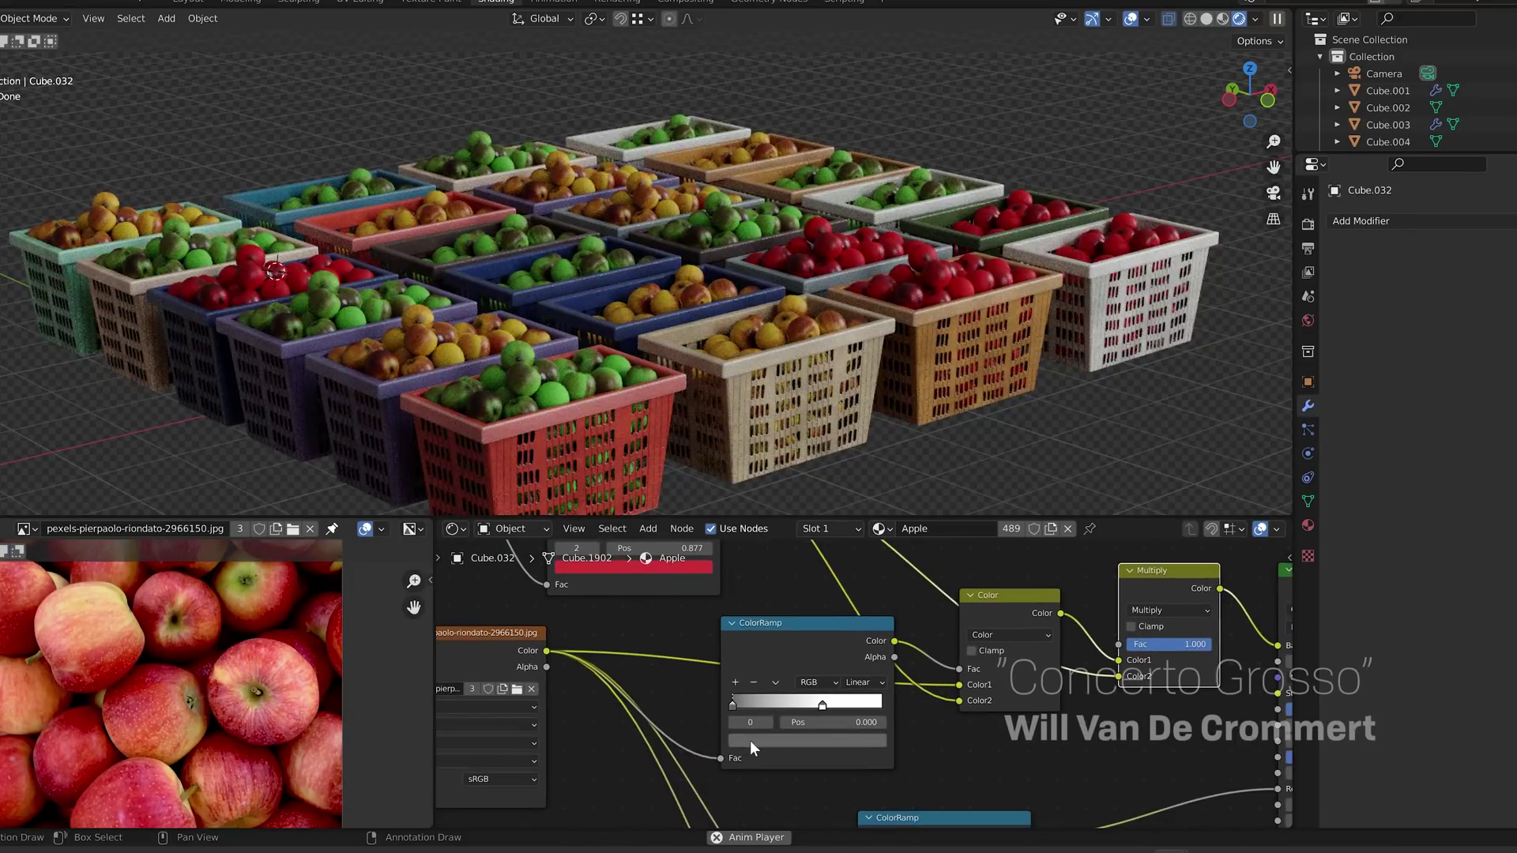
{"action": "left_click", "coordinate": [750, 741]}
{"action": "left_click_drag", "start_coordinate": [851, 621], "coordinate": [852, 638]}
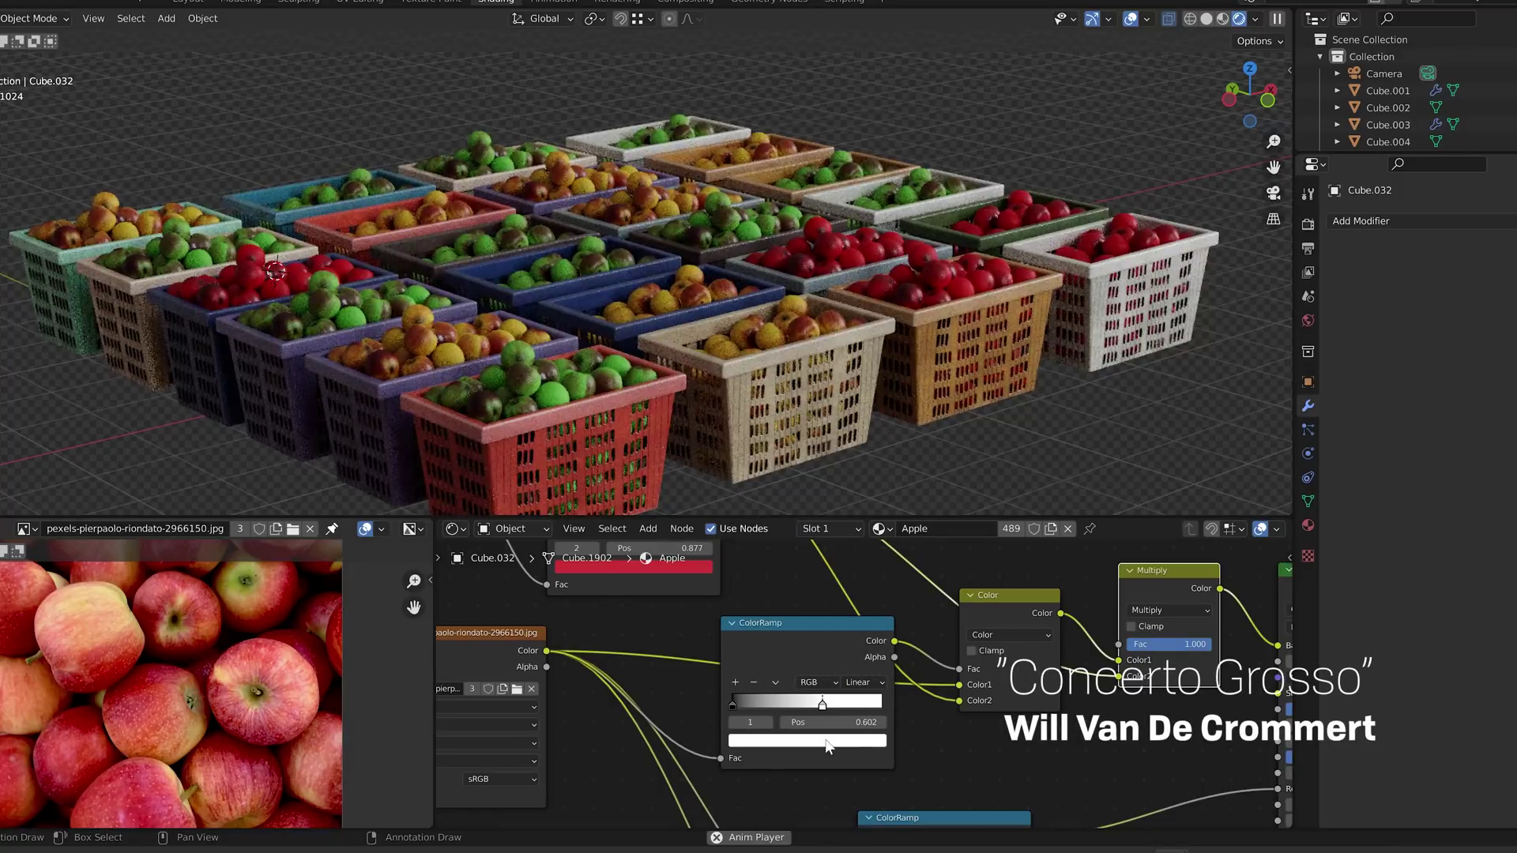
{"action": "left_click_drag", "start_coordinate": [855, 562], "coordinate": [853, 568]}
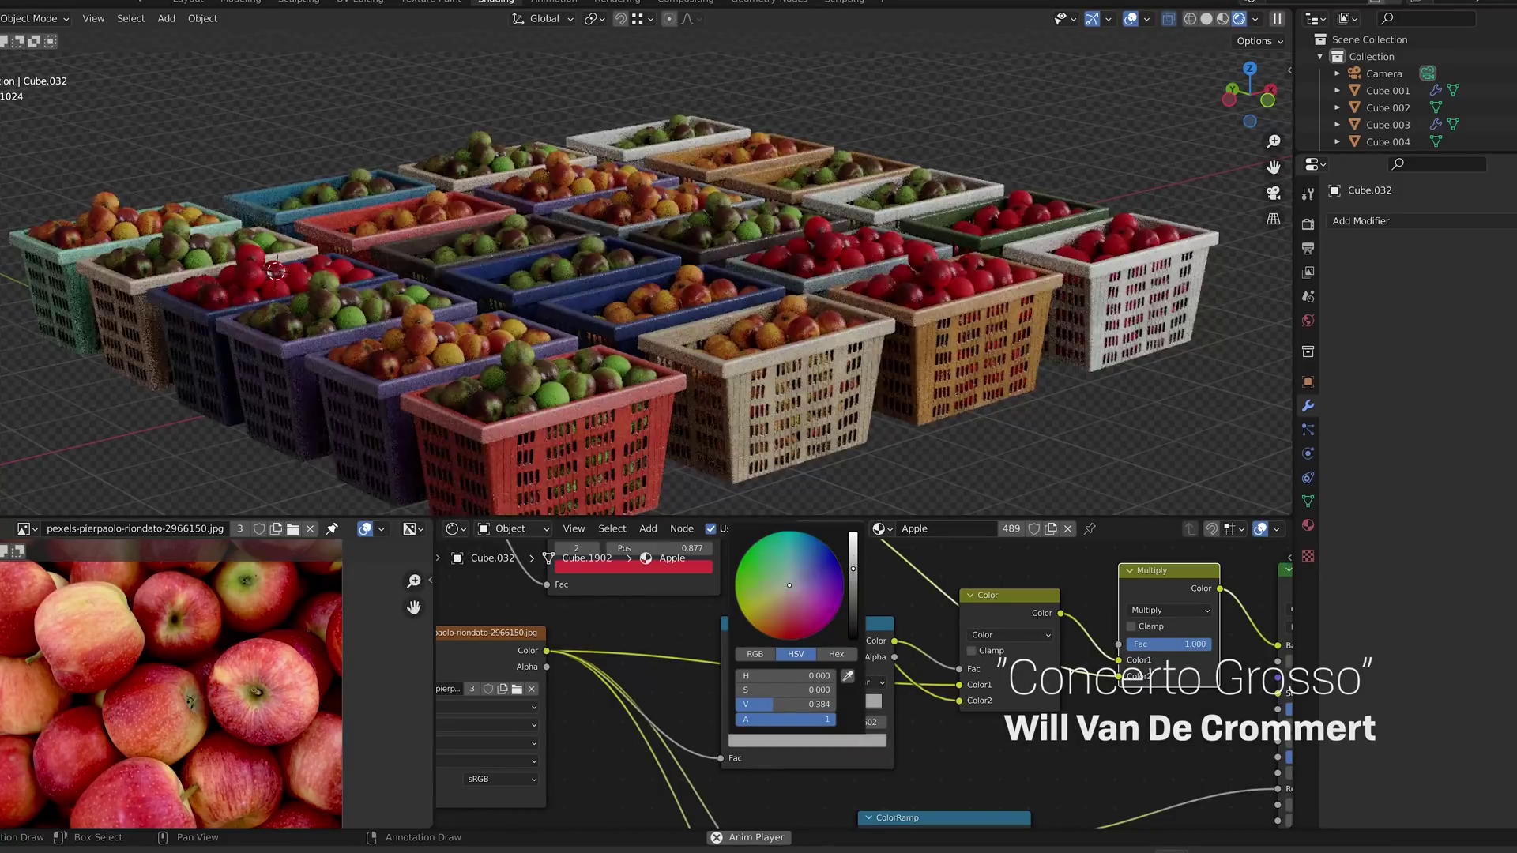
- Set the random apple ColorRamp's interpolation back to Linear
{"action": "middle_click_drag", "start_coordinate": [717, 596], "coordinate": [732, 700]}
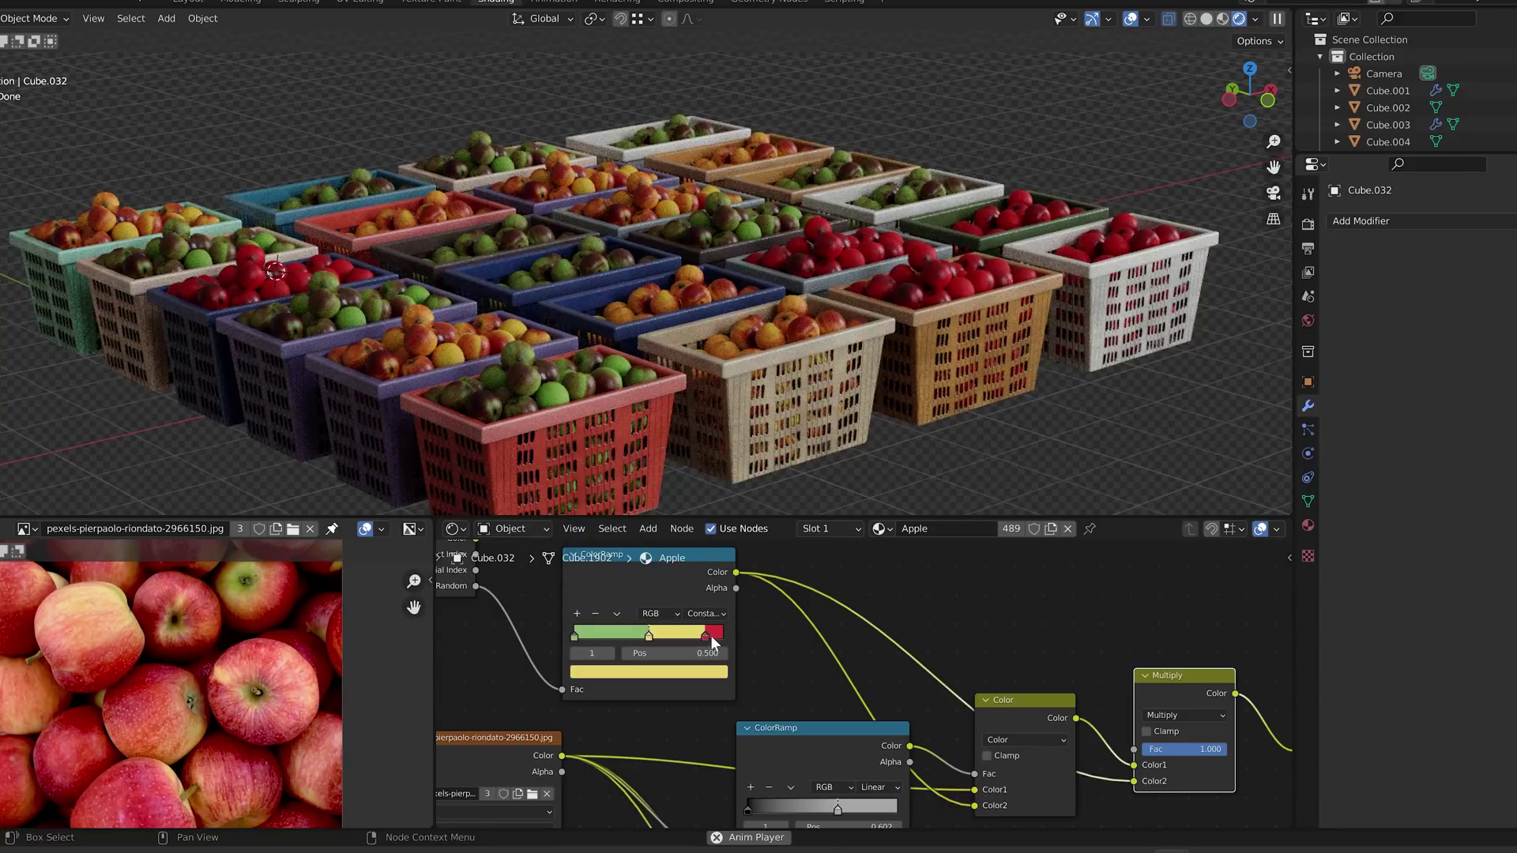
{"action": "left_click", "coordinate": [711, 636]}
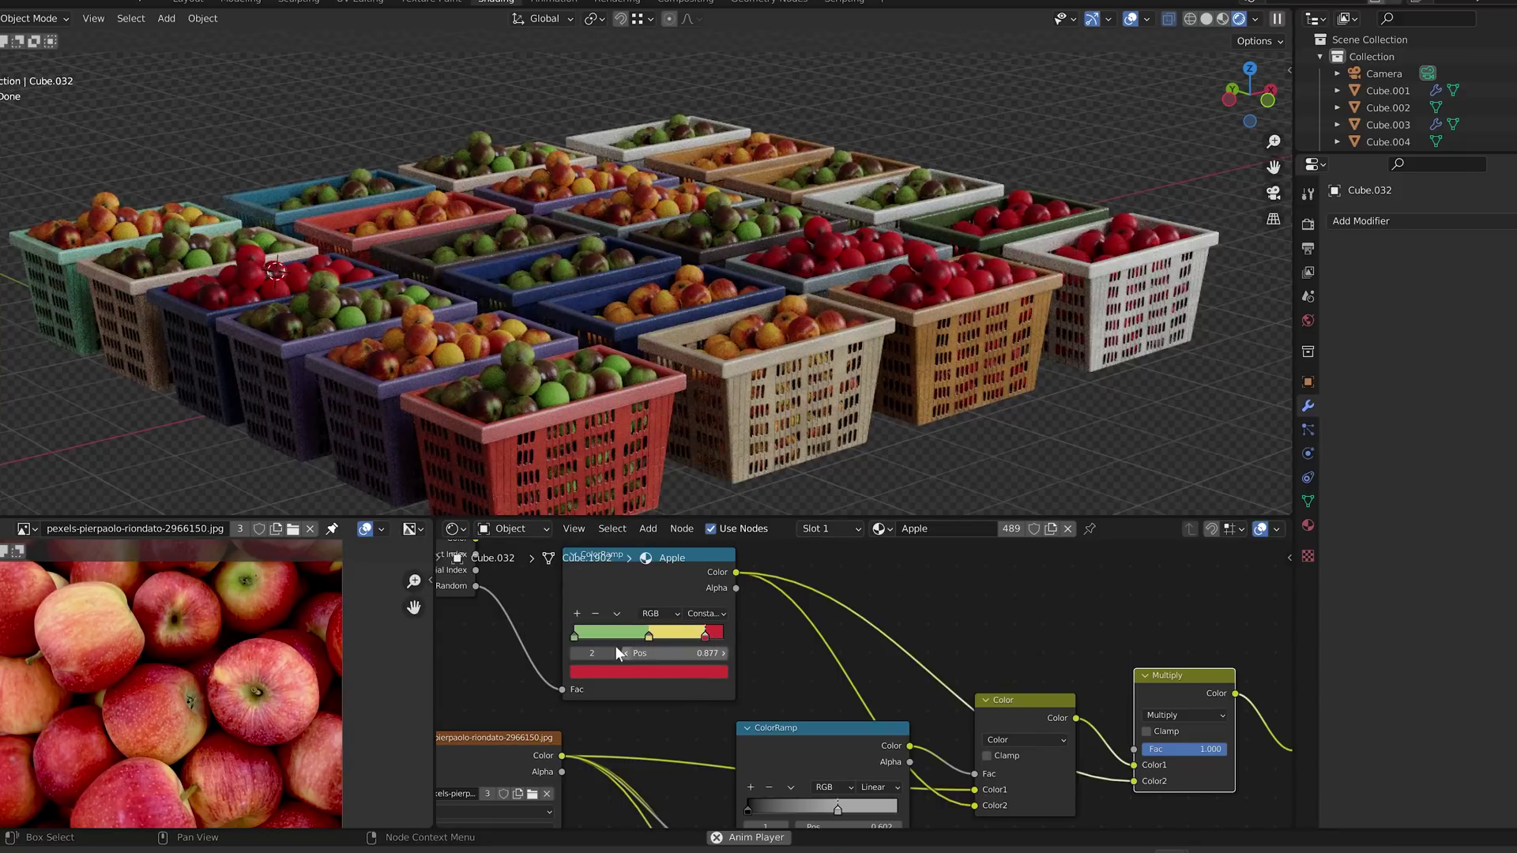
{"action": "left_click", "coordinate": [706, 613]}
{"action": "left_click", "coordinate": [719, 656]}
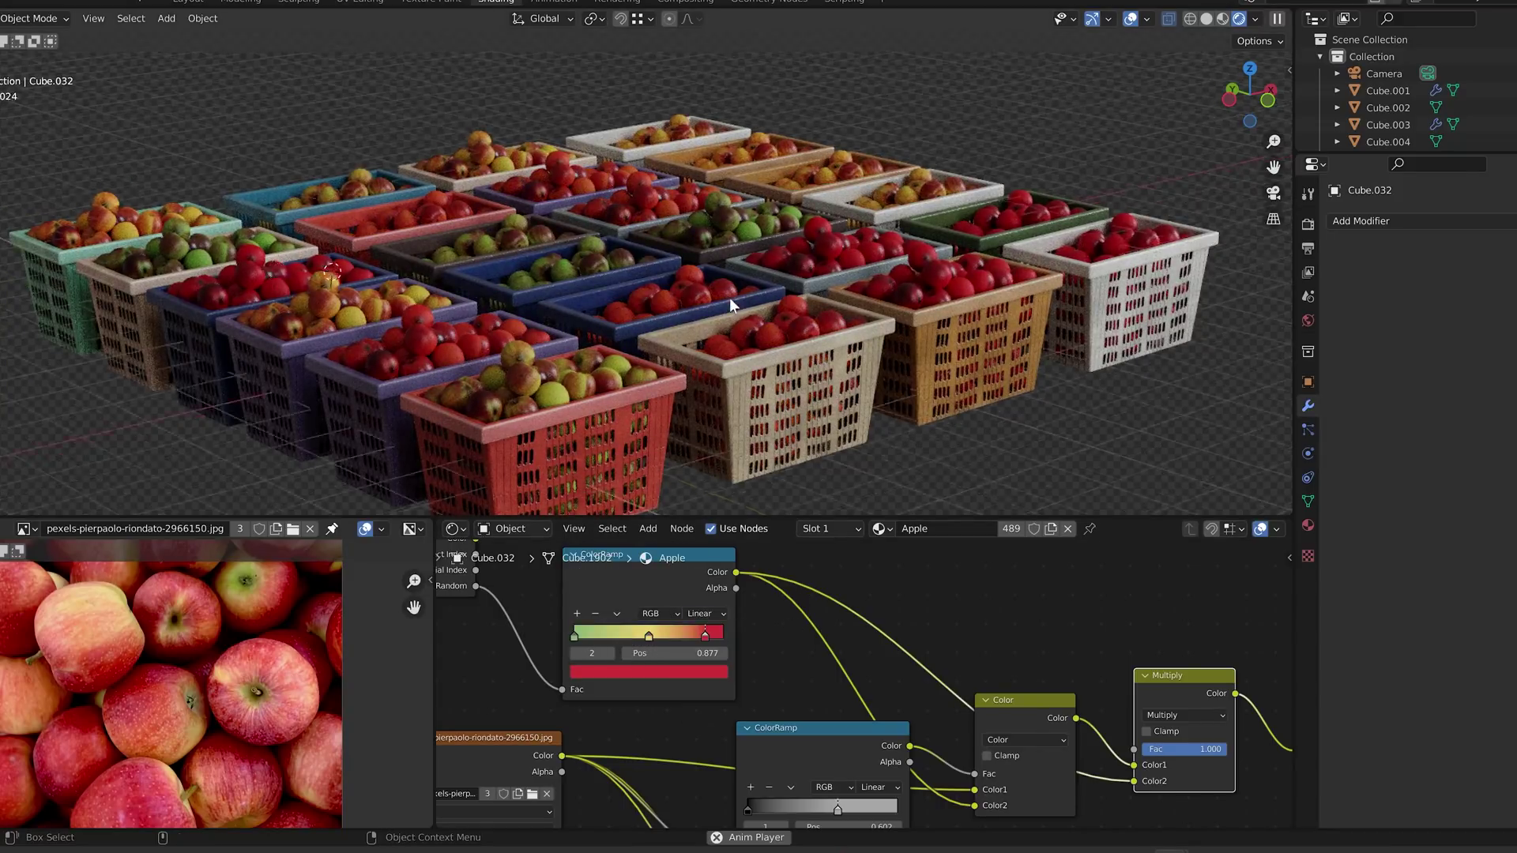
- Add a camera, look through the original scene camera and delete the added one
{"action": "scroll", "coordinate": [686, 281], "scroll_direction": "down", "scroll_amount": 3}
{"action": "key", "text": "shift+a"}
{"action": "left_click", "coordinate": [743, 531]}
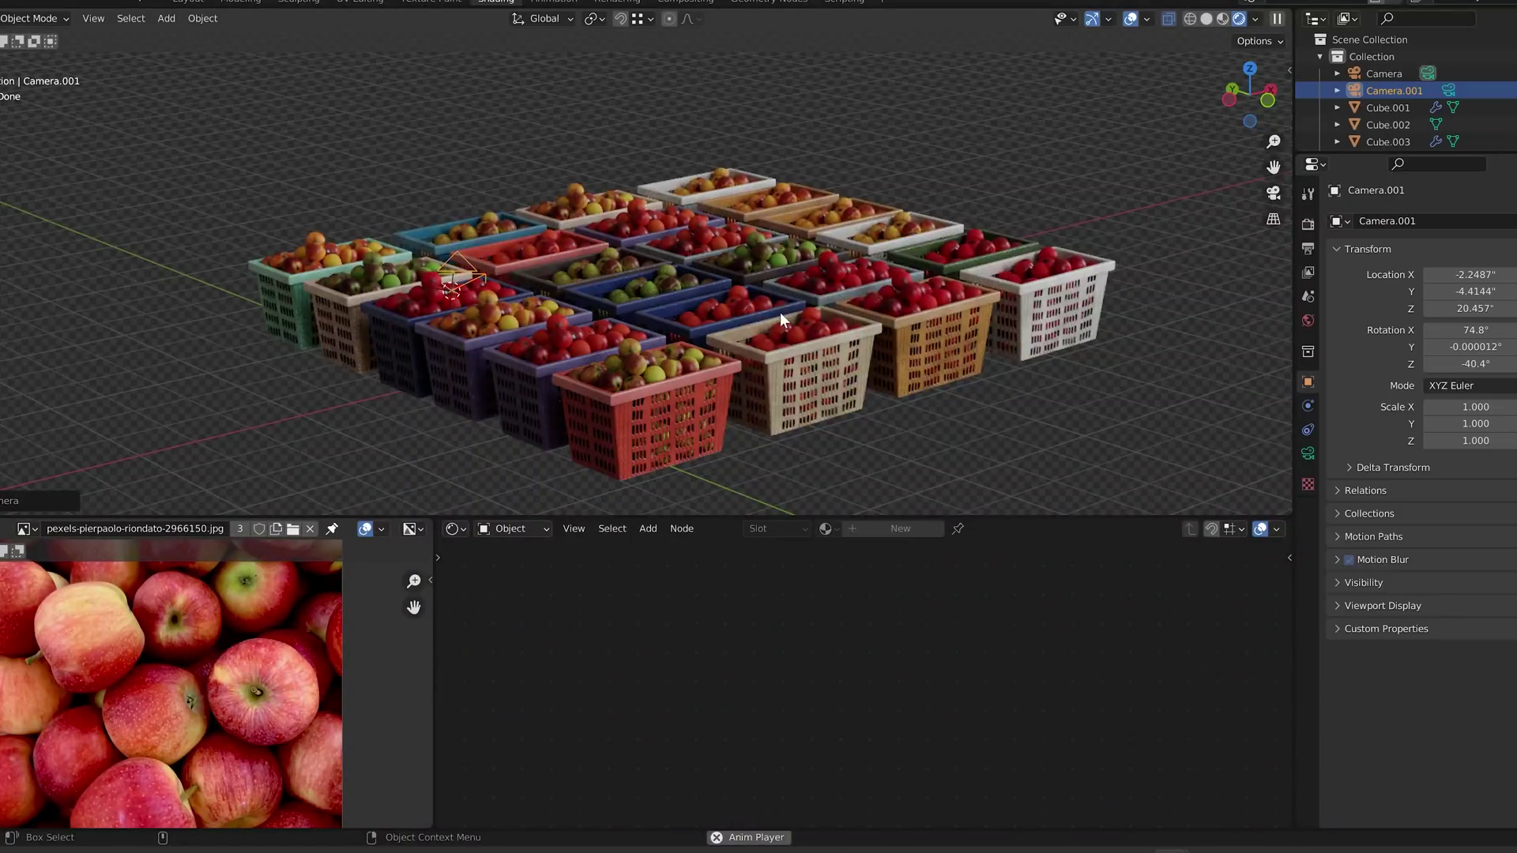
{"action": "key", "text": "KP_0"}
{"action": "key", "text": "Delete"}
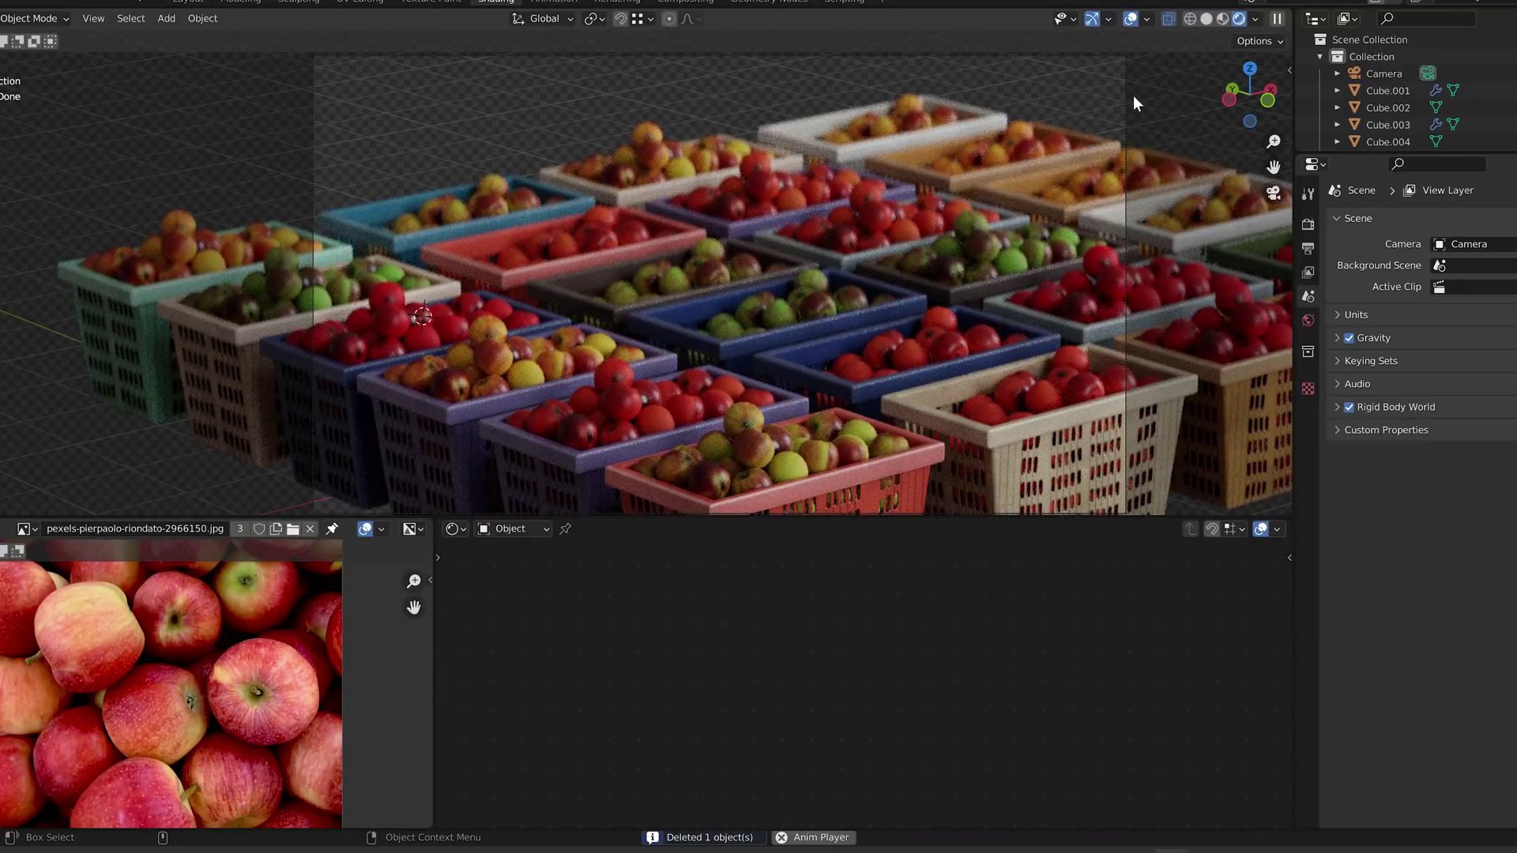
- Add an empty at the apples in the front red crate and name it DoF
{"action": "left_click", "coordinate": [1128, 95]}
{"action": "middle_click_drag", "start_coordinate": [763, 432], "coordinate": [651, 374], "text": "shift"}
{"action": "key", "text": "shift+a"}
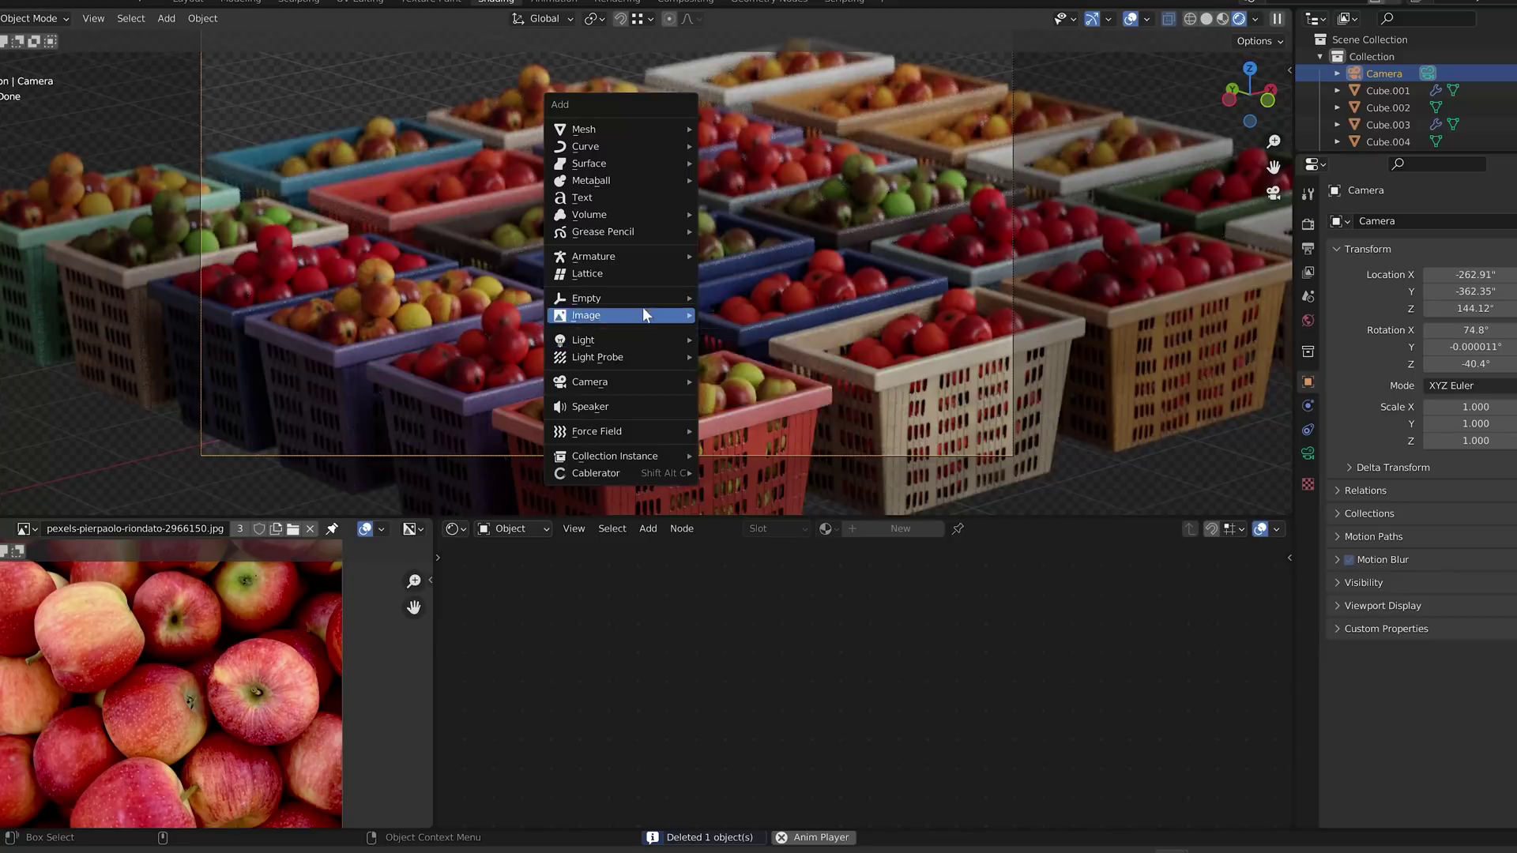
{"action": "left_click", "coordinate": [767, 354]}
{"action": "key", "text": "F2"}
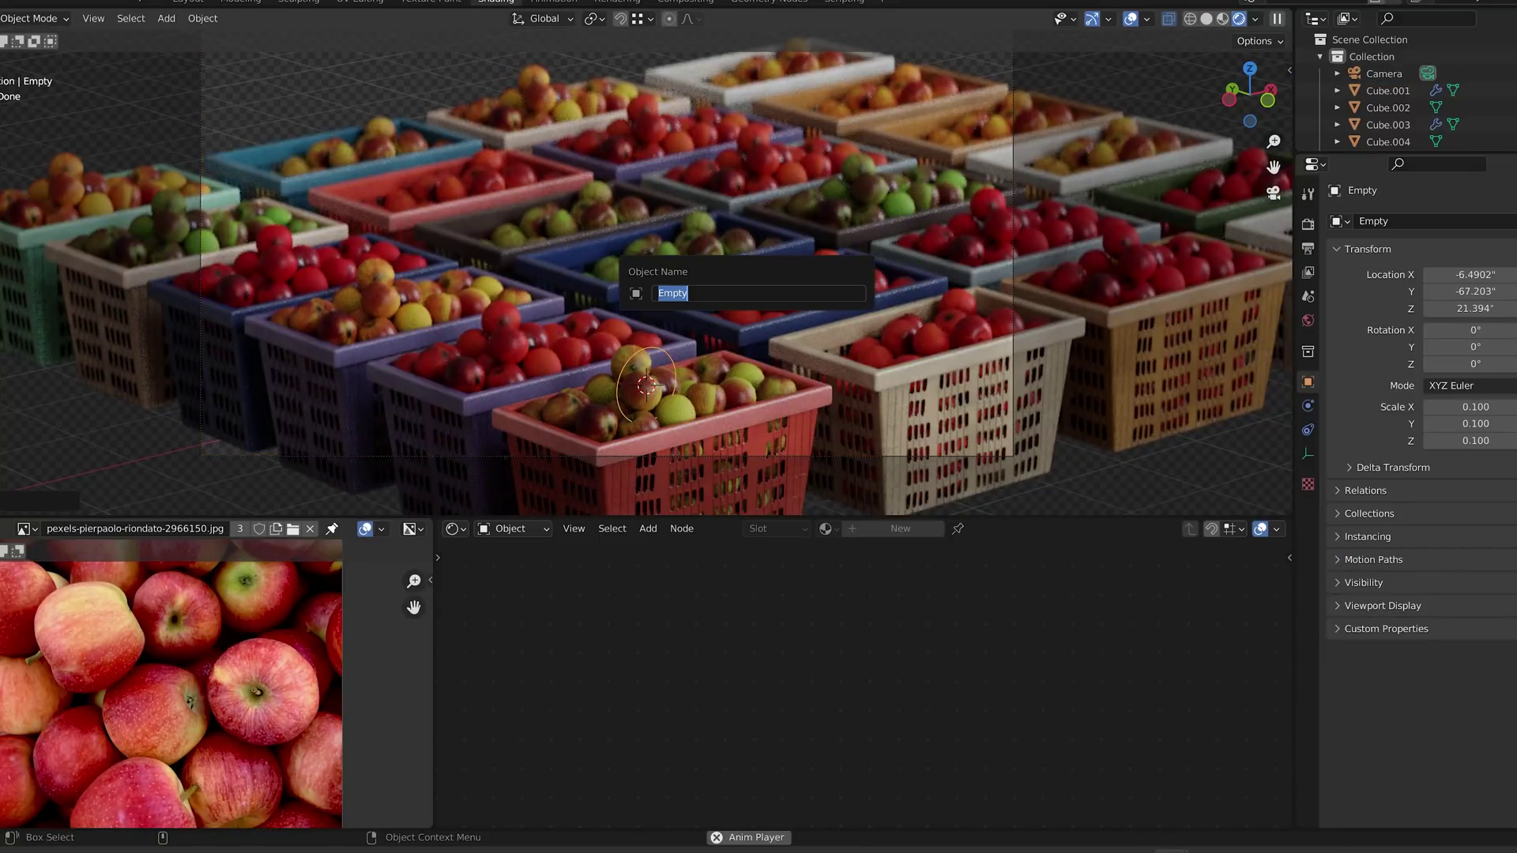
{"action": "type", "text": "DoF"}
{"action": "key", "text": "Return"}
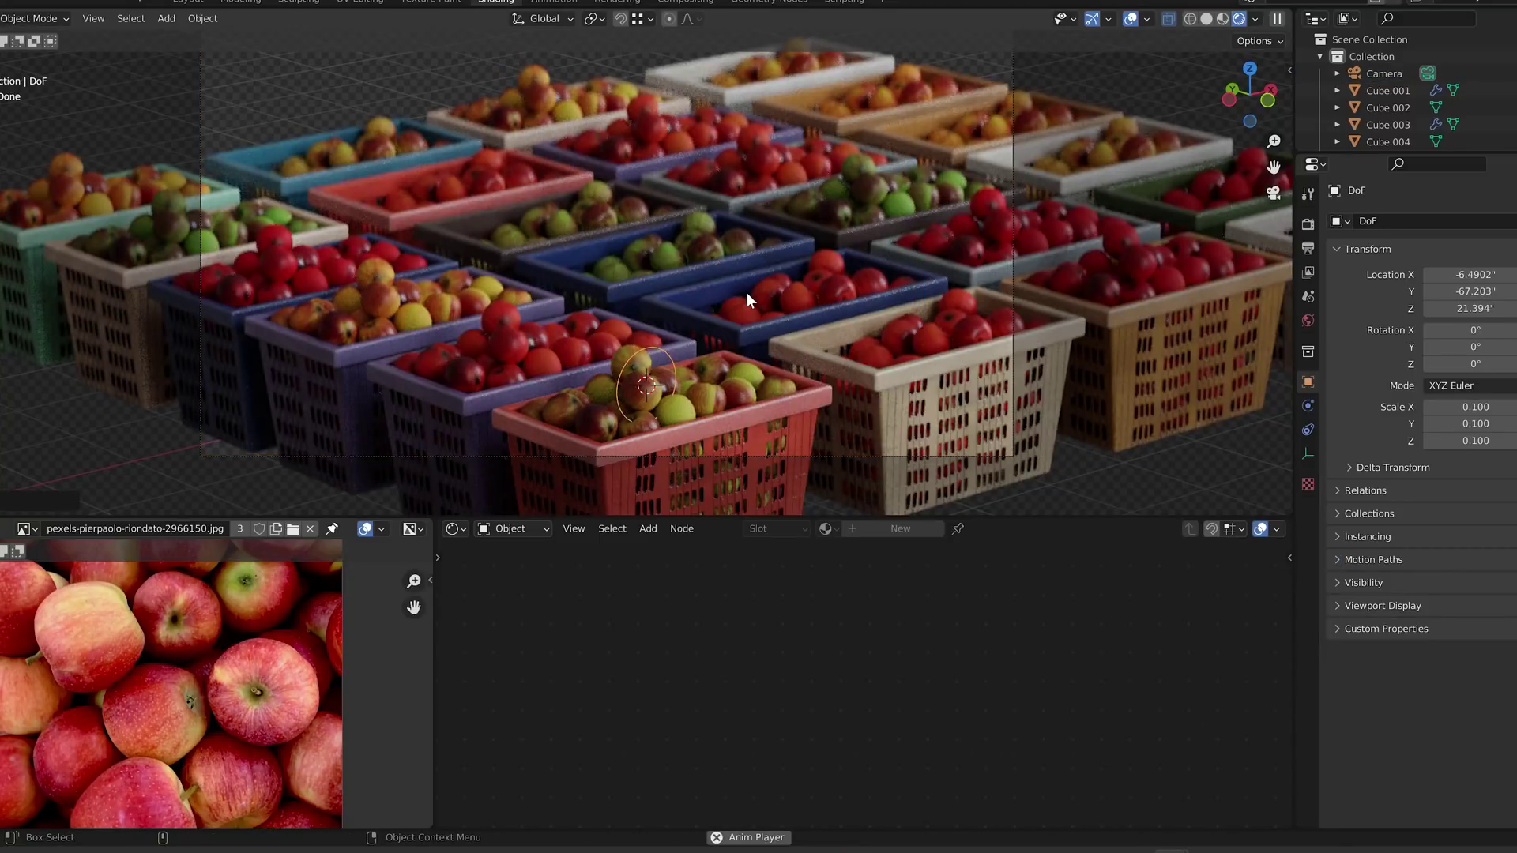
- Focus the camera's depth of field on the DoF empty and set its F-Stop to 1.4
{"action": "left_click", "coordinate": [1009, 65]}
{"action": "left_click", "coordinate": [1307, 453]}
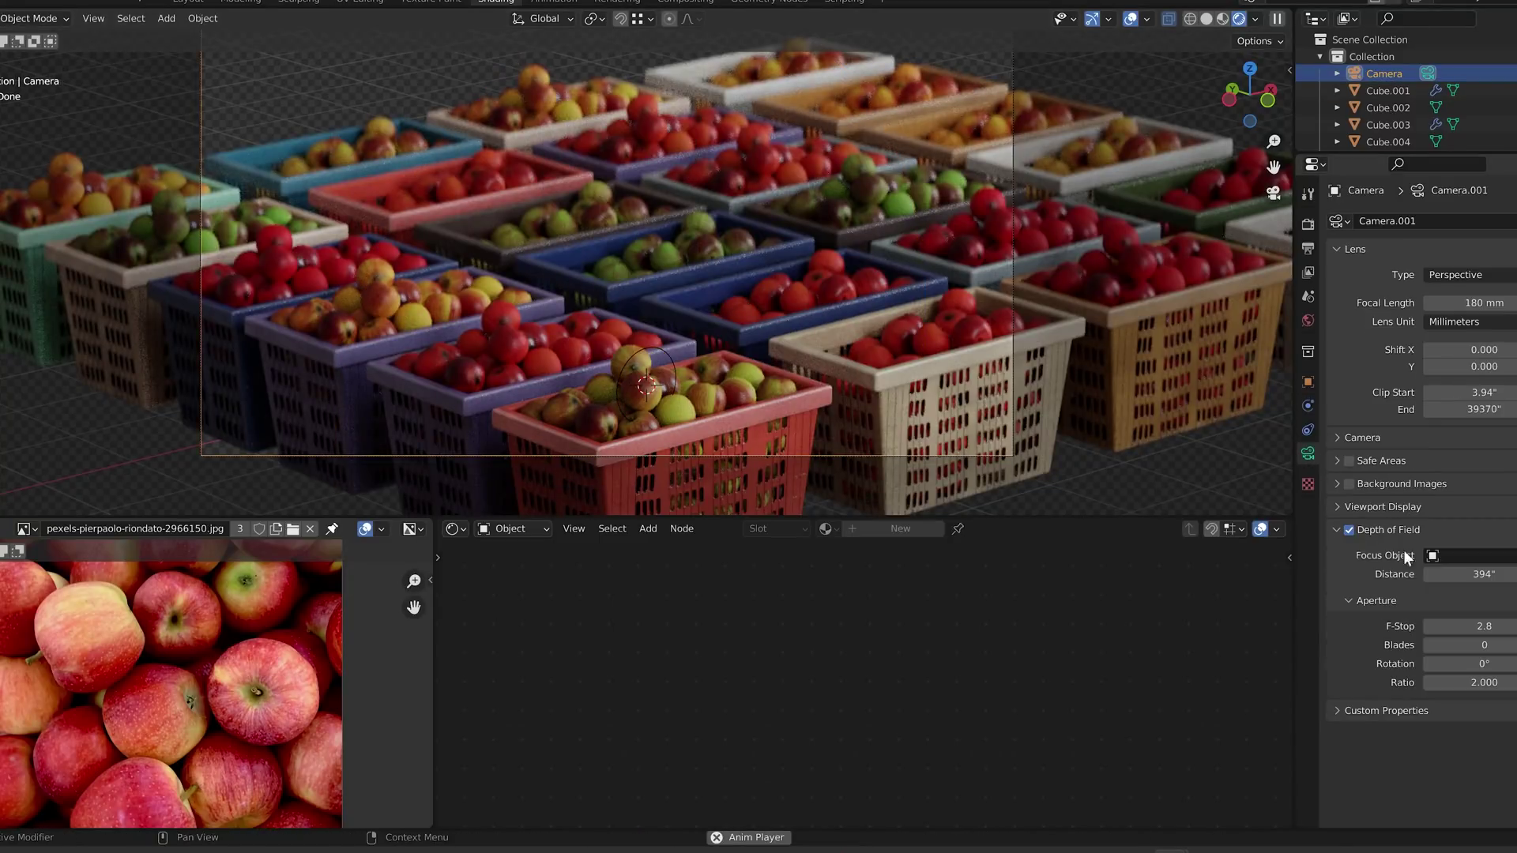
{"action": "type", "text": "1.4"}
{"action": "key", "text": "Return"}
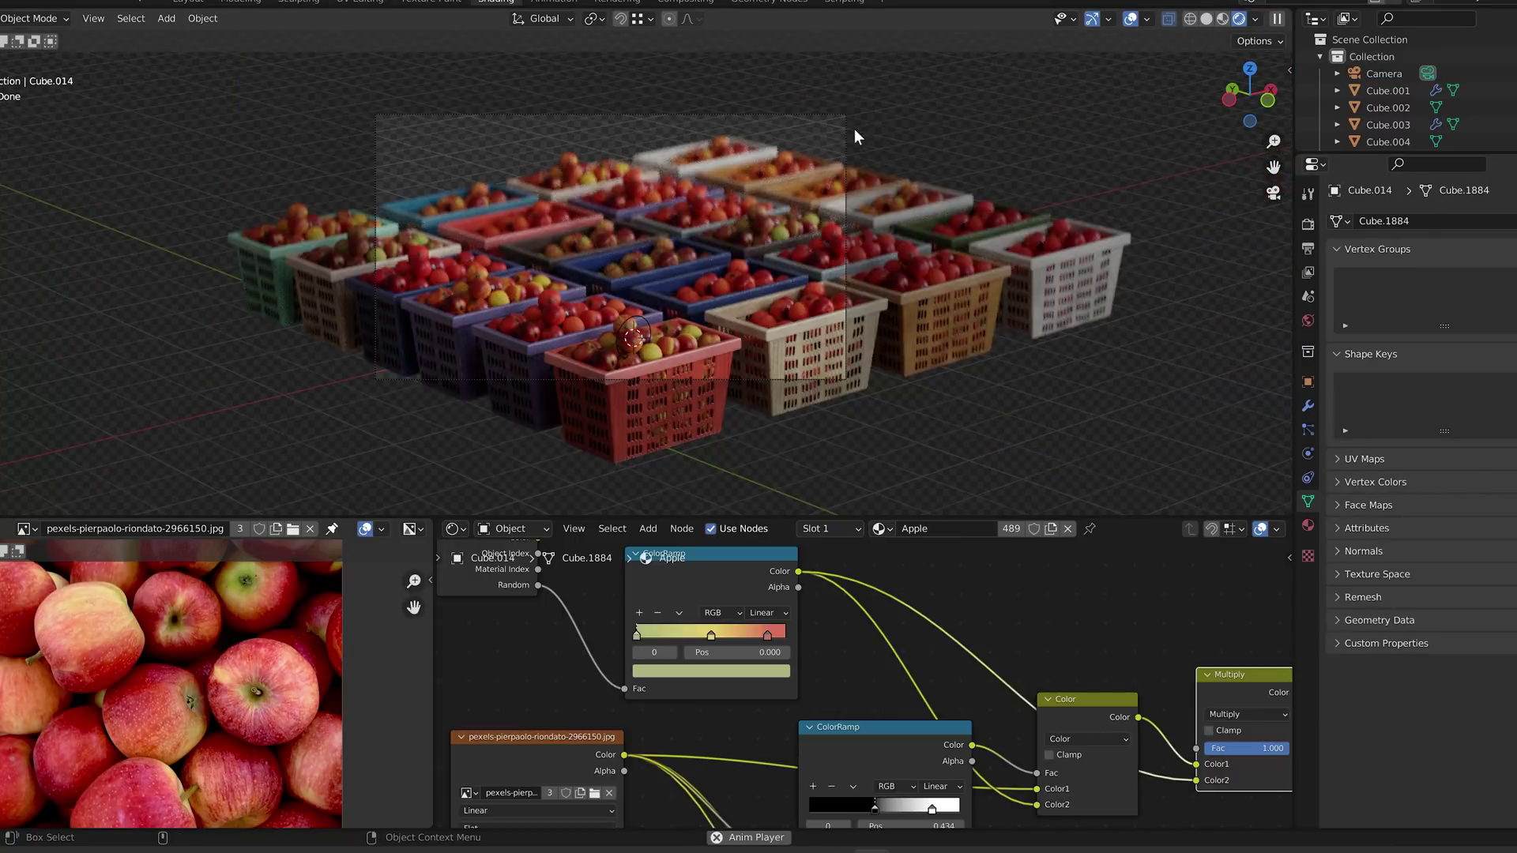
- Fly the camera up and back so it looks down on the whole block of crates
{"action": "left_click", "coordinate": [845, 136]}
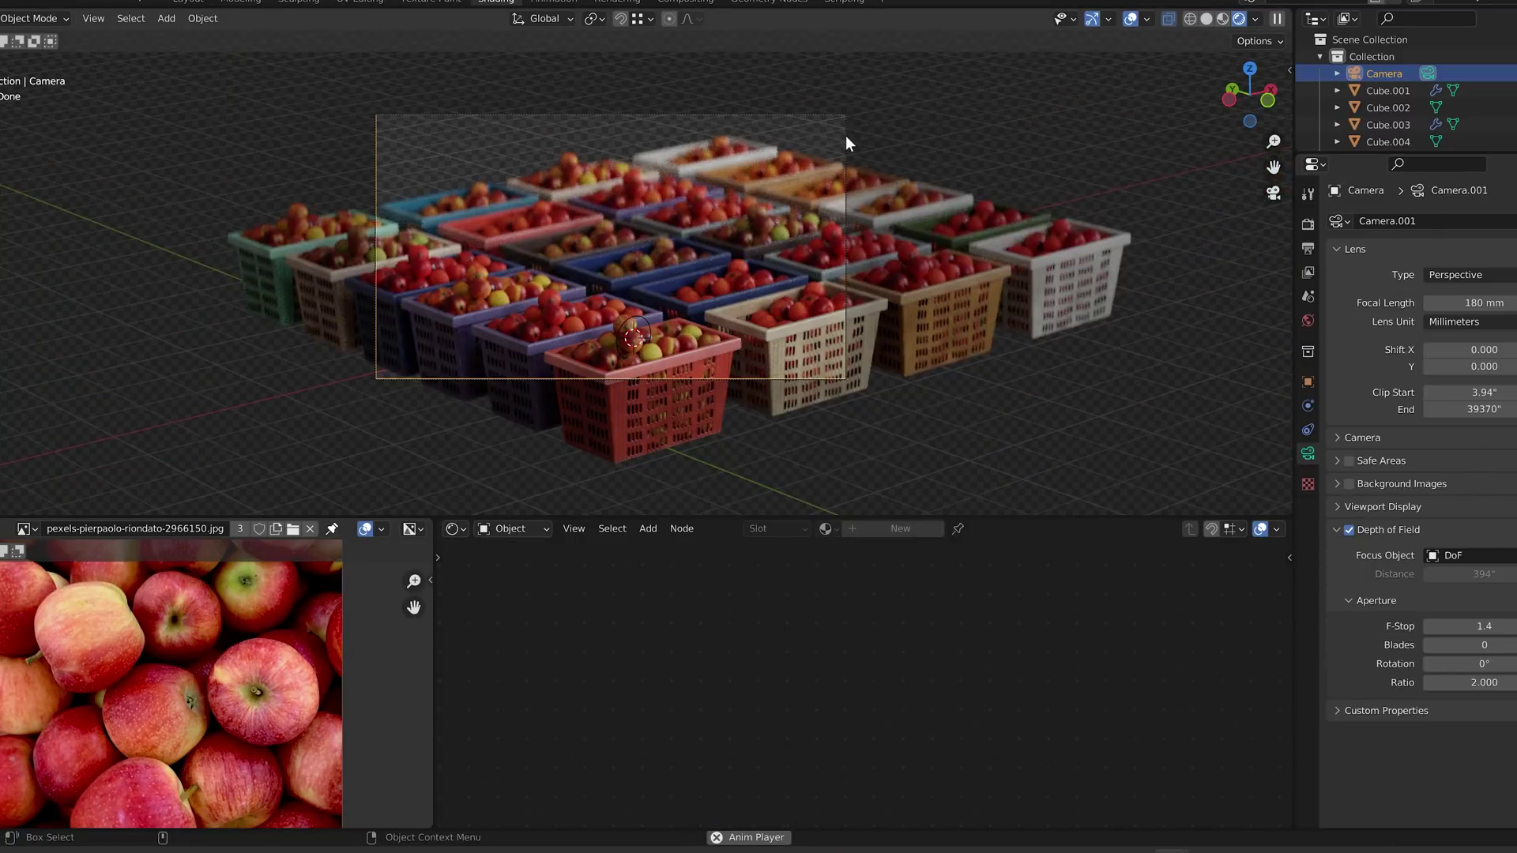
{"action": "key", "text": "shift+grave"}
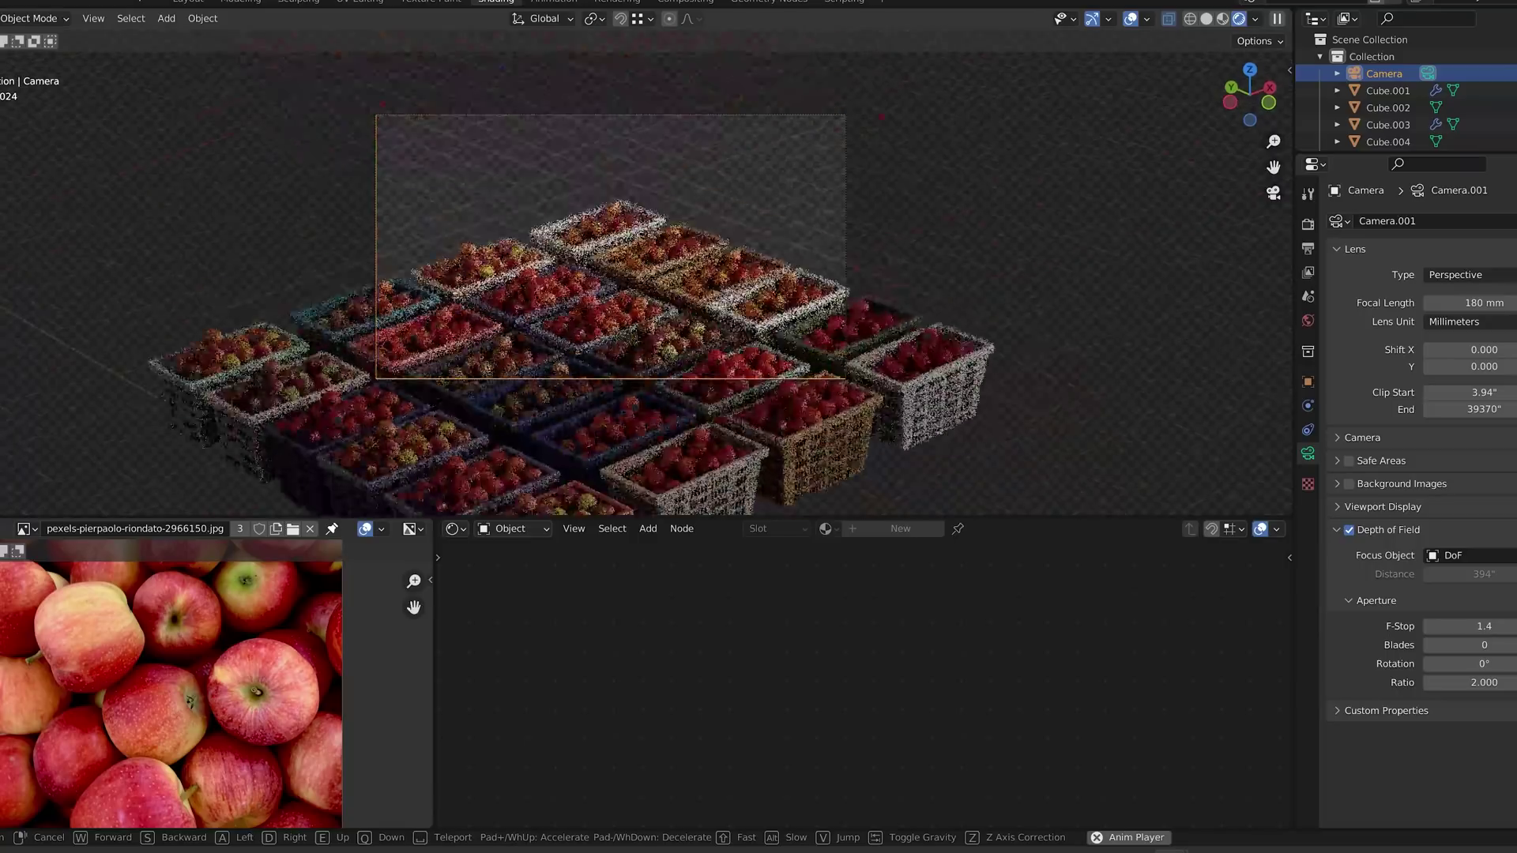
{"action": "key", "text": "s"}
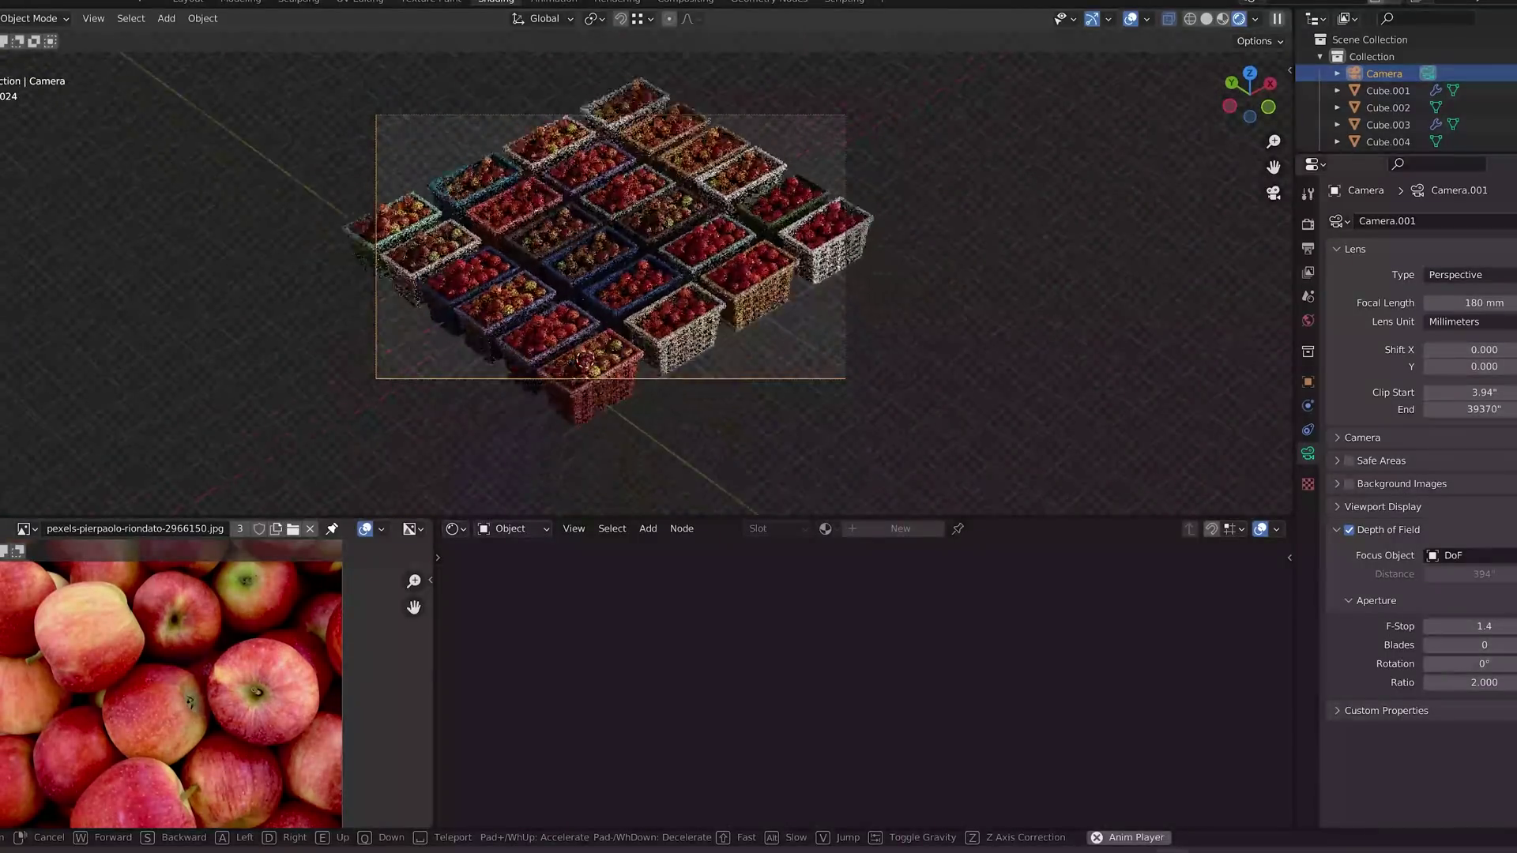
{"action": "left_click", "coordinate": [710, 250]}
- In top view, duplicate the block of crates along X to both sides, making rows of twelve crates
{"action": "key", "text": "KP_7"}
{"action": "middle_click_drag", "start_coordinate": [761, 257], "coordinate": [670, 236], "text": "shift"}
{"action": "left_click_drag", "start_coordinate": [508, 108], "coordinate": [716, 409]}
{"action": "scroll", "coordinate": [702, 299], "scroll_direction": "up", "scroll_amount": 1}
{"action": "key", "text": "shift+d"}
{"action": "key", "text": "x"}
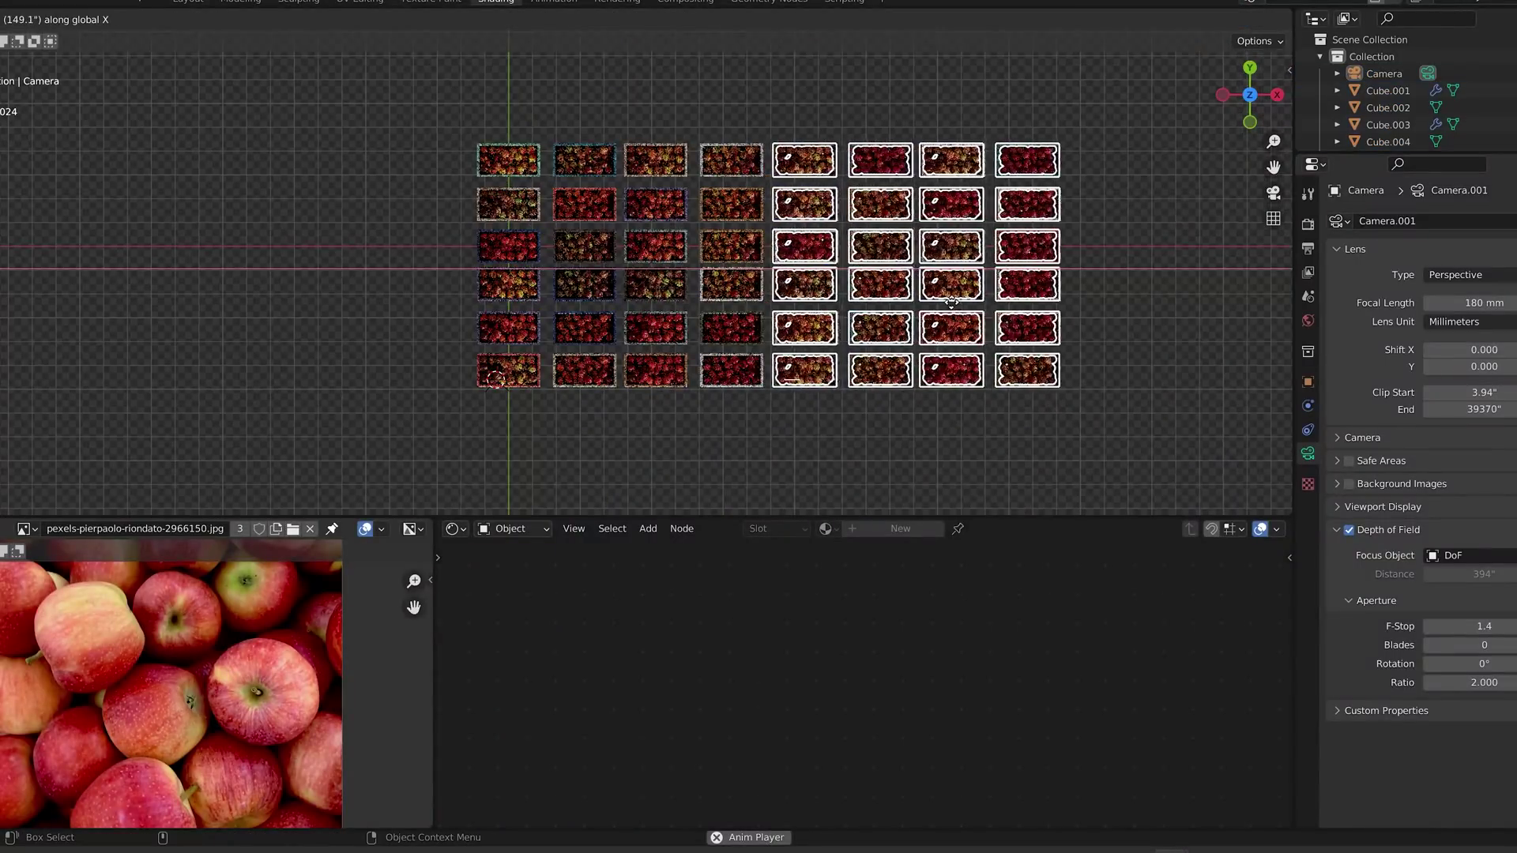
{"action": "left_click", "coordinate": [430, 245]}
- Duplicate two full rows of crates along Y, once behind the grid and once in front of it
{"action": "left_click_drag", "start_coordinate": [119, 100], "coordinate": [1078, 221]}
{"action": "key", "text": "shift+d"}
{"action": "key", "text": "y"}
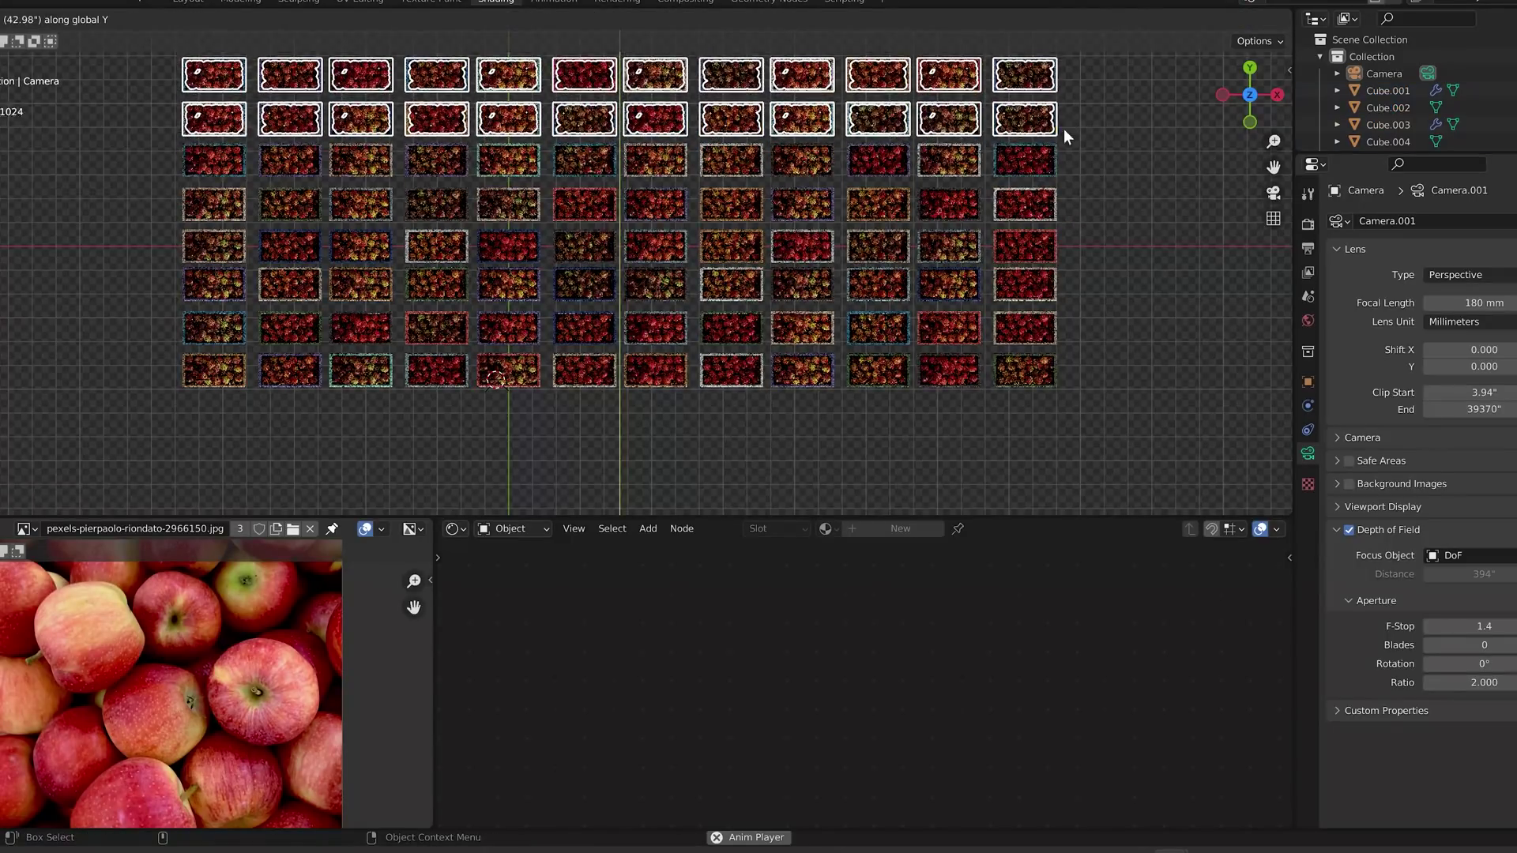
{"action": "left_click", "coordinate": [1063, 133]}
{"action": "key", "text": "shift+d"}
{"action": "key", "text": "y"}
{"action": "left_click", "coordinate": [948, 490]}
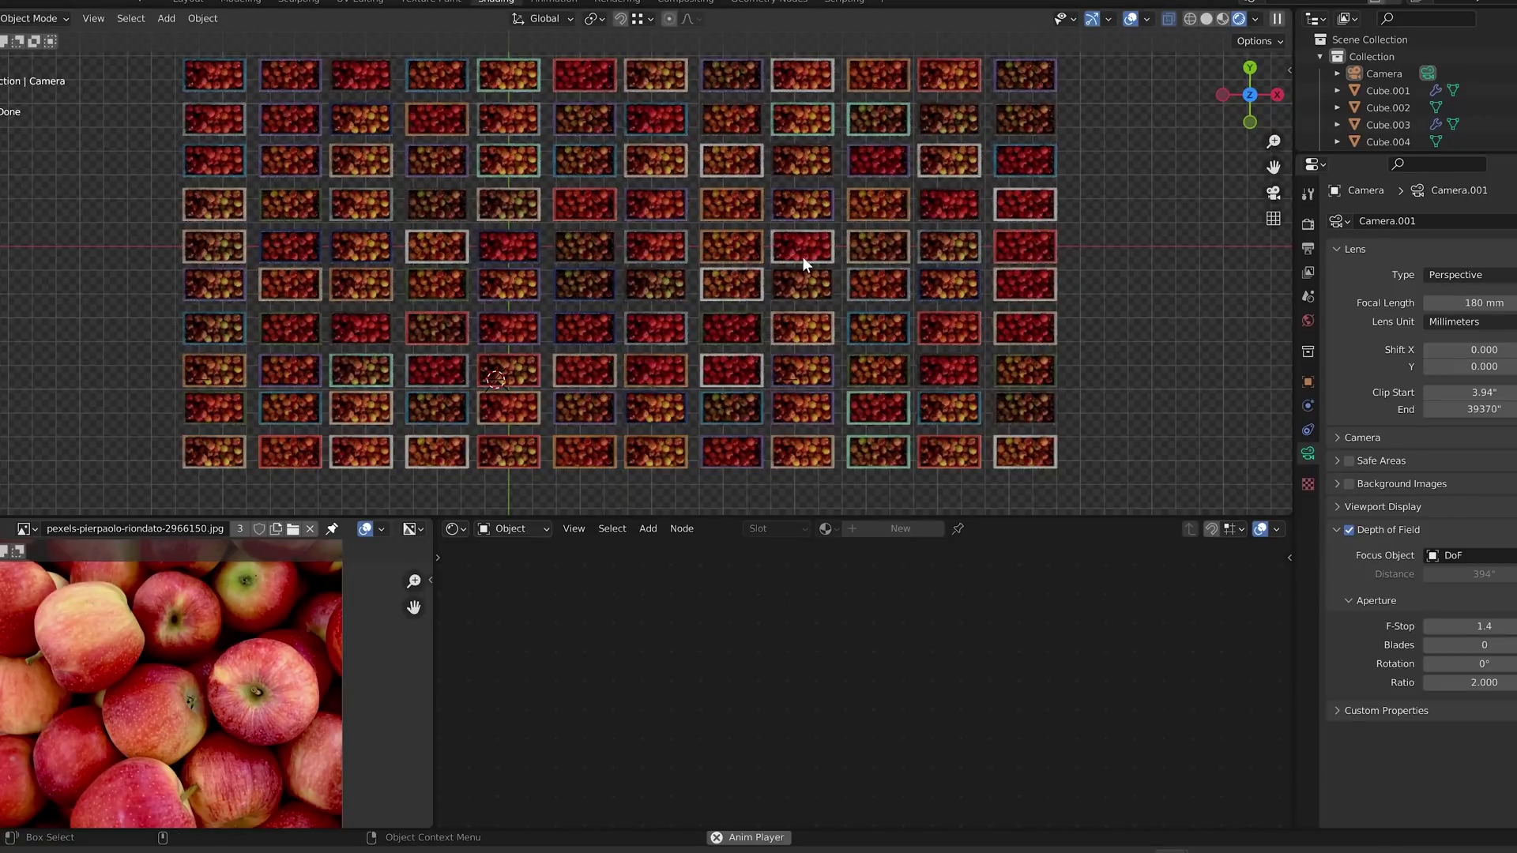
- Duplicate two more rows of crates along Y at both the front and back, extending the grid to fourteen rows, and deselect everything
{"action": "middle_click_drag", "start_coordinate": [761, 247], "coordinate": [752, 240]}
{"action": "key", "text": "KP_0"}
{"action": "scroll", "coordinate": [949, 224], "scroll_direction": "down", "scroll_amount": 2}
{"action": "left_click_drag", "start_coordinate": [295, 443], "coordinate": [950, 364]}
{"action": "key", "text": "shift+d"}
{"action": "key", "text": "y"}
{"action": "left_click", "coordinate": [1010, 365]}
{"action": "key", "text": "shift+d"}
{"action": "key", "text": "y"}
{"action": "left_click", "coordinate": [968, 29]}
{"action": "key", "text": "KP_7"}
{"action": "key", "text": "alt+a"}
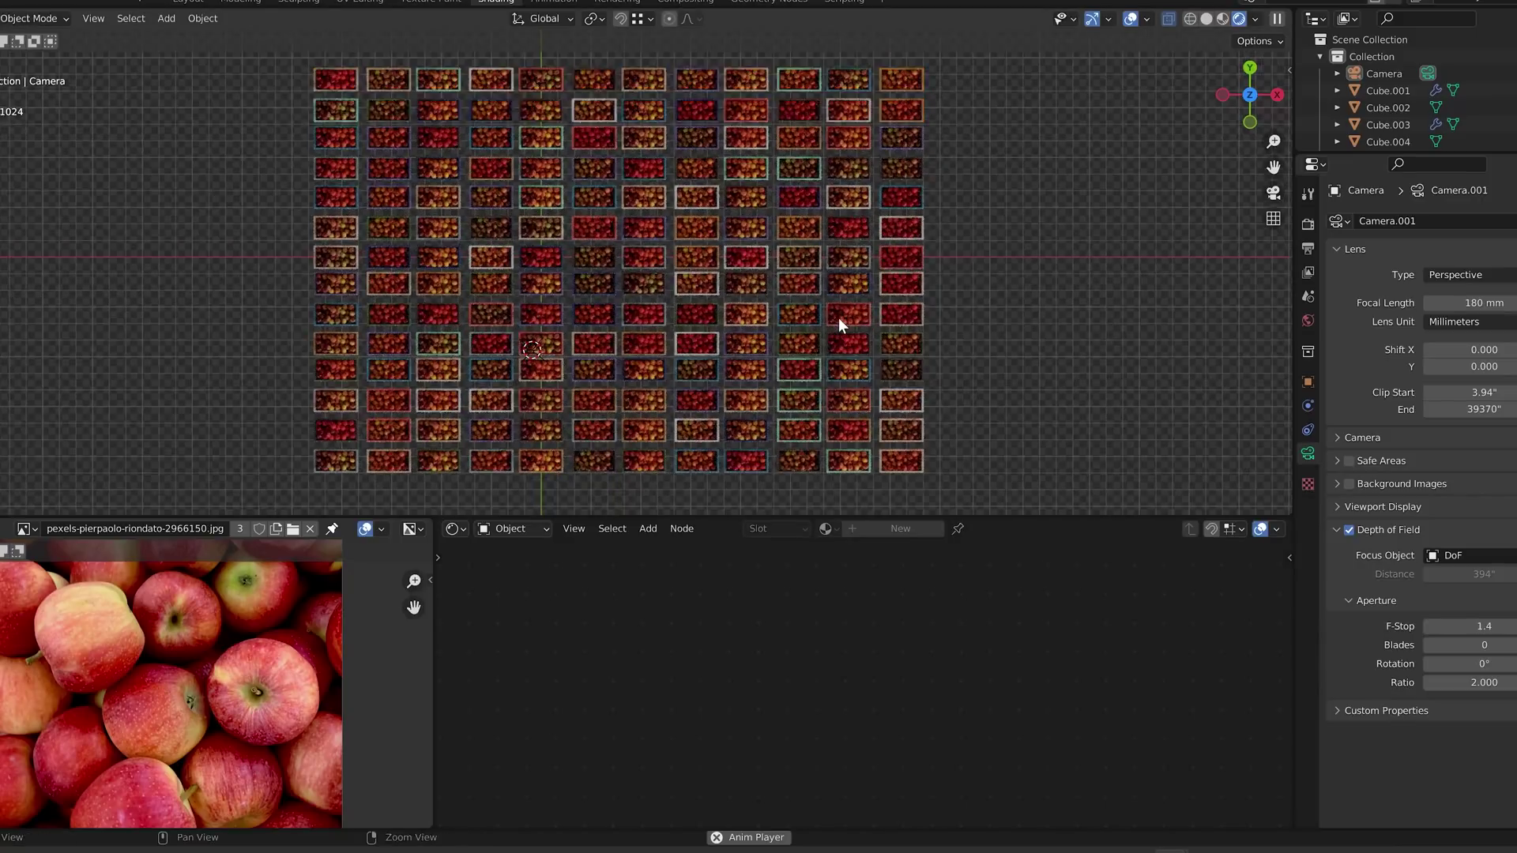
- Look through the scene camera at the enlarged crate grid and render the image
{"action": "key", "text": "KP_0"}
{"action": "scroll", "coordinate": [758, 280], "scroll_direction": "up", "scroll_amount": 2}
{"action": "scroll", "coordinate": [755, 320], "scroll_direction": "down", "scroll_amount": 1}
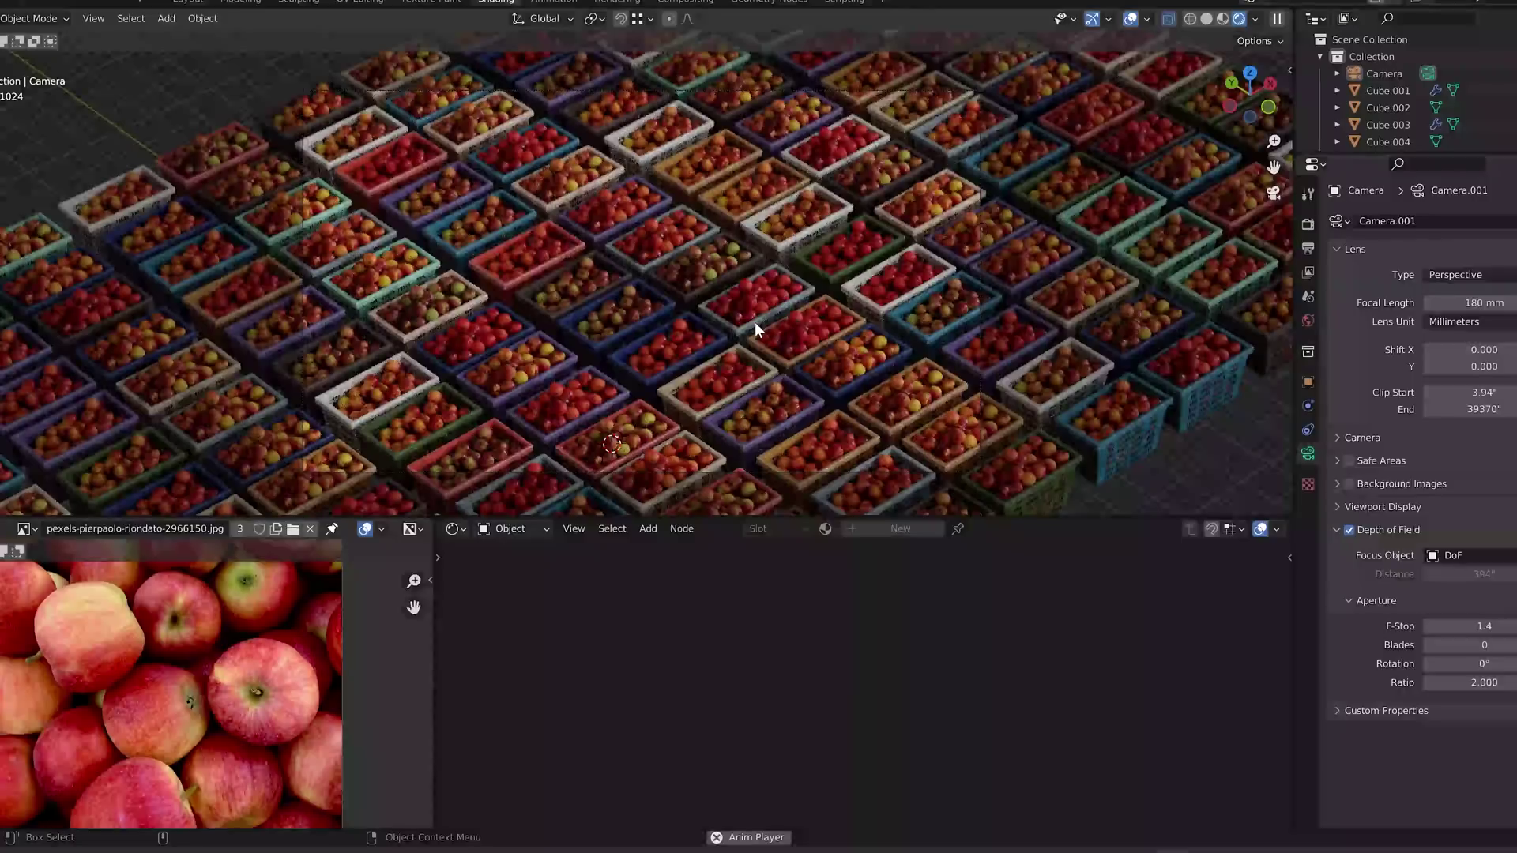
{"action": "key", "text": "F12"}
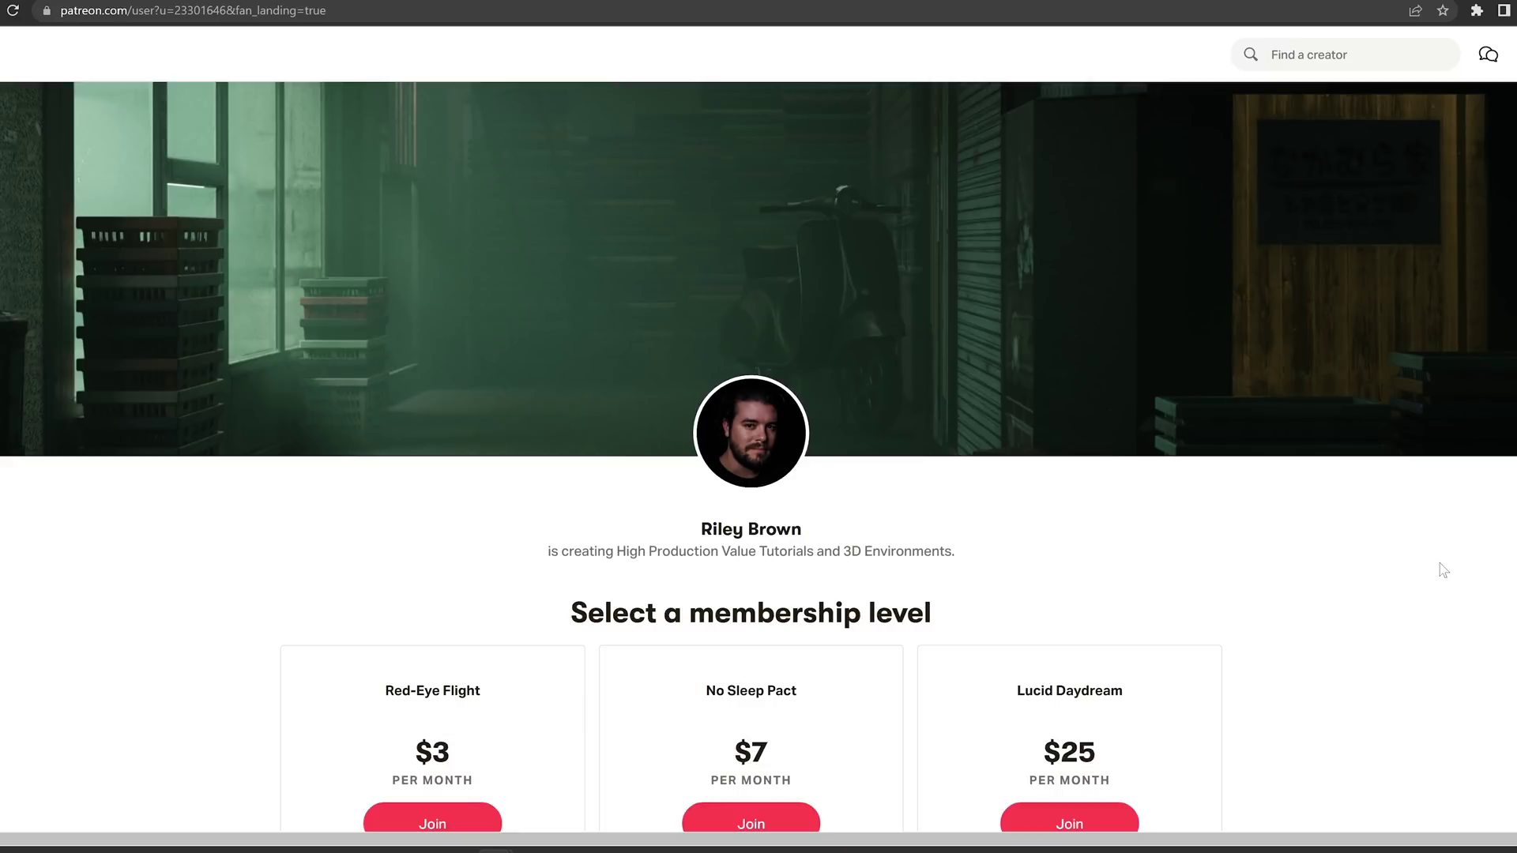
- Read through the creator's Patreon page in the browser, covering the membership levels and the About section
{"action": "scroll", "coordinate": [1450, 608], "scroll_direction": "down", "scroll_amount": 3}
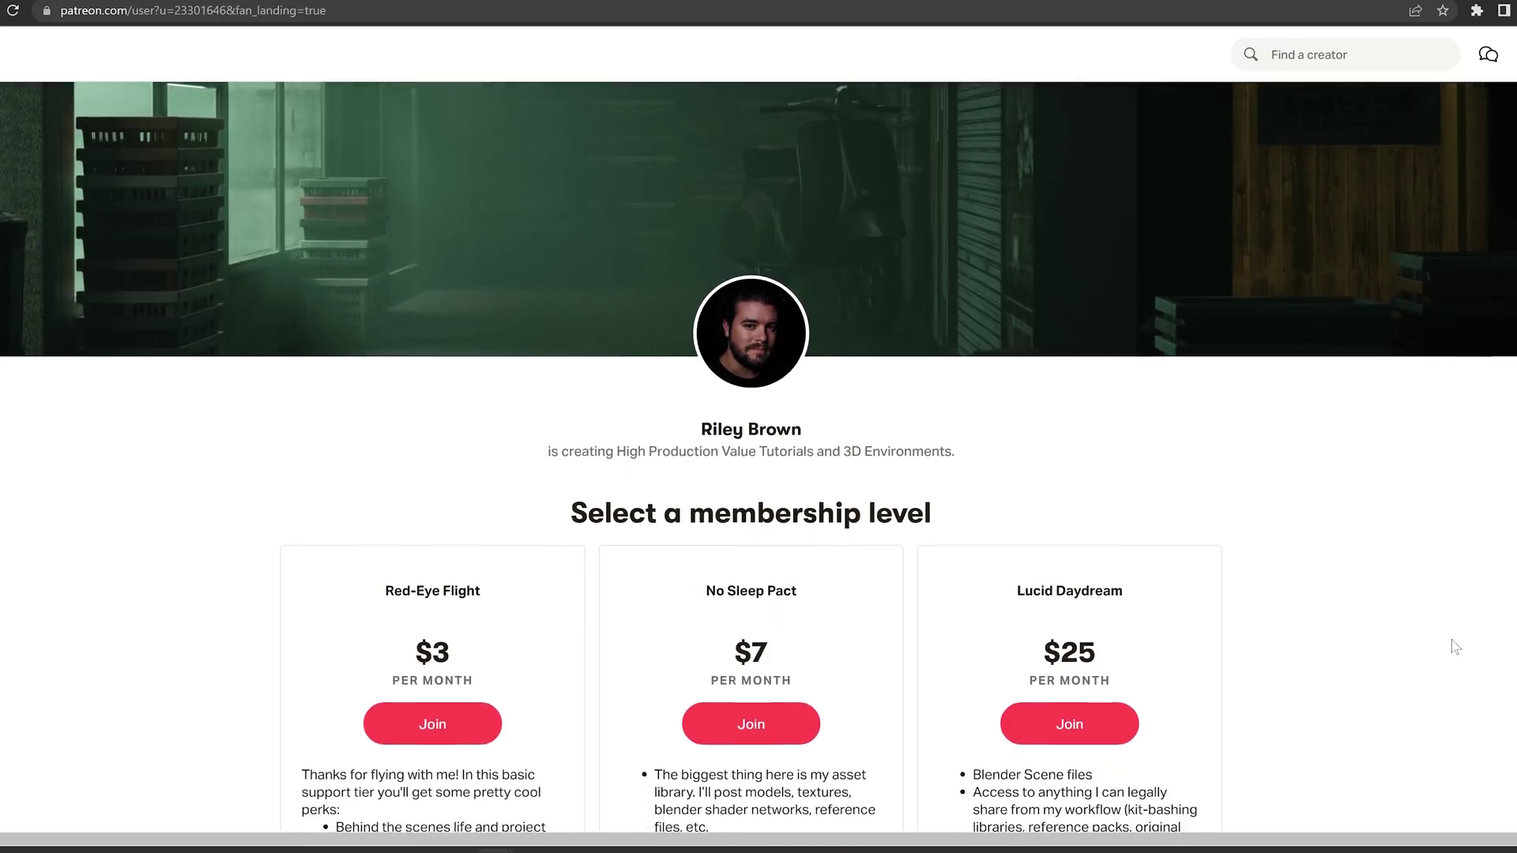
{"action": "scroll", "coordinate": [1452, 650], "scroll_direction": "down", "scroll_amount": 4}
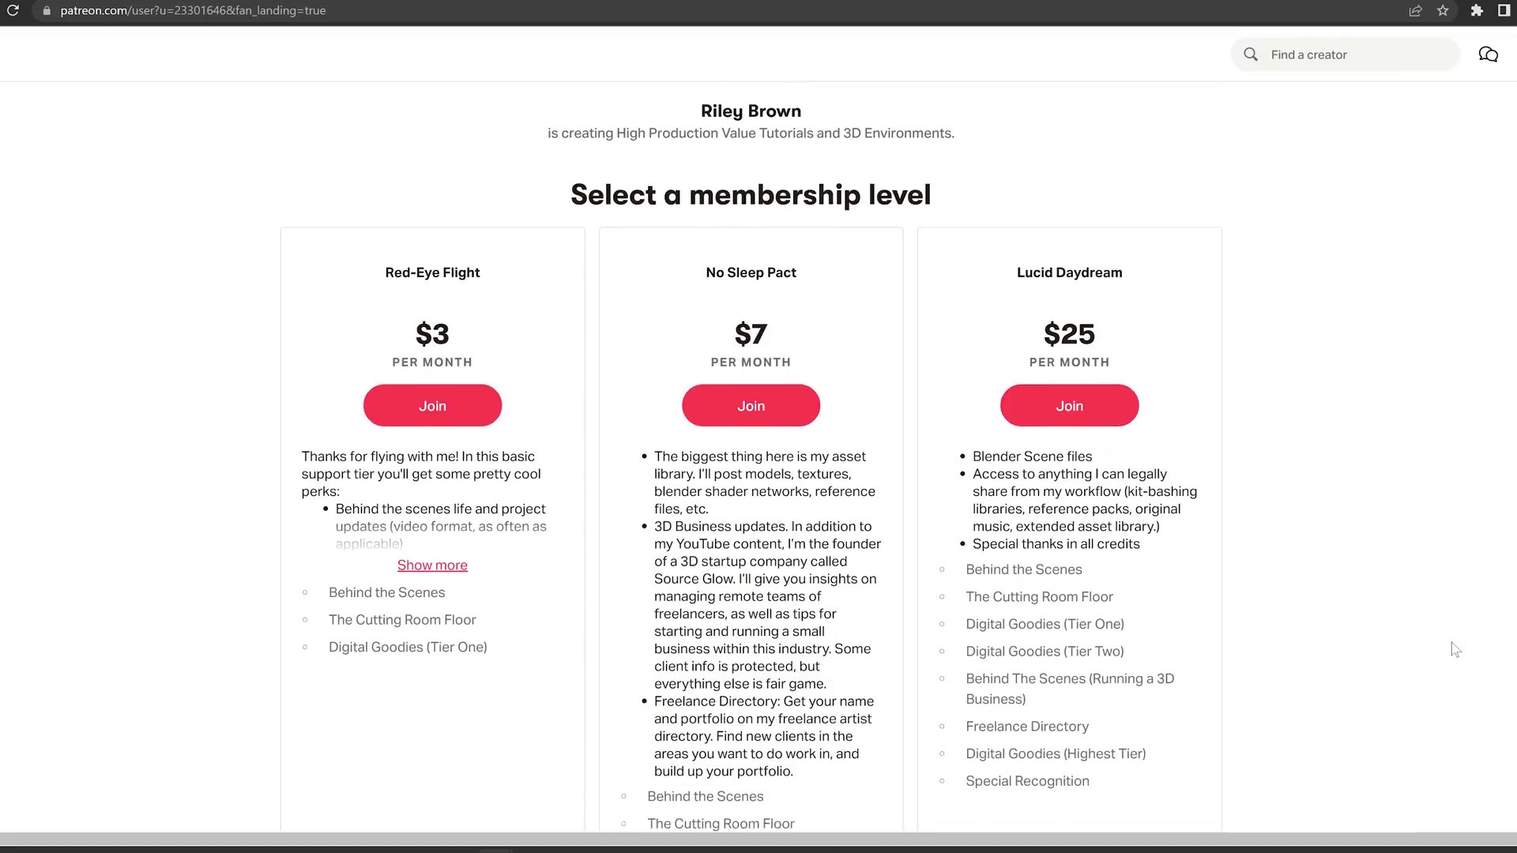
{"action": "scroll", "coordinate": [1455, 649], "scroll_direction": "down", "scroll_amount": 4}
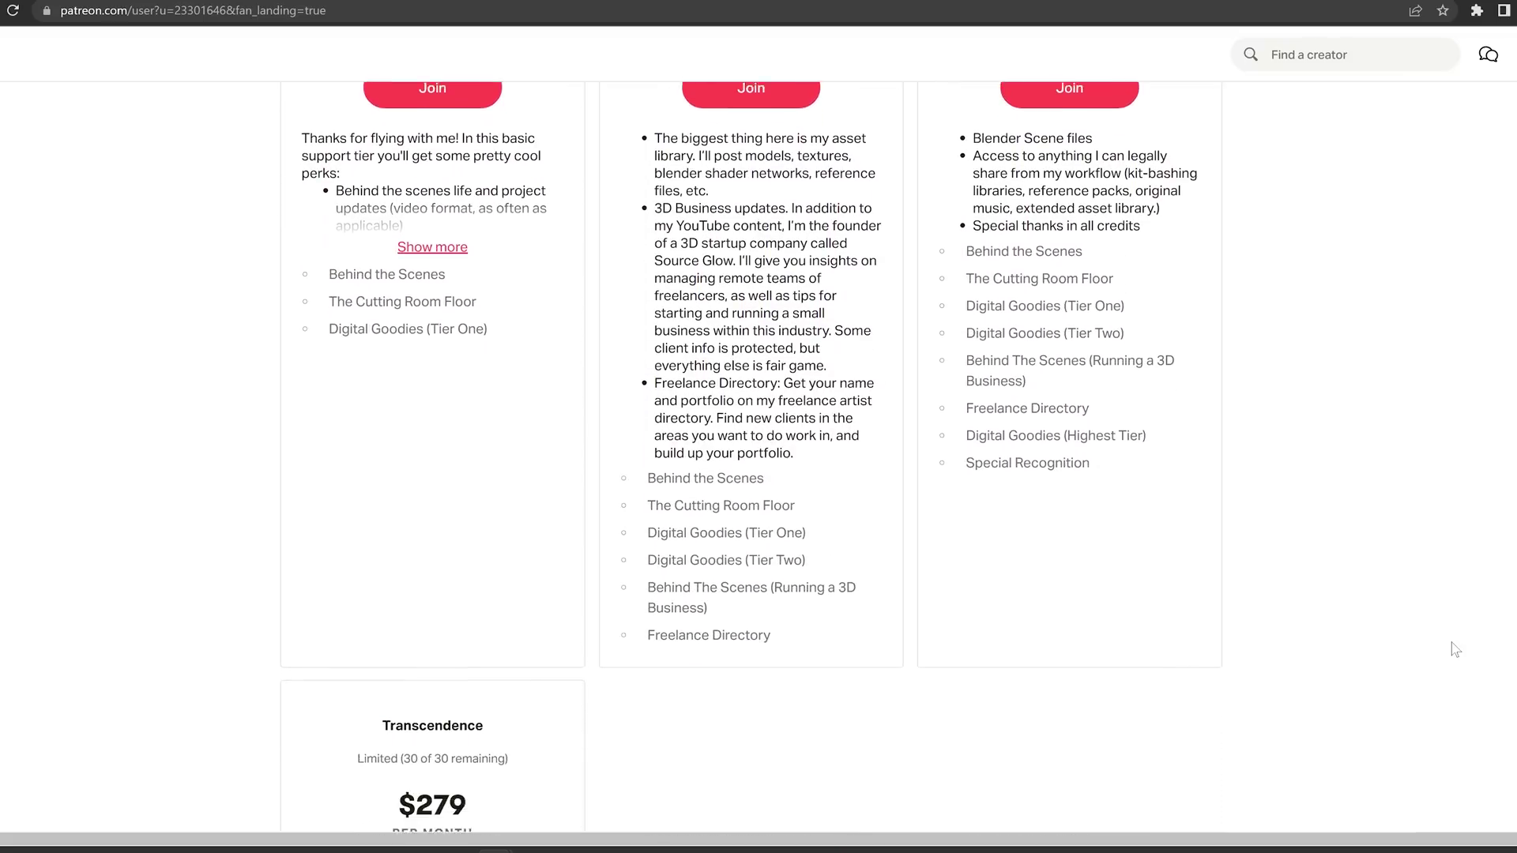
{"action": "scroll", "coordinate": [1455, 649], "scroll_direction": "down", "scroll_amount": 4}
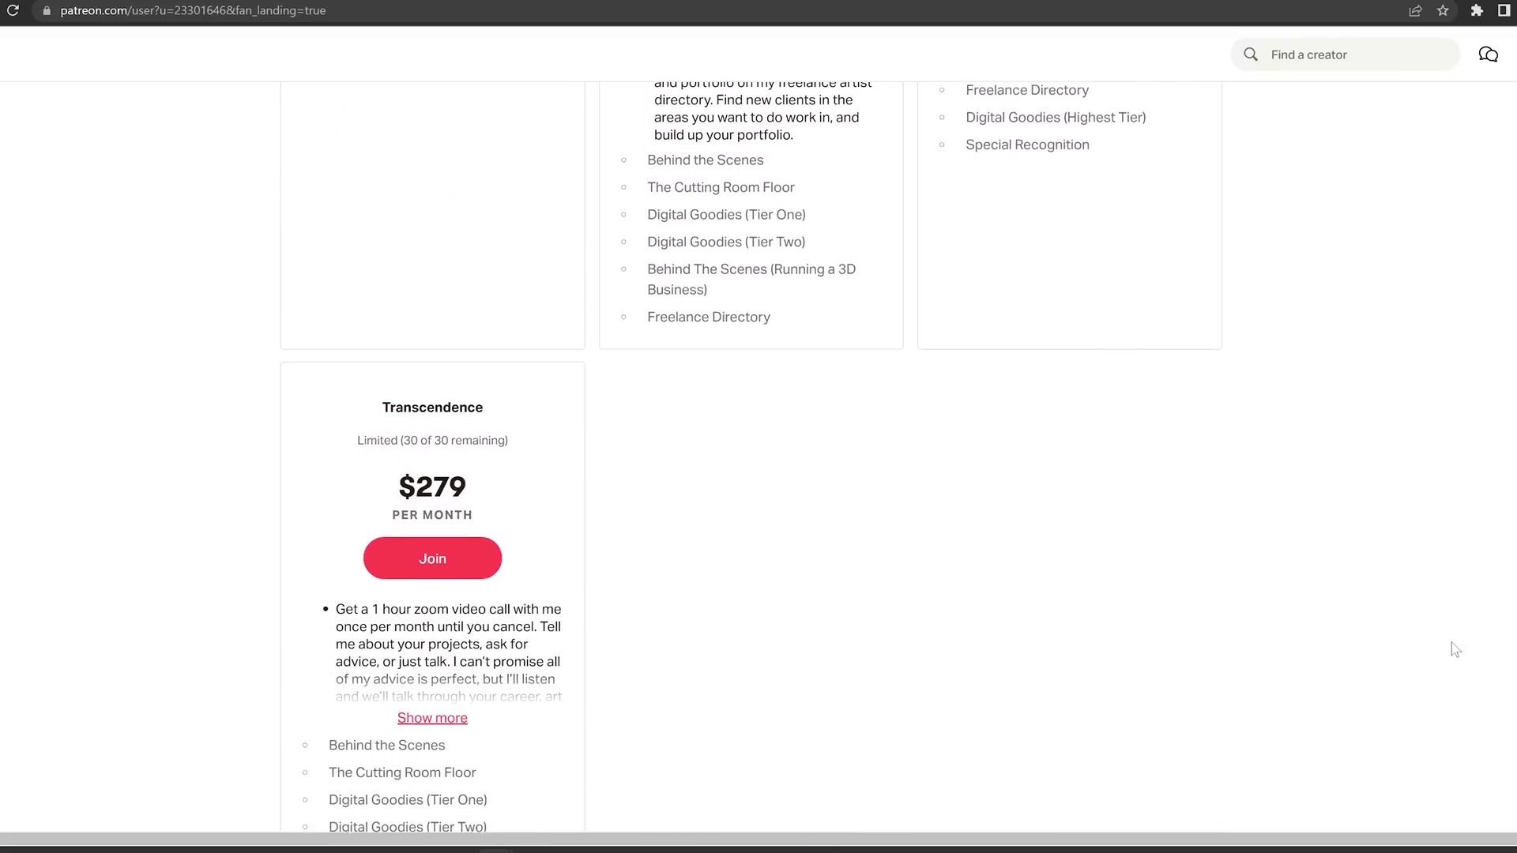
{"action": "scroll", "coordinate": [1455, 649], "scroll_direction": "down", "scroll_amount": 4}
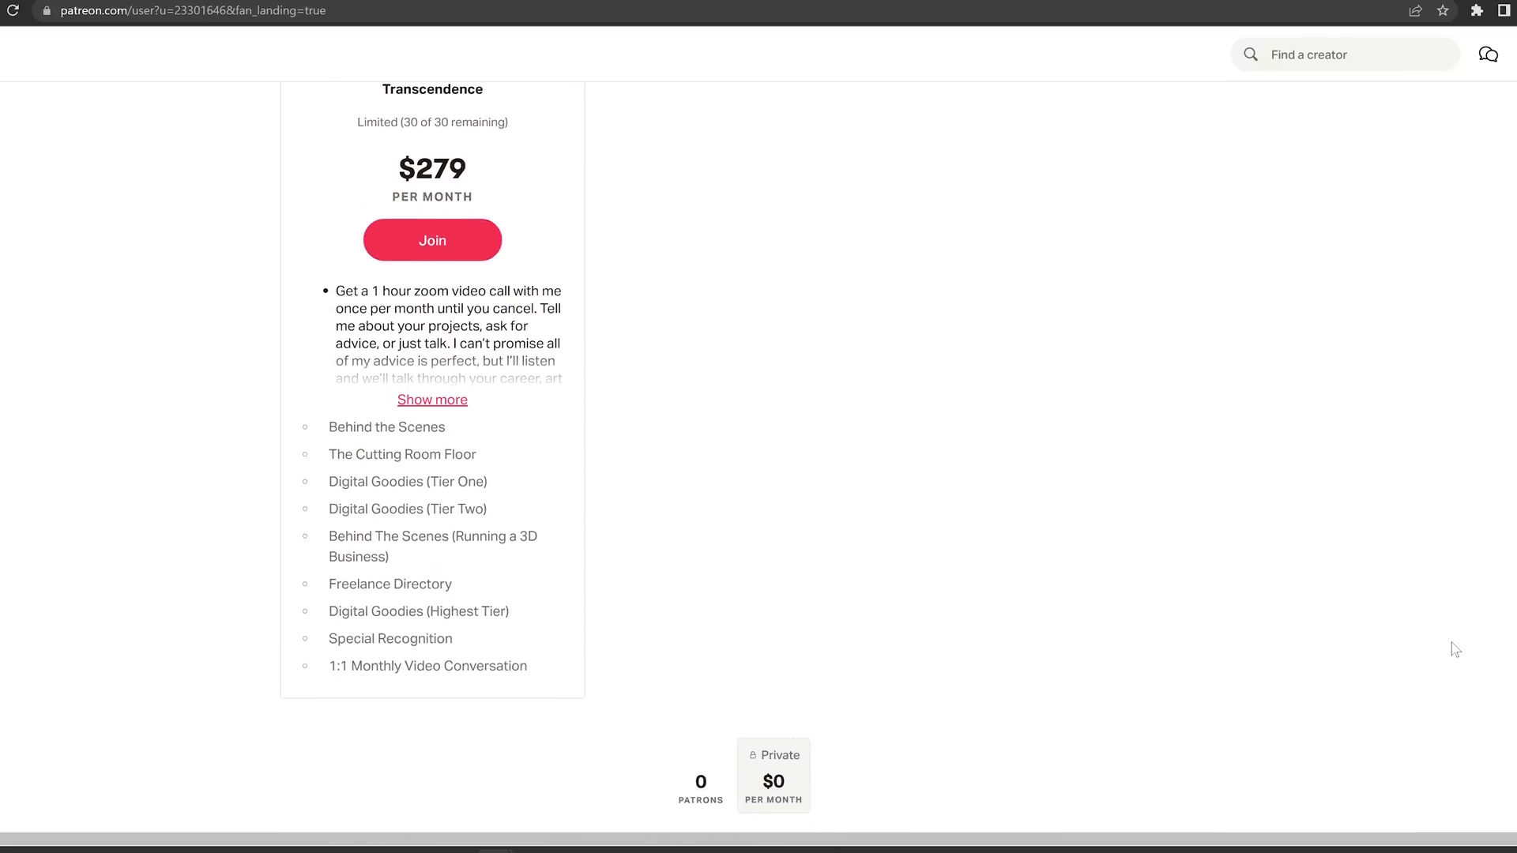
{"action": "scroll", "coordinate": [1455, 649], "scroll_direction": "down", "scroll_amount": 4}
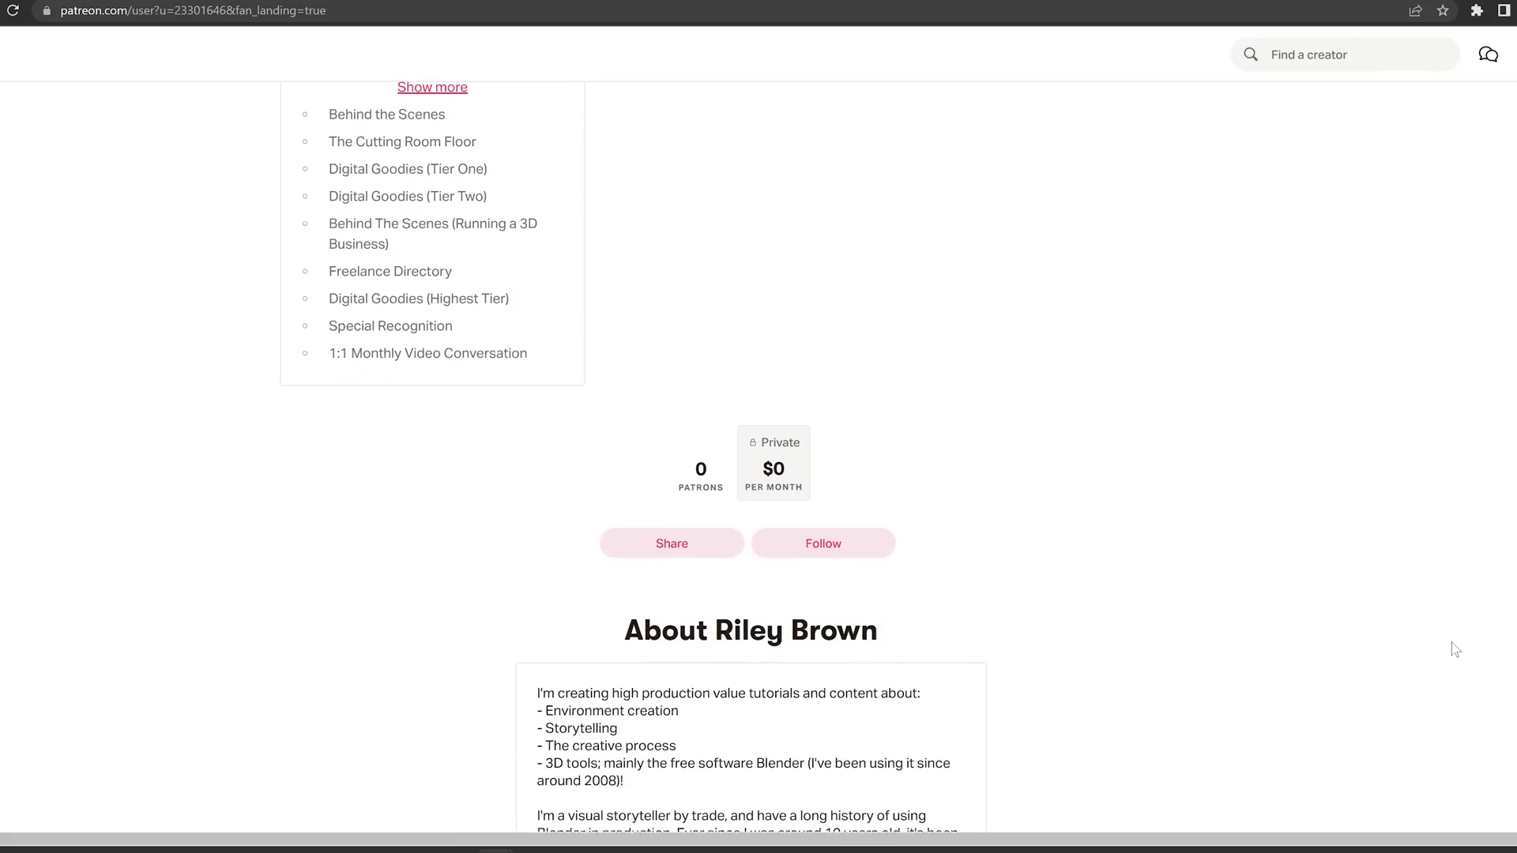
{"action": "scroll", "coordinate": [1455, 649], "scroll_direction": "down", "scroll_amount": 3}
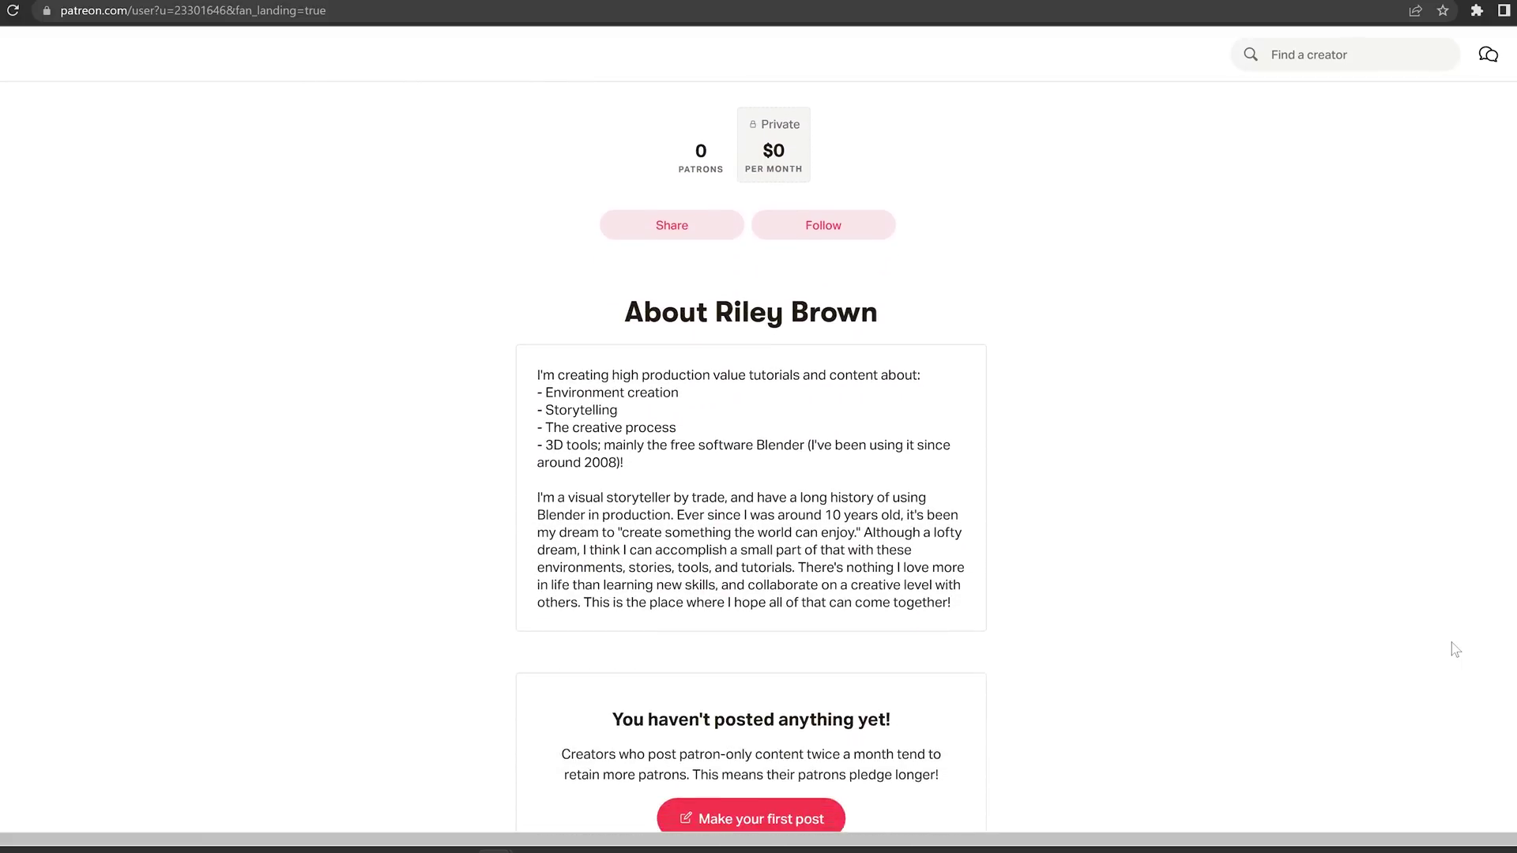